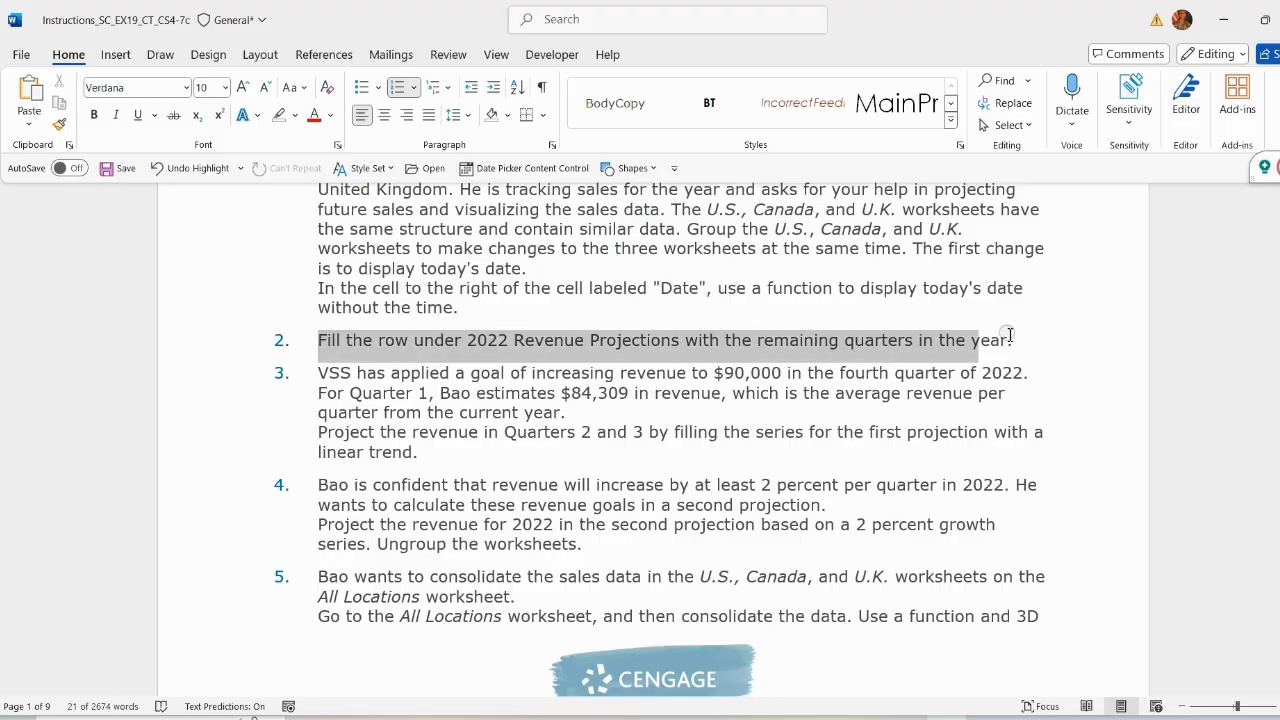
Step: Highlight instruction 2 in yellow in the instructions document
{"action": "left_click", "coordinate": [1105, 308]}
{"action": "left_click", "coordinate": [1092, 367]}
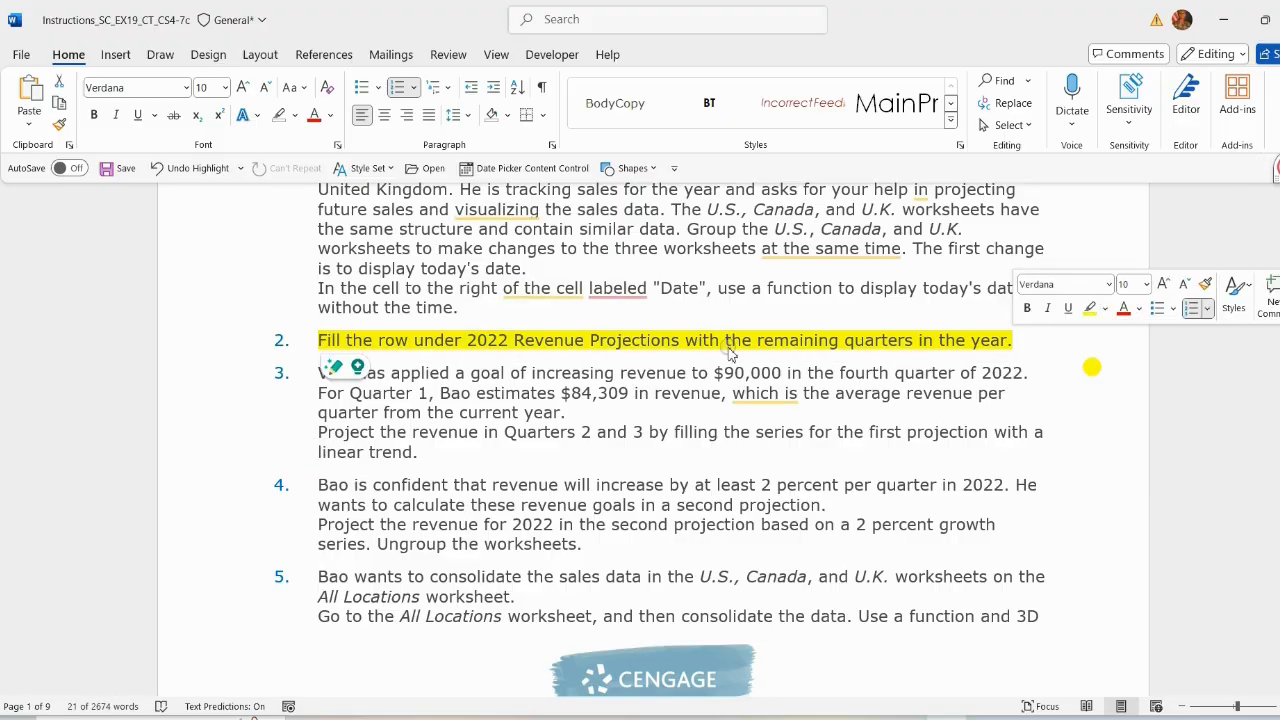
{"action": "left_click", "coordinate": [566, 340]}
{"action": "scroll", "coordinate": [571, 300], "scroll_direction": "down", "scroll_amount": 1}
{"action": "left_click_drag", "start_coordinate": [468, 284], "coordinate": [681, 284]}
Step: In the workbook, autofill Quarter 1 across the 2022 Revenue Projections header row to create Quarter 2 through Quarter 4
{"action": "key", "text": "alt+Tab"}
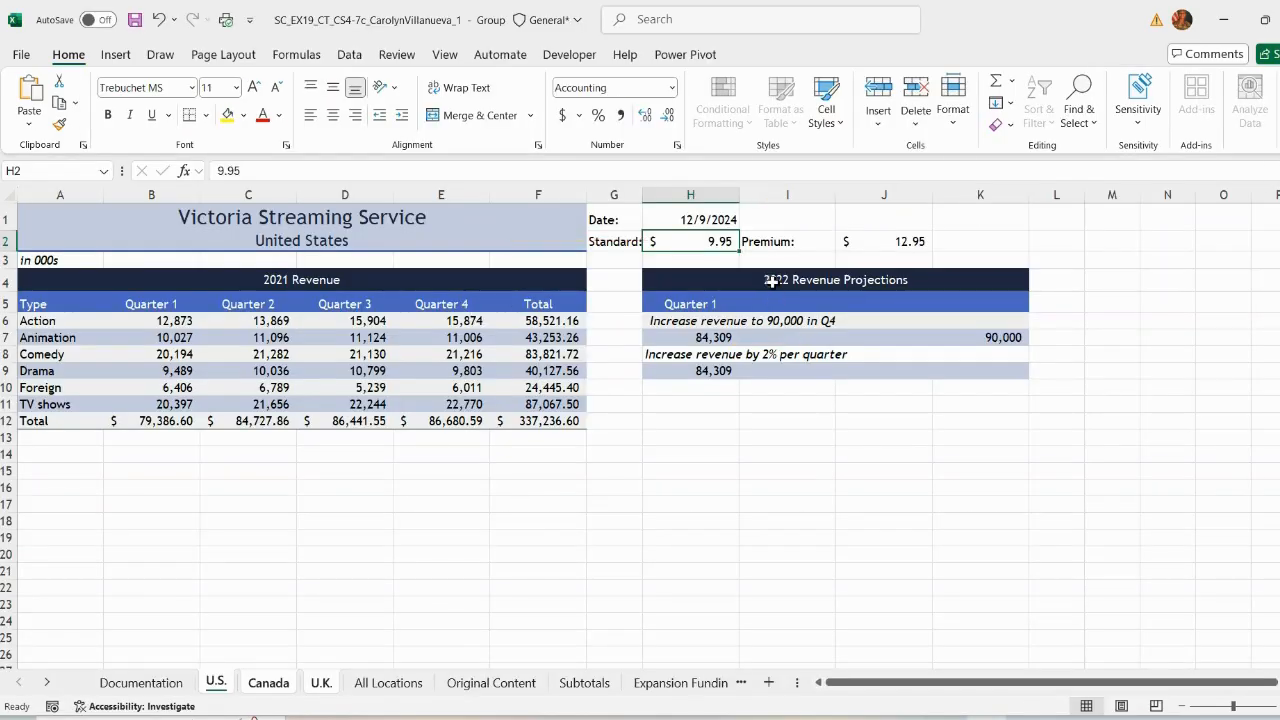
{"action": "left_click", "coordinate": [772, 283]}
{"action": "left_click", "coordinate": [736, 306]}
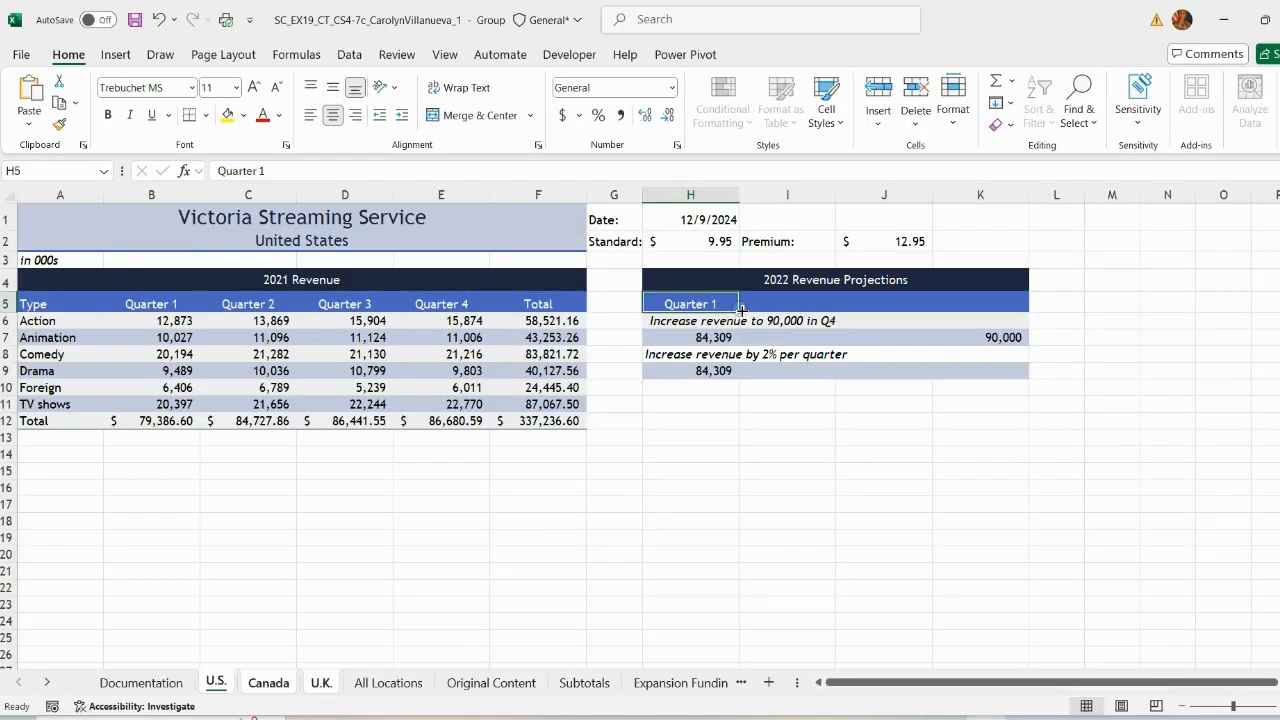
{"action": "left_click_drag", "start_coordinate": [741, 311], "coordinate": [1000, 312]}
{"action": "left_click", "coordinate": [1019, 440]}
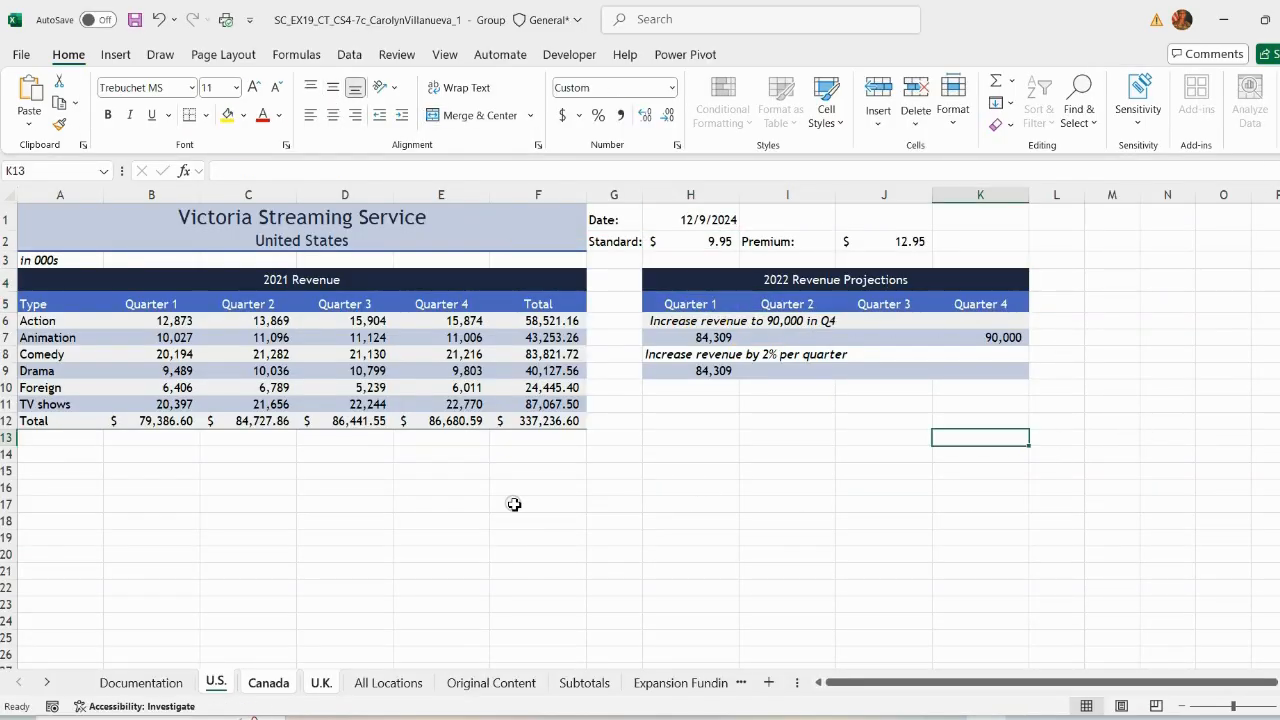
Step: Remove the highlight from instruction 2 and highlight instruction 3 in yellow
{"action": "key", "text": "alt+Tab"}
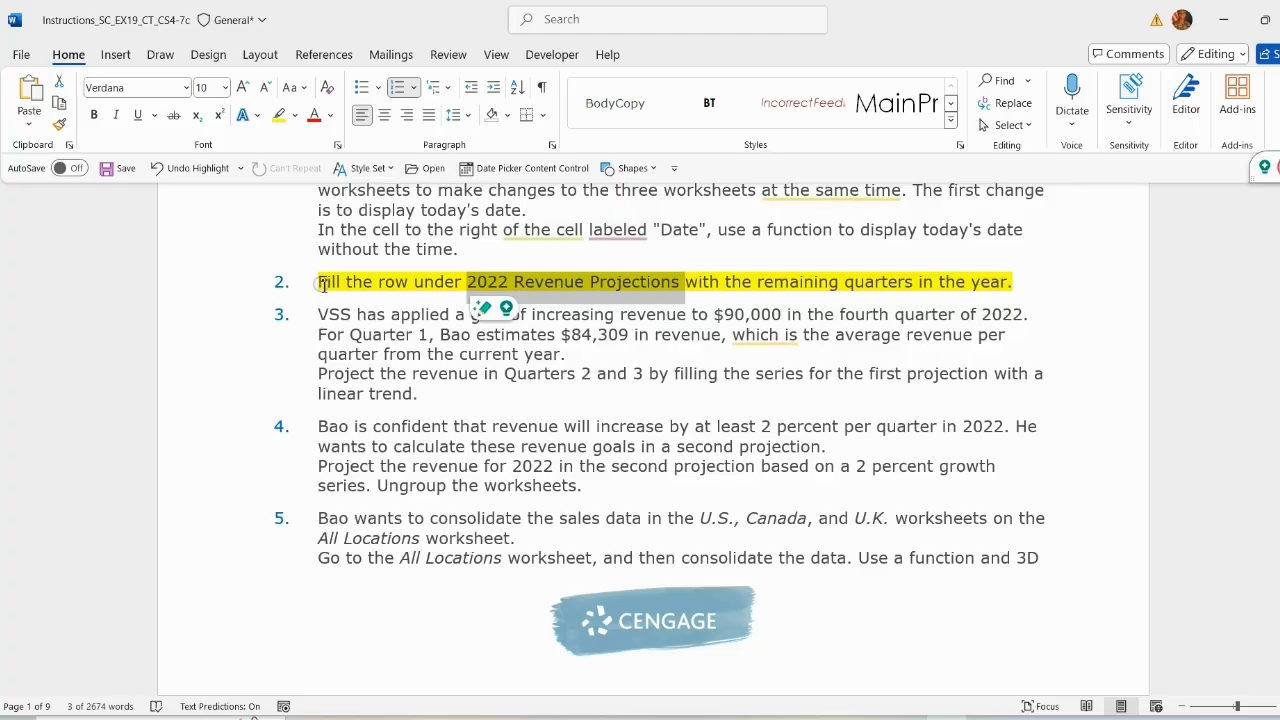
{"action": "left_click_drag", "start_coordinate": [317, 282], "coordinate": [1018, 282]}
{"action": "left_click", "coordinate": [1113, 250]}
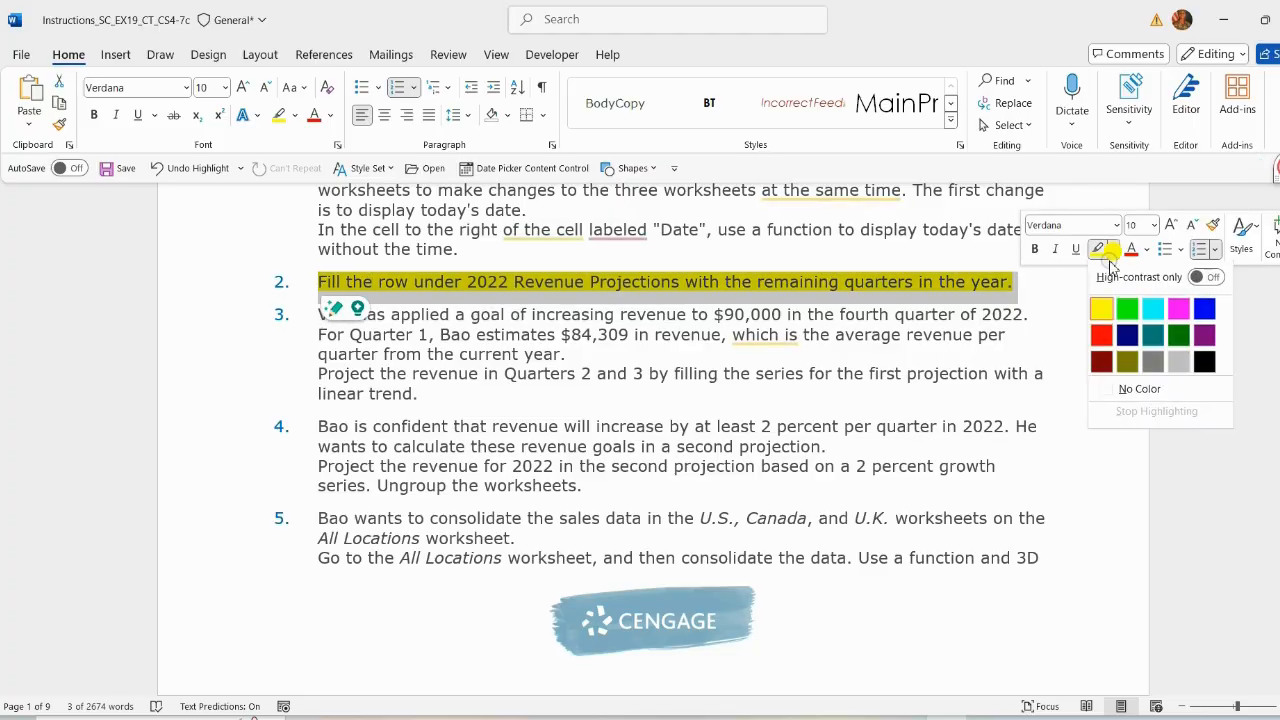
{"action": "left_click", "coordinate": [1108, 391]}
{"action": "left_click_drag", "start_coordinate": [316, 314], "coordinate": [420, 395]}
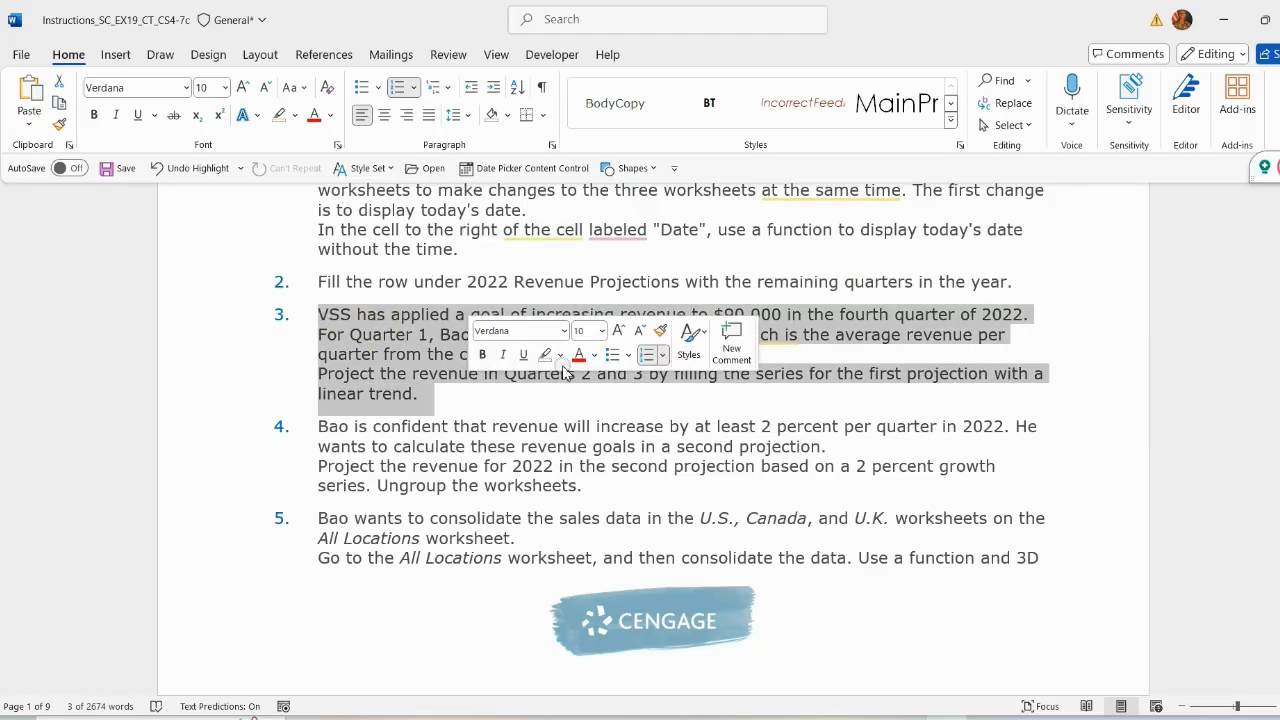
{"action": "left_click", "coordinate": [557, 354]}
{"action": "left_click", "coordinate": [550, 412]}
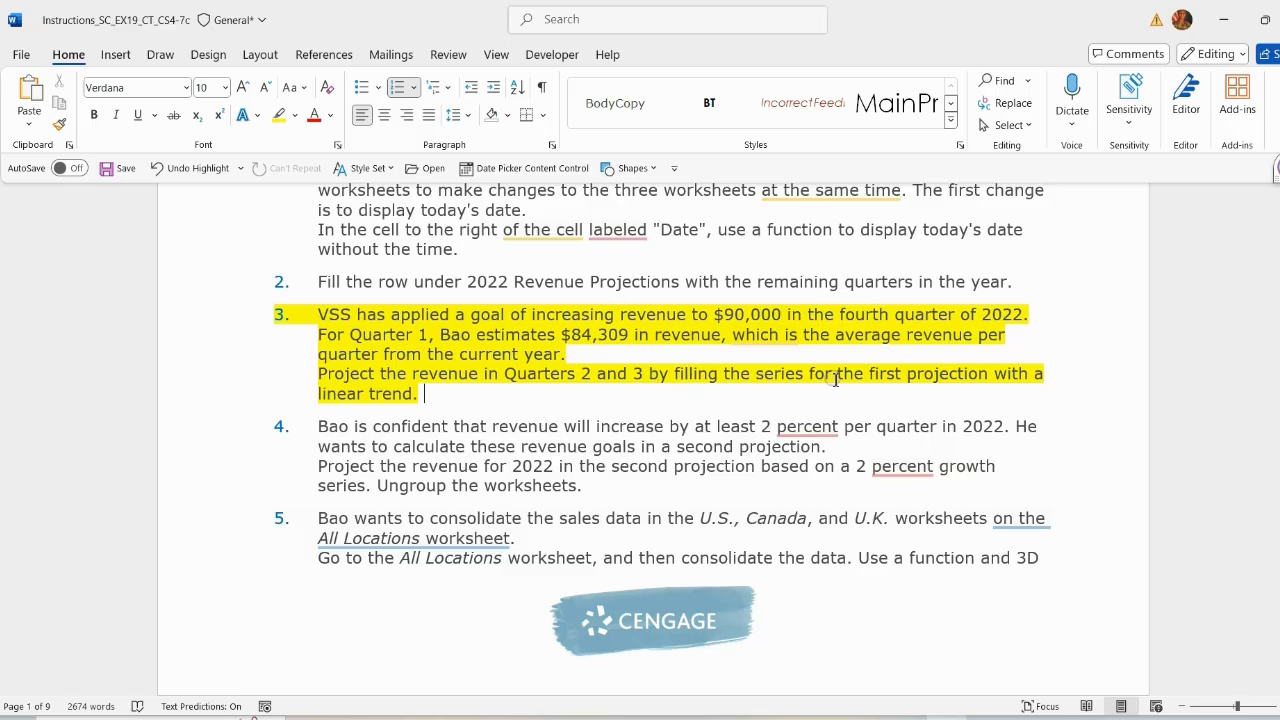
Step: Fill the series in H7:K7 by rows as a linear trend to project Quarters 2 and 3
{"action": "left_click_drag", "start_coordinate": [318, 374], "coordinate": [475, 391]}
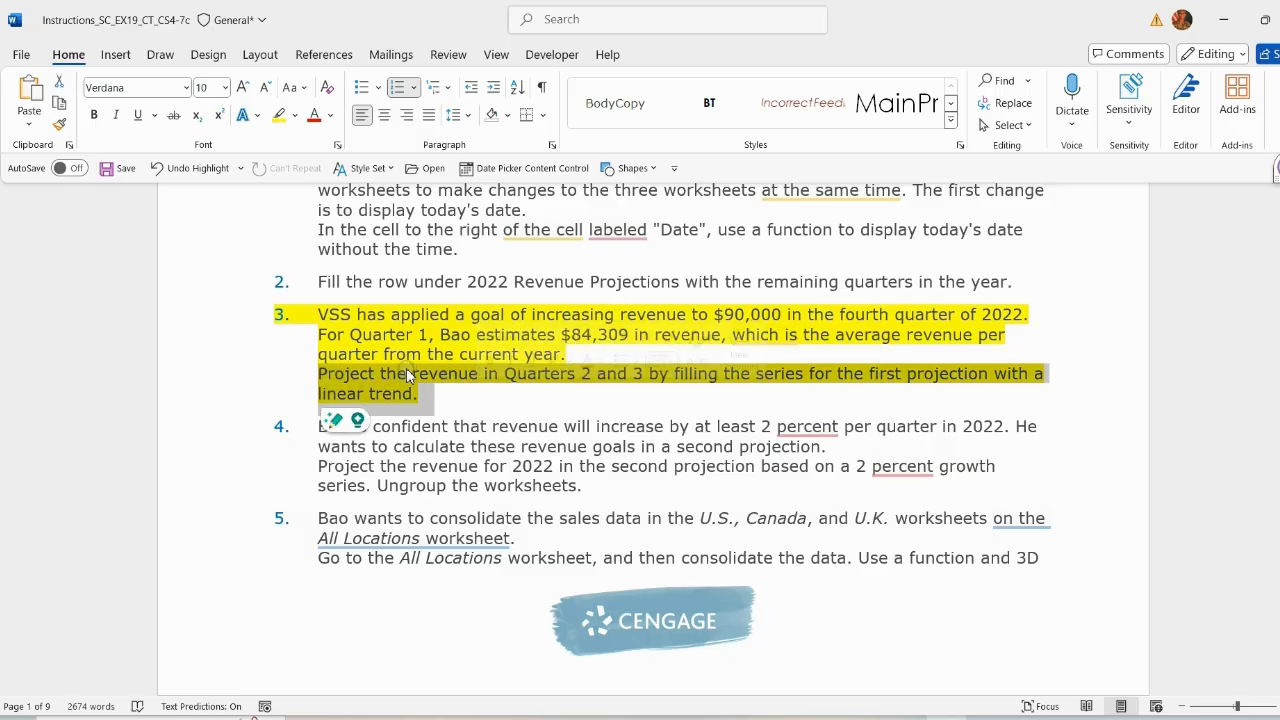
{"action": "scroll", "coordinate": [179, 329], "scroll_direction": "down", "scroll_amount": 1}
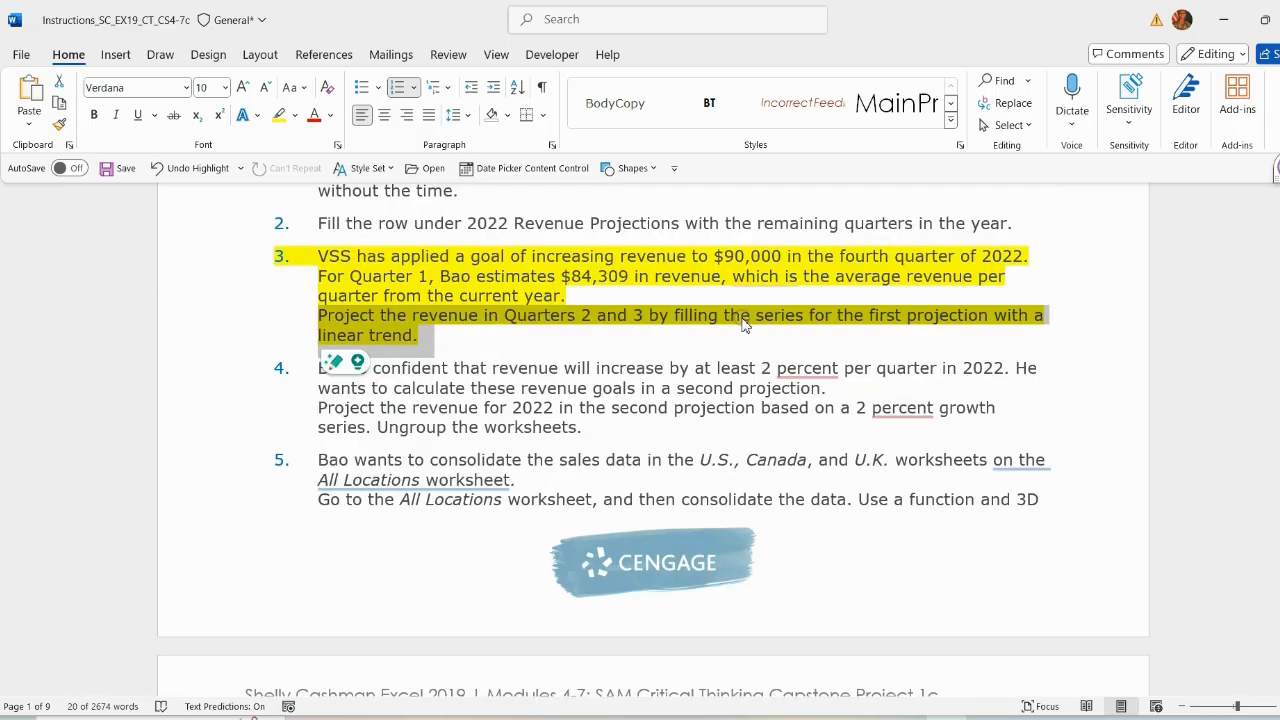
{"action": "left_click", "coordinate": [974, 715]}
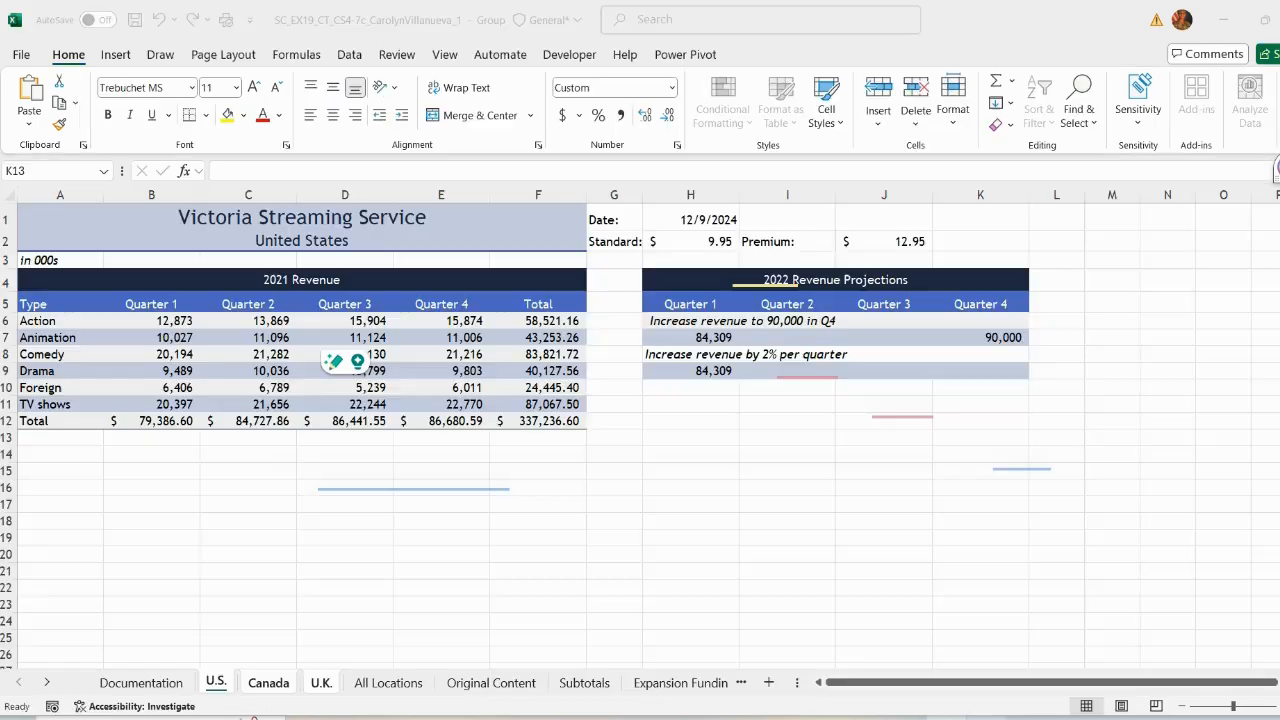
{"action": "left_click_drag", "start_coordinate": [707, 345], "coordinate": [976, 337]}
{"action": "left_click", "coordinate": [685, 337]}
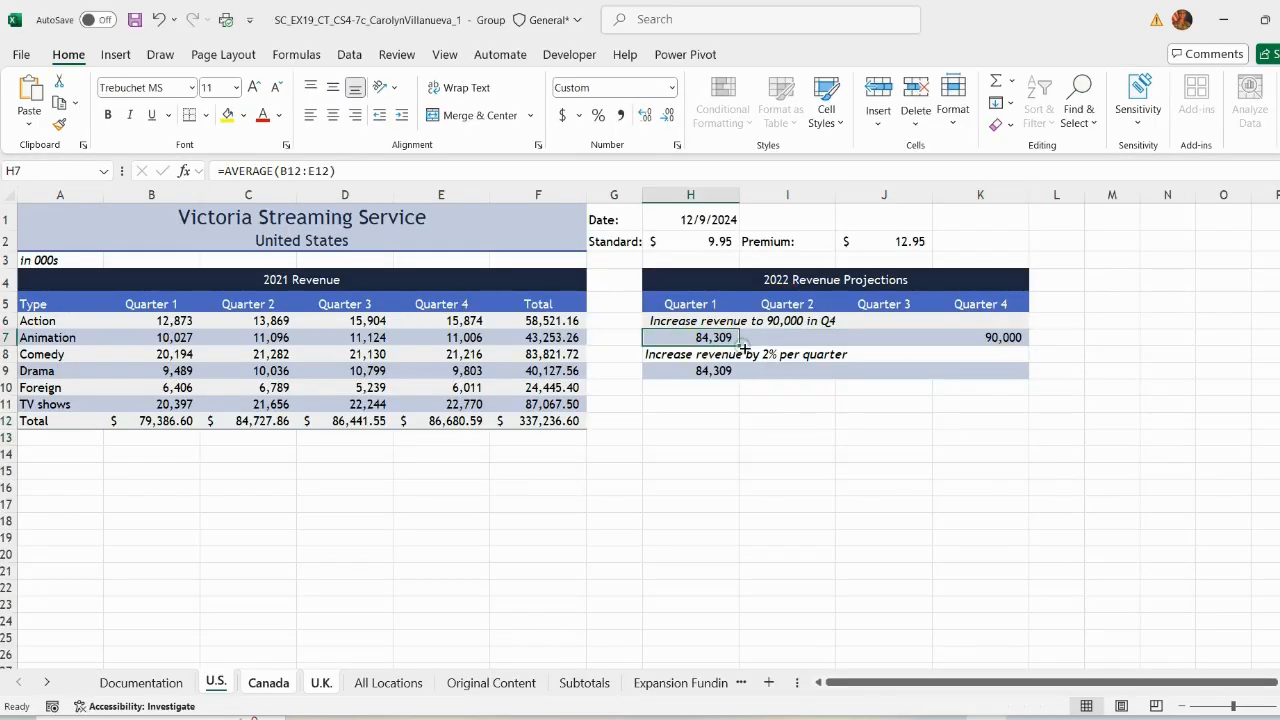
{"action": "left_click_drag", "start_coordinate": [692, 337], "coordinate": [975, 357]}
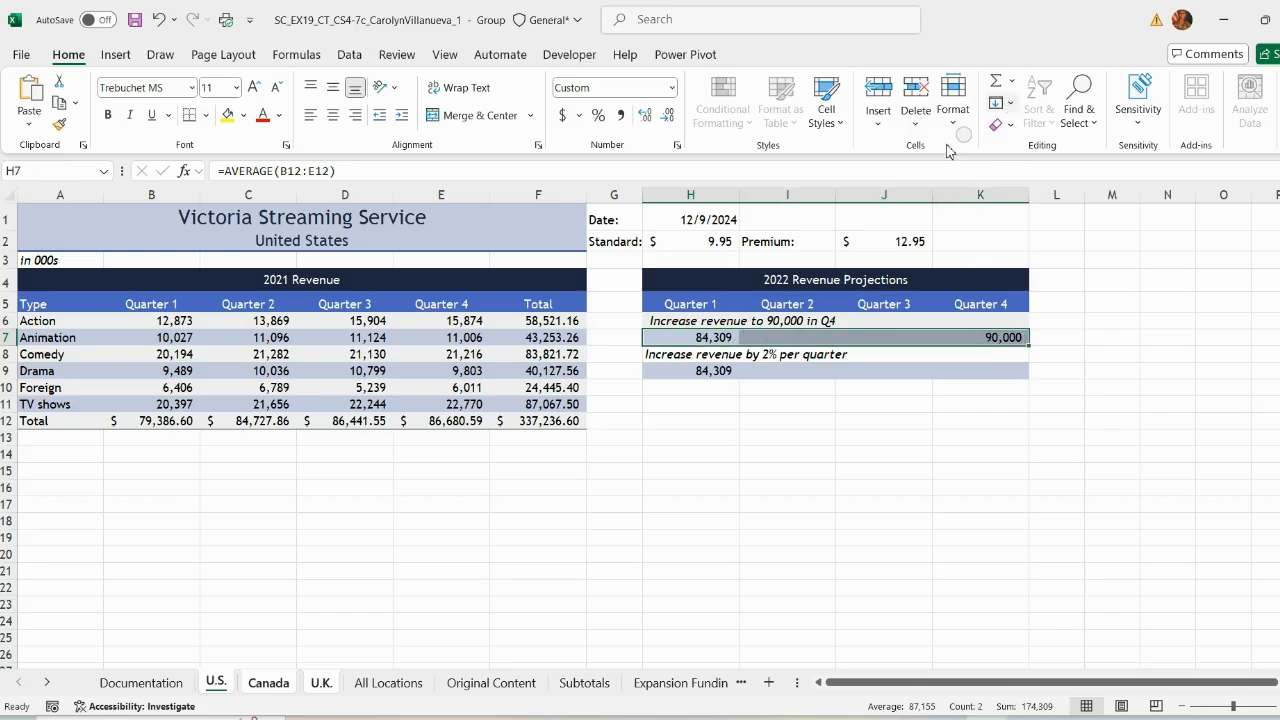
{"action": "left_click", "coordinate": [1011, 105]}
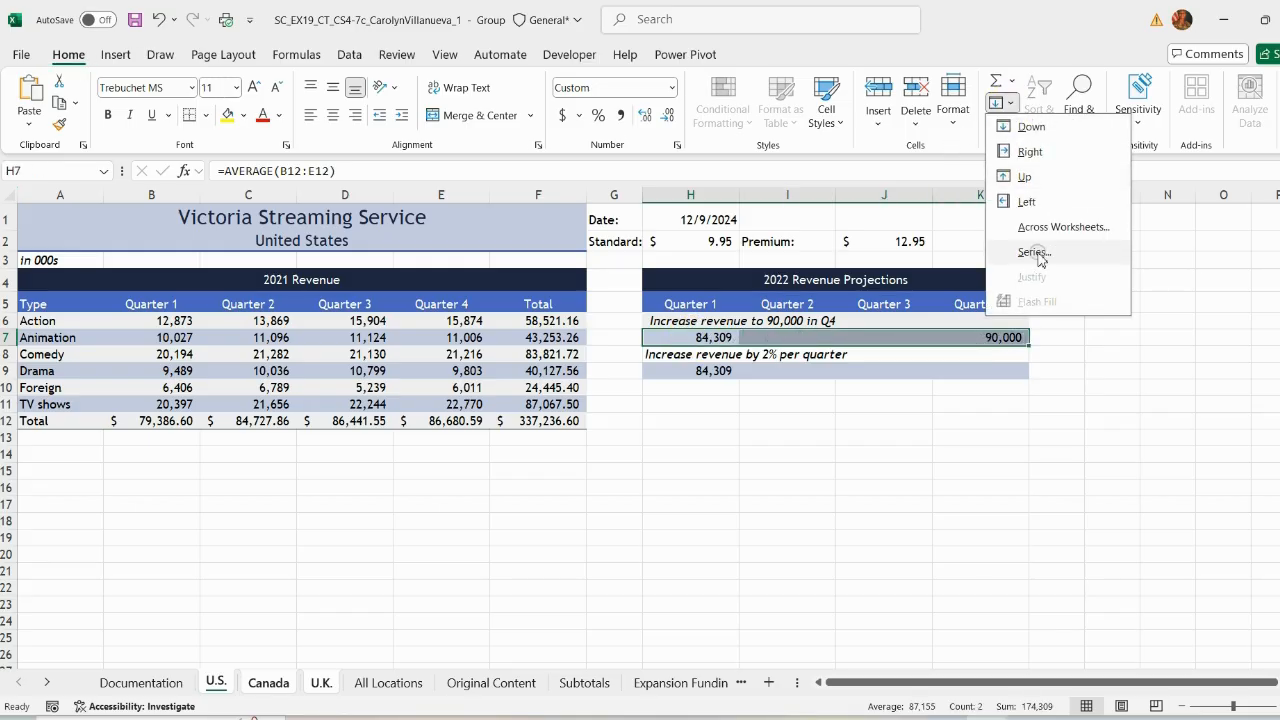
{"action": "left_click", "coordinate": [1045, 250]}
{"action": "left_click", "coordinate": [847, 418]}
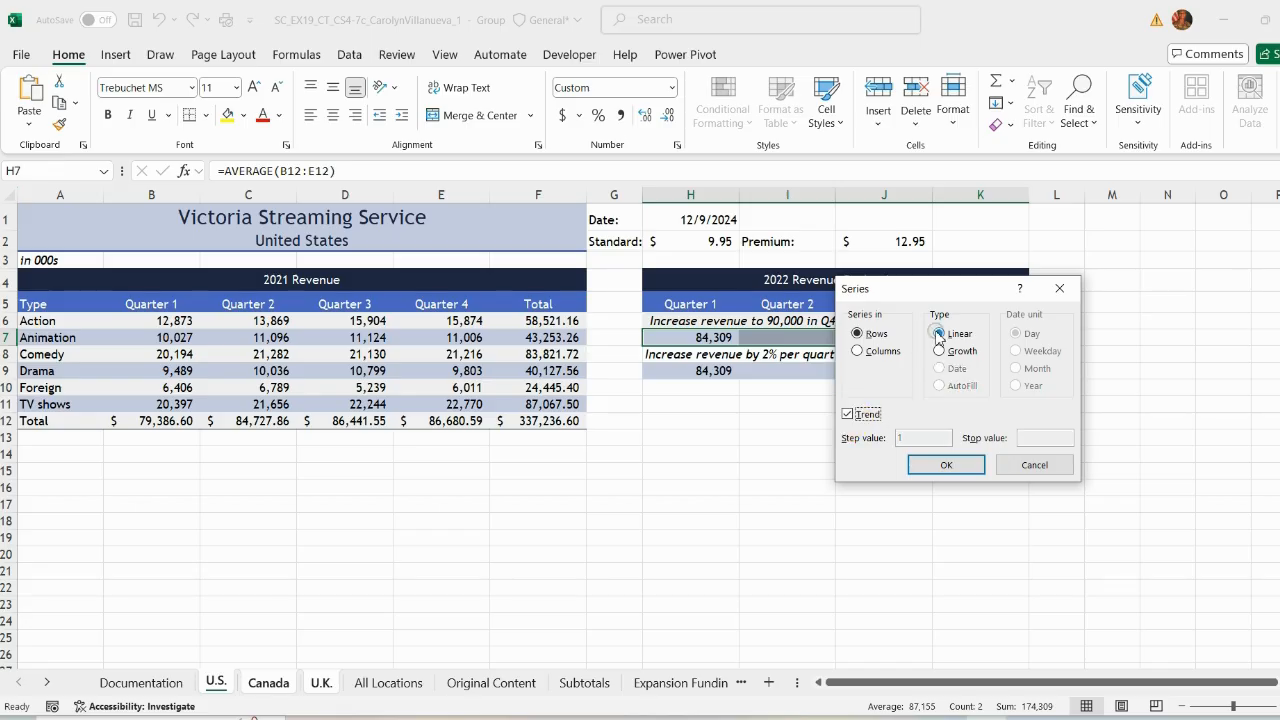
{"action": "left_click", "coordinate": [943, 463]}
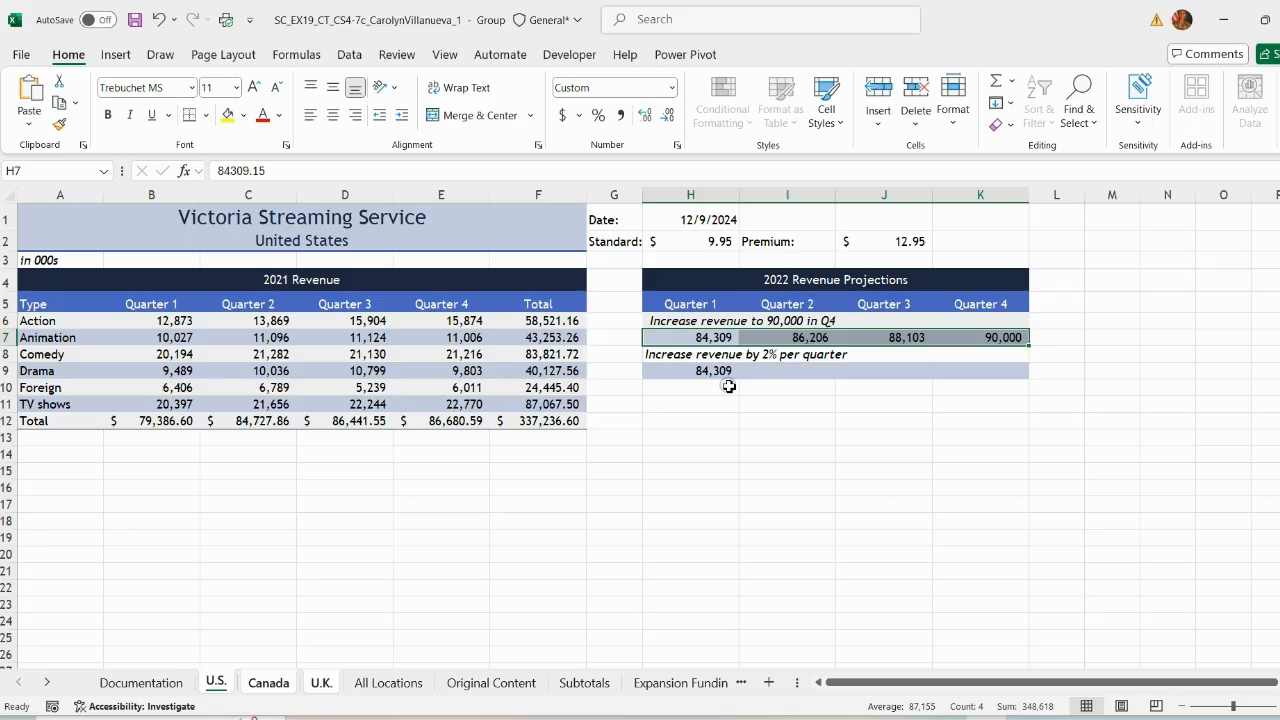
{"action": "left_click", "coordinate": [857, 480]}
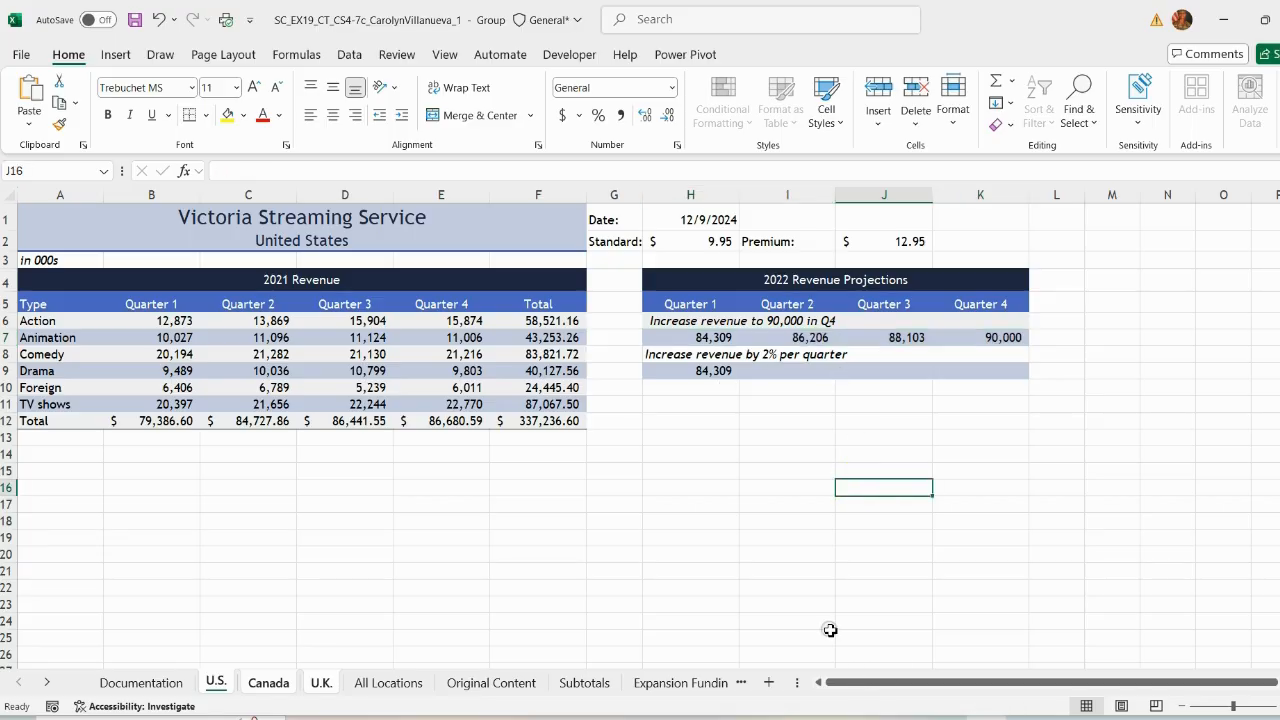
Step: Remove the highlight from instruction 3 and highlight instruction 4 in yellow
{"action": "key", "text": "alt+Tab"}
{"action": "left_click_drag", "start_coordinate": [432, 338], "coordinate": [312, 252]}
{"action": "left_click", "coordinate": [405, 223]}
{"action": "left_click", "coordinate": [425, 363]}
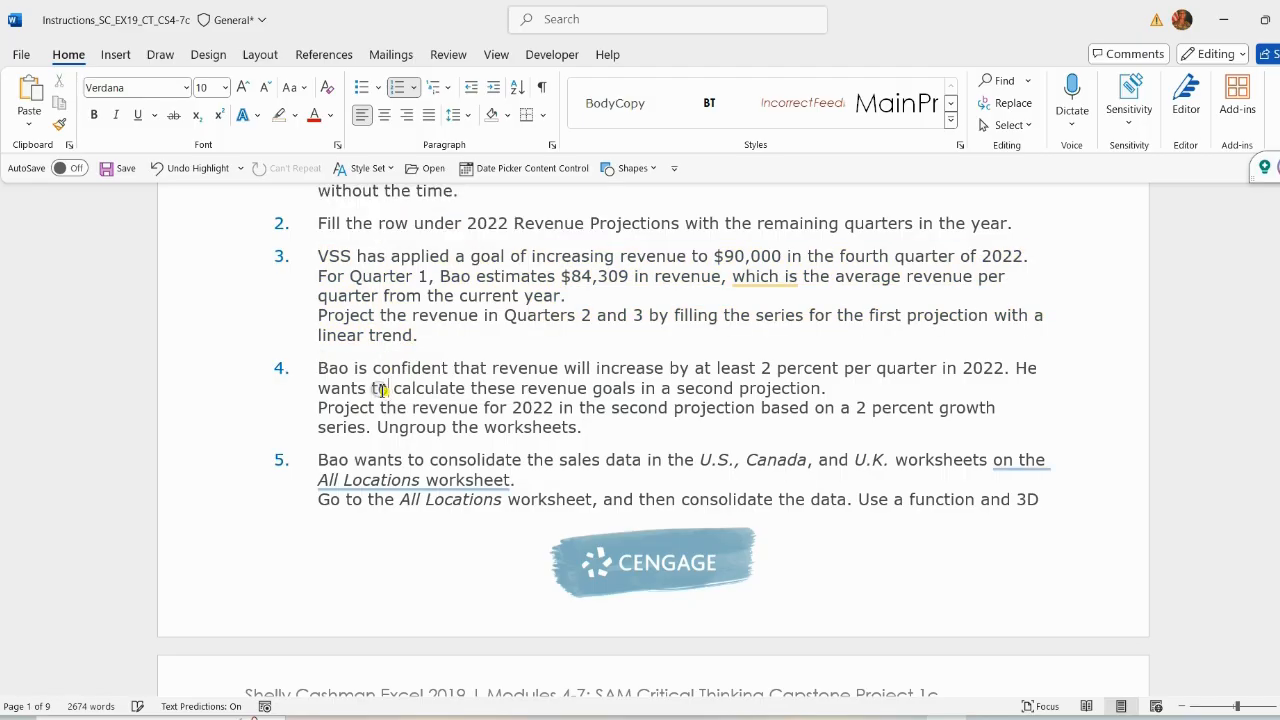
{"action": "left_click_drag", "start_coordinate": [318, 368], "coordinate": [598, 420]}
{"action": "left_click", "coordinate": [687, 388]}
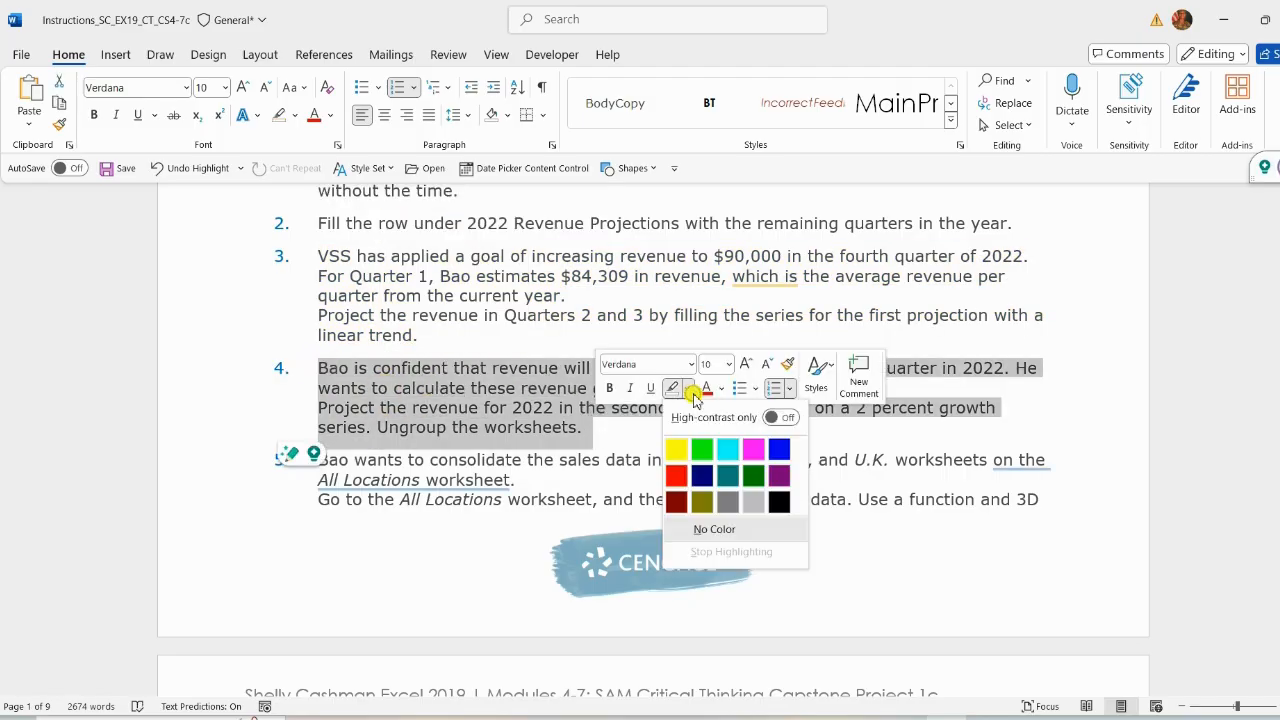
{"action": "left_click", "coordinate": [677, 442]}
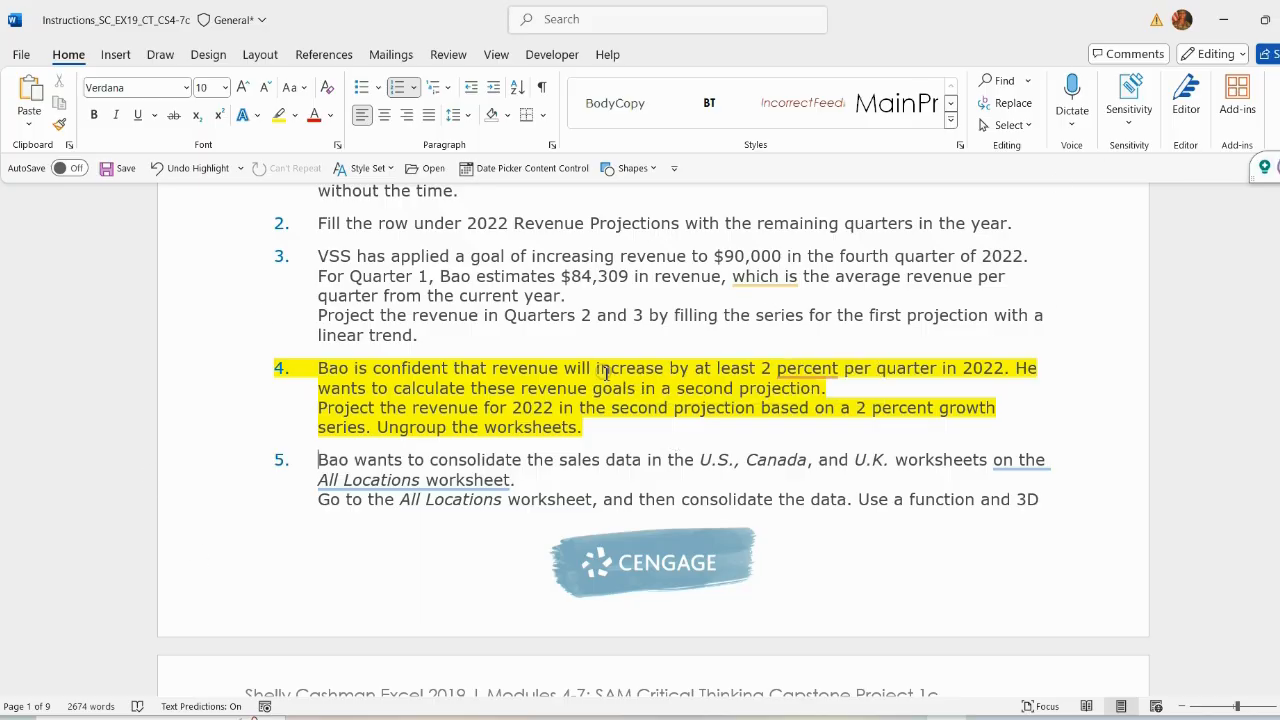
{"action": "left_click", "coordinate": [578, 388]}
Step: Fill H9:K9 by rows as a growth series with step value 1.02, then save the workbook
{"action": "scroll", "coordinate": [652, 373], "scroll_direction": "down", "scroll_amount": 1}
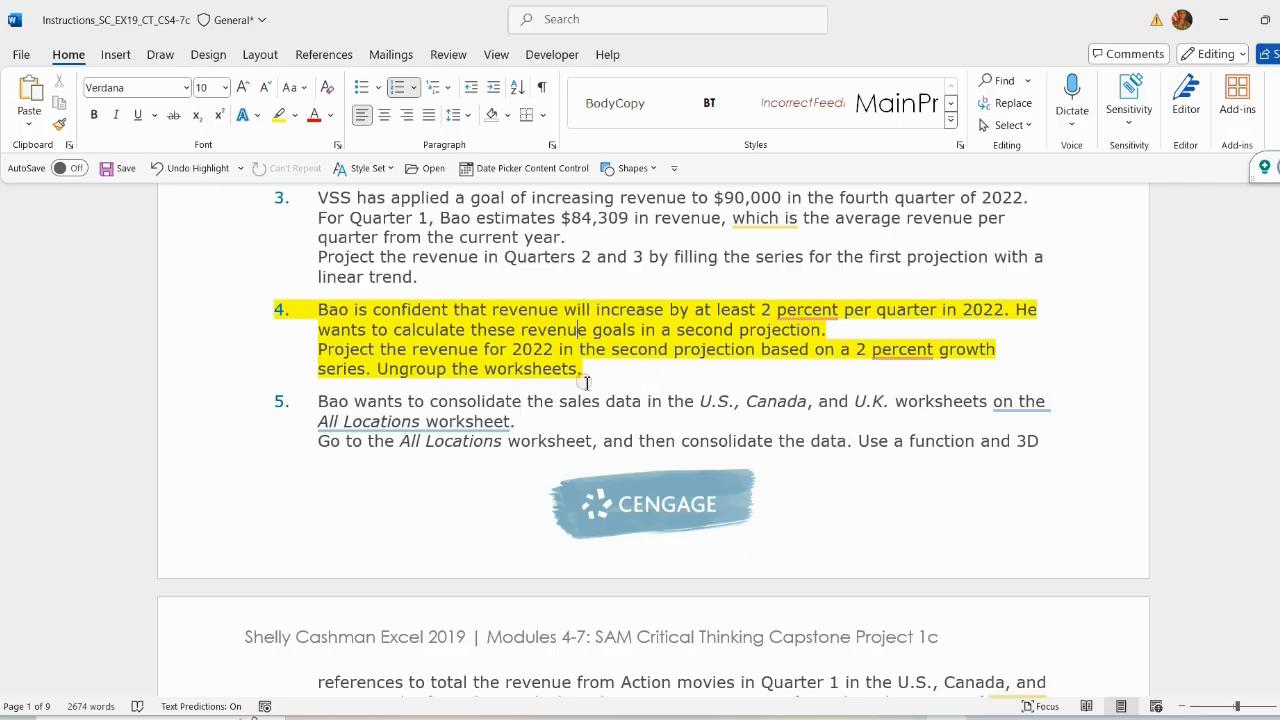
{"action": "left_click_drag", "start_coordinate": [320, 349], "coordinate": [585, 369]}
{"action": "scroll", "coordinate": [585, 369], "scroll_direction": "down", "scroll_amount": 1}
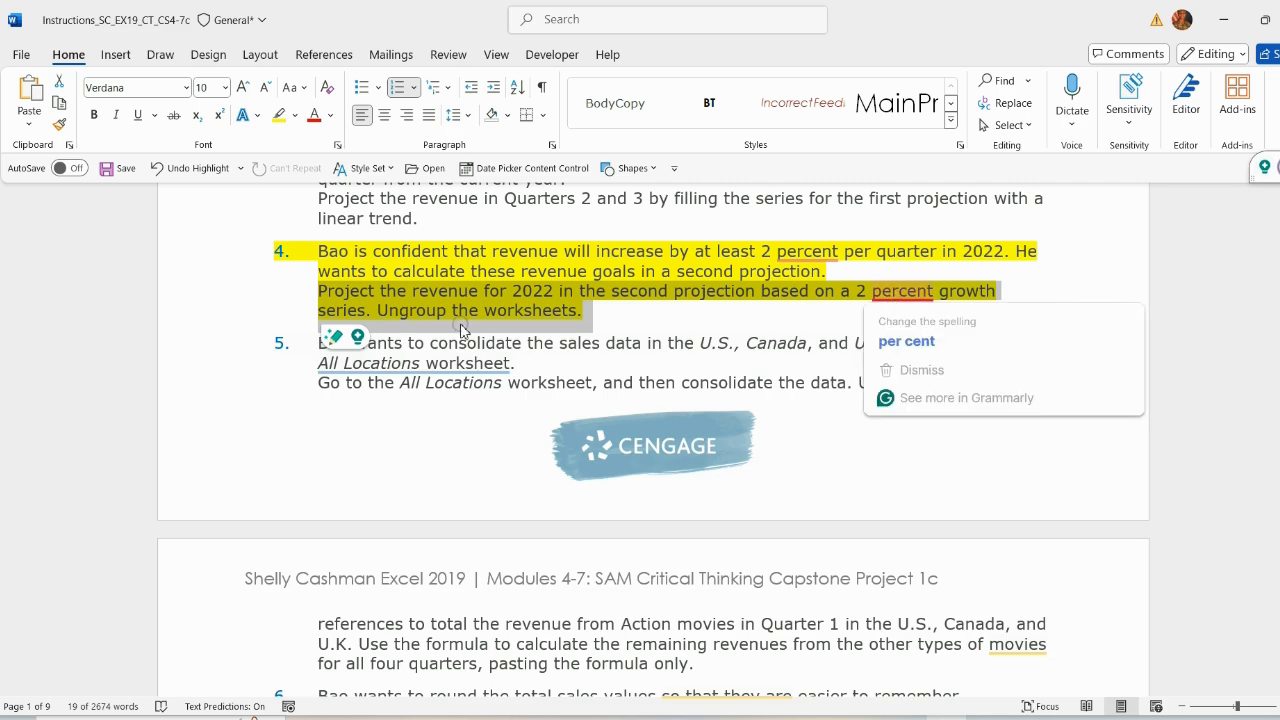
{"action": "left_click", "coordinate": [987, 718]}
{"action": "left_click_drag", "start_coordinate": [695, 373], "coordinate": [980, 372]}
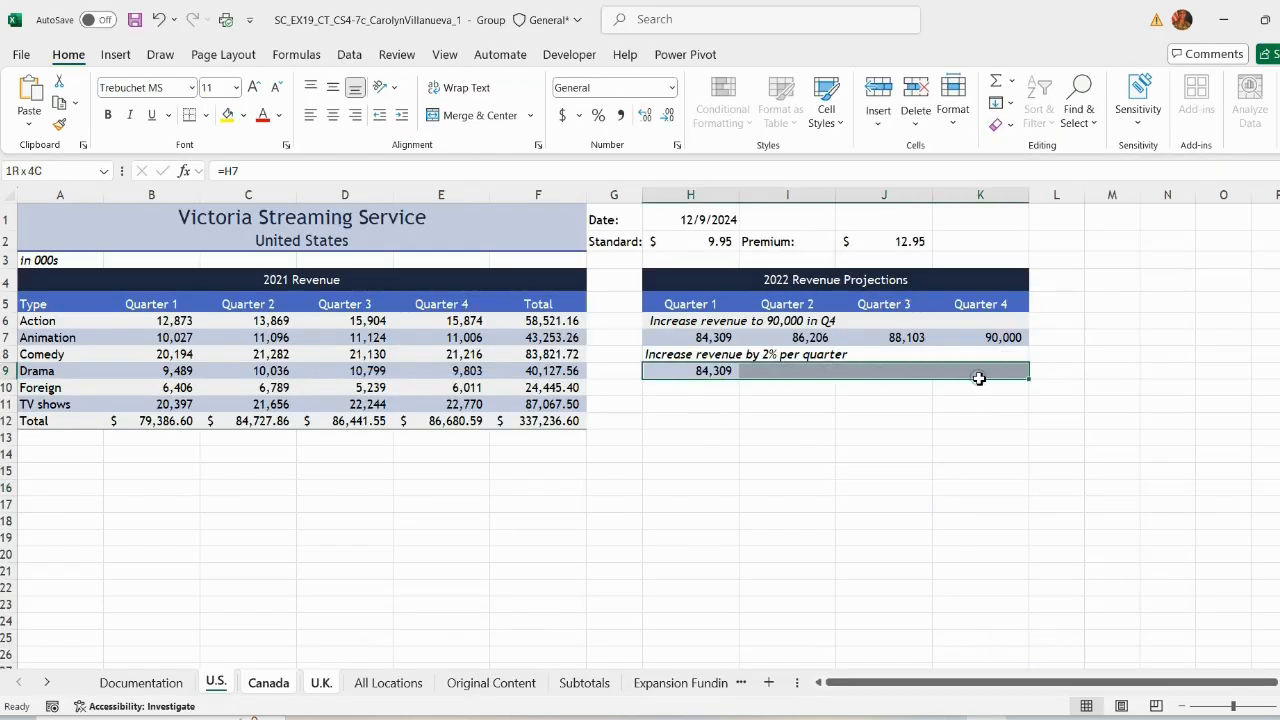
{"action": "left_click", "coordinate": [1002, 102]}
{"action": "left_click", "coordinate": [1033, 251]}
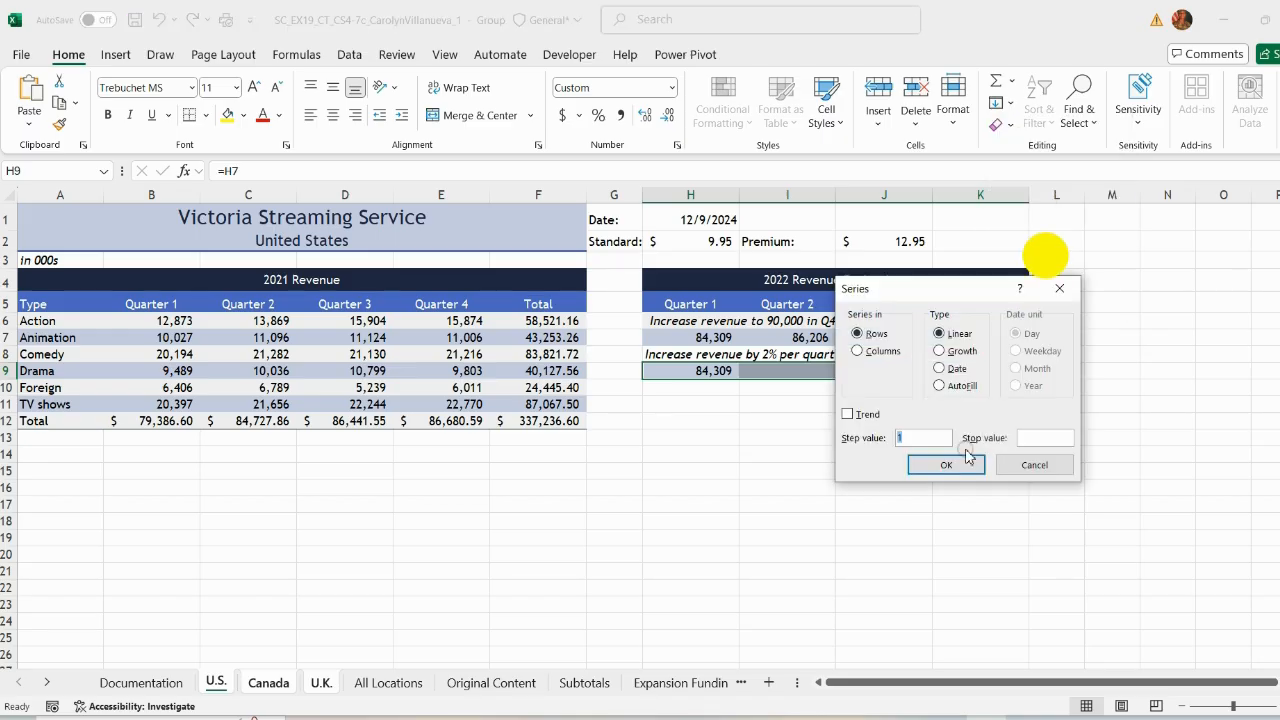
{"action": "left_click", "coordinate": [939, 351]}
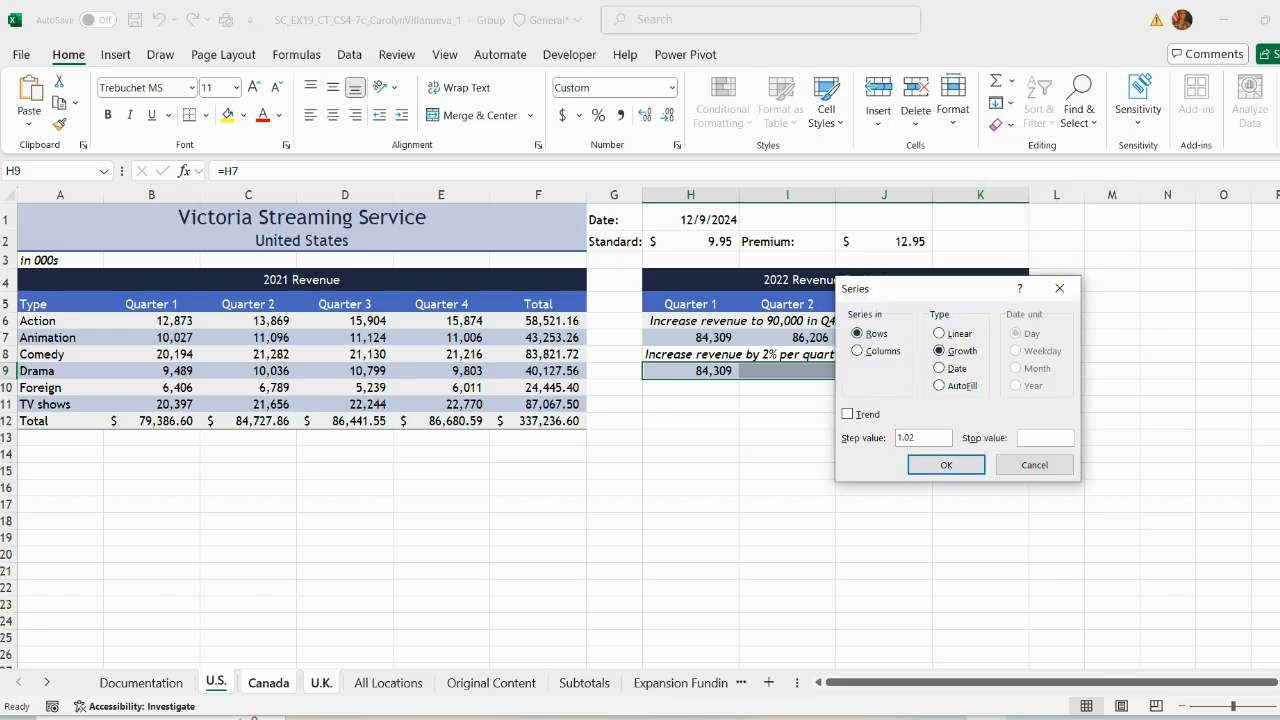
{"action": "left_click", "coordinate": [946, 465]}
{"action": "left_click", "coordinate": [893, 461]}
{"action": "left_click", "coordinate": [134, 19]}
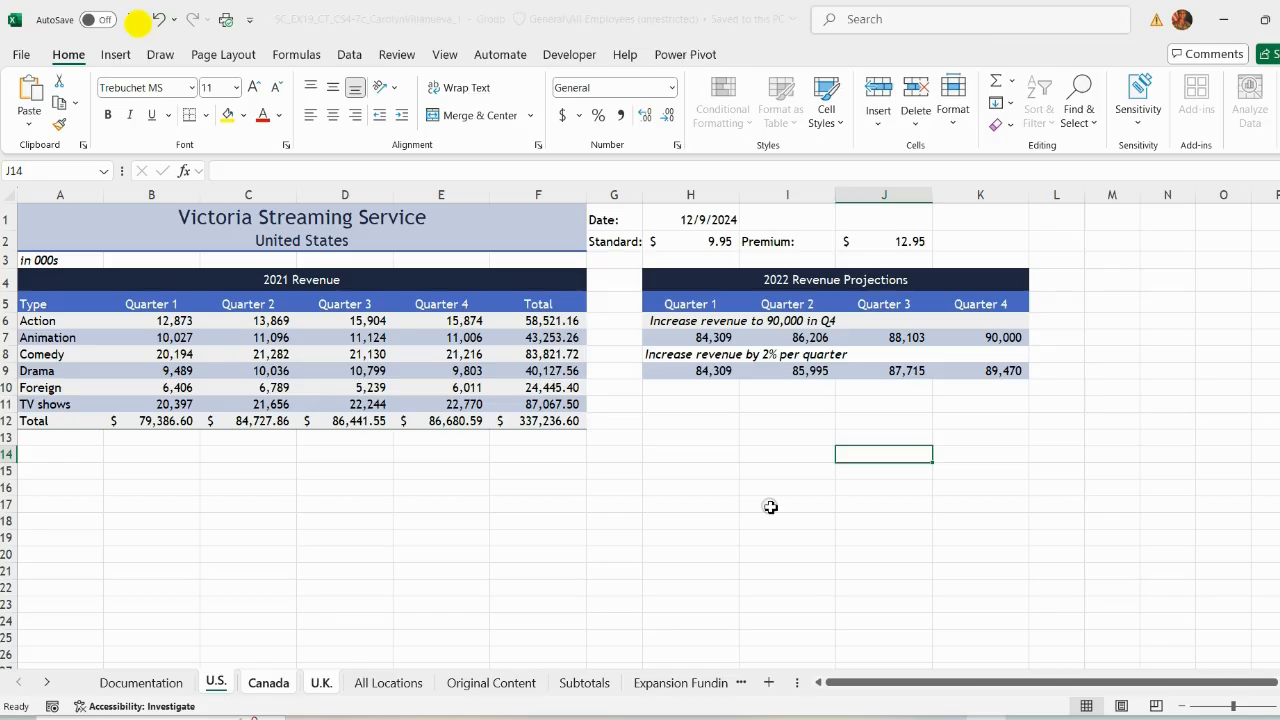
Step: Ungroup the worksheets by selecting the All Locations sheet, then view the Canada and U.K. sheets
{"action": "left_click", "coordinate": [962, 712]}
{"action": "left_click", "coordinate": [382, 312]}
{"action": "left_click_drag", "start_coordinate": [378, 312], "coordinate": [576, 312]}
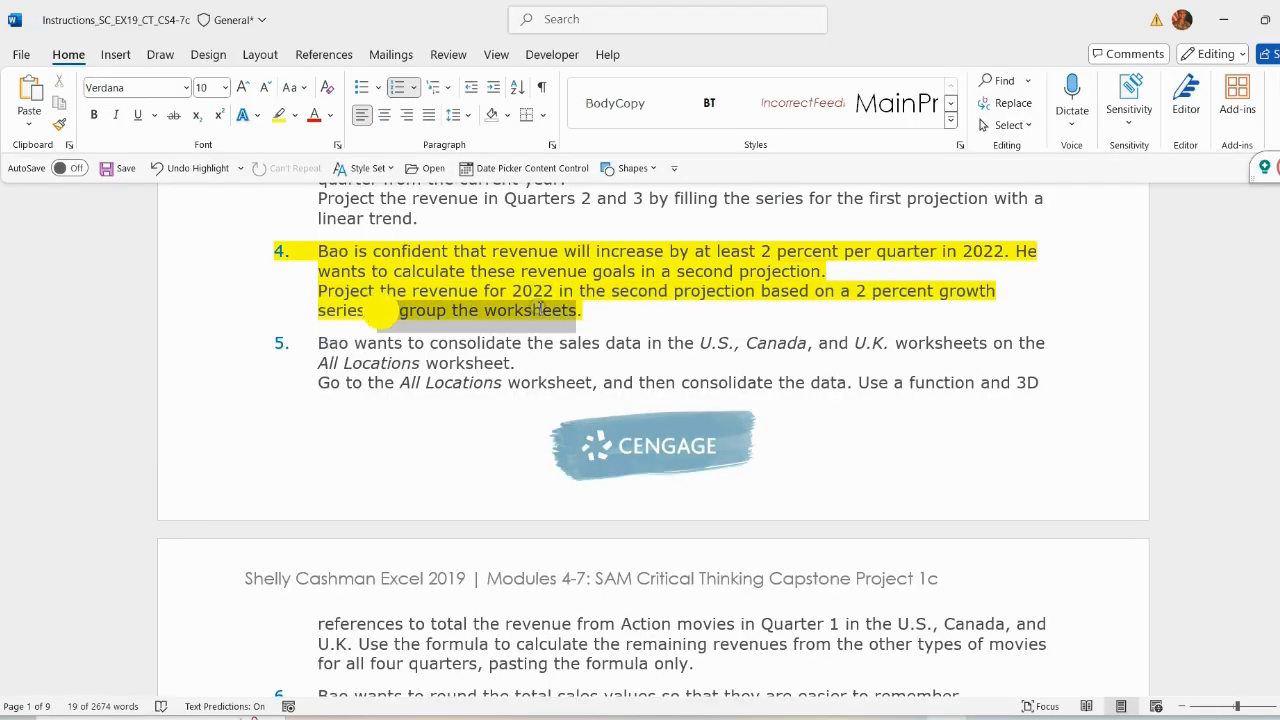
{"action": "left_click", "coordinate": [975, 714]}
{"action": "left_click", "coordinate": [368, 684]}
{"action": "left_click", "coordinate": [273, 688]}
{"action": "left_click", "coordinate": [324, 685]}
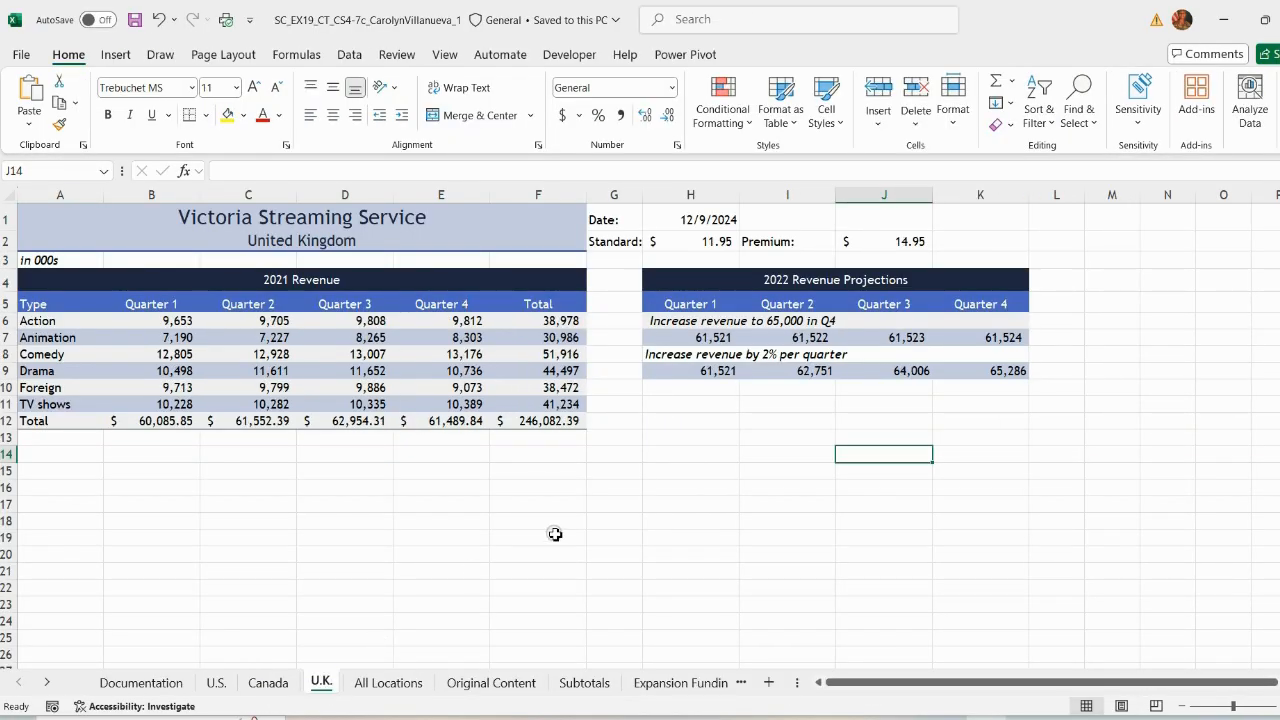
Step: Remove the highlight from instruction 4 and highlight instruction 5 in yellow
{"action": "left_click", "coordinate": [555, 534]}
{"action": "left_click", "coordinate": [960, 712]}
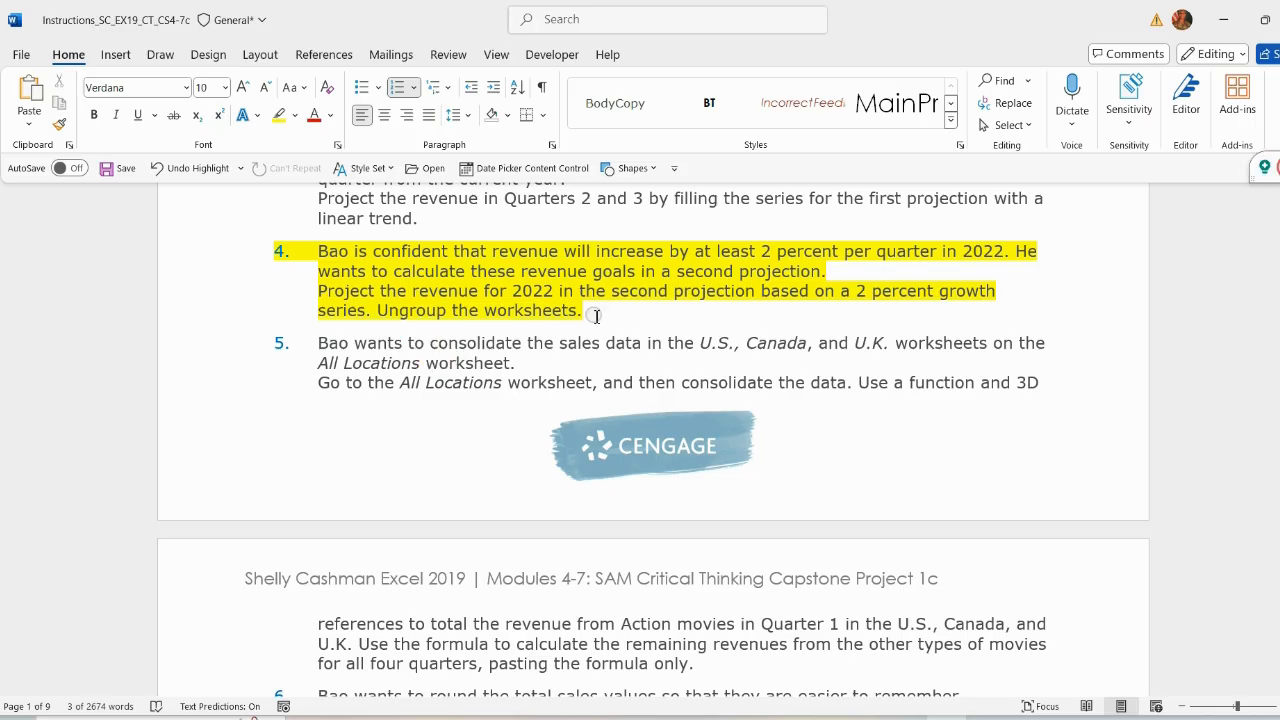
{"action": "left_click_drag", "start_coordinate": [585, 312], "coordinate": [318, 249]}
{"action": "left_click", "coordinate": [423, 232]}
{"action": "left_click", "coordinate": [430, 256]}
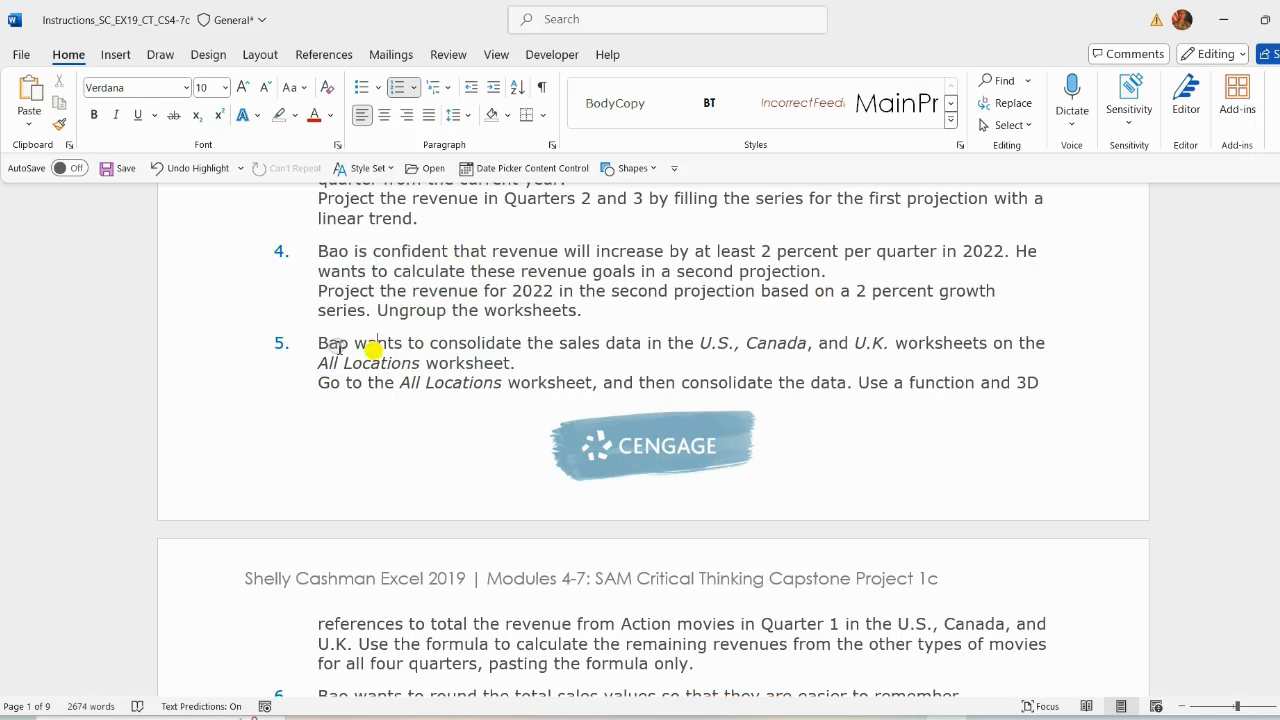
{"action": "left_click_drag", "start_coordinate": [318, 343], "coordinate": [700, 566]}
{"action": "left_click", "coordinate": [789, 536]}
{"action": "left_click", "coordinate": [779, 406]}
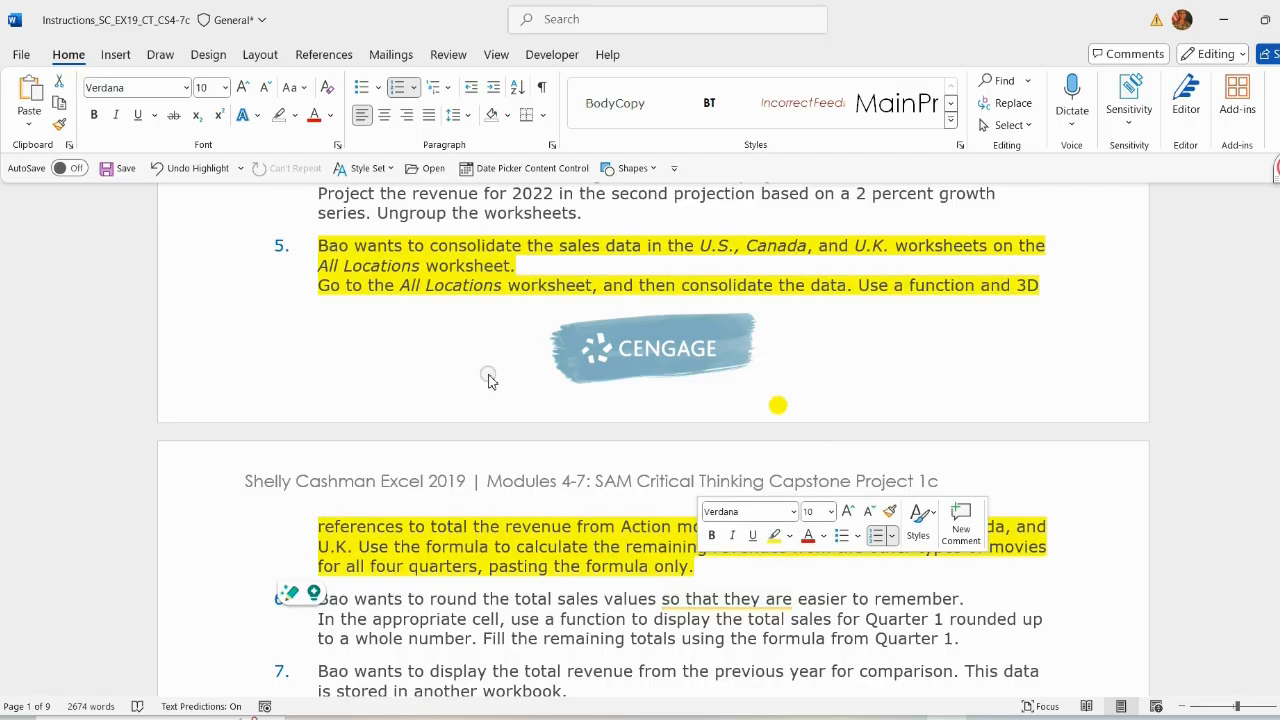
Step: Read the consolidation directions of instruction 5 in the instructions document
{"action": "scroll", "coordinate": [490, 377], "scroll_direction": "up", "scroll_amount": 1}
{"action": "left_click", "coordinate": [389, 328]}
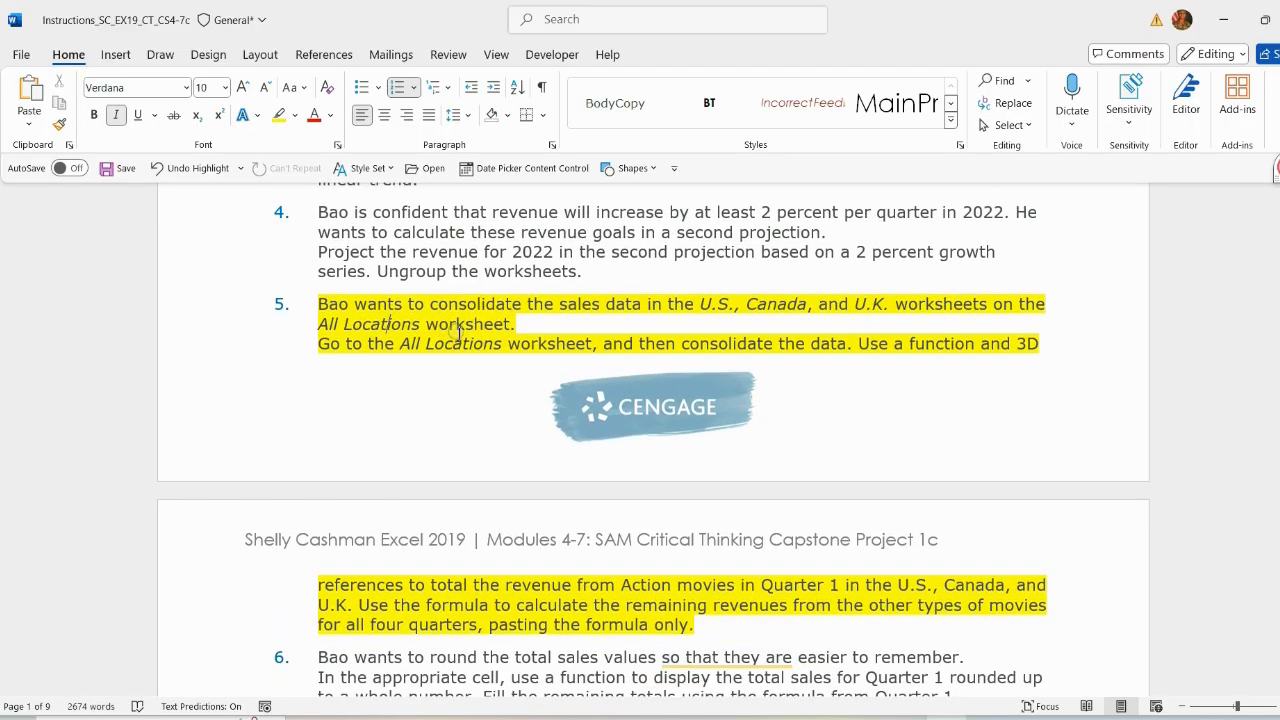
{"action": "scroll", "coordinate": [470, 340], "scroll_direction": "down", "scroll_amount": 1}
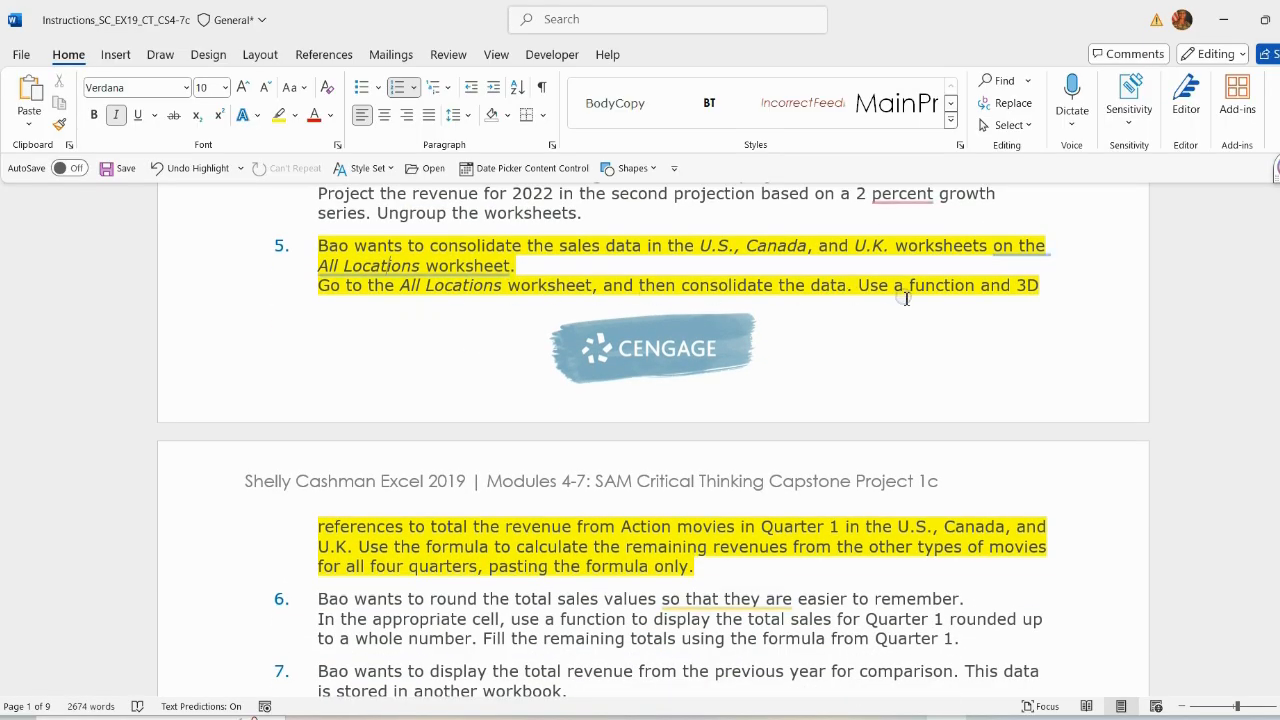
{"action": "left_click_drag", "start_coordinate": [323, 290], "coordinate": [966, 570]}
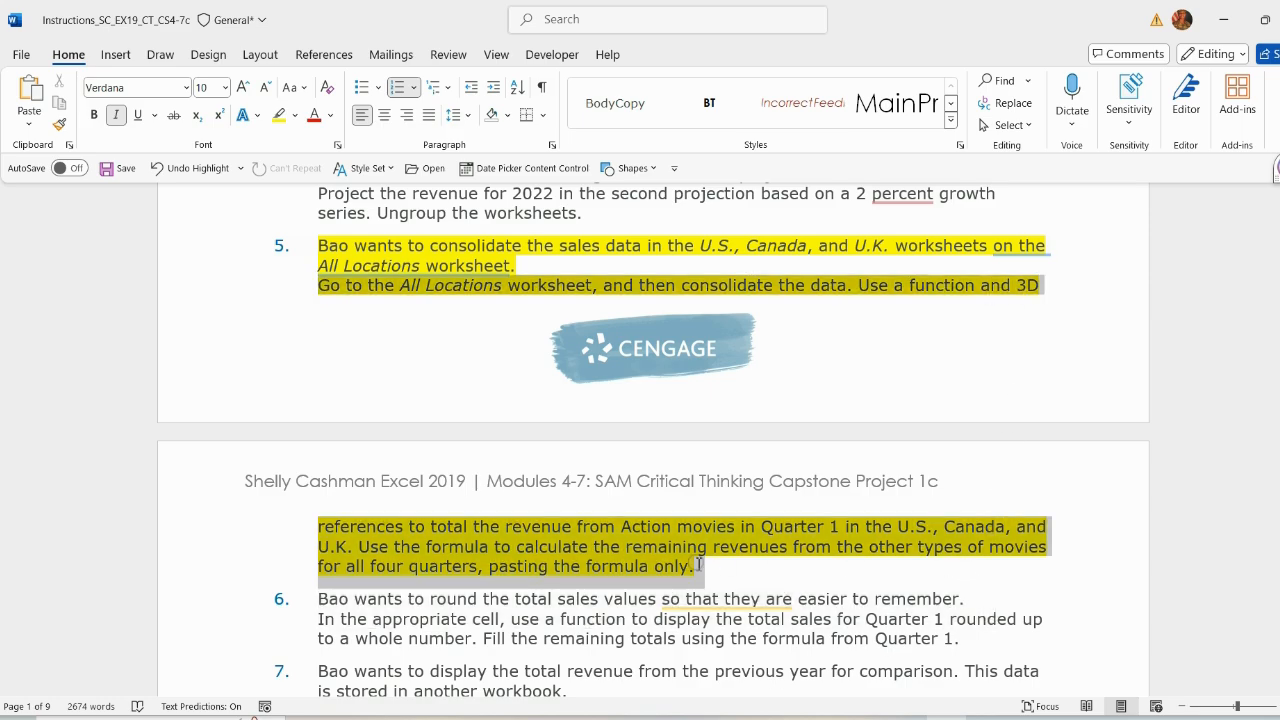
{"action": "left_click_drag", "start_coordinate": [698, 565], "coordinate": [698, 565]}
{"action": "scroll", "coordinate": [728, 334], "scroll_direction": "down", "scroll_amount": 1}
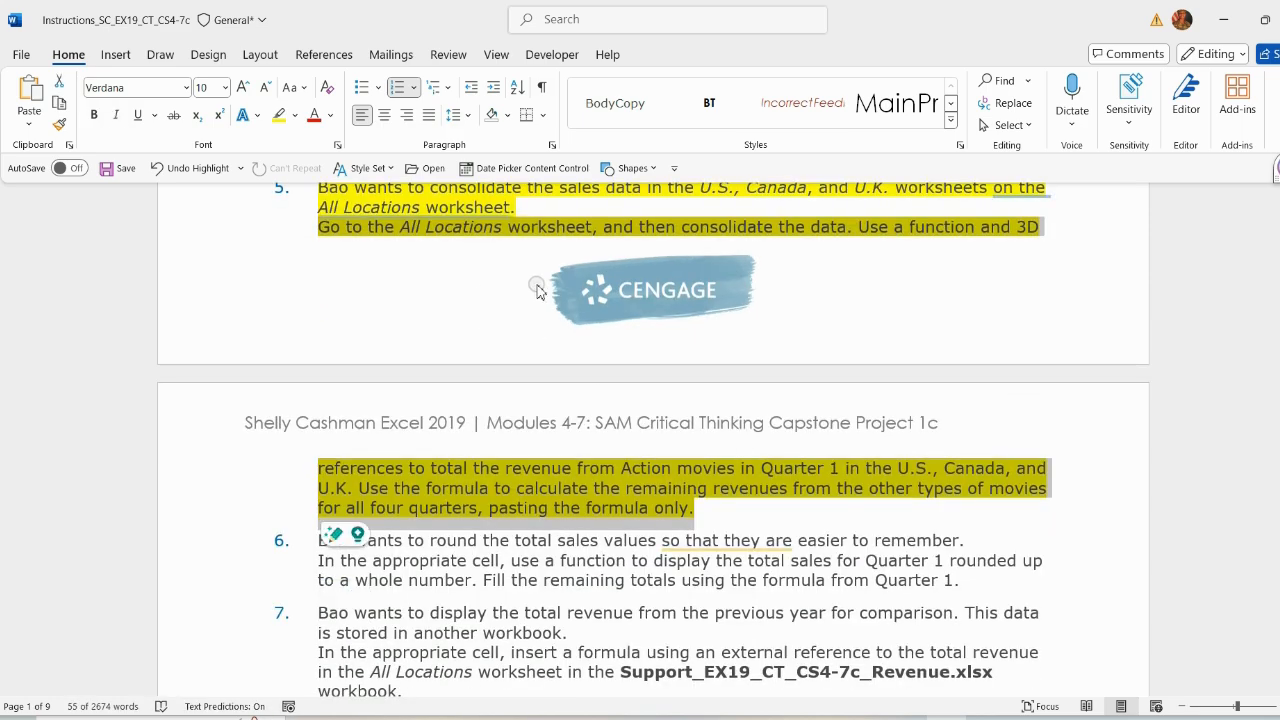
Step: Enter a SUM formula in B6 of All Locations using a 3D reference to B6 across the U.S. through U.K. sheets
{"action": "key", "text": "alt+Tab"}
{"action": "left_click", "coordinate": [162, 321]}
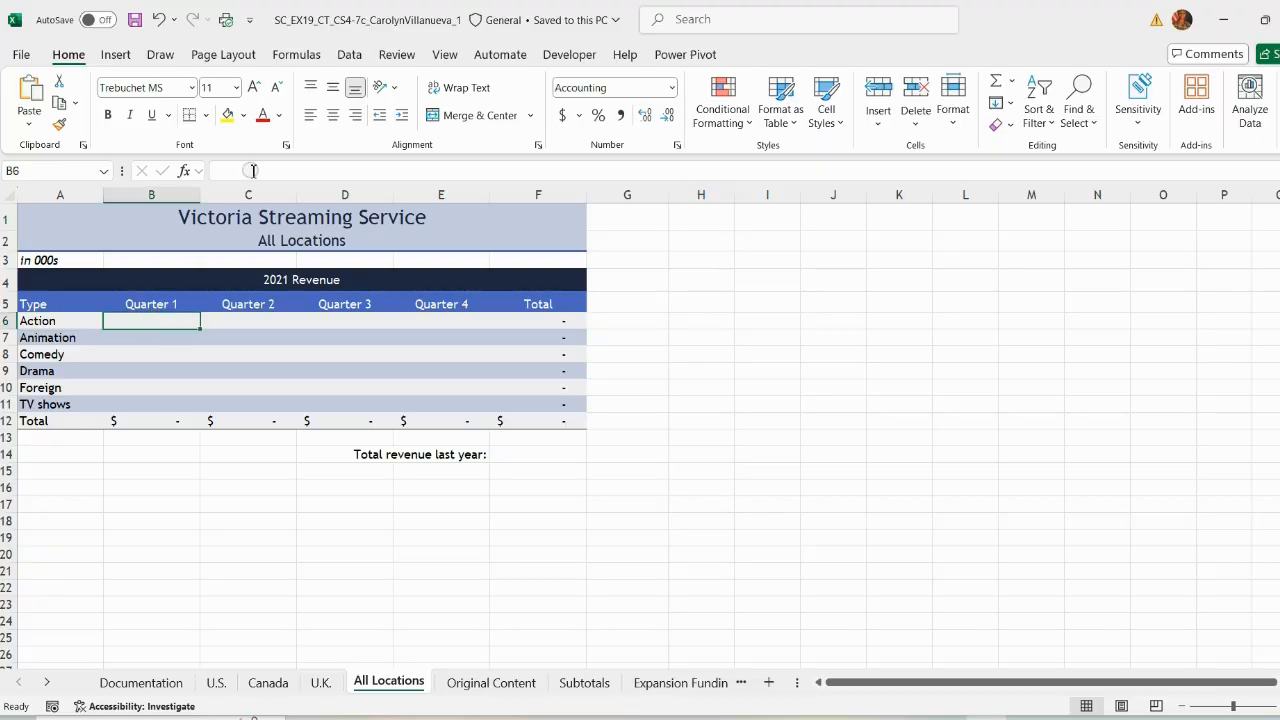
{"action": "type", "text": "=sum"}
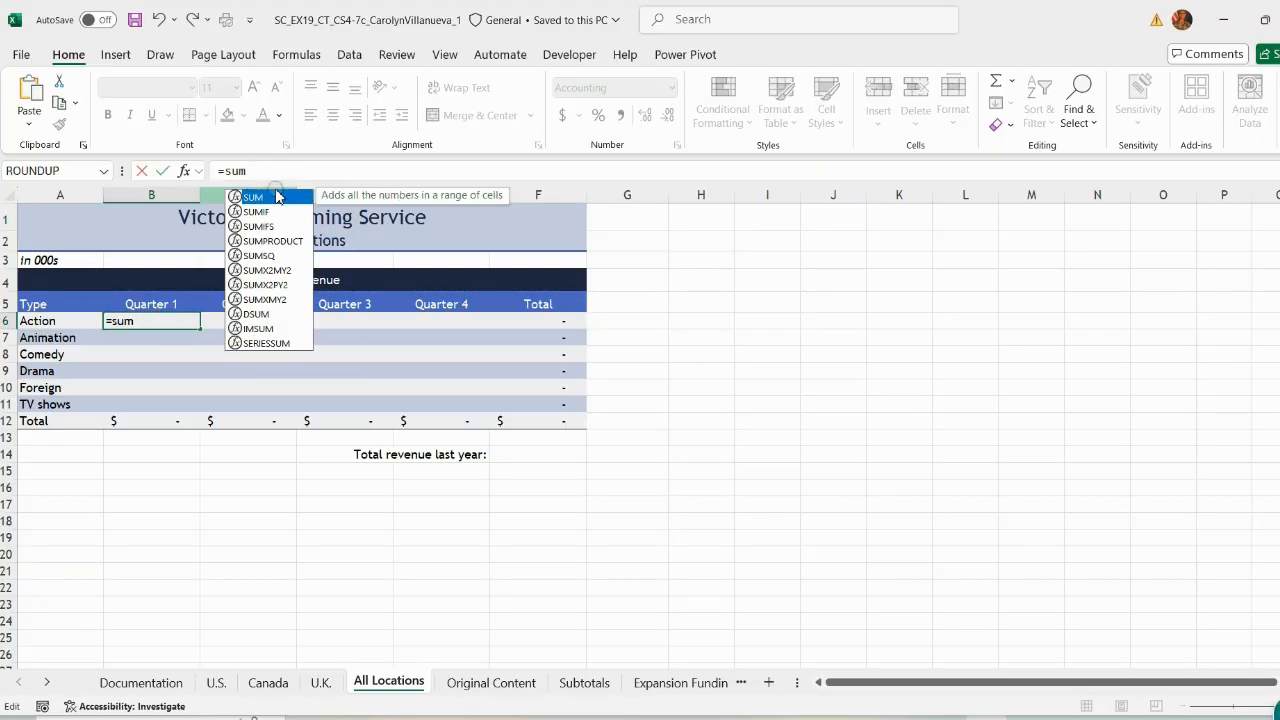
{"action": "double_click", "coordinate": [253, 197]}
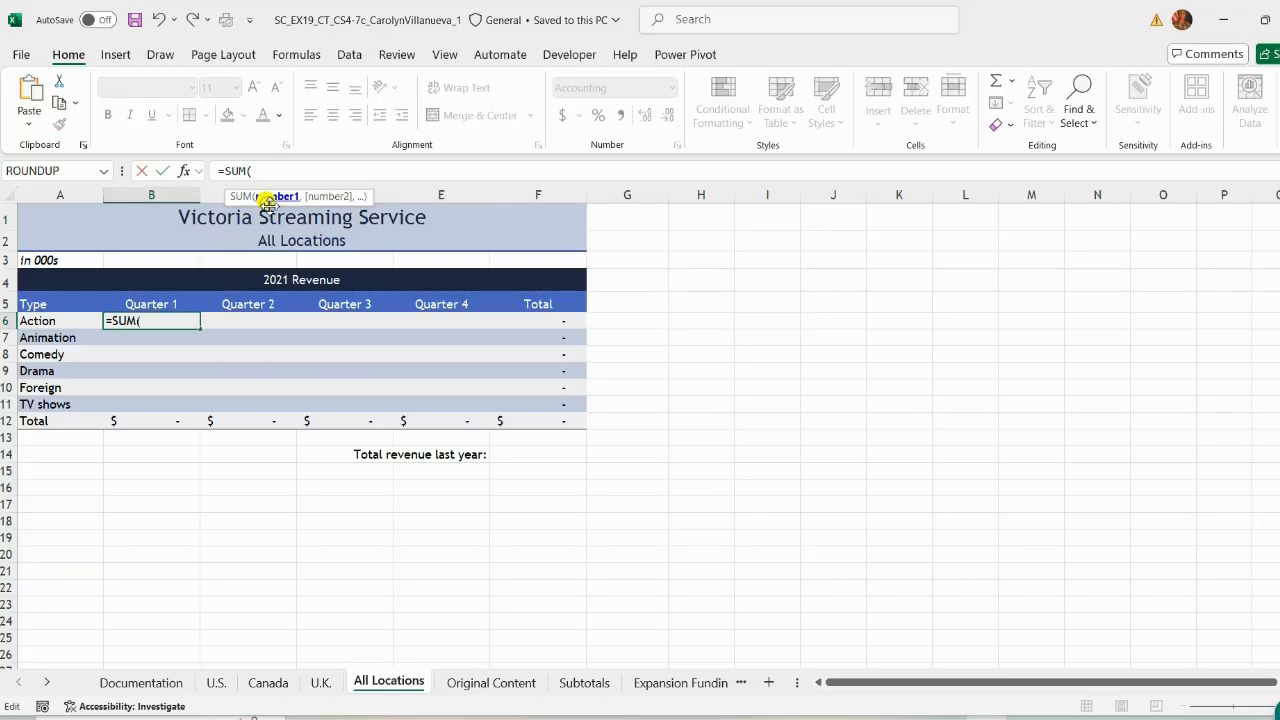
{"action": "left_click", "coordinate": [222, 686]}
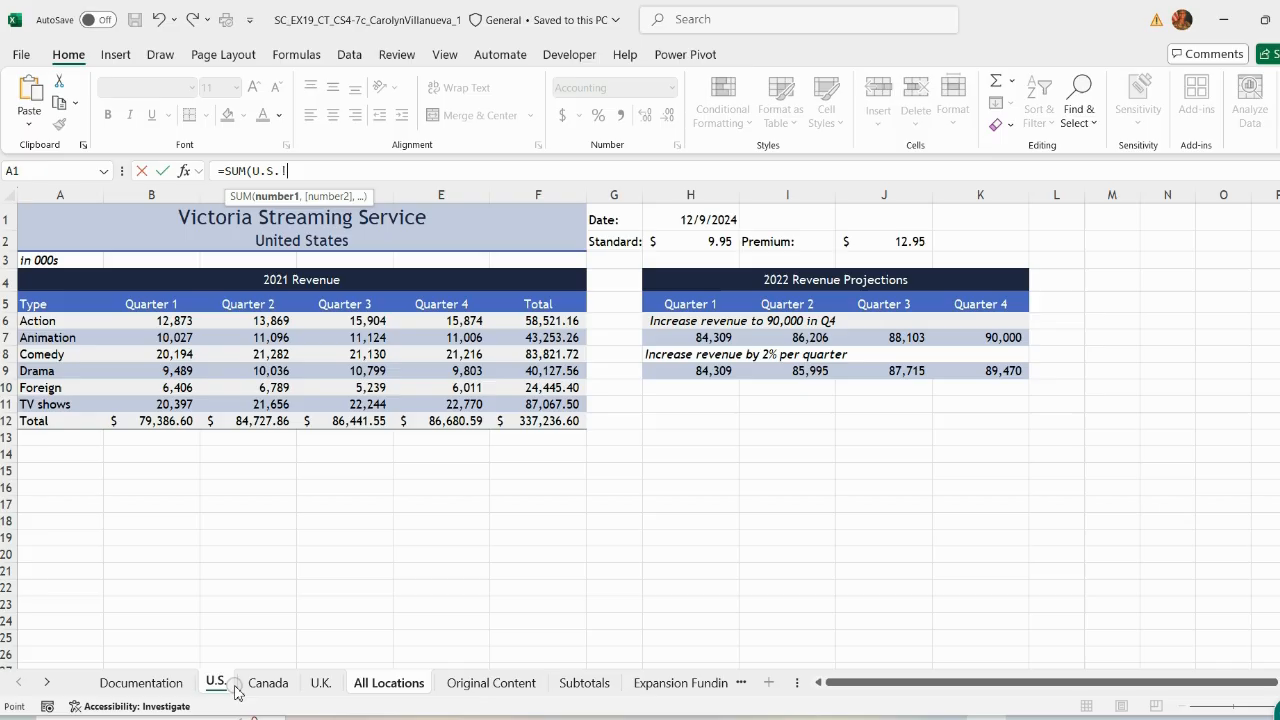
{"action": "left_click", "coordinate": [326, 688], "text": "shift"}
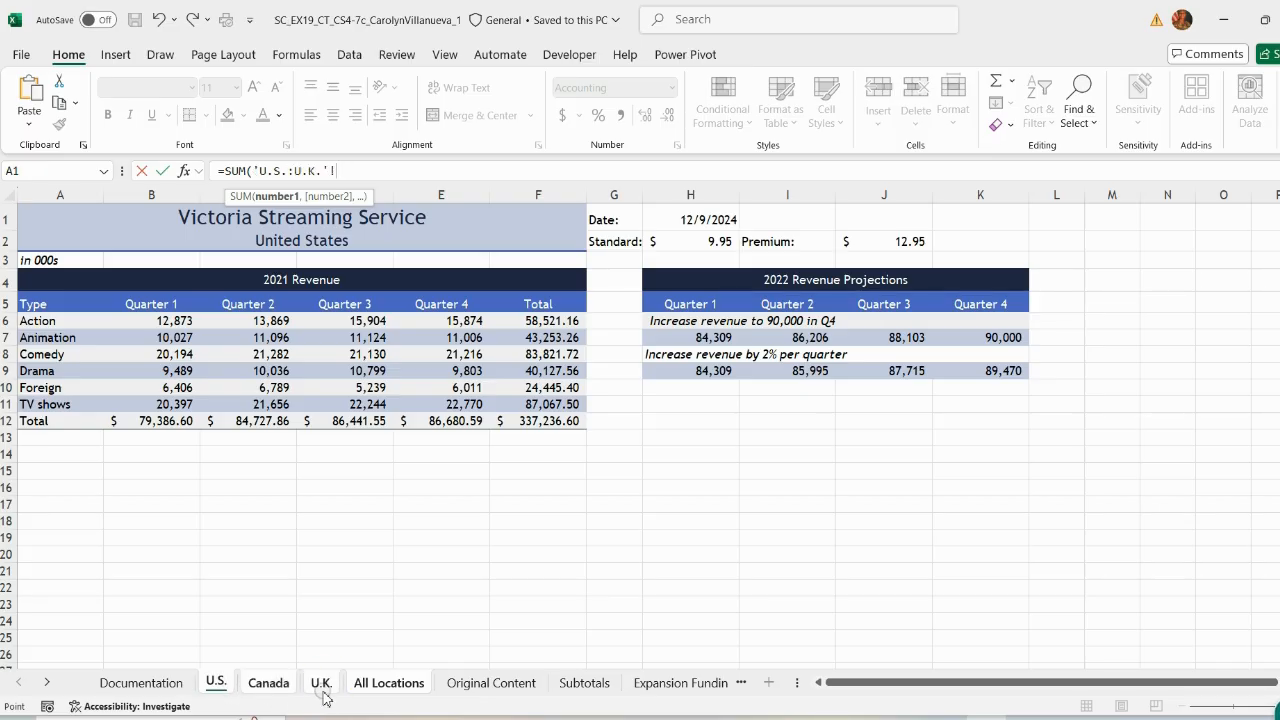
{"action": "left_click", "coordinate": [168, 321]}
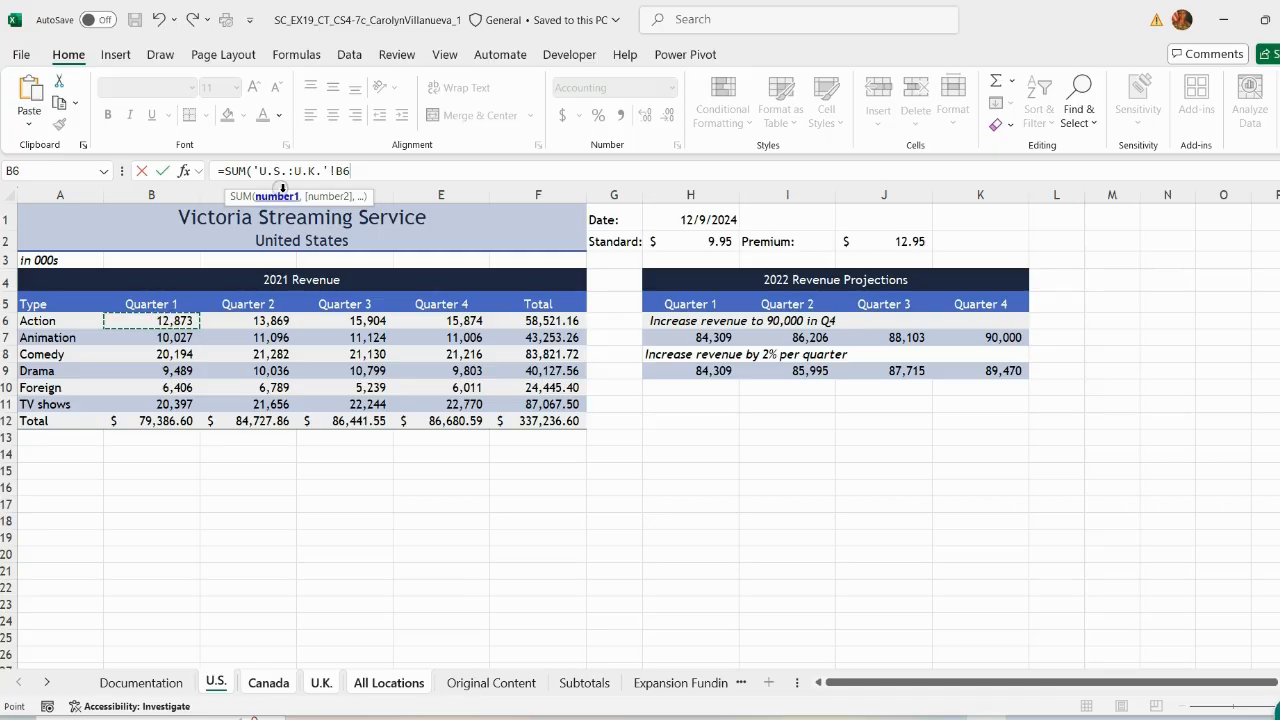
{"action": "type", "text": ")"}
{"action": "key", "text": "Return"}
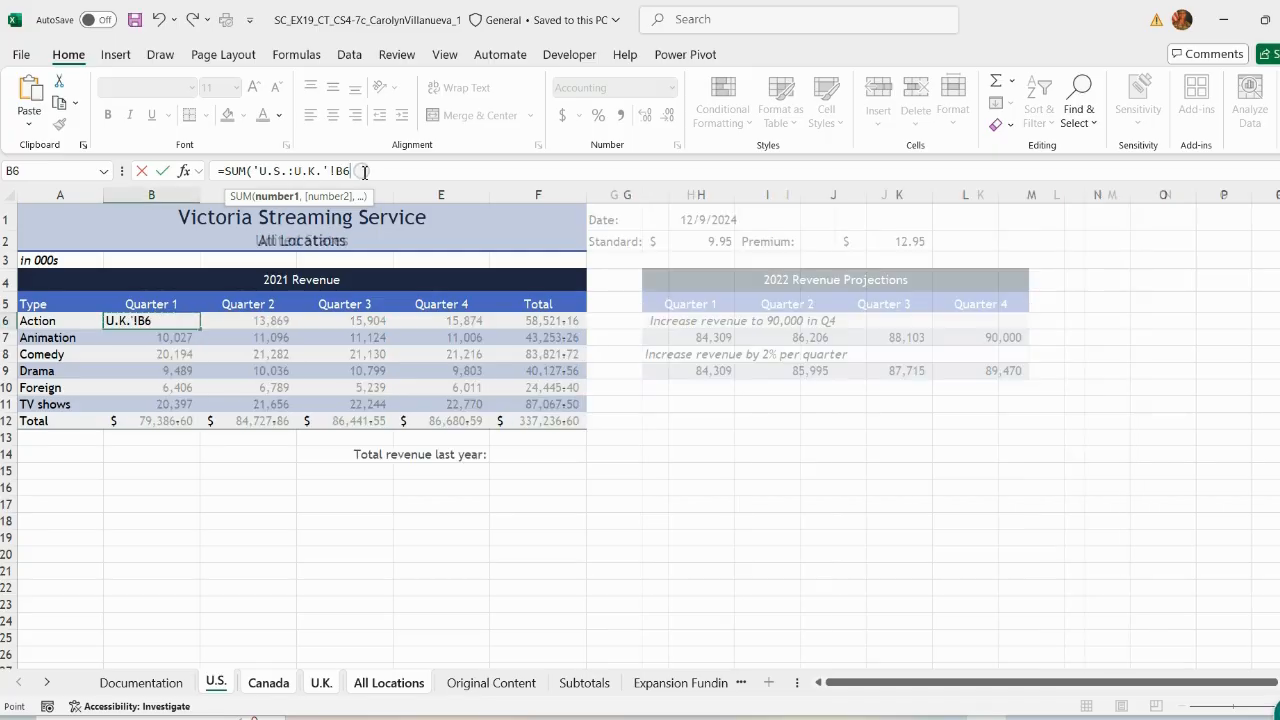
{"action": "left_click", "coordinate": [152, 321]}
{"action": "left_click_drag", "start_coordinate": [201, 330], "coordinate": [470, 400]}
{"action": "left_click", "coordinate": [724, 392]}
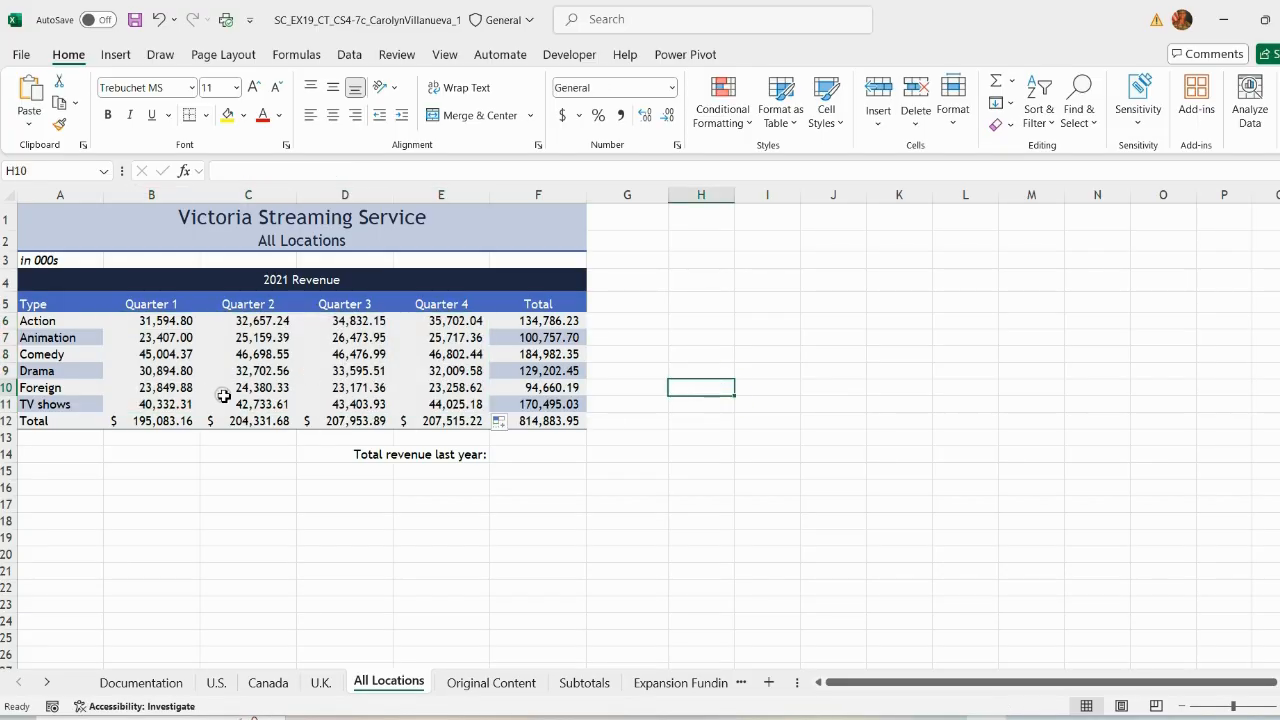
{"action": "key", "text": "ctrl+z"}
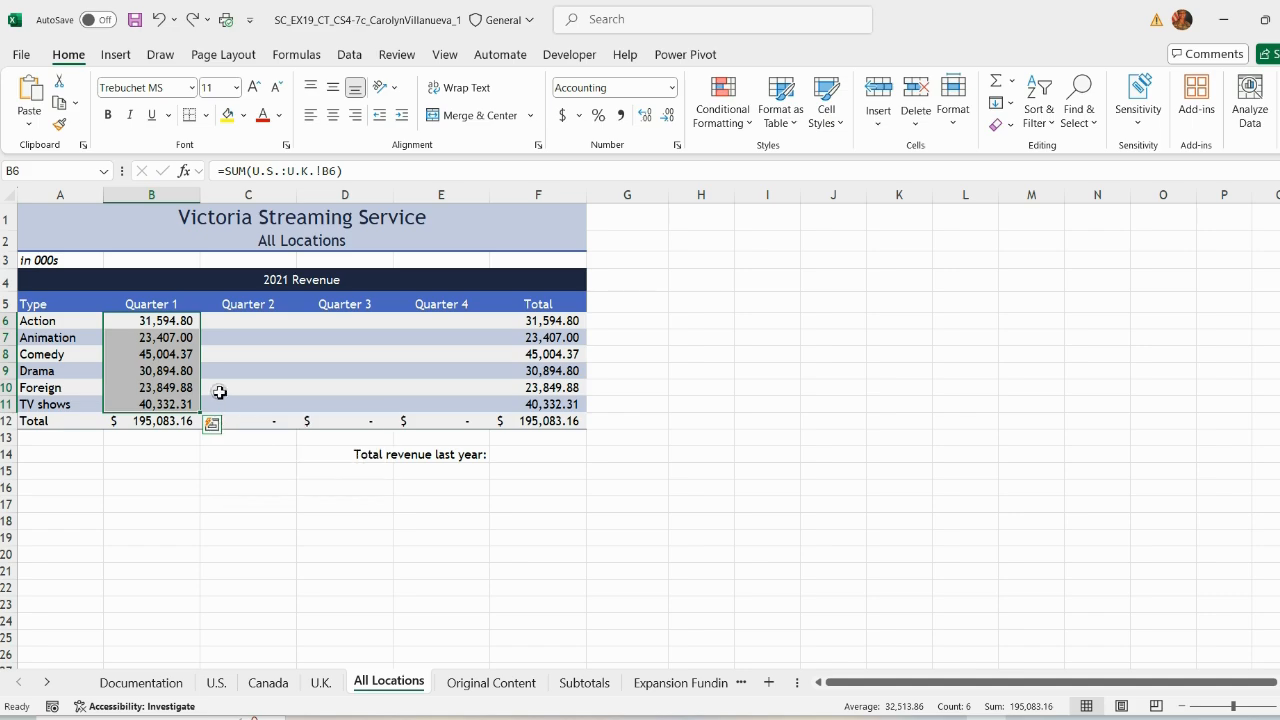
{"action": "key", "text": "ctrl+z"}
Step: Fill the B6 formula across B6:E11, pasting the formula only without formatting
{"action": "left_click_drag", "start_coordinate": [200, 329], "coordinate": [490, 412]}
{"action": "left_click", "coordinate": [207, 421]}
{"action": "left_click", "coordinate": [218, 486]}
{"action": "left_click", "coordinate": [700, 421]}
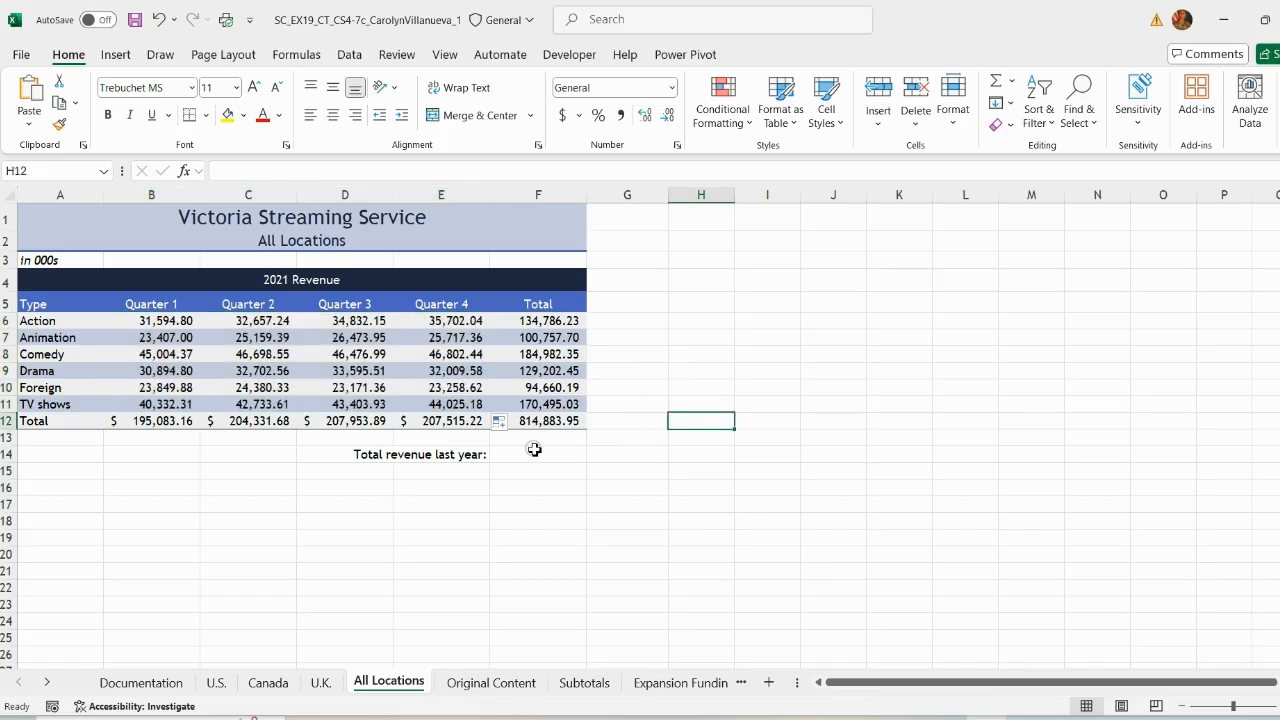
Step: Remove the highlight from instruction 5 and highlight instruction 6 in yellow
{"action": "left_click", "coordinate": [574, 488]}
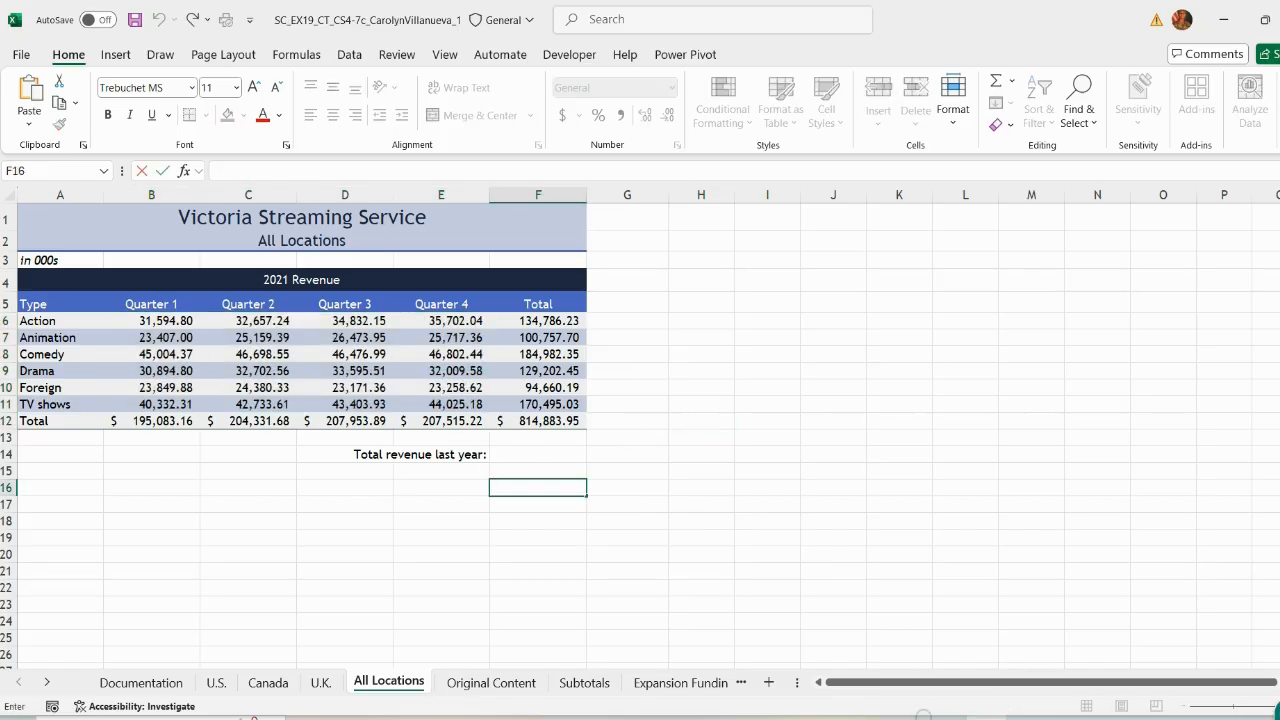
{"action": "left_click", "coordinate": [922, 718]}
{"action": "scroll", "coordinate": [329, 534], "scroll_direction": "down", "scroll_amount": 3}
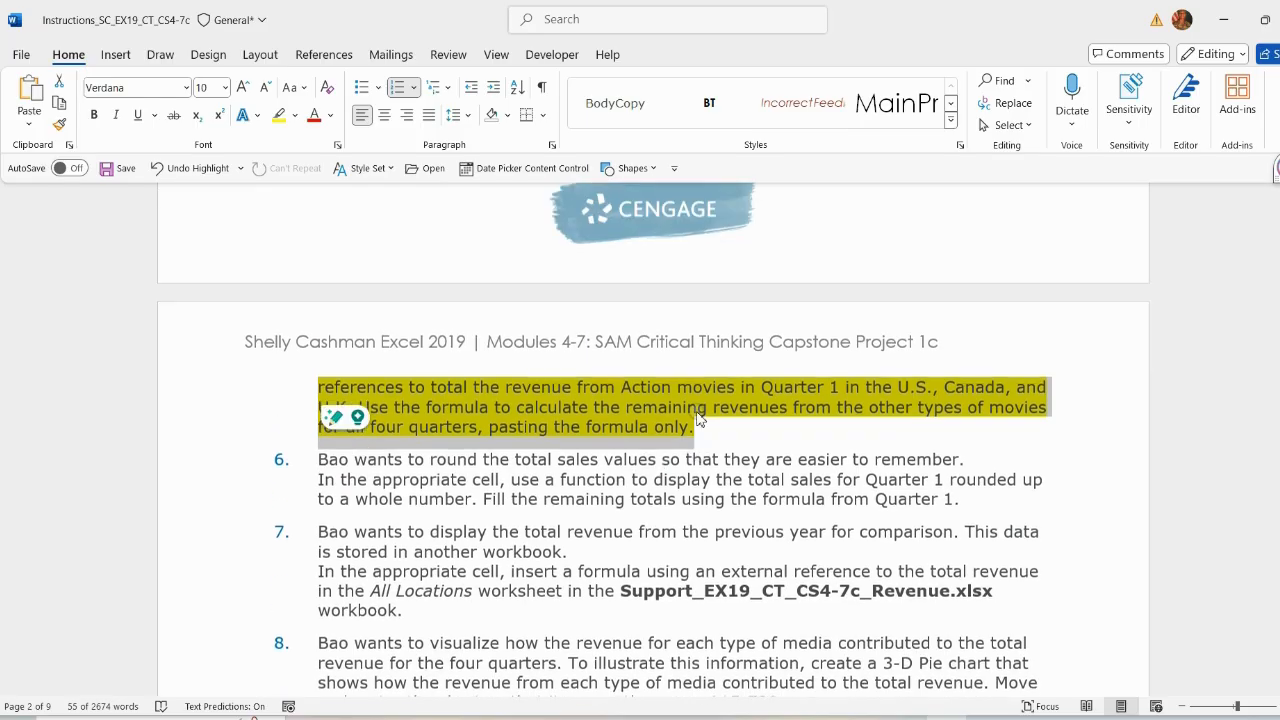
{"action": "scroll", "coordinate": [329, 357], "scroll_direction": "up", "scroll_amount": 2}
{"action": "scroll", "coordinate": [444, 233], "scroll_direction": "up", "scroll_amount": 3}
{"action": "left_click", "coordinate": [295, 116]}
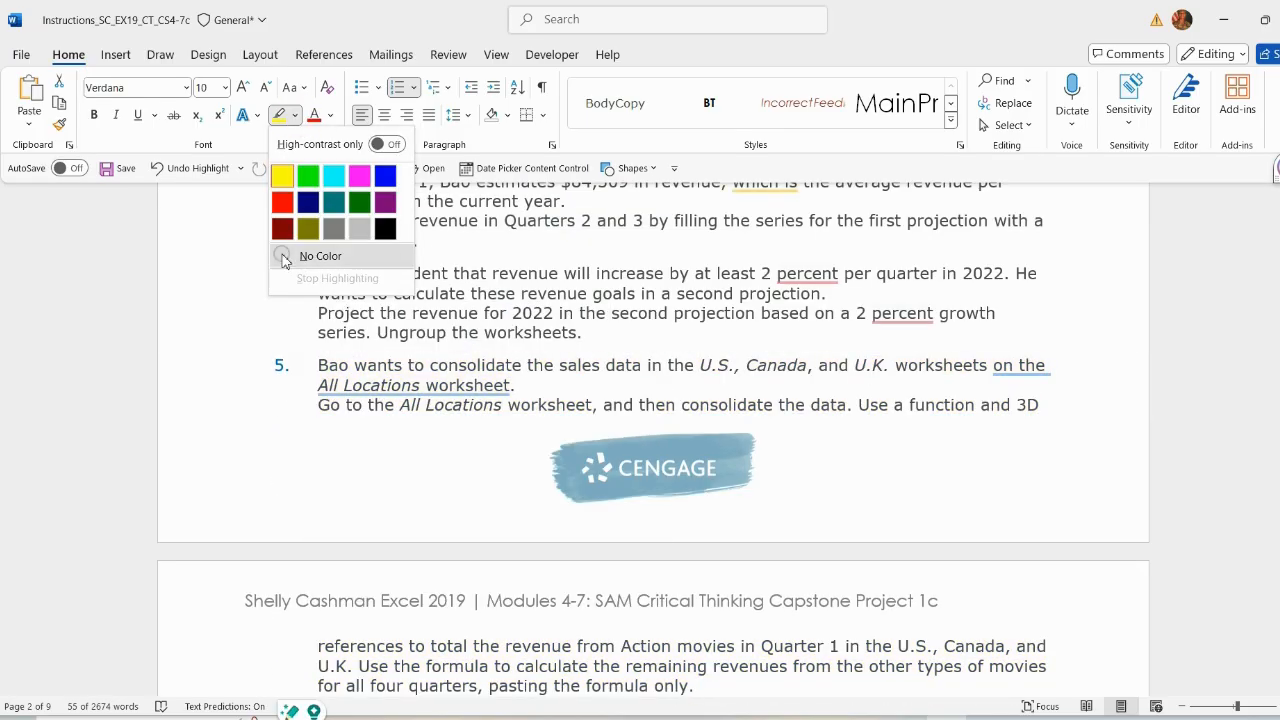
{"action": "left_click", "coordinate": [306, 257]}
{"action": "scroll", "coordinate": [345, 369], "scroll_direction": "down", "scroll_amount": 5}
{"action": "left_click_drag", "start_coordinate": [345, 369], "coordinate": [983, 403]}
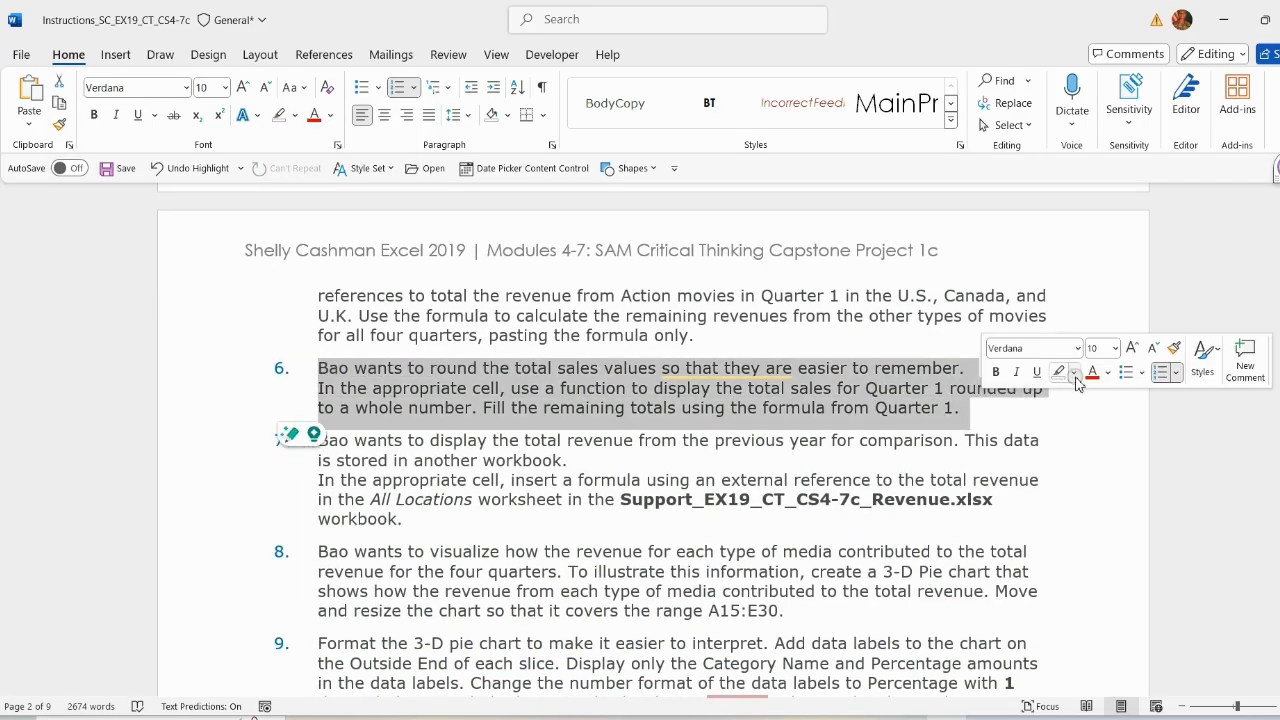
{"action": "left_click", "coordinate": [1073, 371]}
{"action": "left_click", "coordinate": [1064, 440]}
{"action": "left_click", "coordinate": [743, 393]}
Step: Wrap the Quarter 1 total formula in B12 in ROUNDUP with 0 digits
{"action": "scroll", "coordinate": [743, 398], "scroll_direction": "down", "scroll_amount": 1}
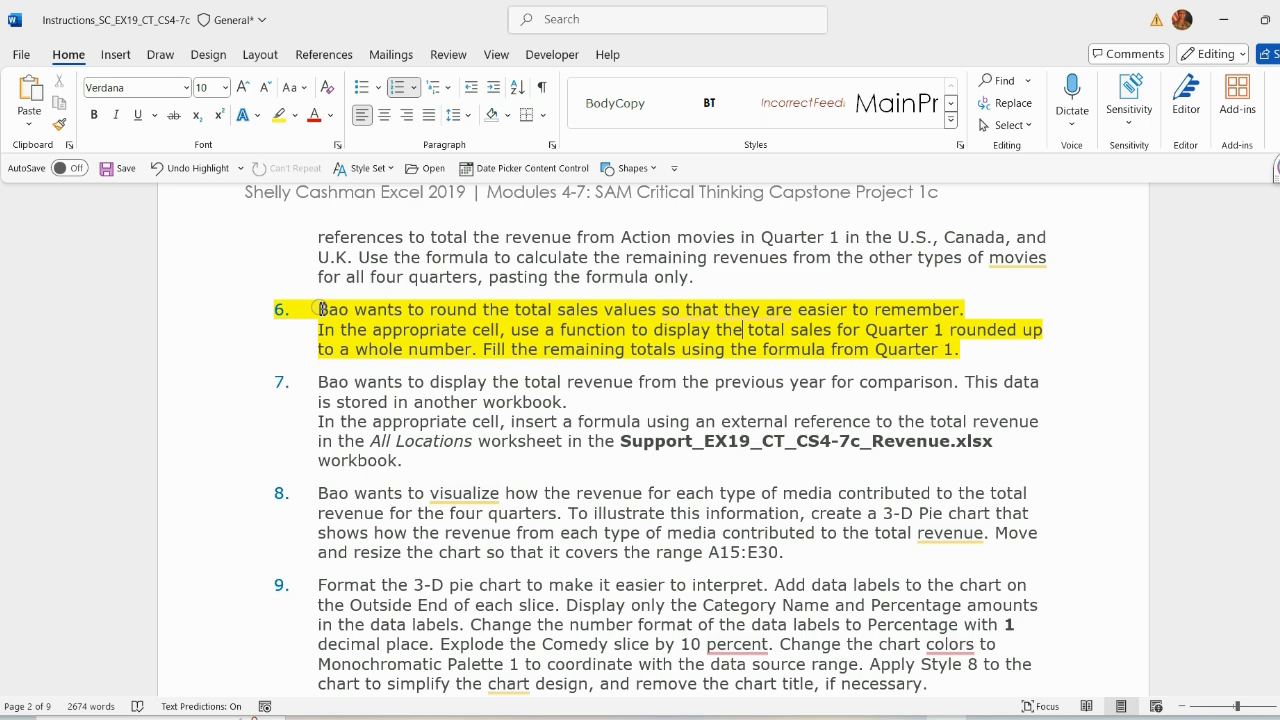
{"action": "left_click_drag", "start_coordinate": [320, 309], "coordinate": [980, 344]}
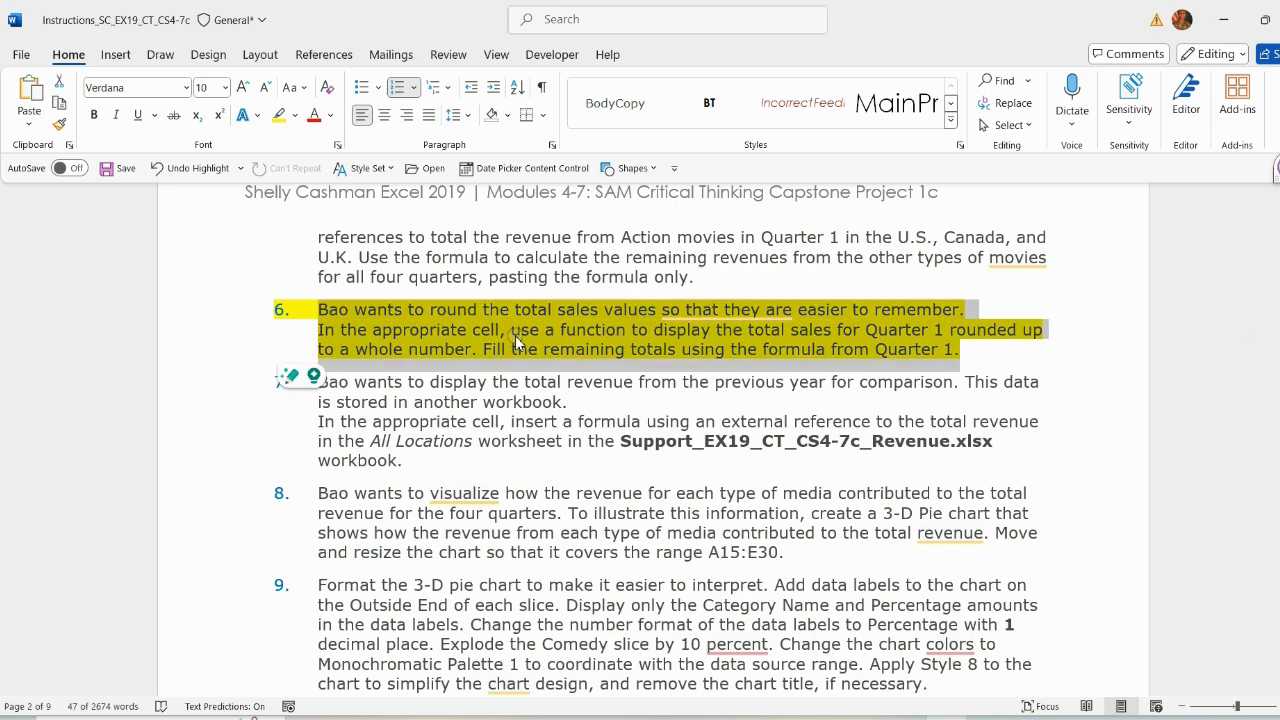
{"action": "scroll", "coordinate": [515, 335], "scroll_direction": "down", "scroll_amount": 1}
{"action": "scroll", "coordinate": [530, 345], "scroll_direction": "up", "scroll_amount": 1}
{"action": "key", "text": "alt+Tab"}
{"action": "left_click", "coordinate": [147, 422]}
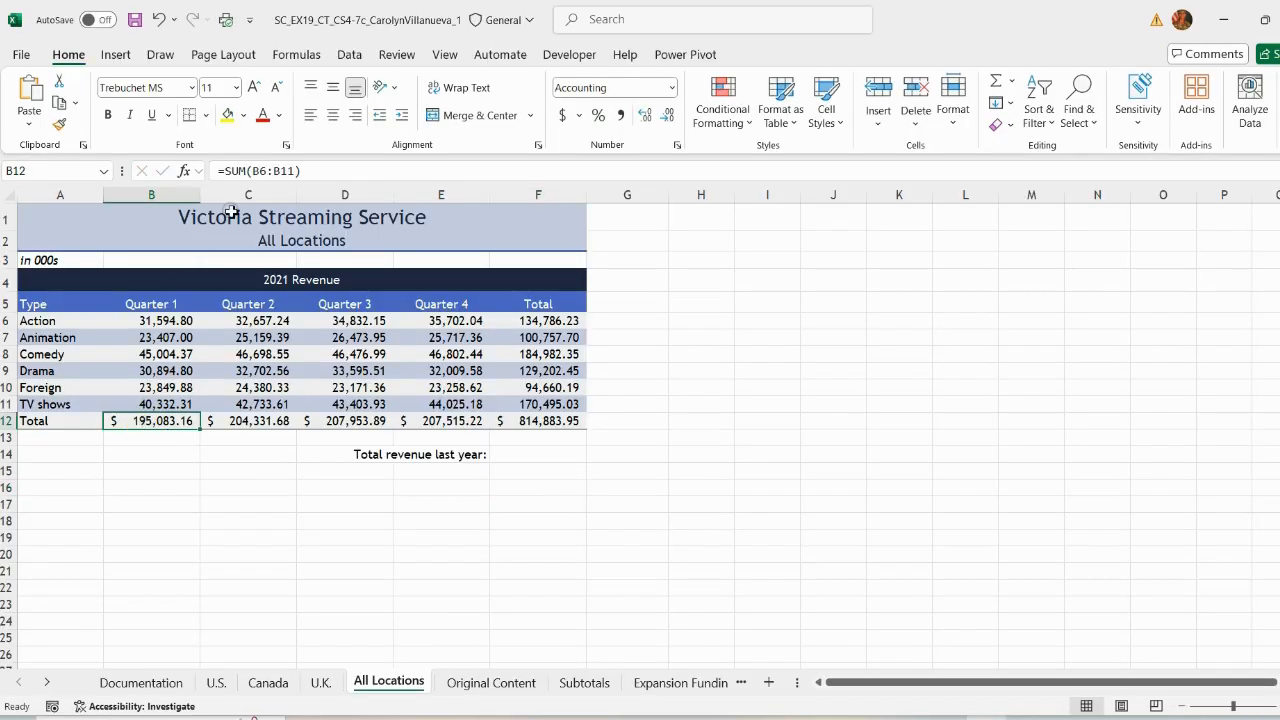
{"action": "left_click", "coordinate": [223, 171]}
{"action": "type", "text": "roun"}
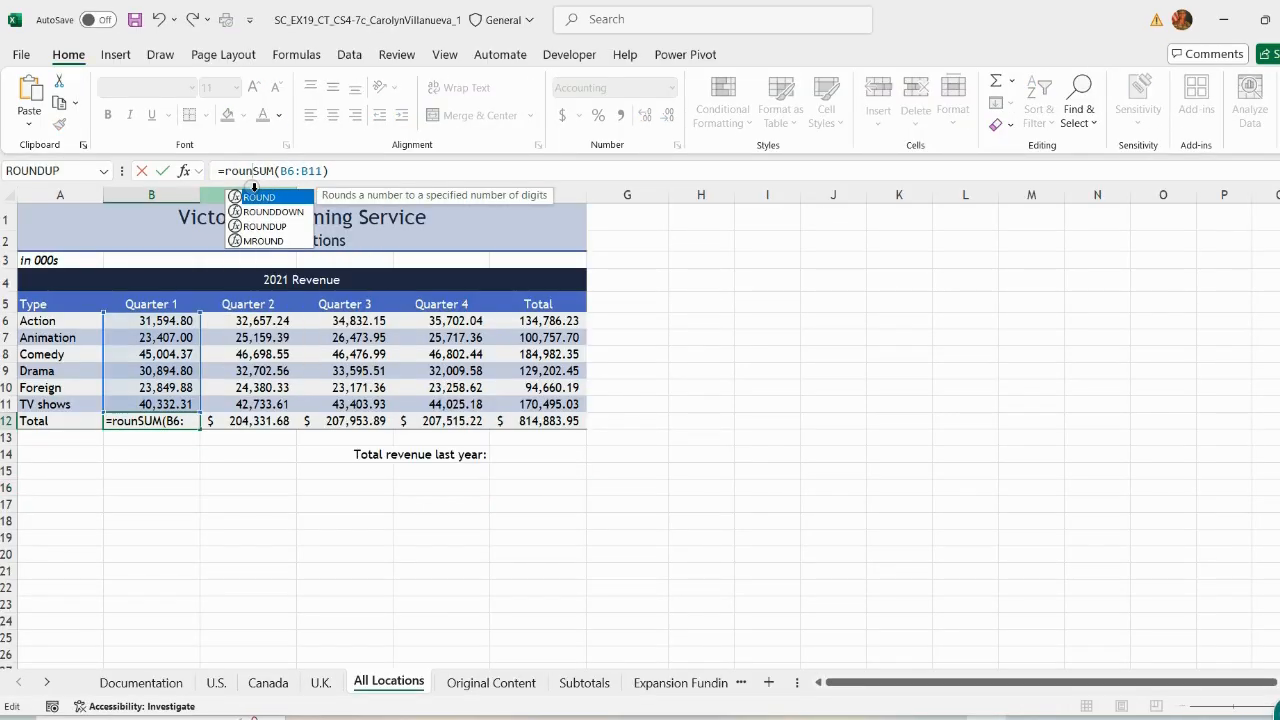
{"action": "key", "text": "Down"}
{"action": "key", "text": "Down"}
{"action": "key", "text": "Tab"}
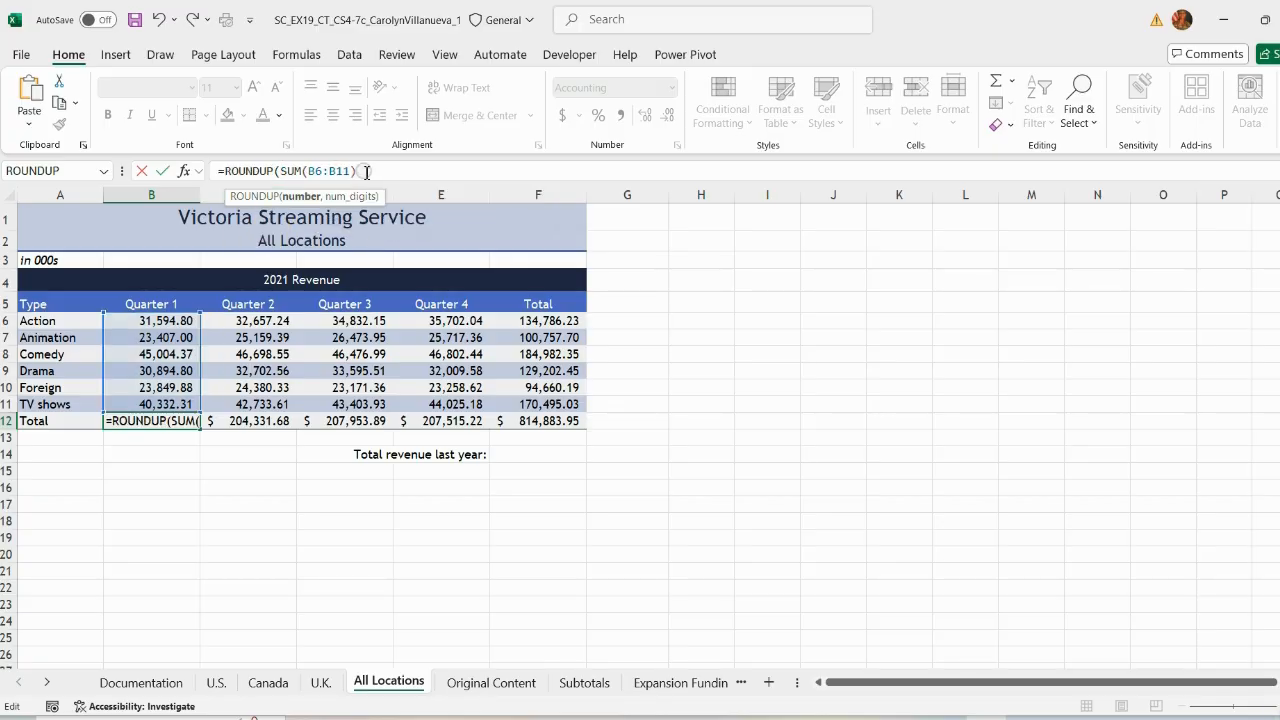
{"action": "left_click", "coordinate": [368, 172]}
{"action": "type", "text": ","}
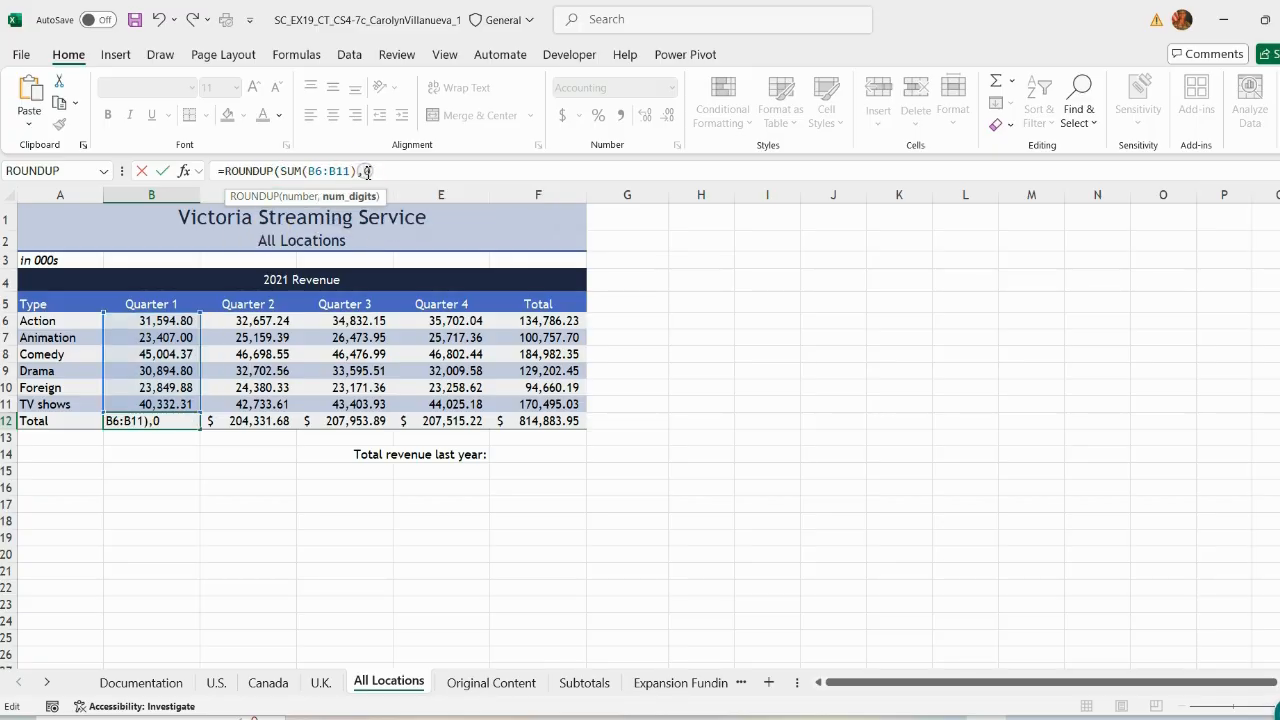
{"action": "type", "text": "0"}
{"action": "key", "text": "Return"}
Step: Fill the rounded total formula from B12 across to F12, then save the workbook
{"action": "left_click", "coordinate": [650, 431]}
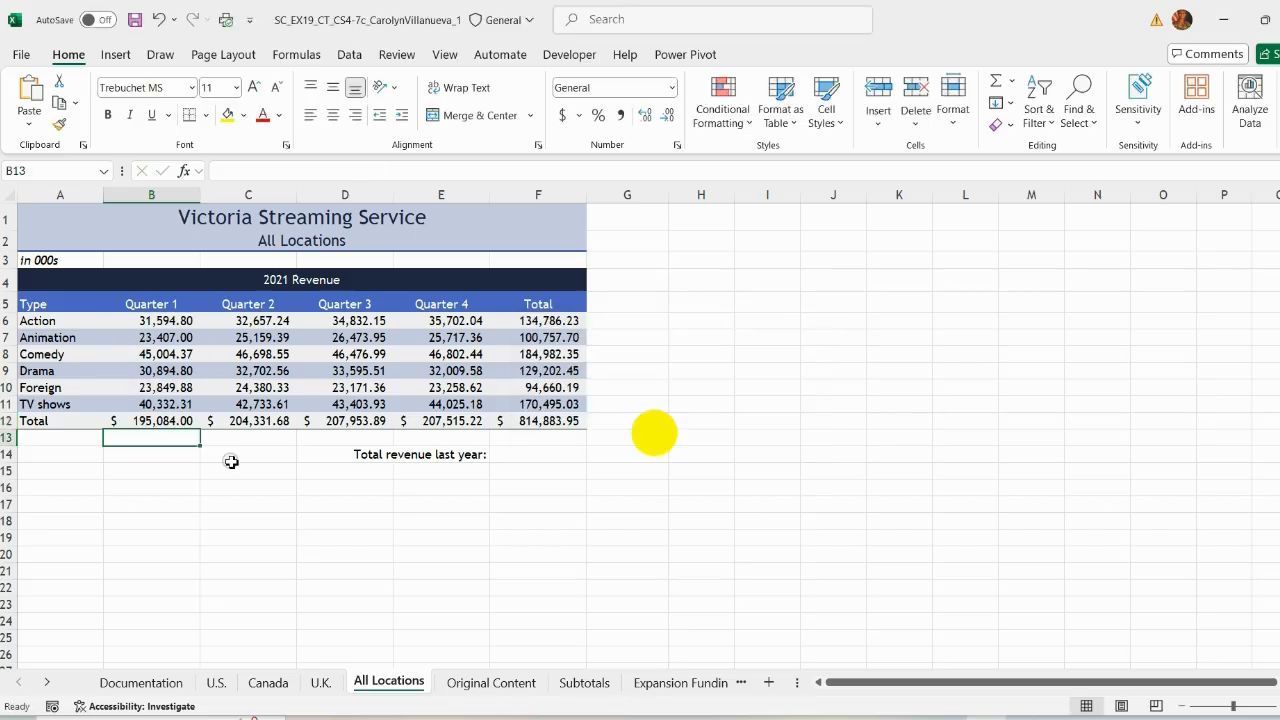
{"action": "left_click", "coordinate": [190, 422]}
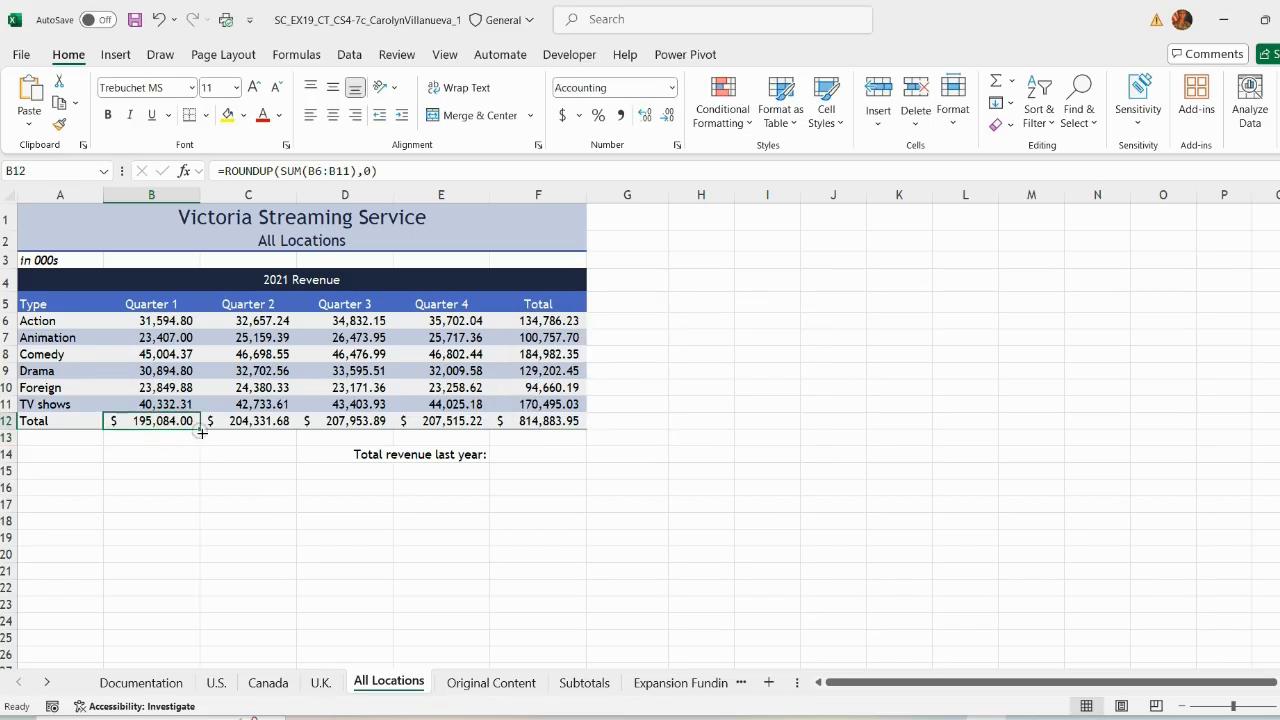
{"action": "left_click_drag", "start_coordinate": [202, 432], "coordinate": [586, 424]}
{"action": "left_click", "coordinate": [696, 437]}
{"action": "left_click", "coordinate": [134, 19]}
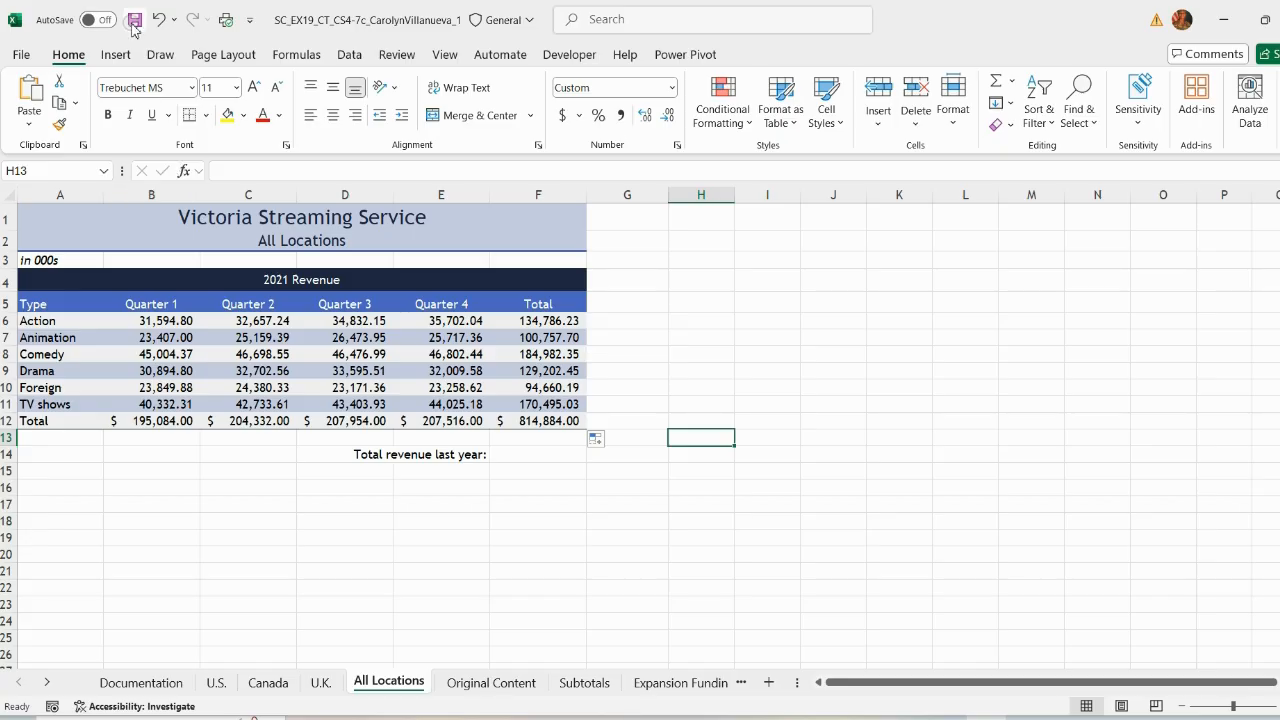
Step: Remove the highlight from instruction 6 and highlight instruction 7 in yellow
{"action": "left_click", "coordinate": [691, 537]}
{"action": "left_click", "coordinate": [882, 718]}
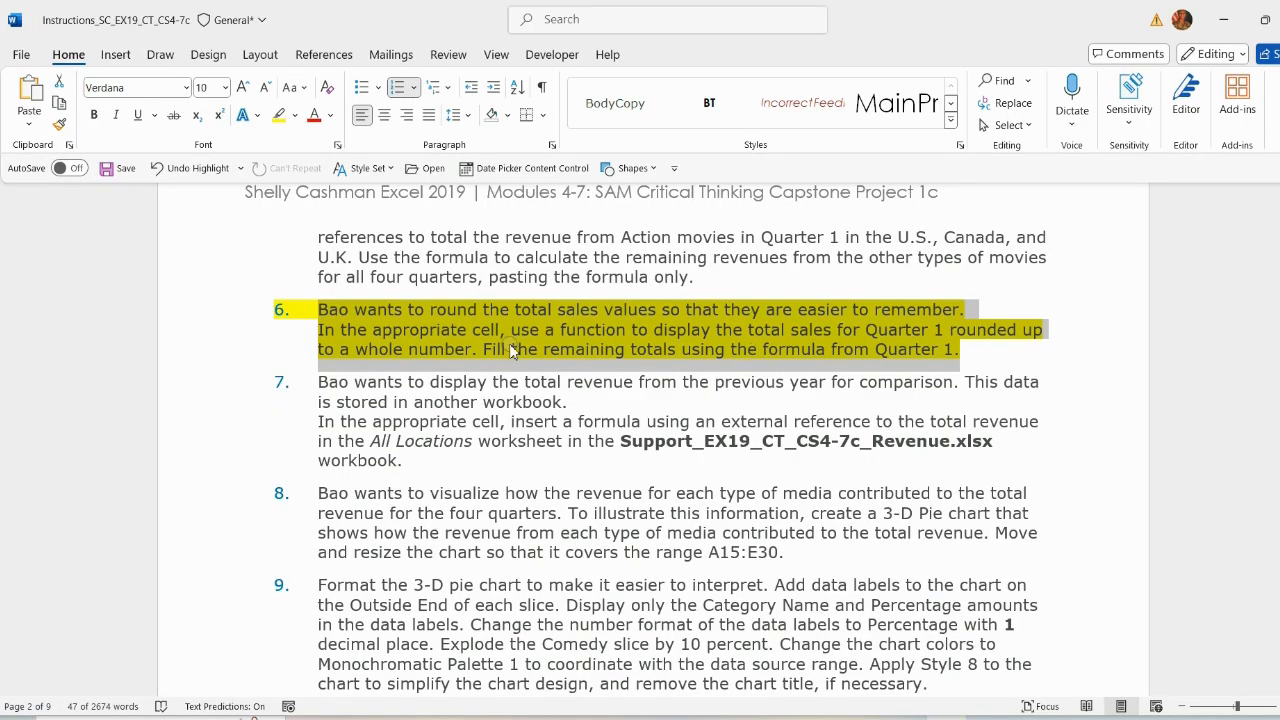
{"action": "left_click", "coordinate": [320, 309]}
{"action": "left_click", "coordinate": [960, 349], "text": "shift"}
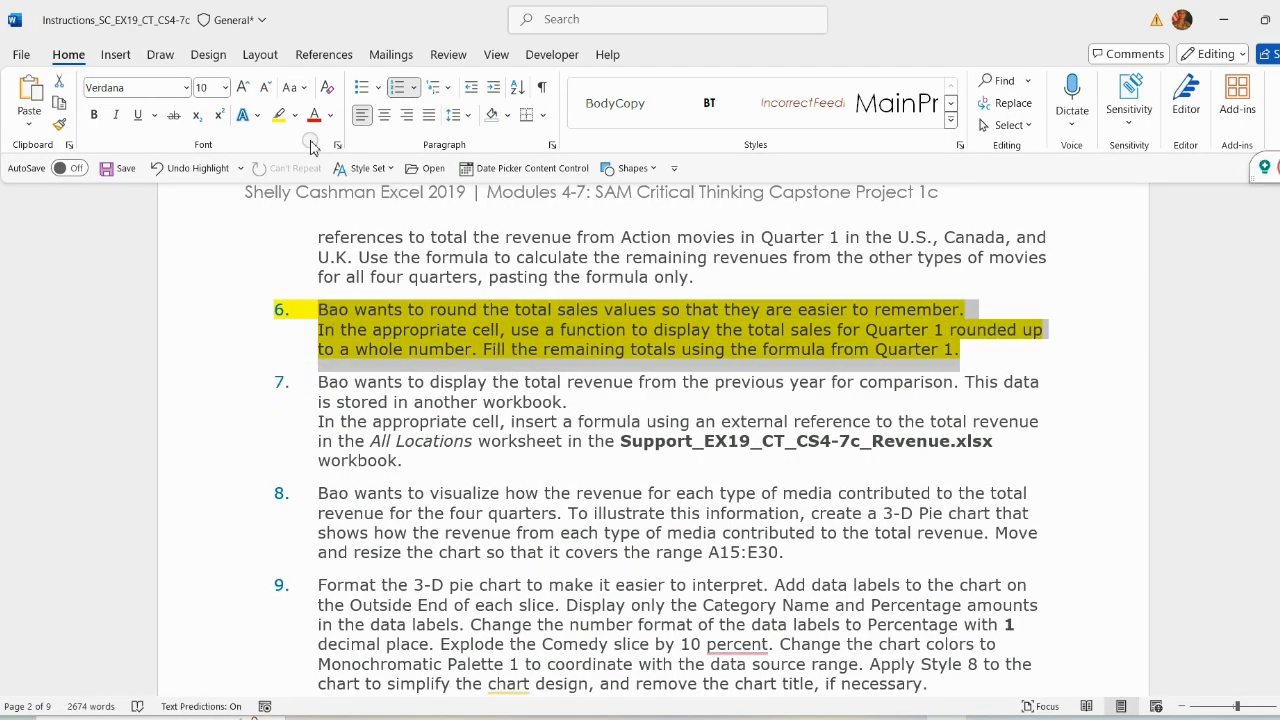
{"action": "left_click", "coordinate": [295, 115]}
{"action": "left_click", "coordinate": [292, 252]}
{"action": "left_click", "coordinate": [397, 384]}
{"action": "left_click_drag", "start_coordinate": [320, 382], "coordinate": [450, 462]}
{"action": "left_click", "coordinate": [534, 427]}
{"action": "left_click", "coordinate": [523, 487]}
{"action": "scroll", "coordinate": [440, 440], "scroll_direction": "down", "scroll_amount": 2}
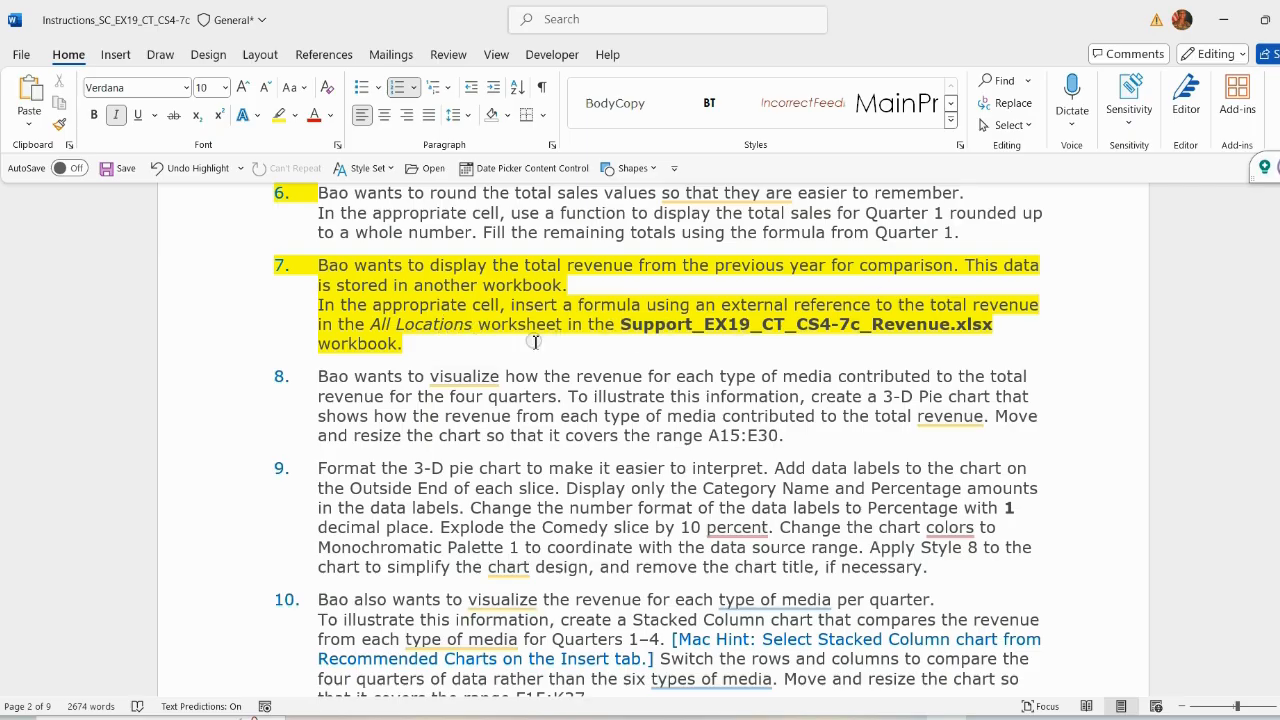
Step: Open the Support_EX19_CT_CS4-7c_Revenue workbook and enable editing
{"action": "key", "text": "alt+Tab"}
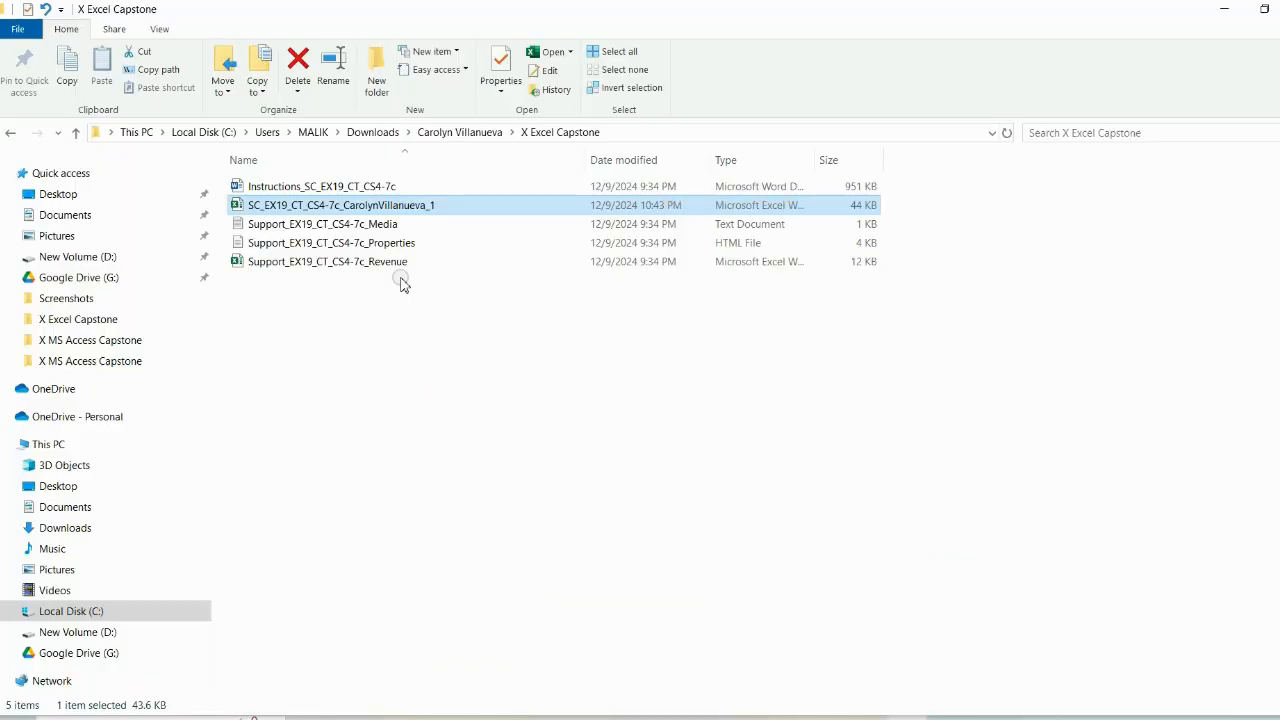
{"action": "double_click", "coordinate": [390, 266]}
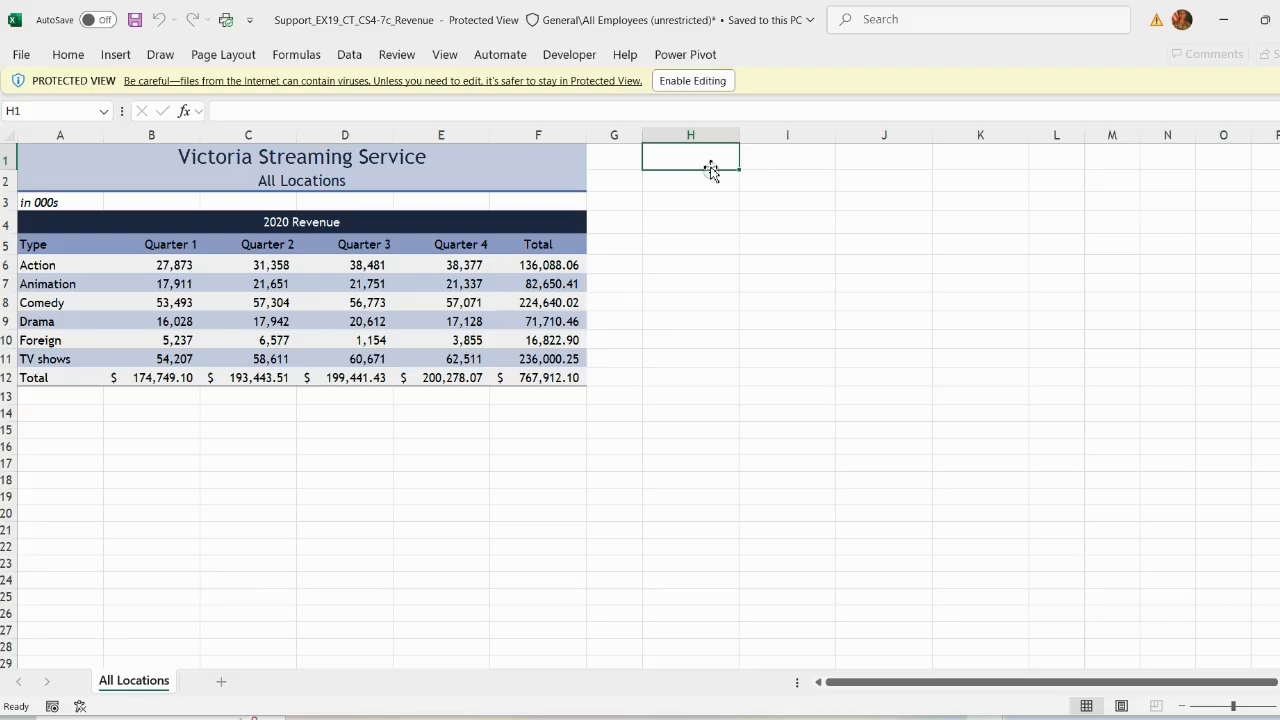
{"action": "left_click", "coordinate": [680, 81]}
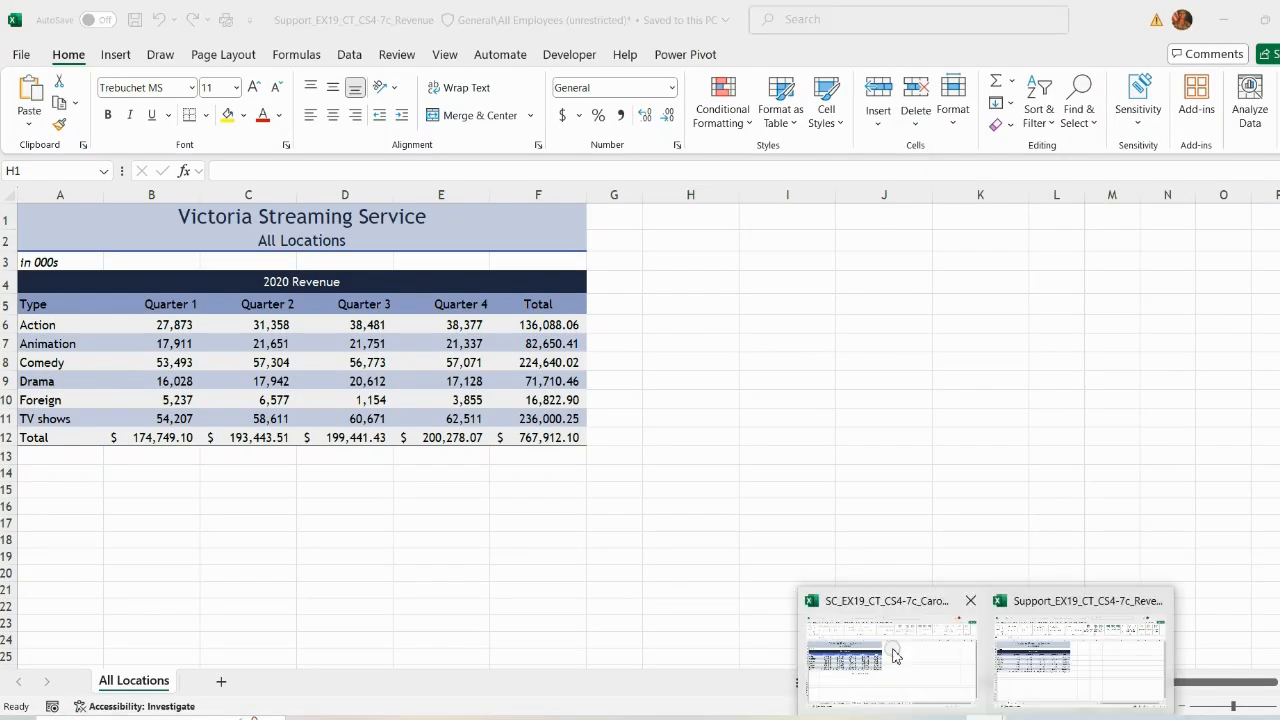
Step: In F14 of All Locations, enter an external reference to F12 of the Support_EX19_CT_CS4-7c_Revenue workbook, then save
{"action": "left_click", "coordinate": [886, 643]}
{"action": "left_click", "coordinate": [525, 456]}
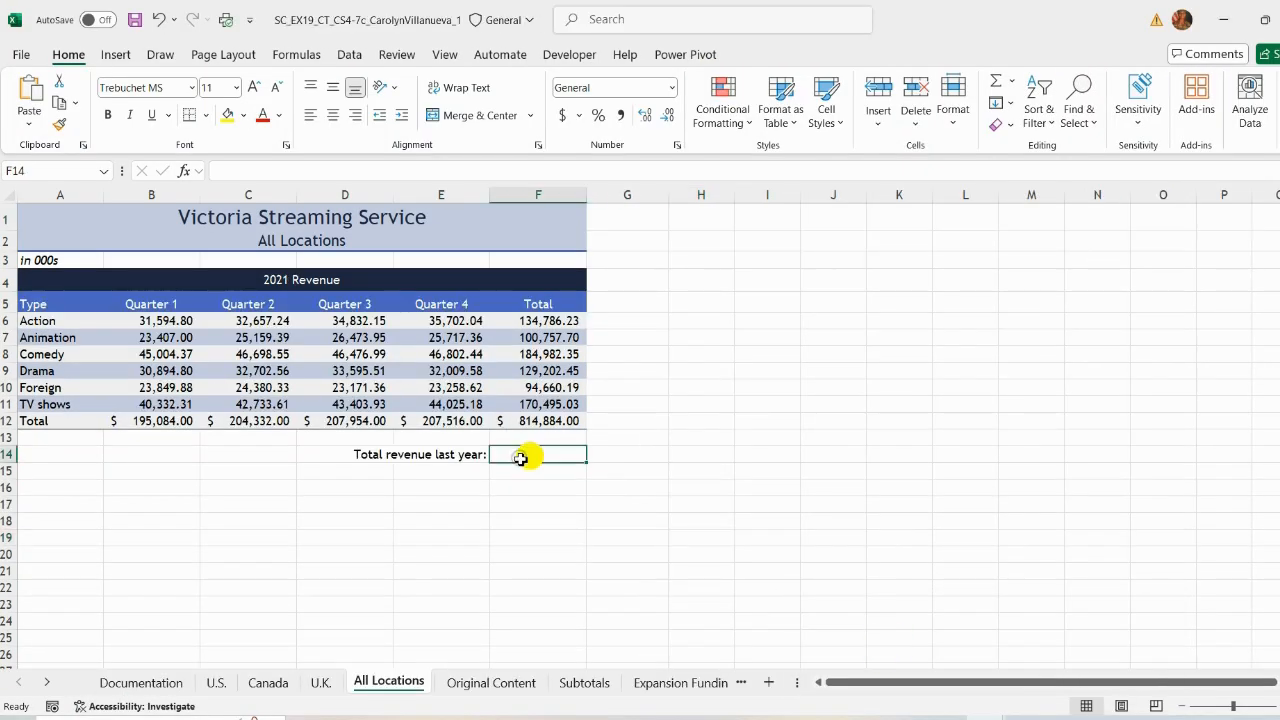
{"action": "left_click", "coordinate": [354, 172]}
{"action": "type", "text": "="}
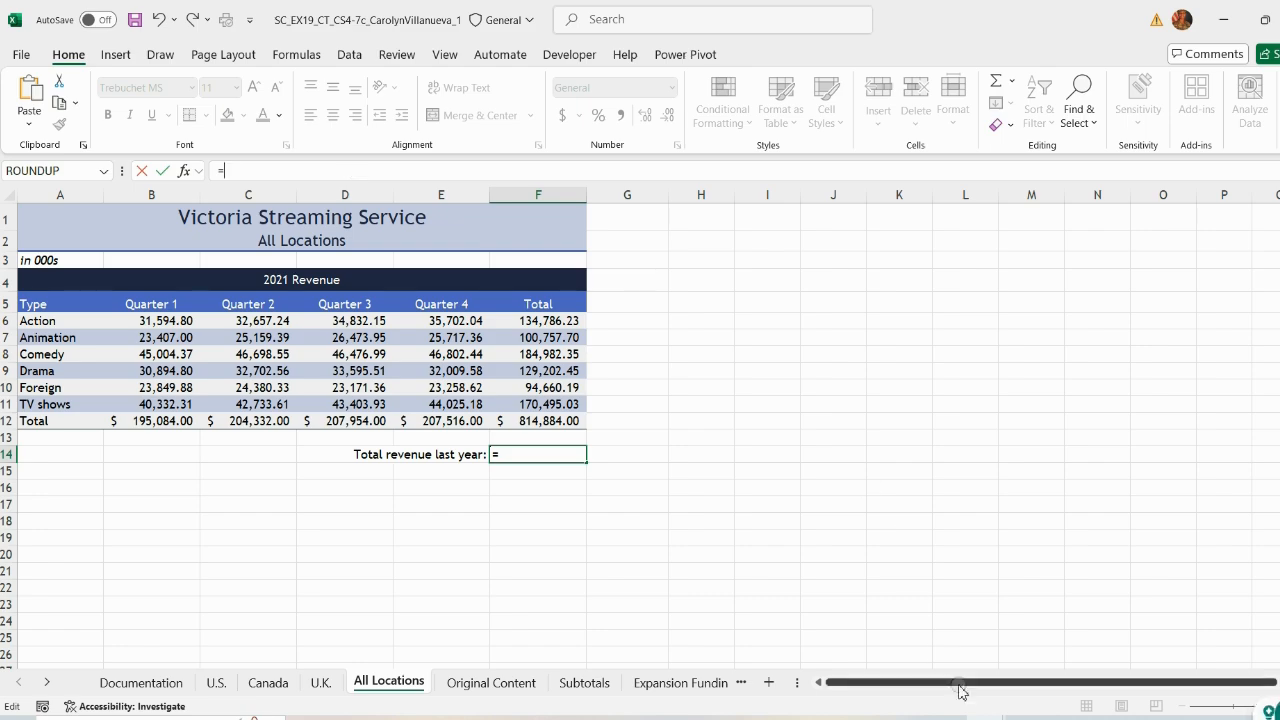
{"action": "left_click", "coordinate": [1120, 655]}
{"action": "left_click", "coordinate": [552, 441]}
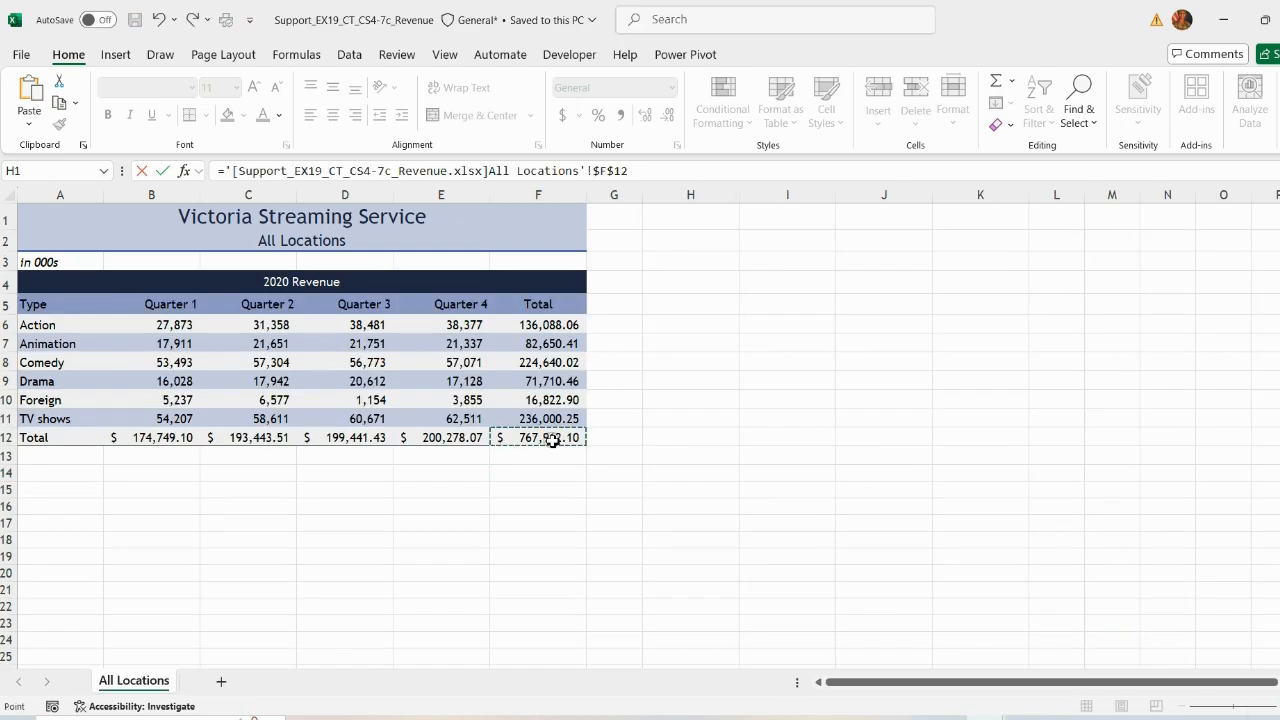
{"action": "key", "text": "Return"}
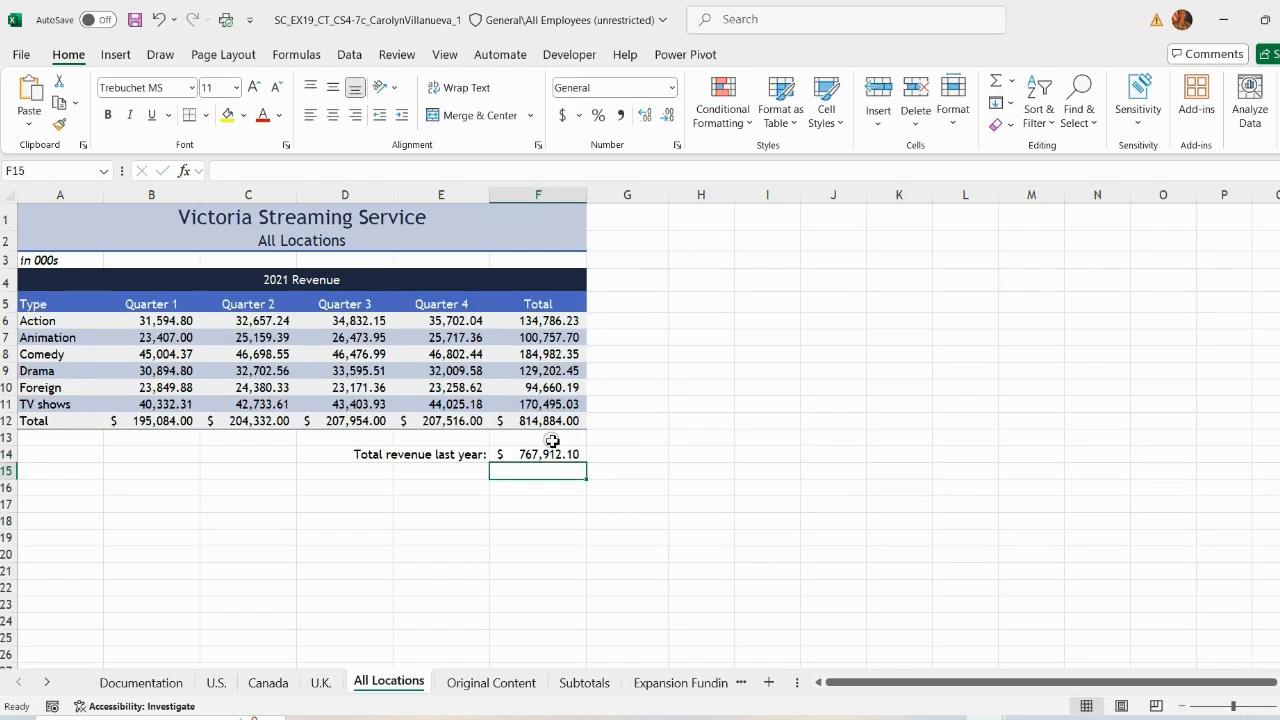
{"action": "left_click", "coordinate": [612, 453]}
{"action": "left_click", "coordinate": [137, 18]}
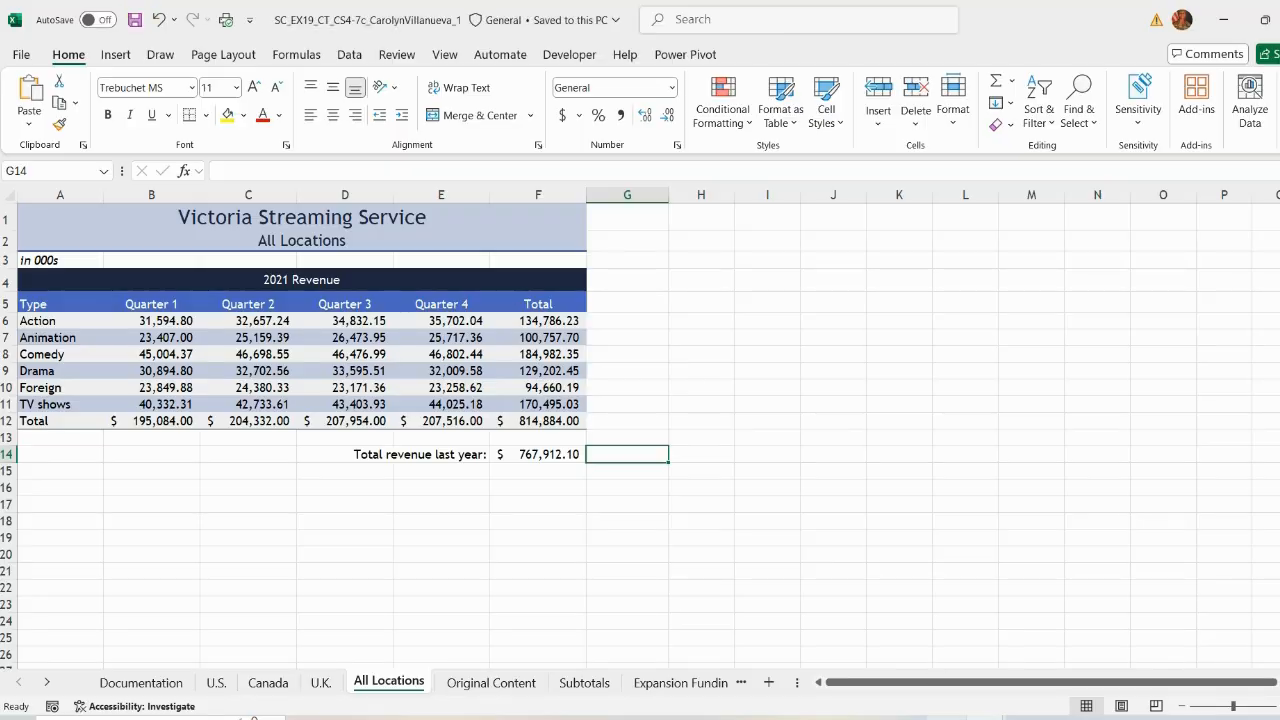
Step: Remove the highlight from instruction 7 in the instructions document
{"action": "left_click", "coordinate": [1022, 717]}
{"action": "left_click_drag", "start_coordinate": [429, 345], "coordinate": [324, 268]}
{"action": "left_click", "coordinate": [426, 237]}
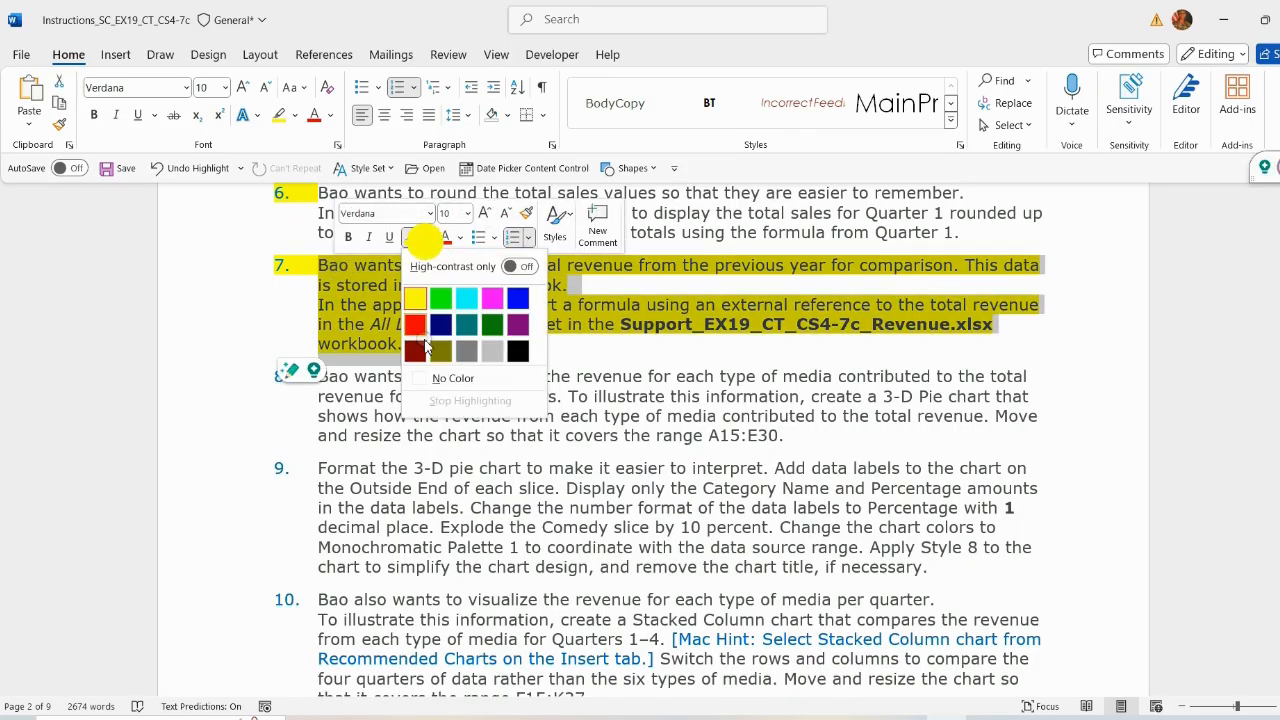
{"action": "left_click", "coordinate": [440, 374]}
Step: Highlight instruction 8 in yellow
{"action": "left_click_drag", "start_coordinate": [320, 376], "coordinate": [790, 440]}
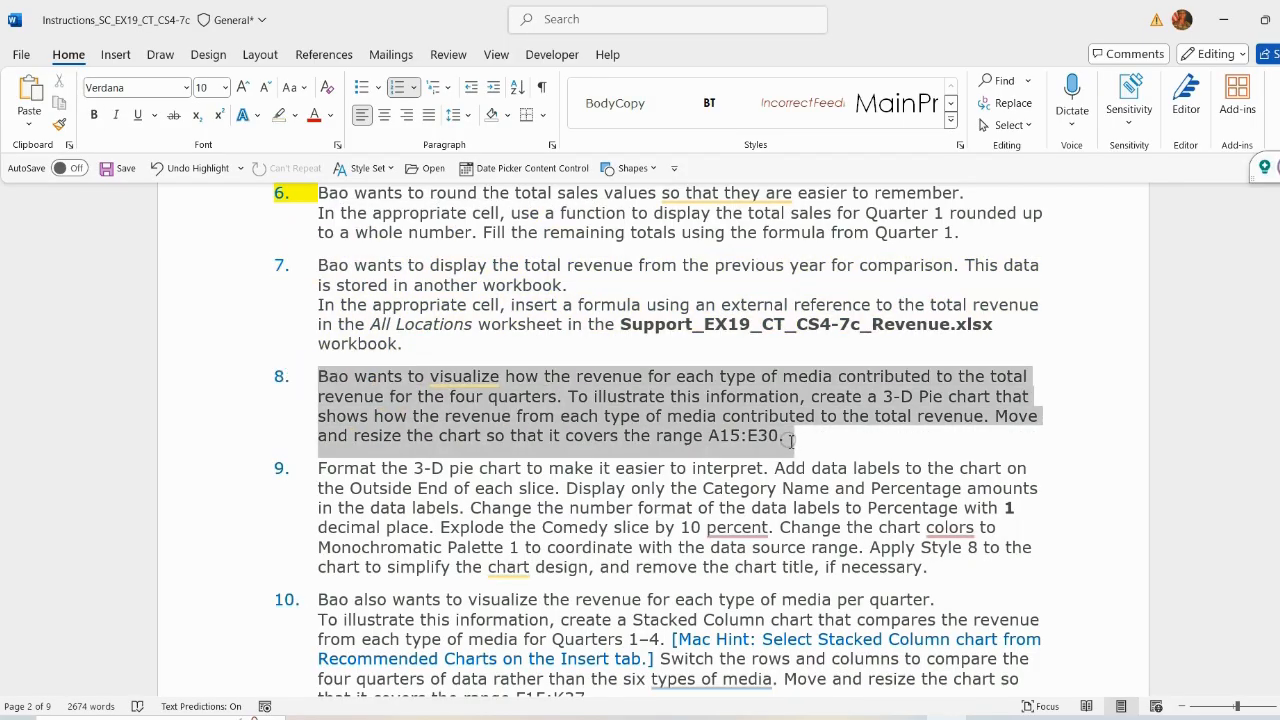
{"action": "left_click", "coordinate": [875, 409]}
{"action": "left_click", "coordinate": [866, 470]}
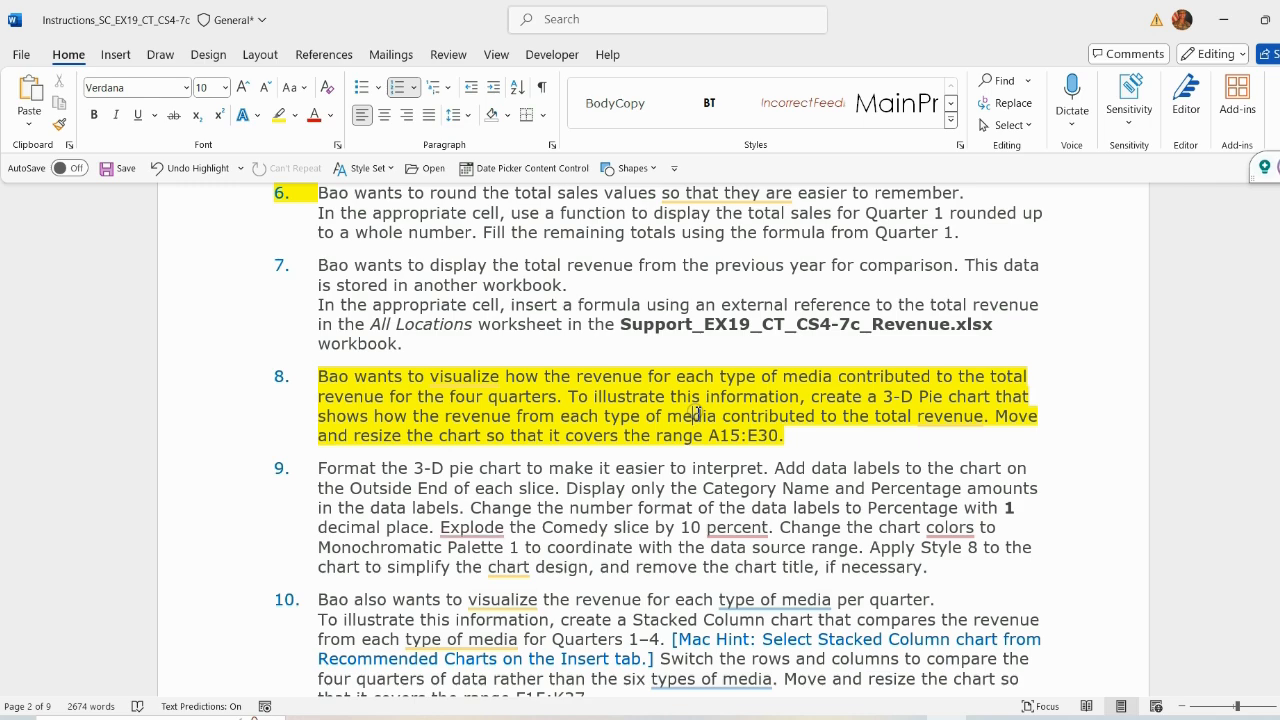
{"action": "scroll", "coordinate": [440, 400], "scroll_direction": "down", "scroll_amount": 1}
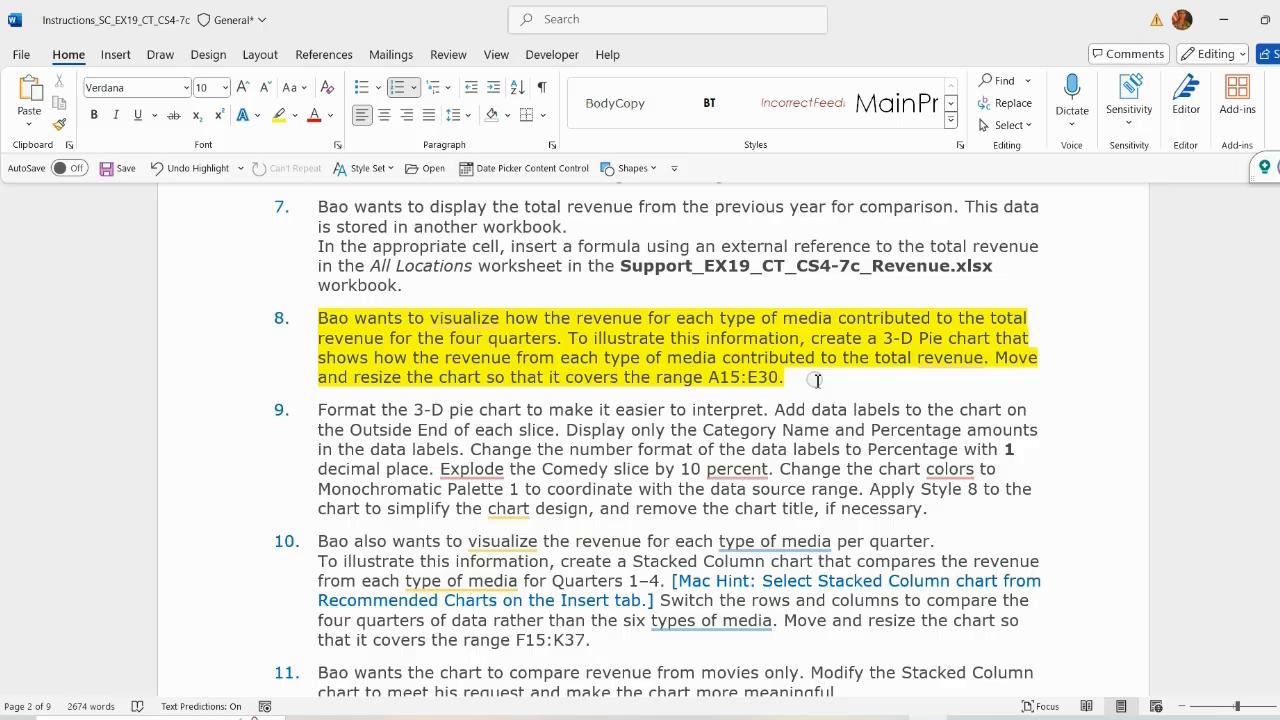
Step: Insert a 3-D Pie chart from the media types in A6:A11 and their totals in F6:F11
{"action": "mouse_move", "coordinate": [991, 715]}
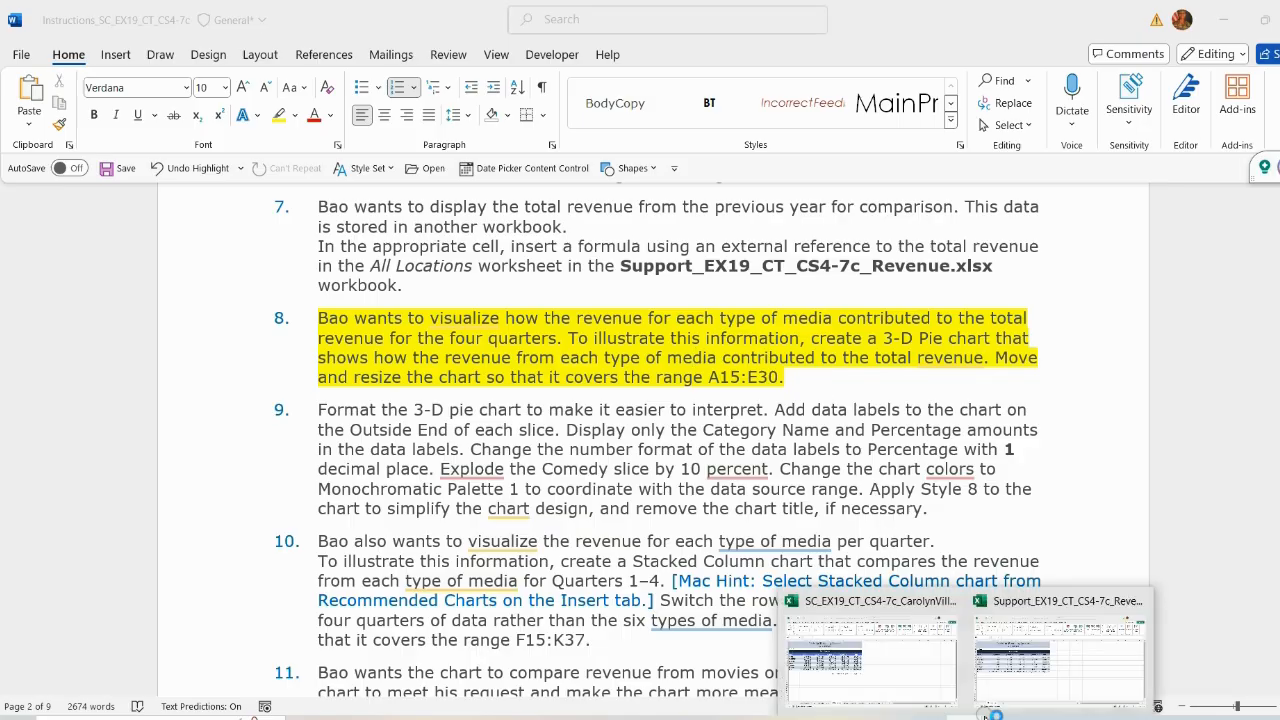
{"action": "left_click", "coordinate": [1022, 658]}
{"action": "left_click", "coordinate": [905, 656]}
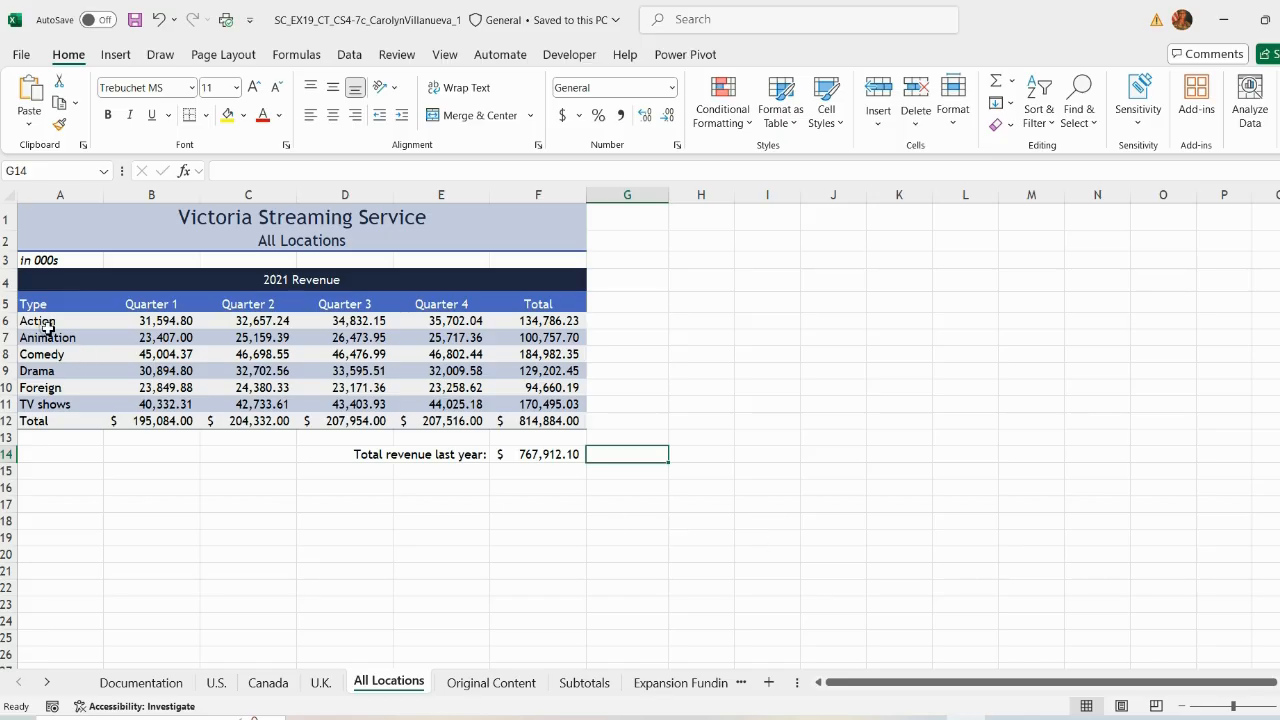
{"action": "left_click_drag", "start_coordinate": [47, 322], "coordinate": [60, 405]}
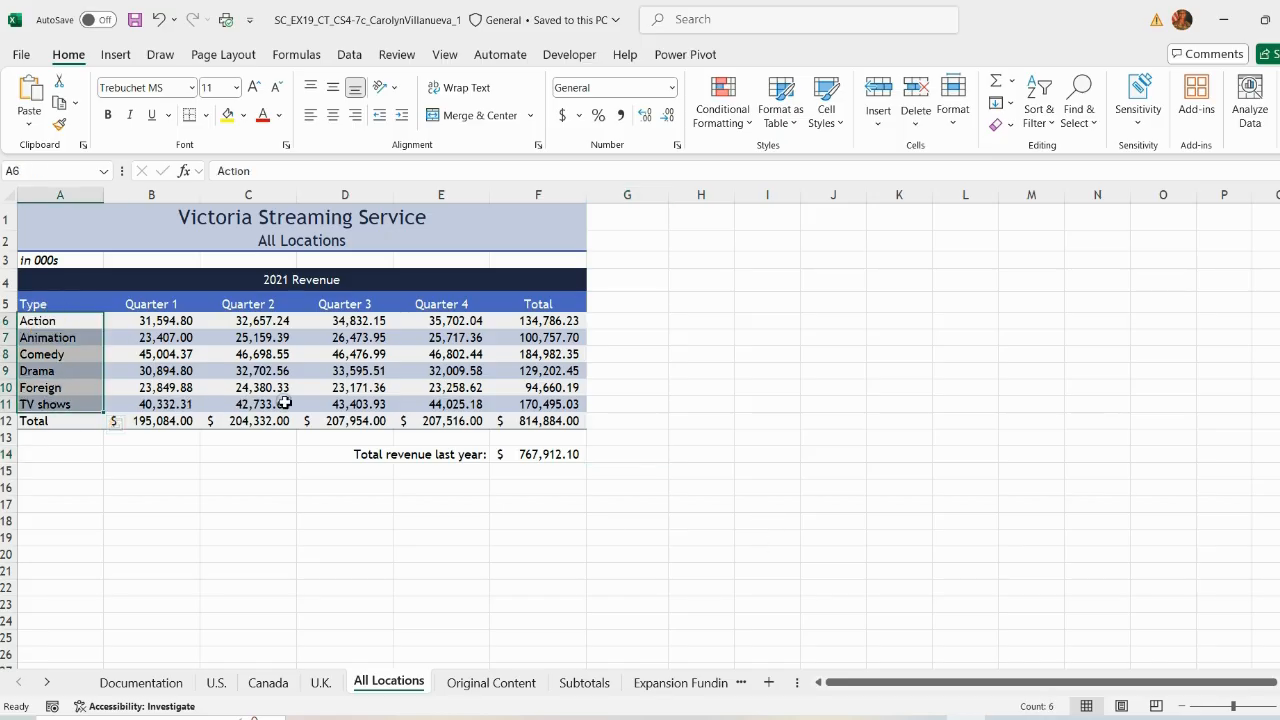
{"action": "left_click_drag", "start_coordinate": [557, 322], "coordinate": [543, 404]}
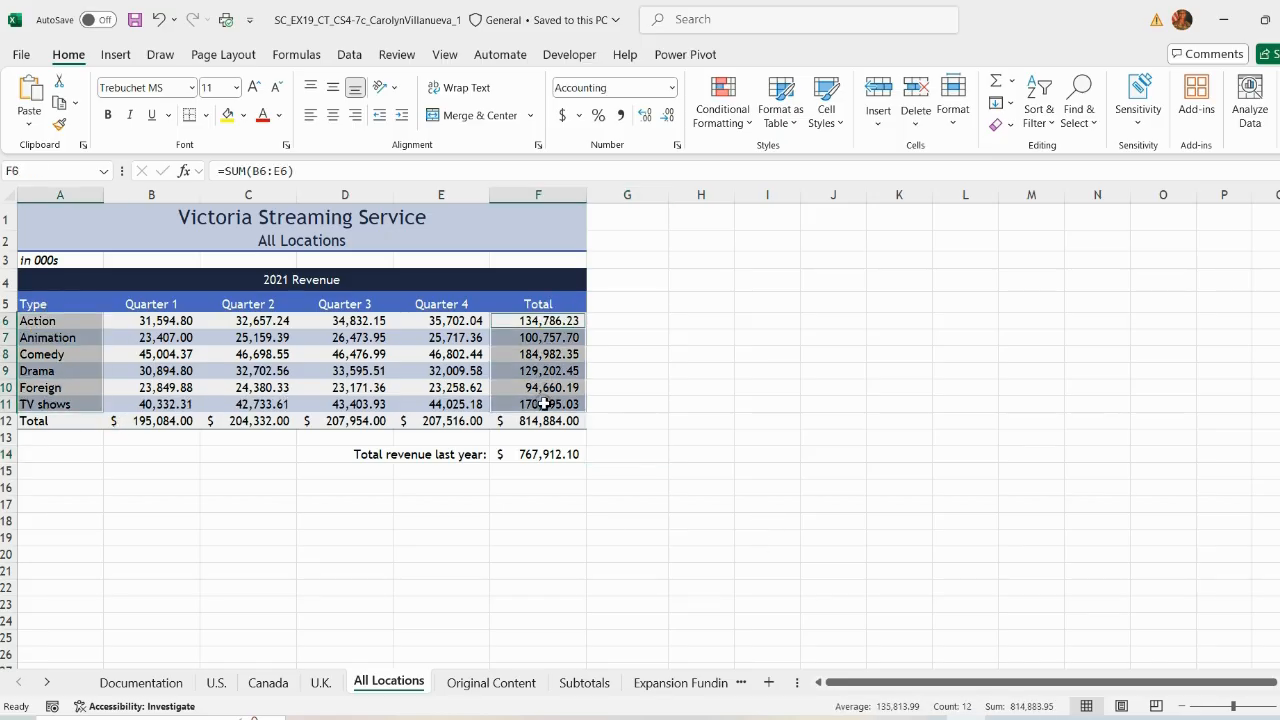
{"action": "left_click", "coordinate": [118, 54]}
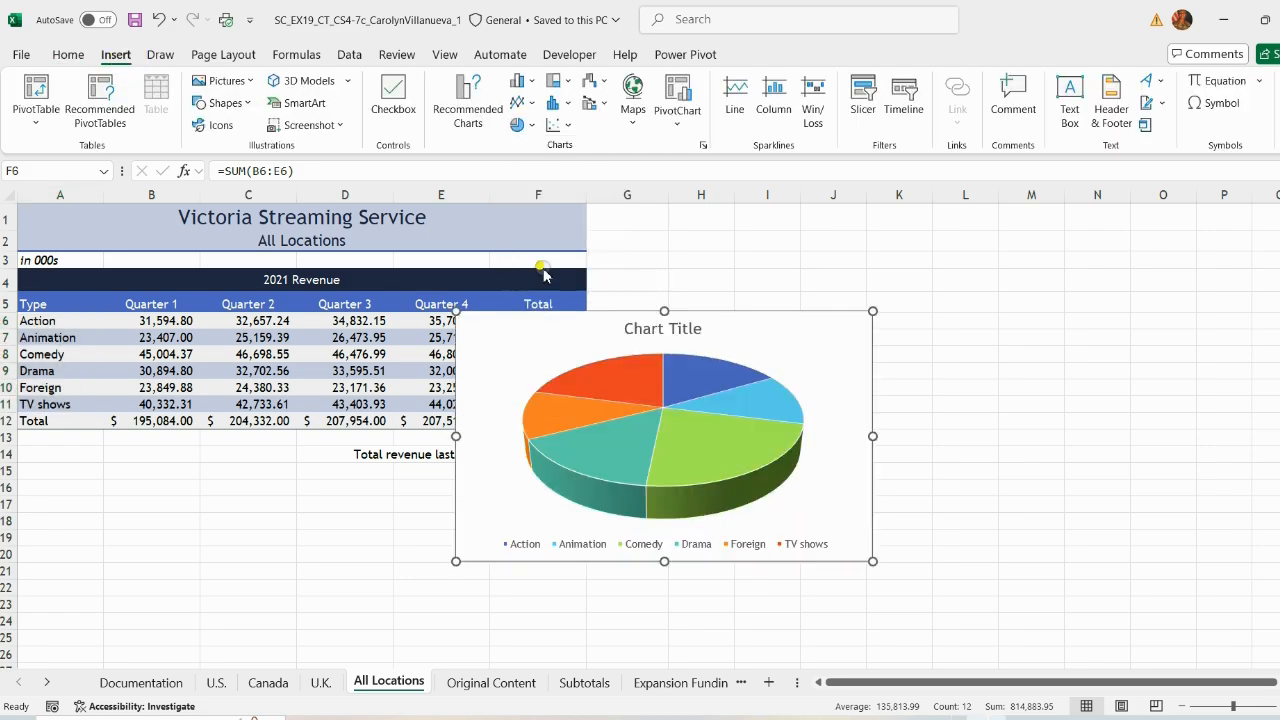
Step: Move and resize the pie chart so it covers the range A15:E30
{"action": "key", "text": "alt+Tab"}
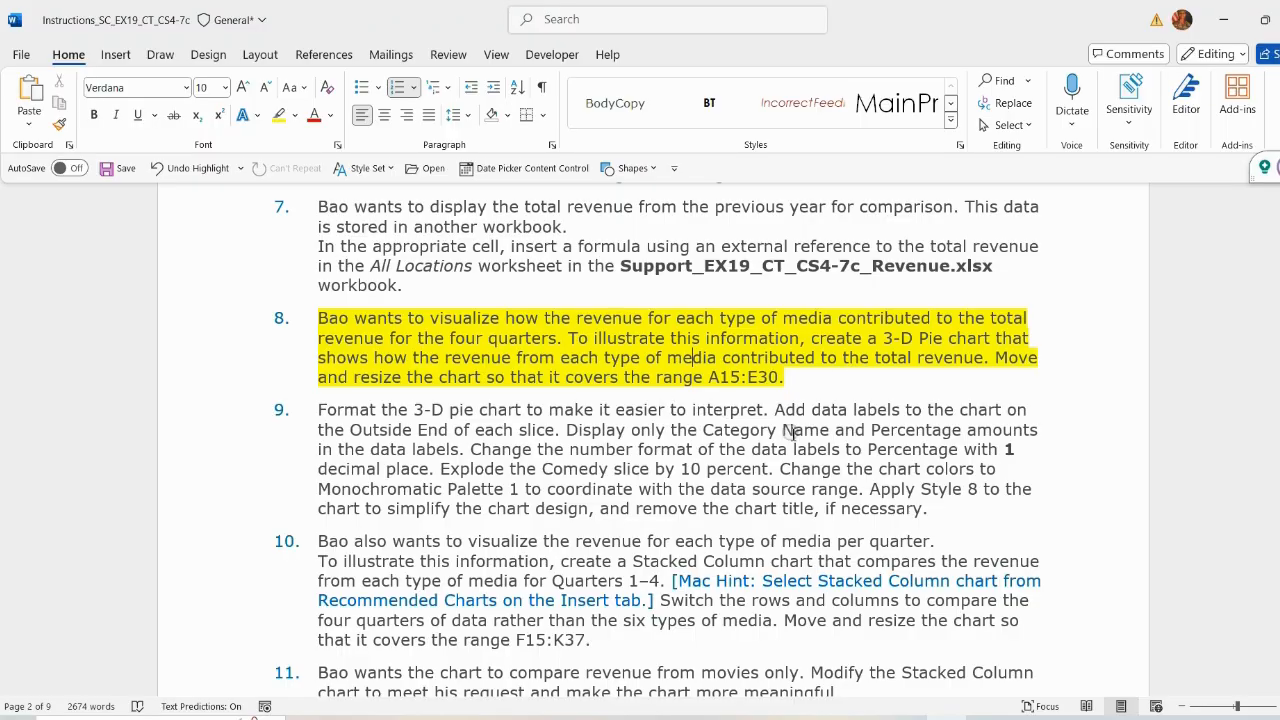
{"action": "key", "text": "alt+Tab"}
{"action": "left_click_drag", "start_coordinate": [826, 329], "coordinate": [381, 485]}
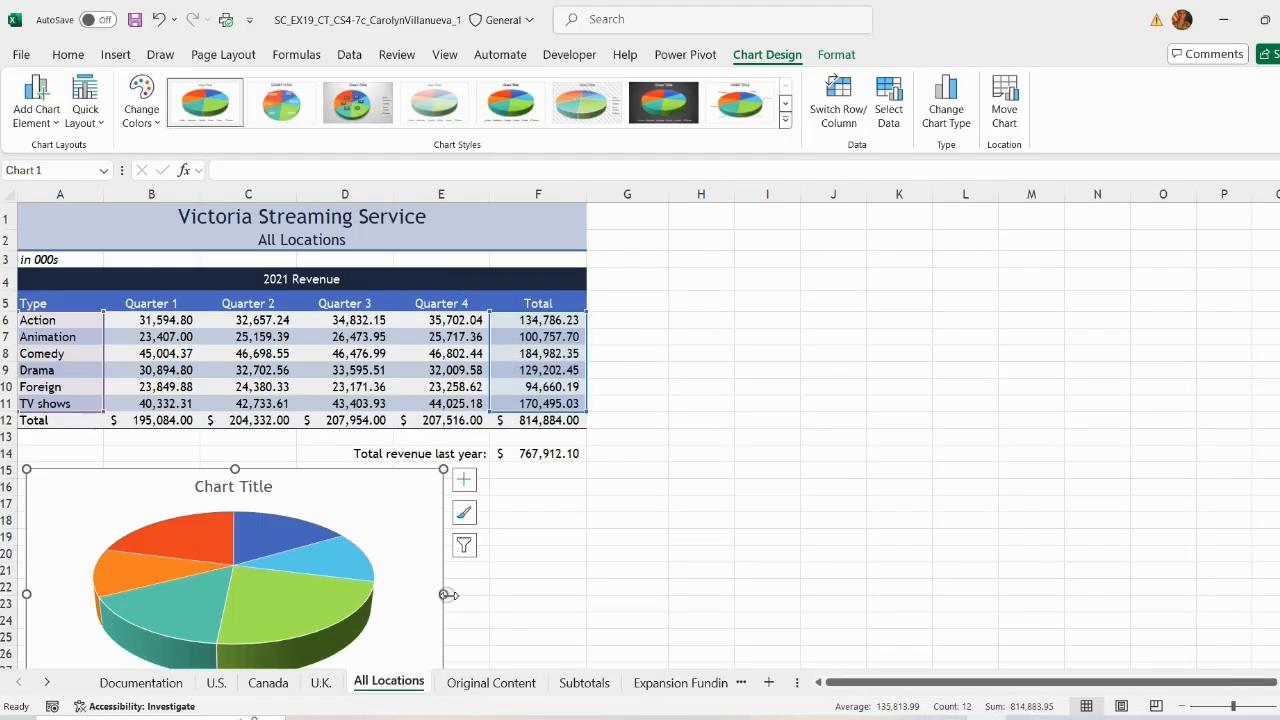
{"action": "left_click_drag", "start_coordinate": [445, 594], "coordinate": [486, 600]}
{"action": "scroll", "coordinate": [423, 597], "scroll_direction": "down", "scroll_amount": 3}
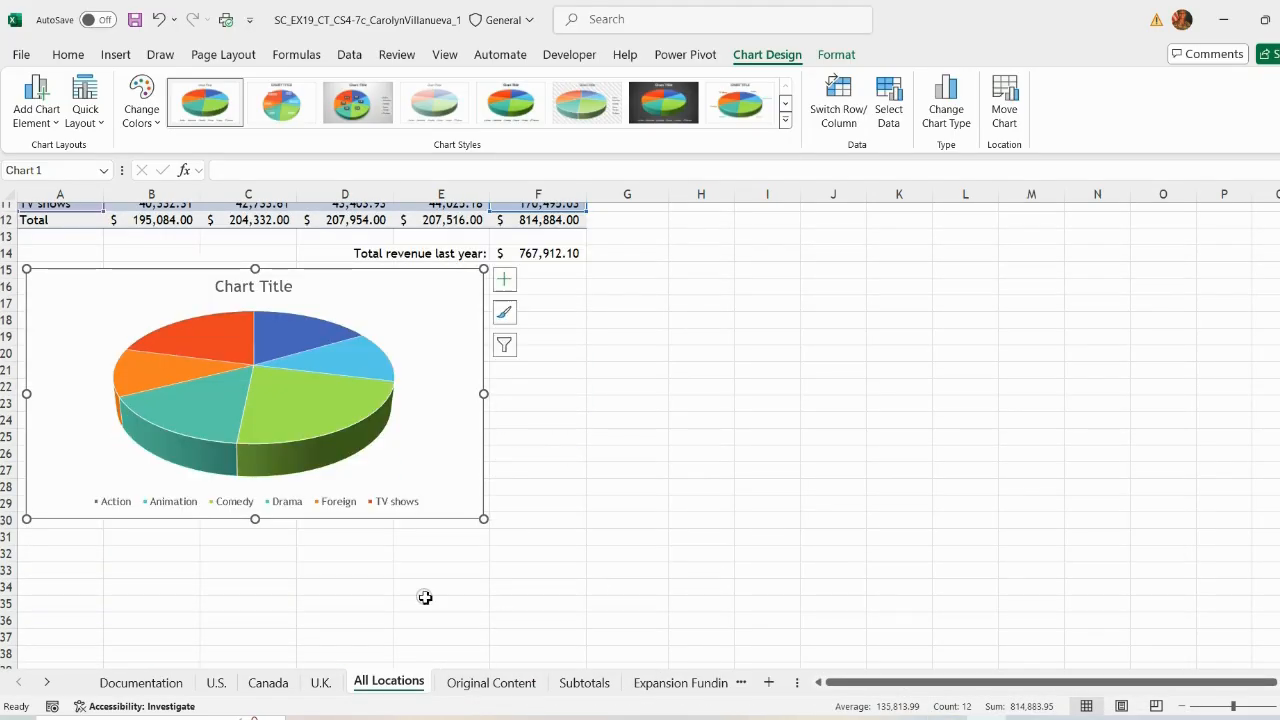
{"action": "left_click", "coordinate": [6, 521]}
{"action": "scroll", "coordinate": [8, 523], "scroll_direction": "up", "scroll_amount": 2}
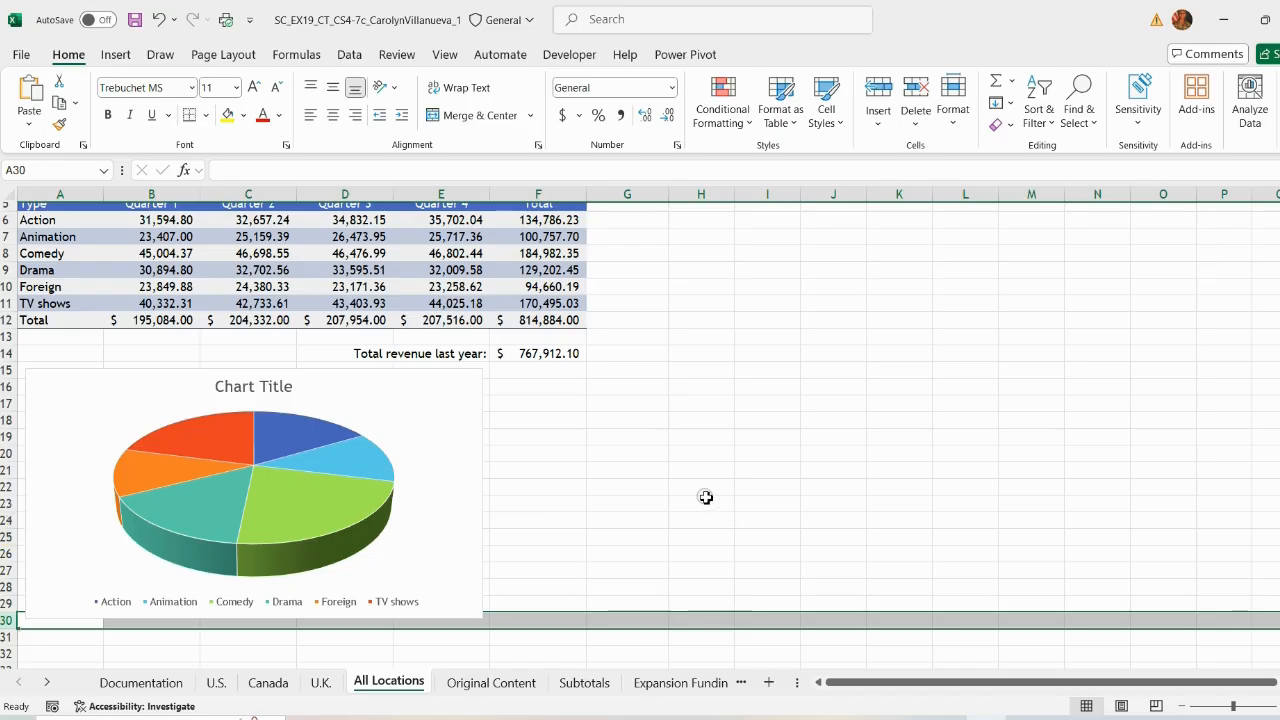
Step: Remove the highlight from instruction 8 in the instructions document
{"action": "left_click", "coordinate": [936, 718]}
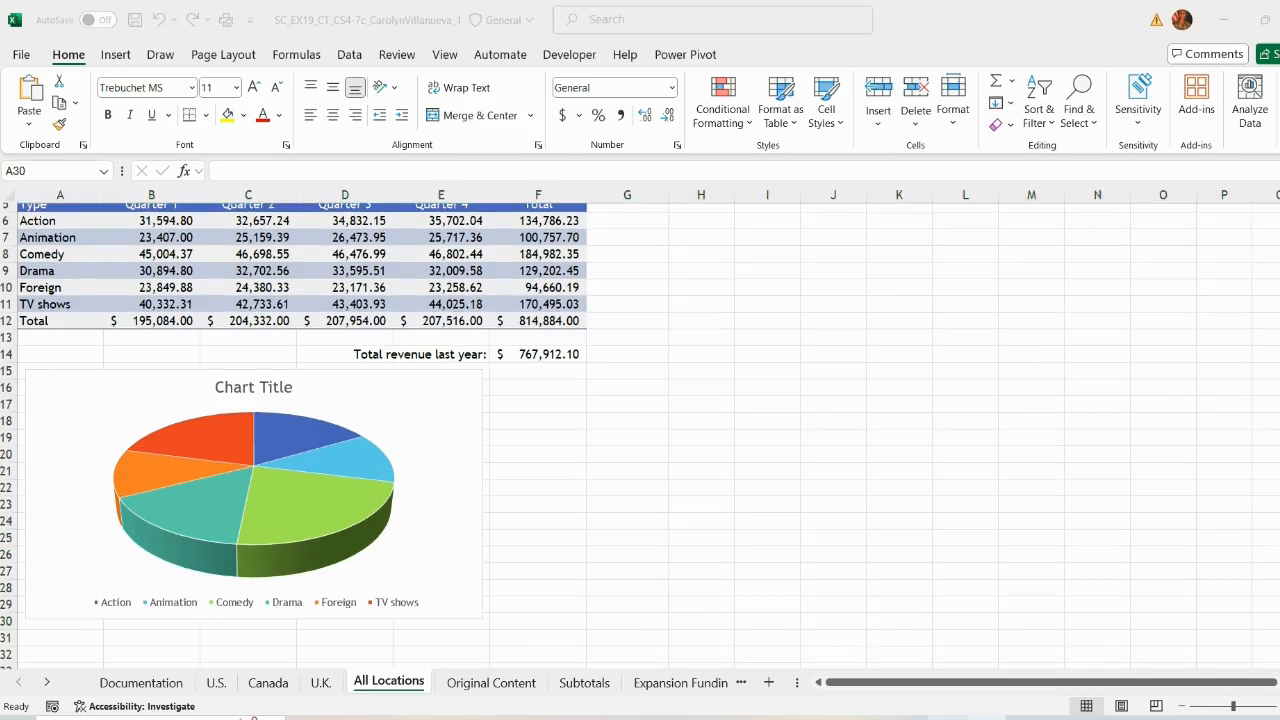
{"action": "left_click_drag", "start_coordinate": [787, 378], "coordinate": [348, 329]}
{"action": "left_click", "coordinate": [431, 296]}
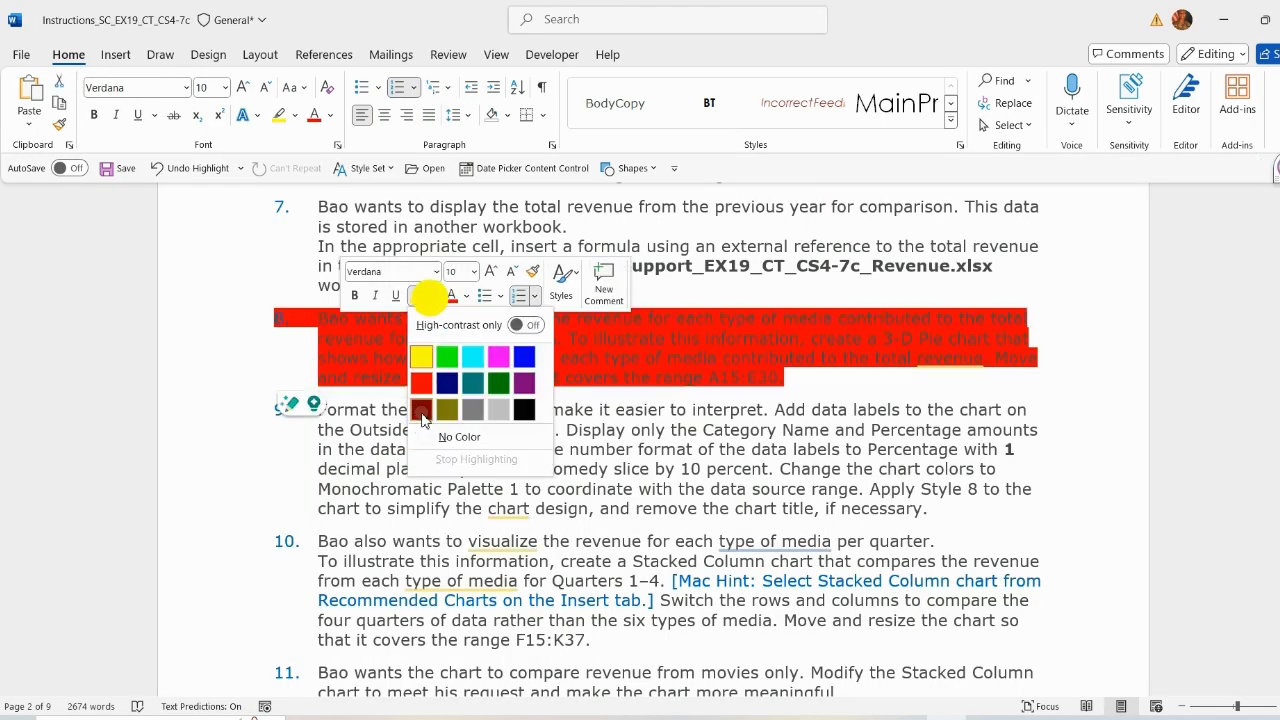
{"action": "left_click", "coordinate": [386, 430]}
Step: Highlight instruction 9 in yellow
{"action": "left_click_drag", "start_coordinate": [319, 409], "coordinate": [948, 512]}
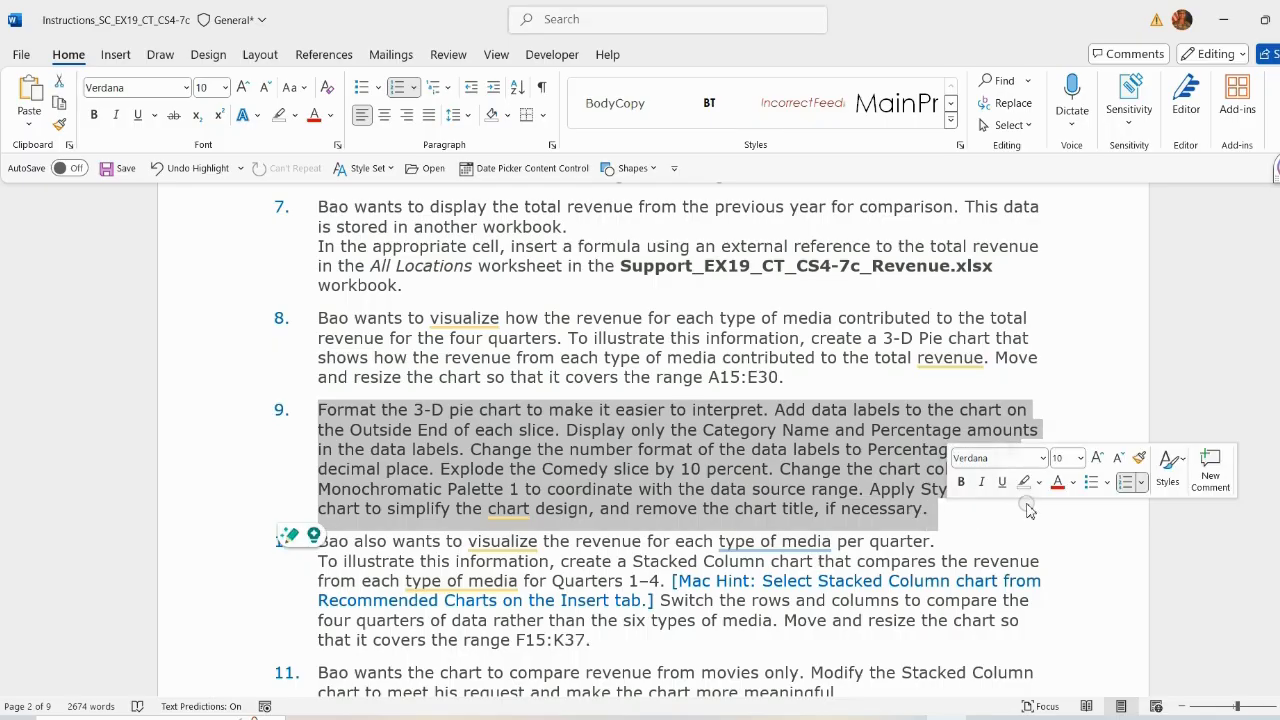
{"action": "left_click", "coordinate": [1034, 488]}
{"action": "left_click", "coordinate": [1028, 512]}
{"action": "scroll", "coordinate": [475, 425], "scroll_direction": "down", "scroll_amount": 1}
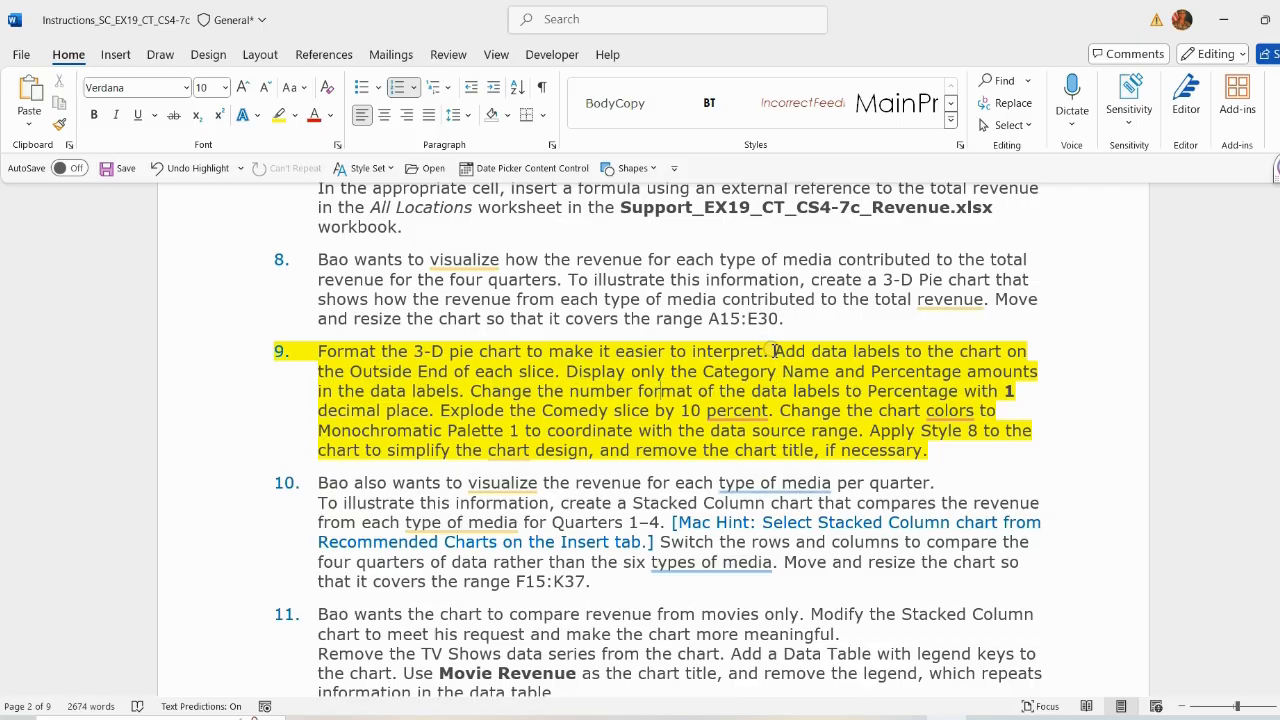
Step: Add Outside End data labels to the pie chart showing only Category Name and Percentage
{"action": "left_click_drag", "start_coordinate": [775, 351], "coordinate": [558, 371]}
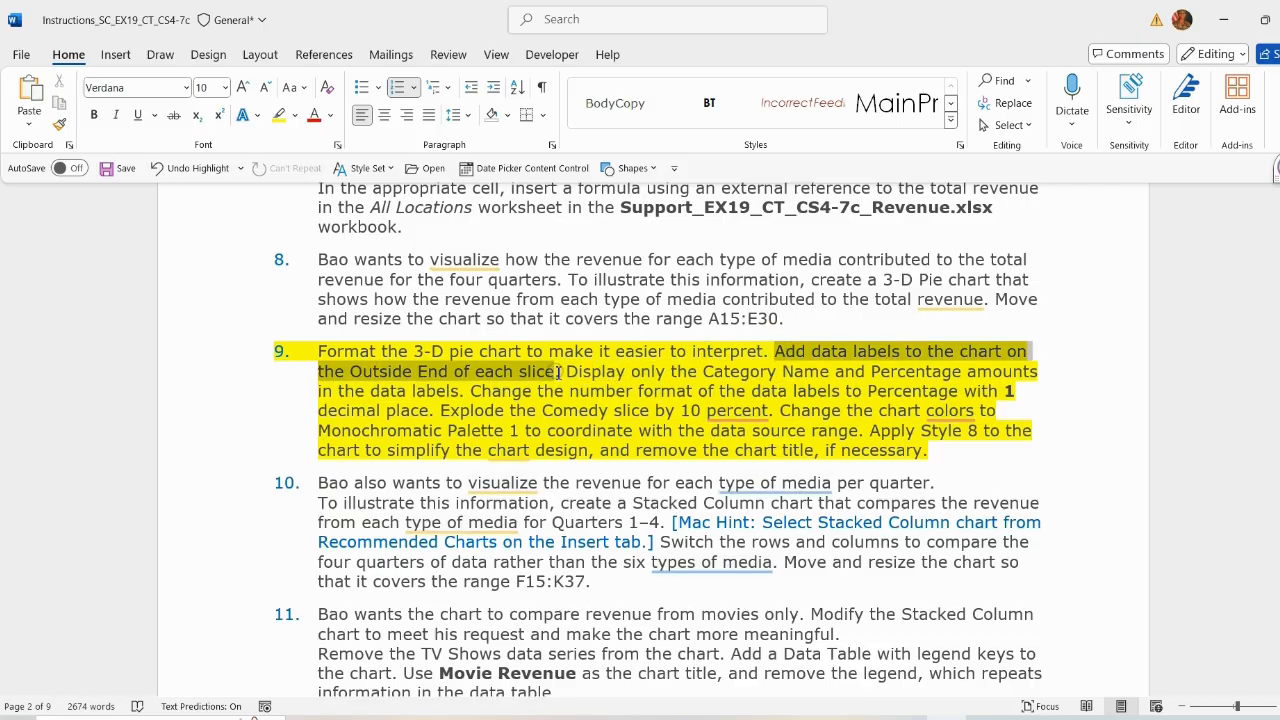
{"action": "key", "text": "alt+Tab"}
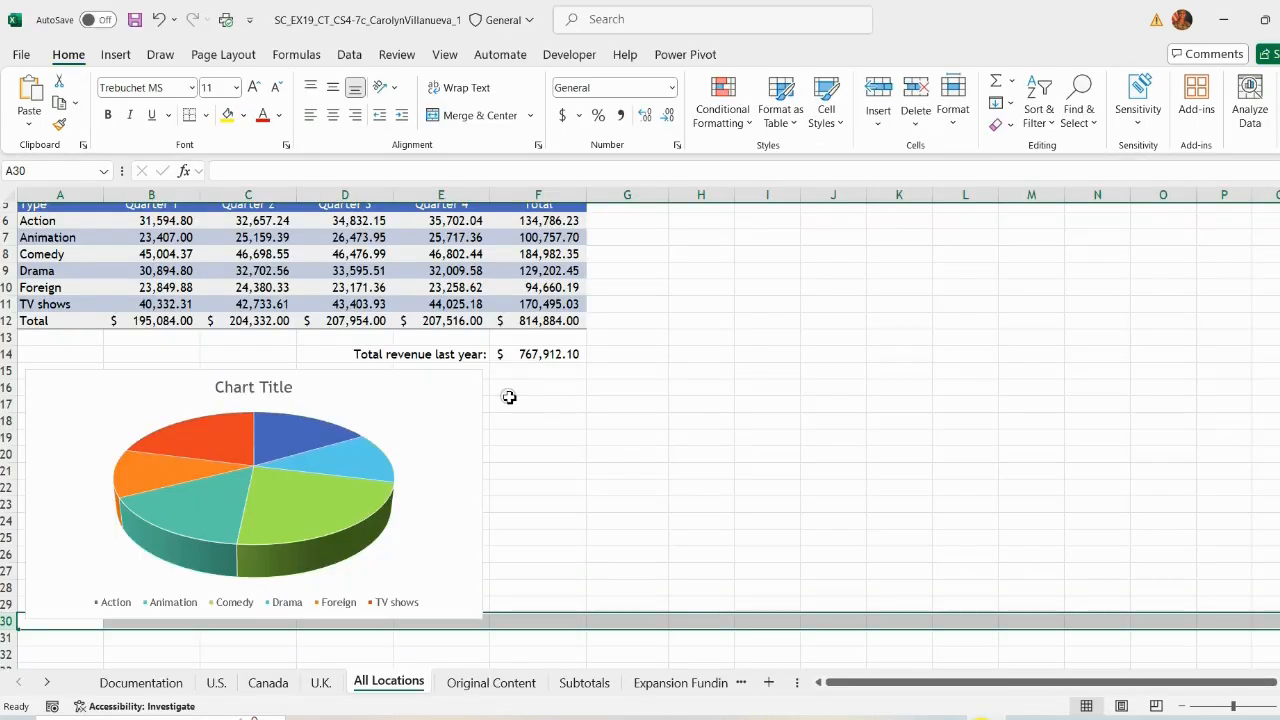
{"action": "left_click", "coordinate": [471, 386]}
{"action": "left_click", "coordinate": [504, 380]}
{"action": "left_click", "coordinate": [638, 421]}
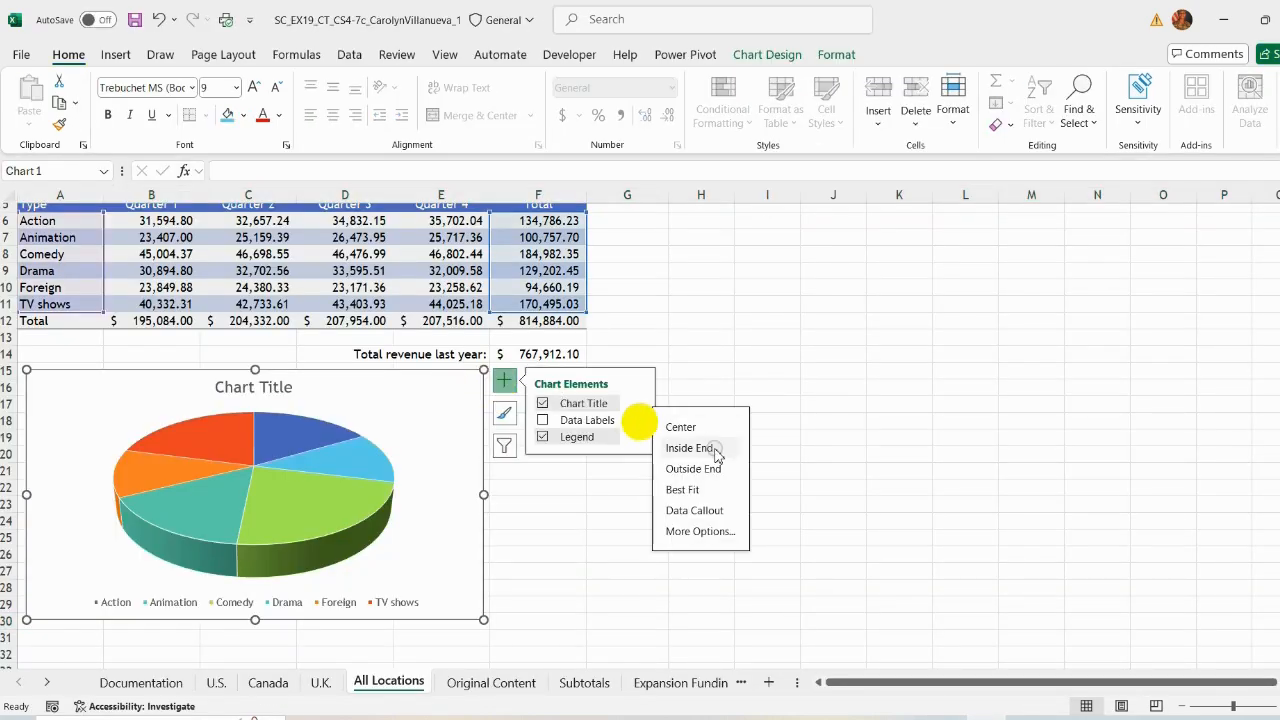
{"action": "left_click", "coordinate": [705, 531]}
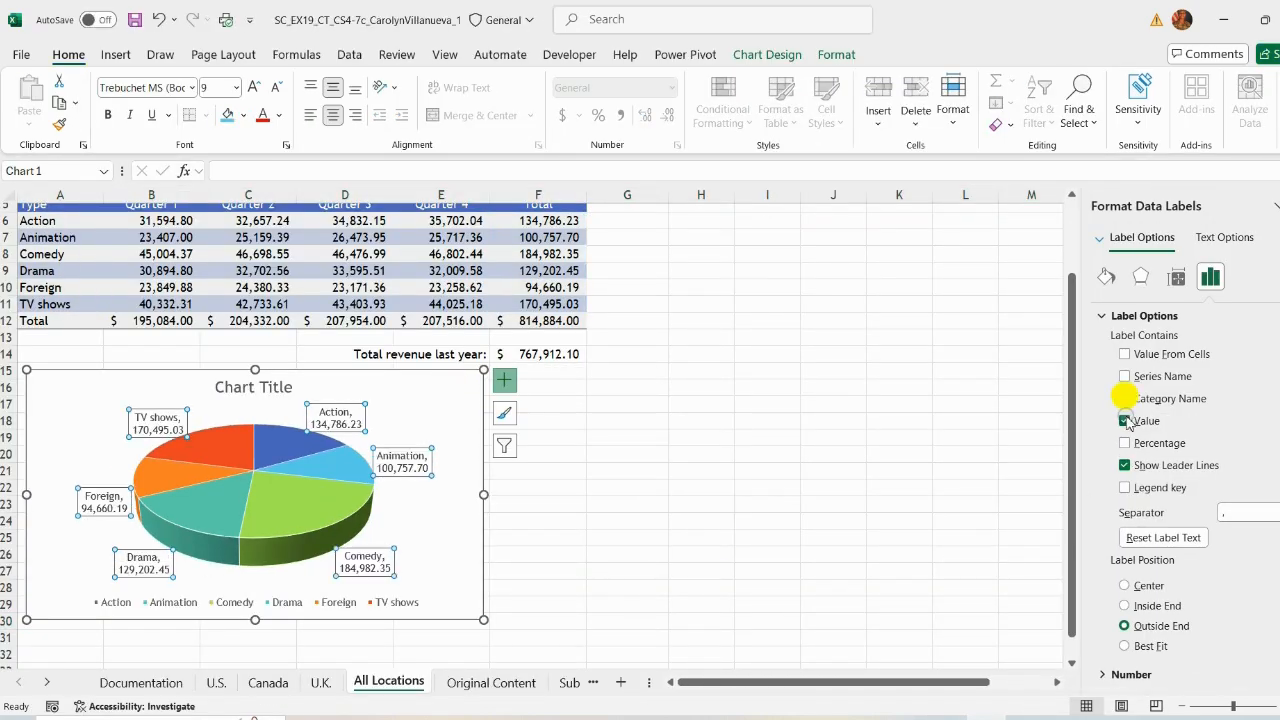
{"action": "left_click", "coordinate": [1125, 421]}
{"action": "left_click", "coordinate": [1125, 443]}
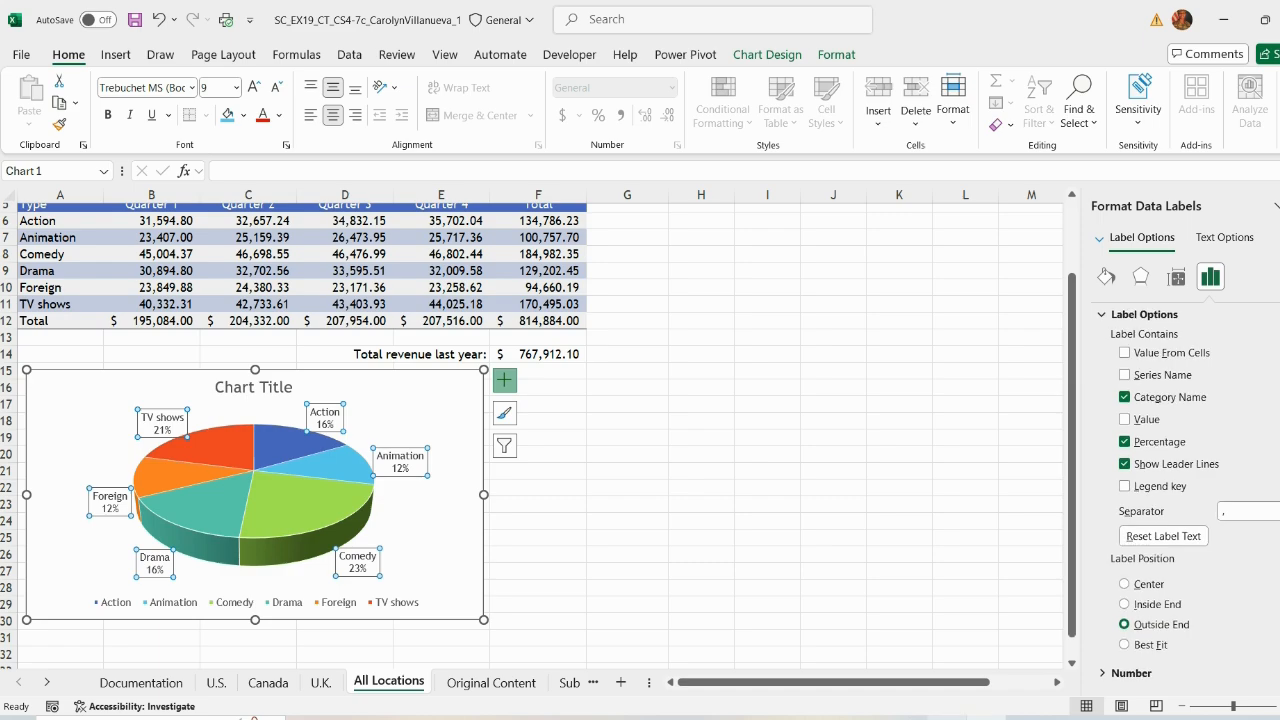
Step: Format the data labels as Percentage with 1 decimal place
{"action": "key", "text": "alt+Tab"}
{"action": "left_click_drag", "start_coordinate": [566, 373], "coordinate": [434, 411]}
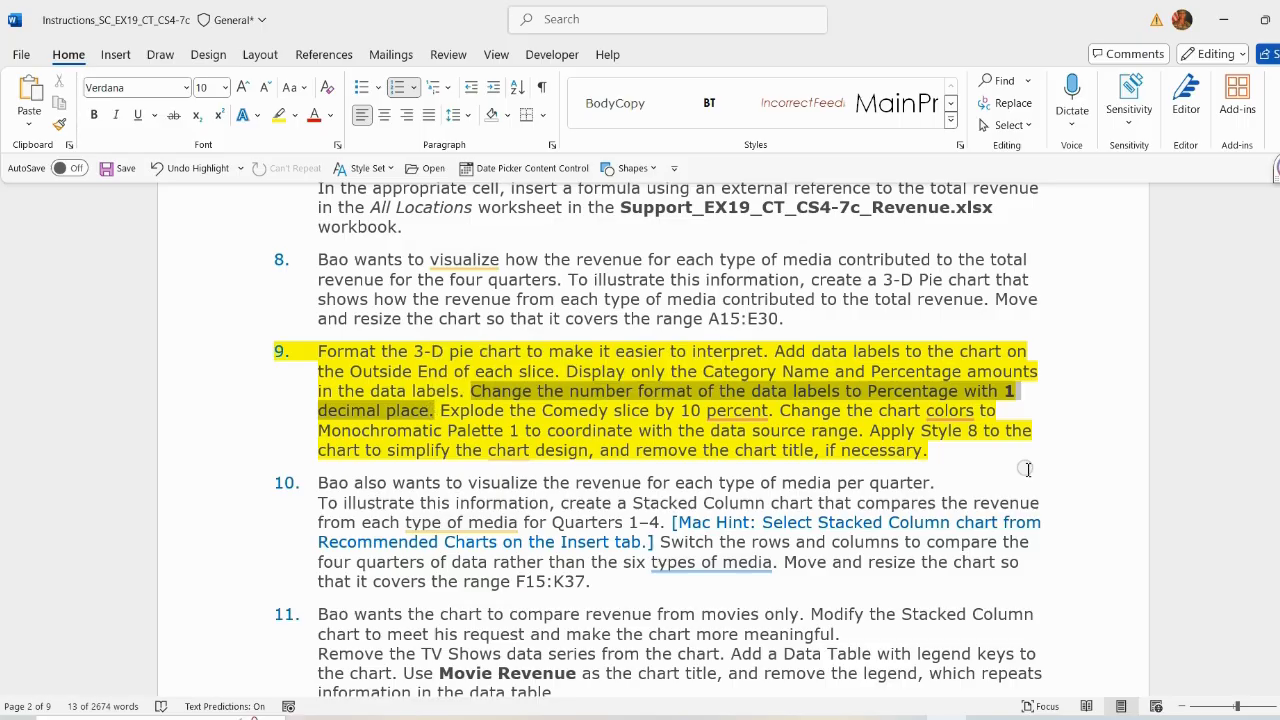
{"action": "scroll", "coordinate": [1027, 469], "scroll_direction": "down", "scroll_amount": 1}
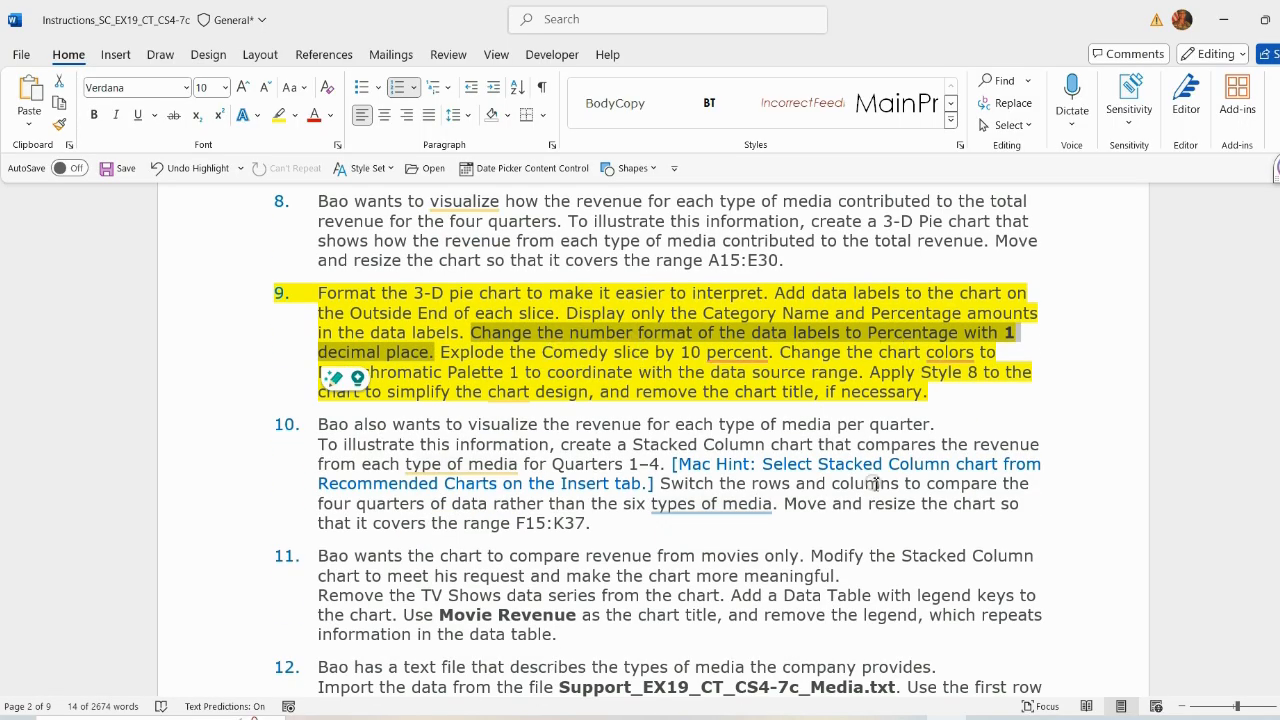
{"action": "key", "text": "alt+Tab"}
{"action": "scroll", "coordinate": [1180, 450], "scroll_direction": "down", "scroll_amount": 2}
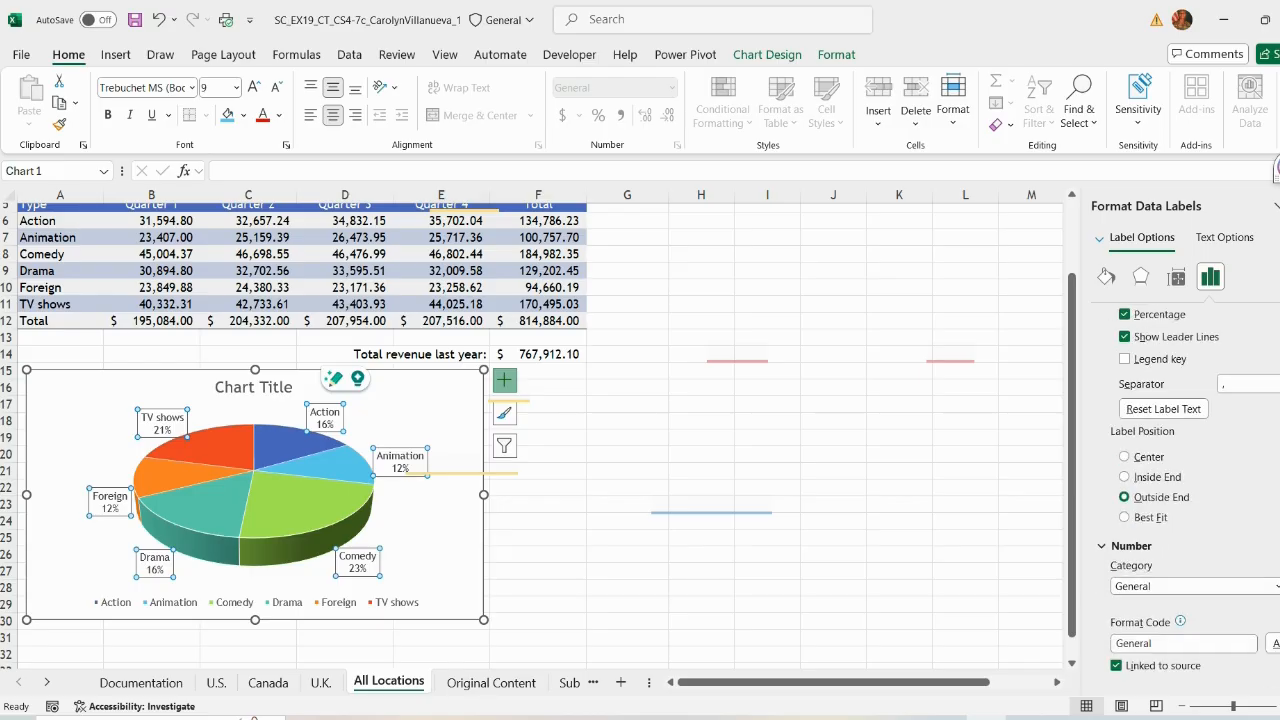
{"action": "left_click", "coordinate": [1274, 586]}
{"action": "left_click", "coordinate": [1138, 485]}
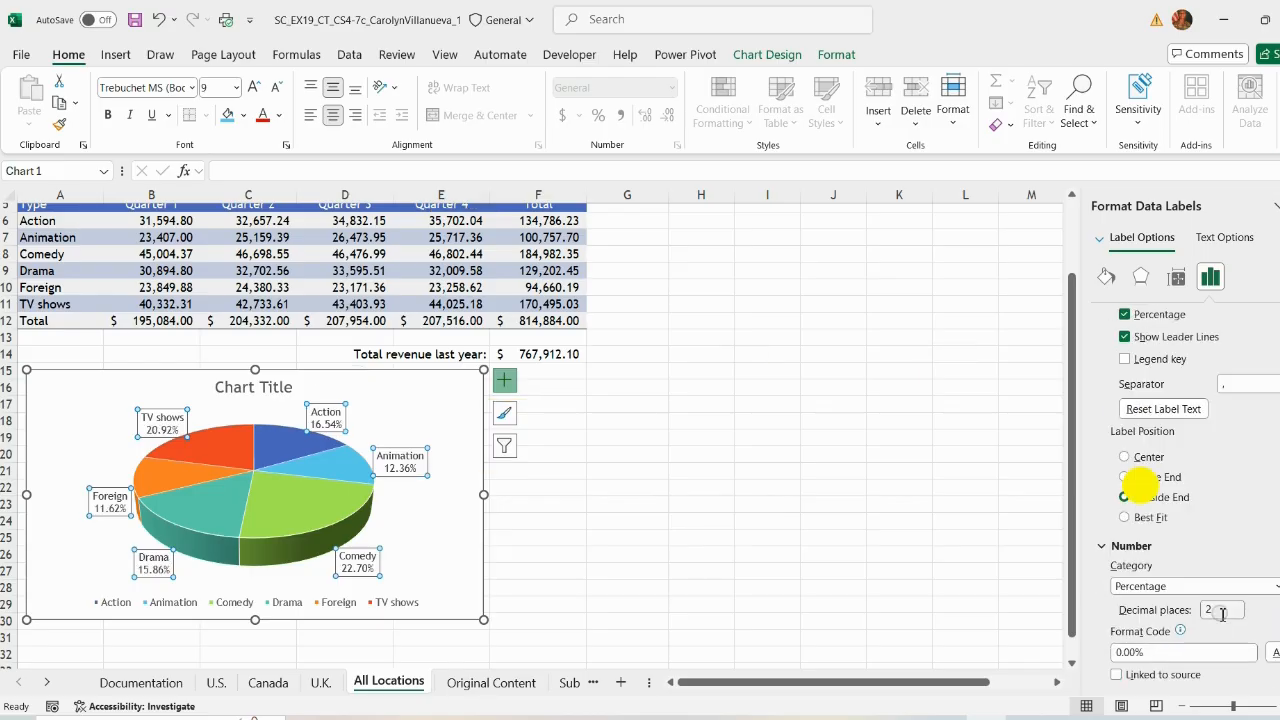
{"action": "left_click_drag", "start_coordinate": [1222, 614], "coordinate": [1197, 612]}
{"action": "key", "text": "Return"}
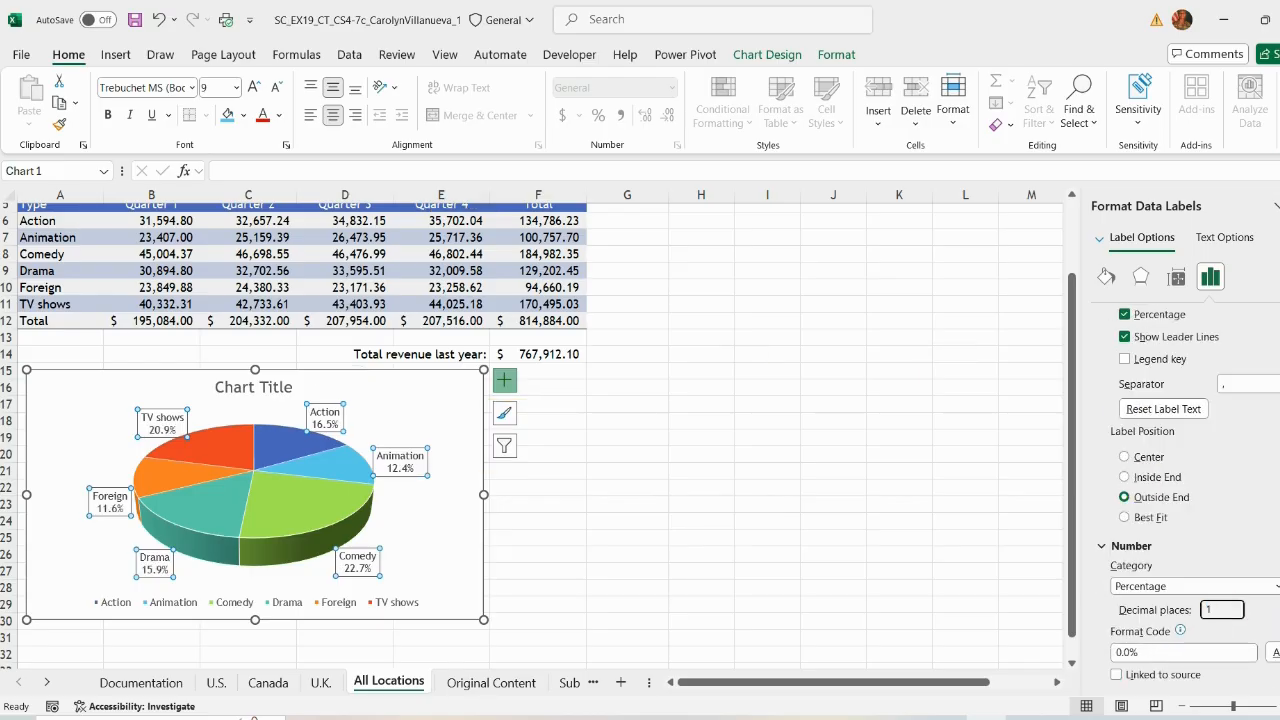
{"action": "left_click", "coordinate": [660, 511]}
Step: Explode the Comedy slice of the pie chart by 10%
{"action": "key", "text": "alt+Tab"}
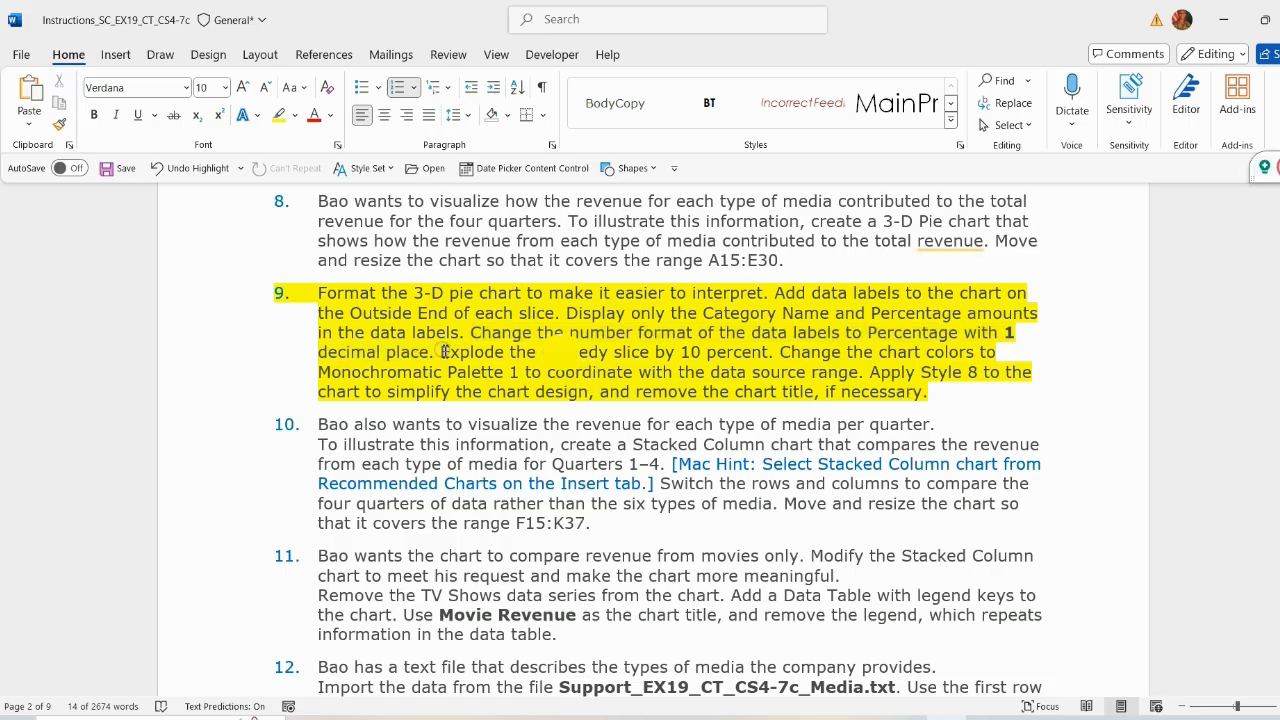
{"action": "left_click_drag", "start_coordinate": [440, 352], "coordinate": [757, 351]}
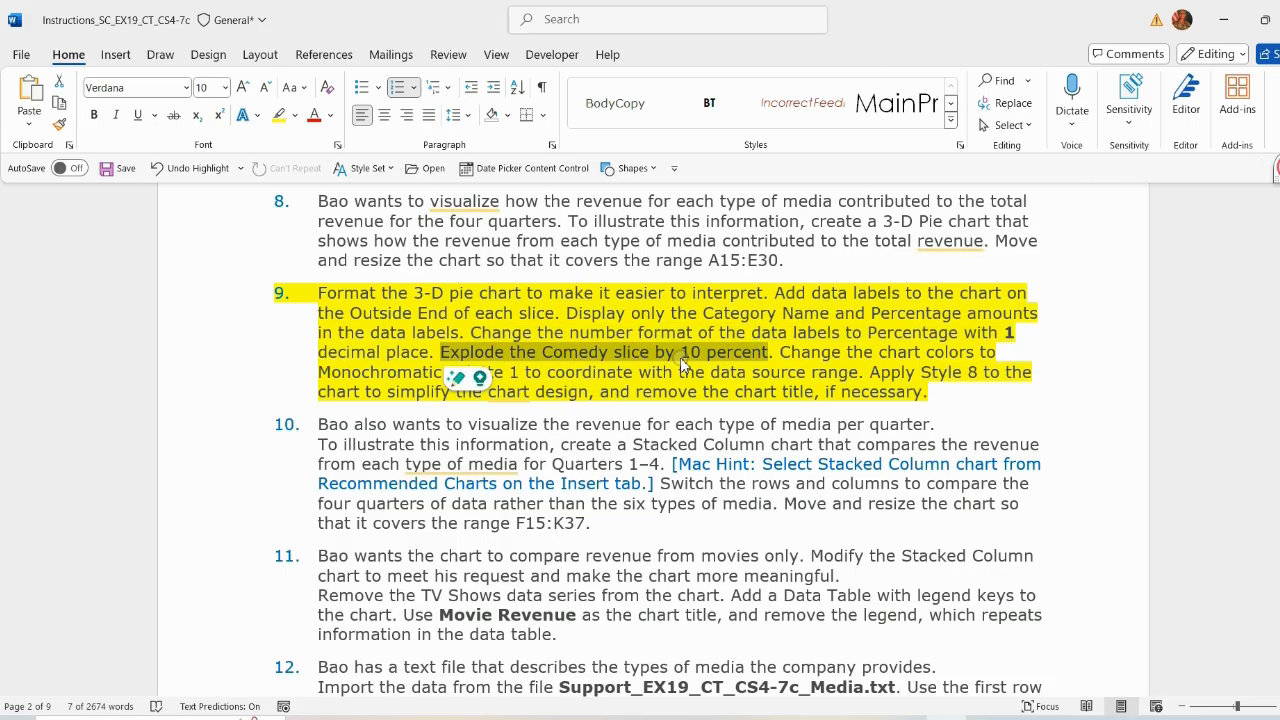
{"action": "key", "text": "alt+Tab"}
{"action": "left_click", "coordinate": [300, 515]}
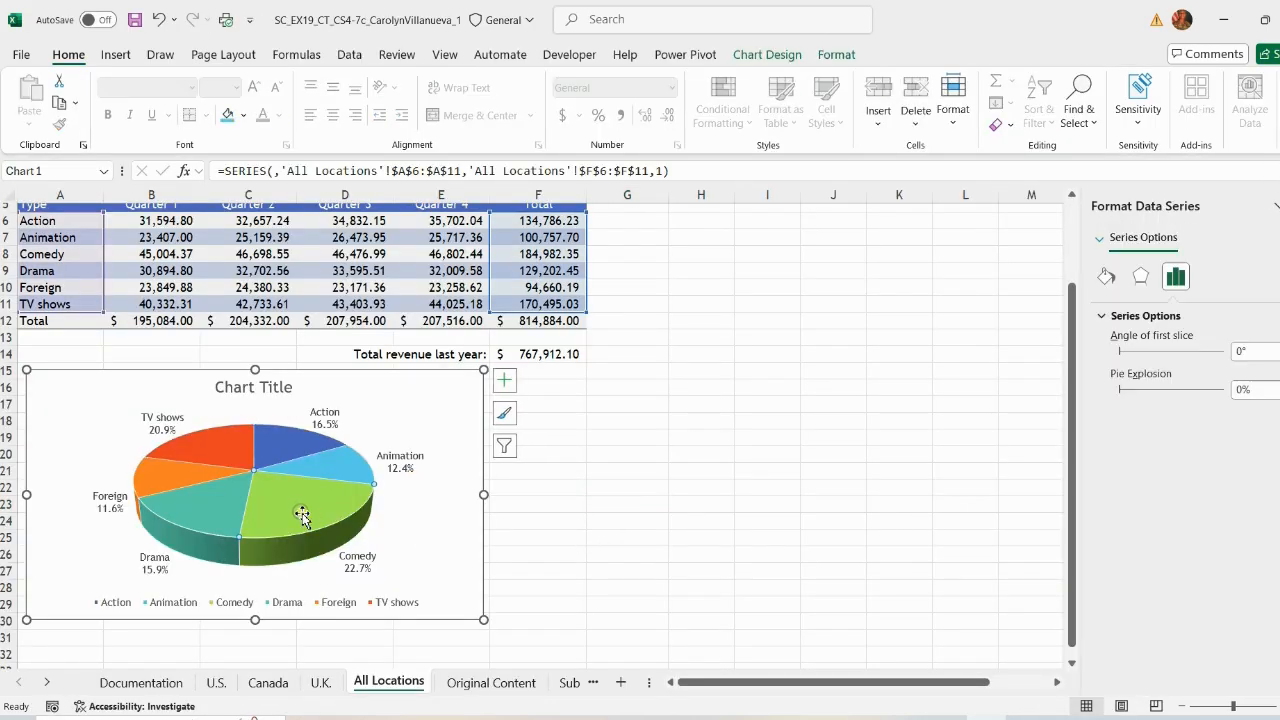
{"action": "left_click", "coordinate": [1255, 389]}
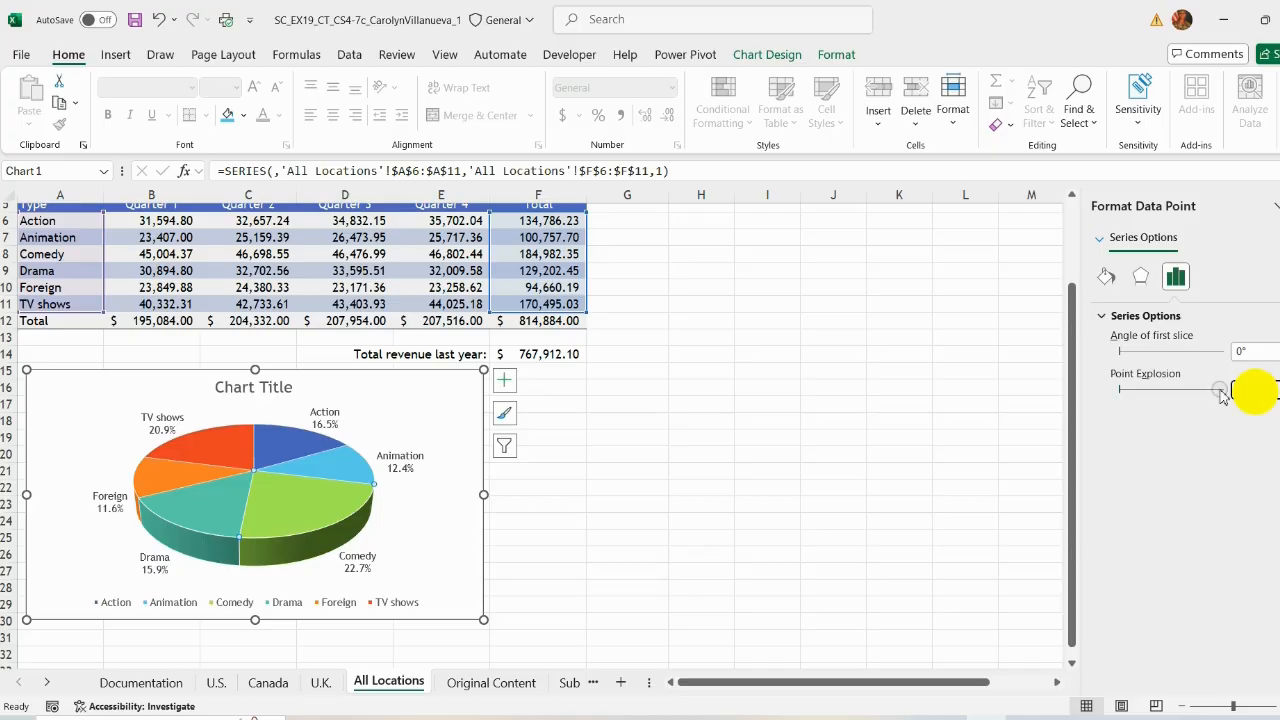
{"action": "type", "text": "10"}
{"action": "key", "text": "Return"}
Step: Read the instruction on changing the chart colors to Monochromatic Palette 1
{"action": "left_click", "coordinate": [952, 718]}
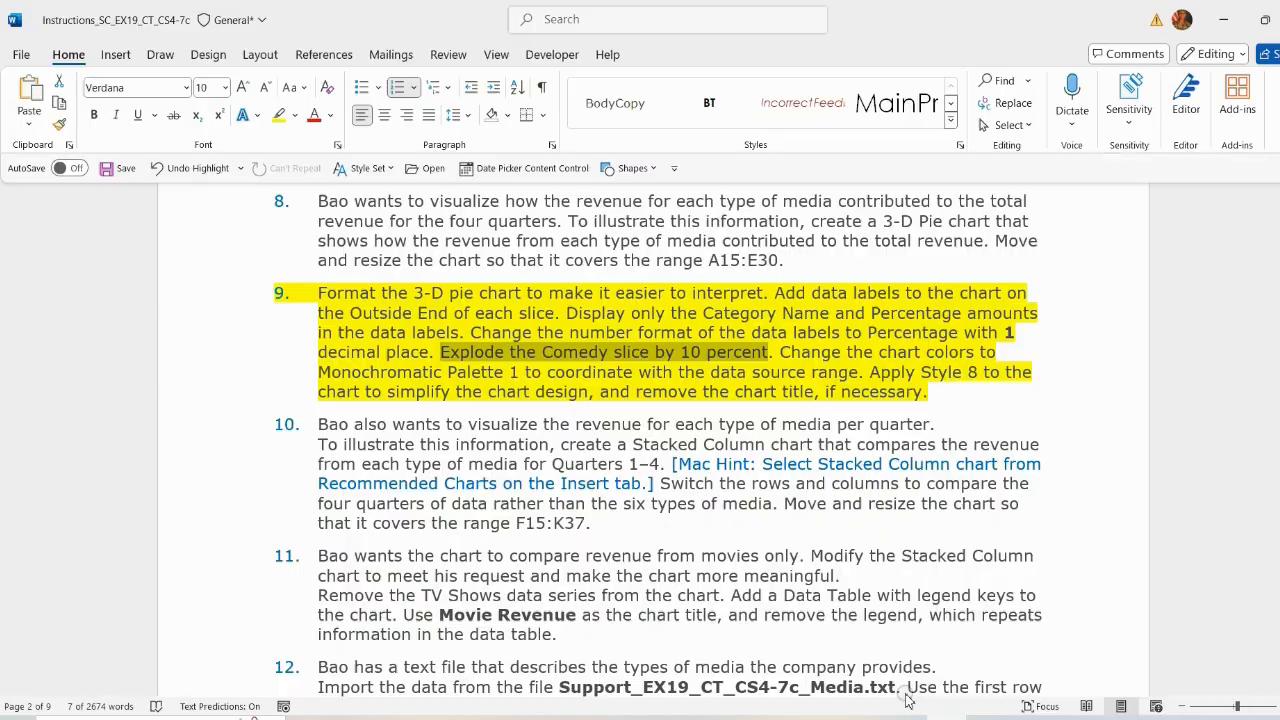
{"action": "left_click", "coordinate": [785, 352]}
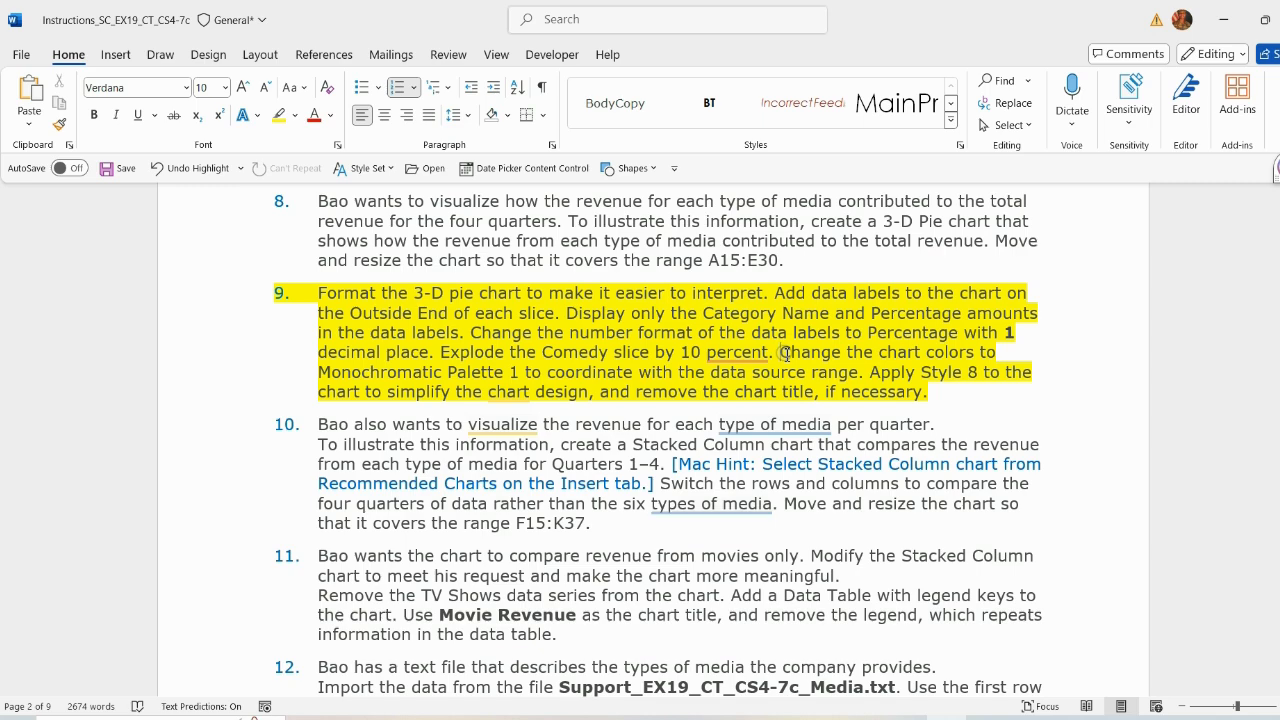
{"action": "left_click_drag", "start_coordinate": [783, 352], "coordinate": [858, 372]}
{"action": "scroll", "coordinate": [729, 405], "scroll_direction": "down", "scroll_amount": 1}
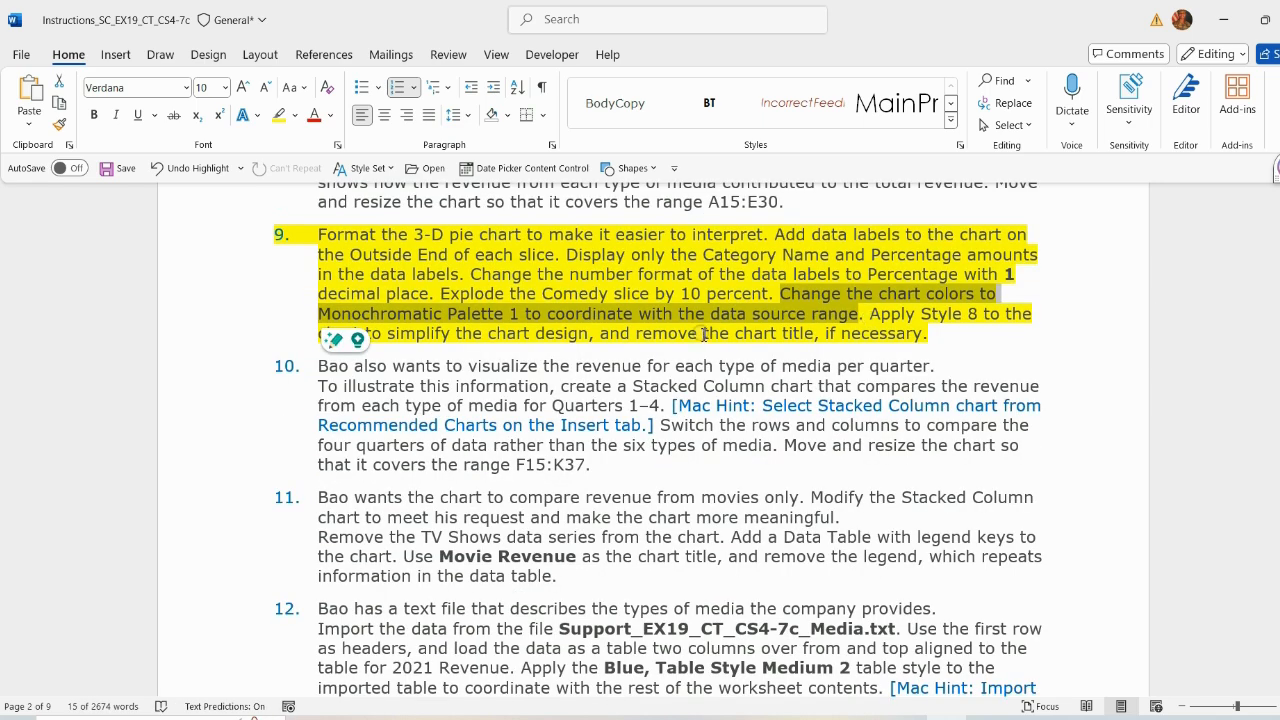
{"action": "key", "text": "alt+Tab"}
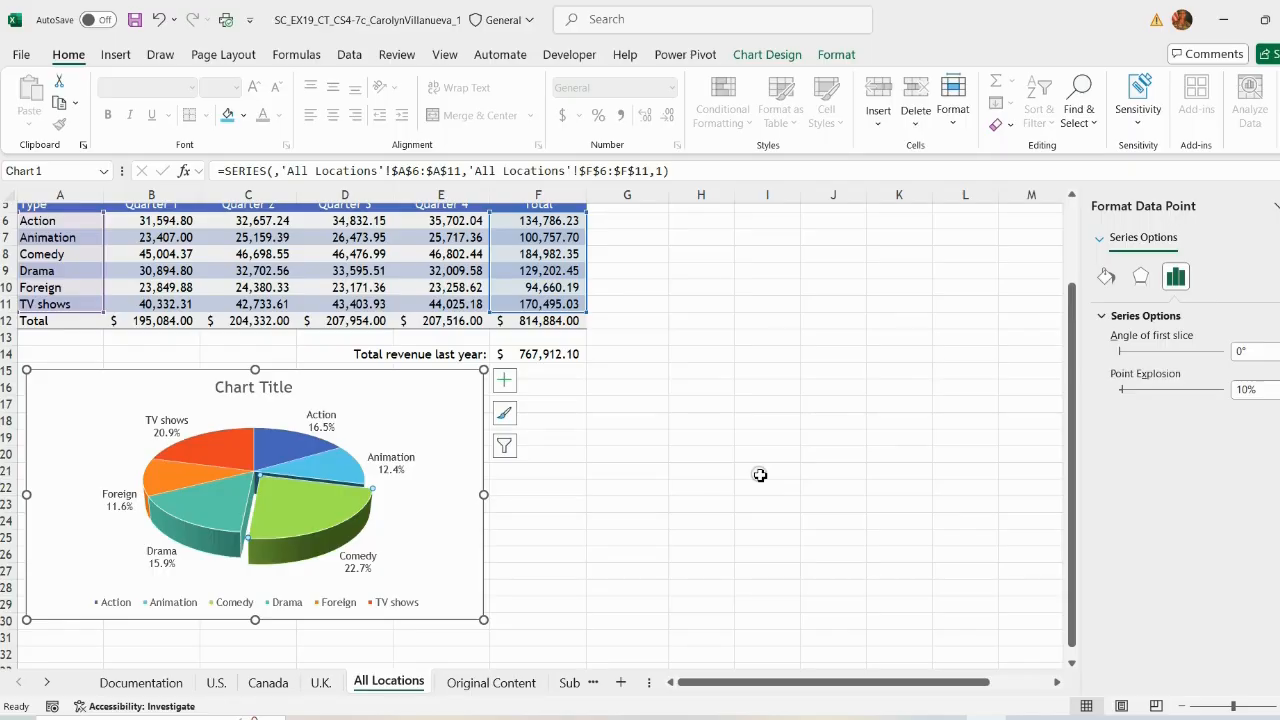
Step: Change the pie chart's colors to Monochromatic Palette 1
{"action": "left_click", "coordinate": [471, 390]}
{"action": "left_click", "coordinate": [767, 54]}
{"action": "left_click", "coordinate": [141, 100]}
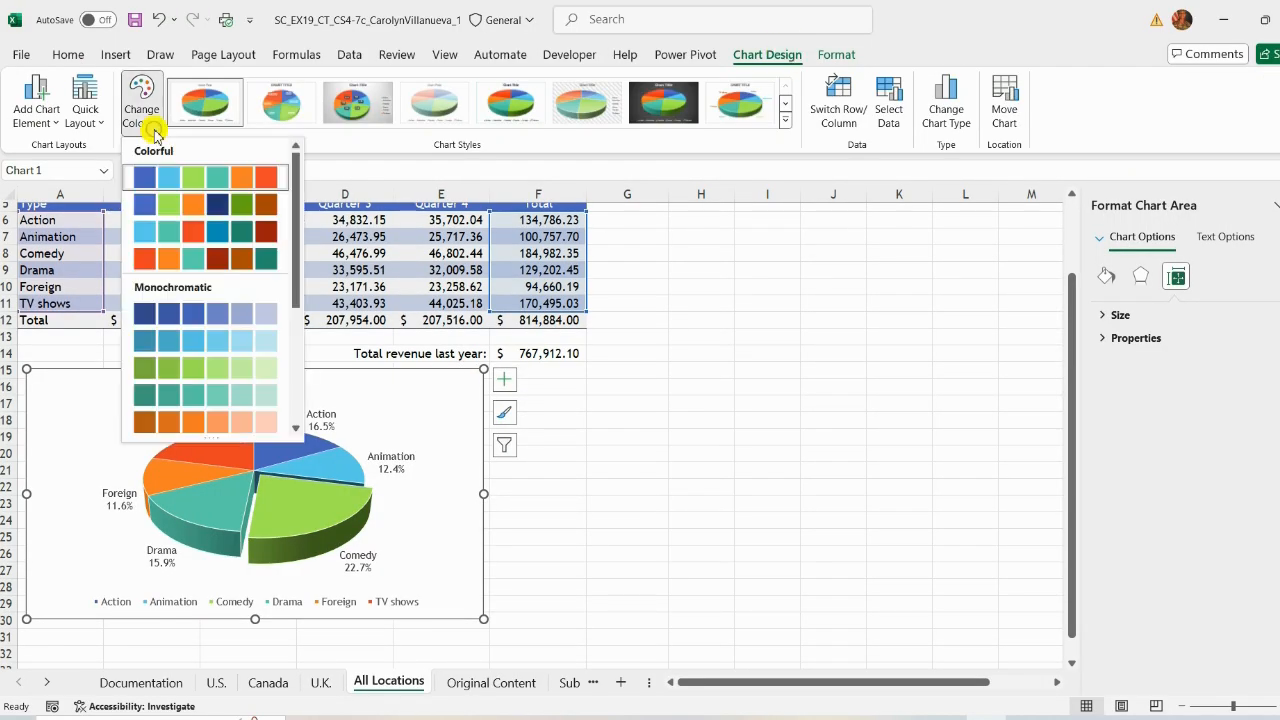
{"action": "left_click", "coordinate": [186, 314]}
Step: Apply chart Style 8 to the pie chart and save the workbook
{"action": "key", "text": "alt+Tab"}
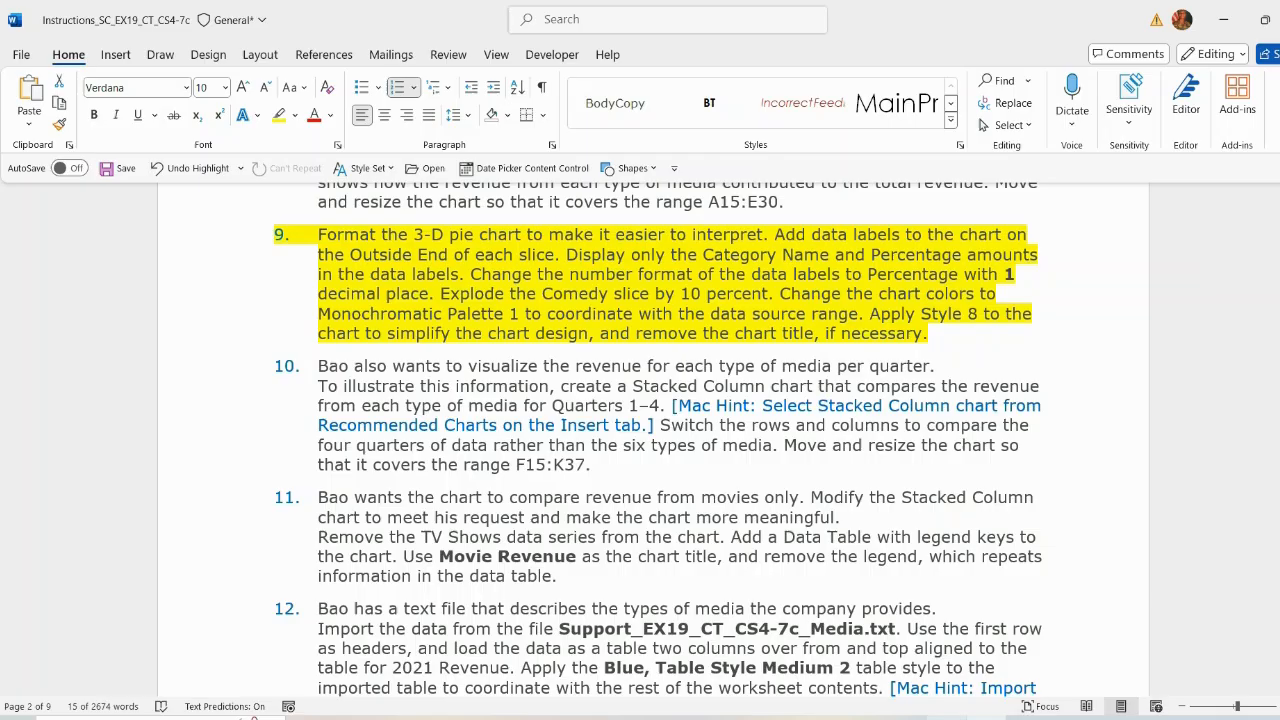
{"action": "left_click_drag", "start_coordinate": [869, 314], "coordinate": [847, 348]}
{"action": "key", "text": "alt+Tab"}
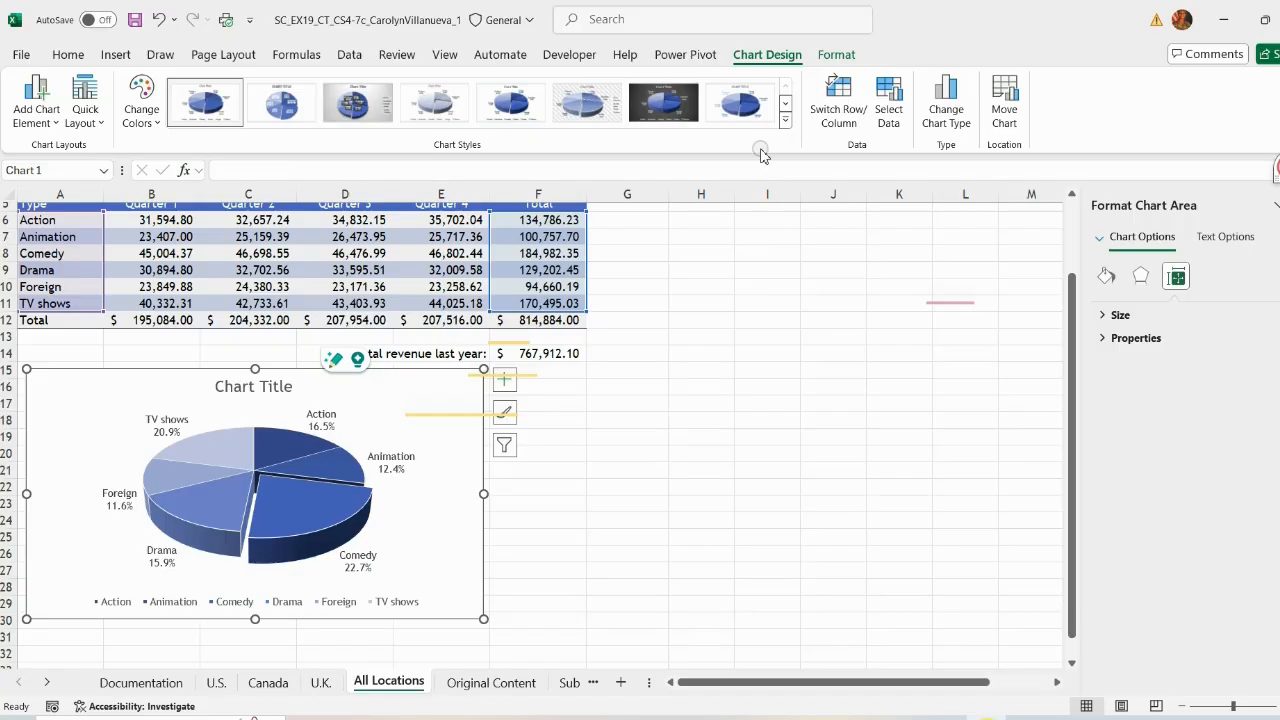
{"action": "left_click", "coordinate": [740, 103]}
{"action": "left_click", "coordinate": [712, 420]}
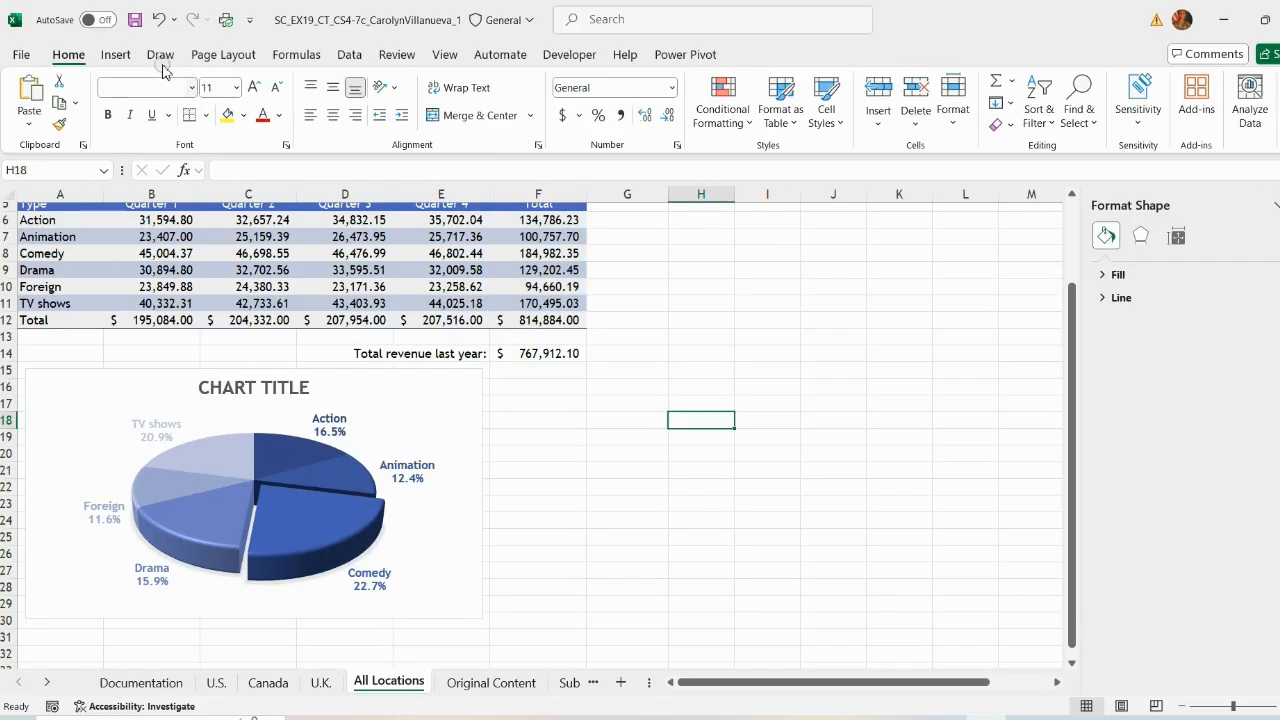
{"action": "key", "text": "ctrl+s"}
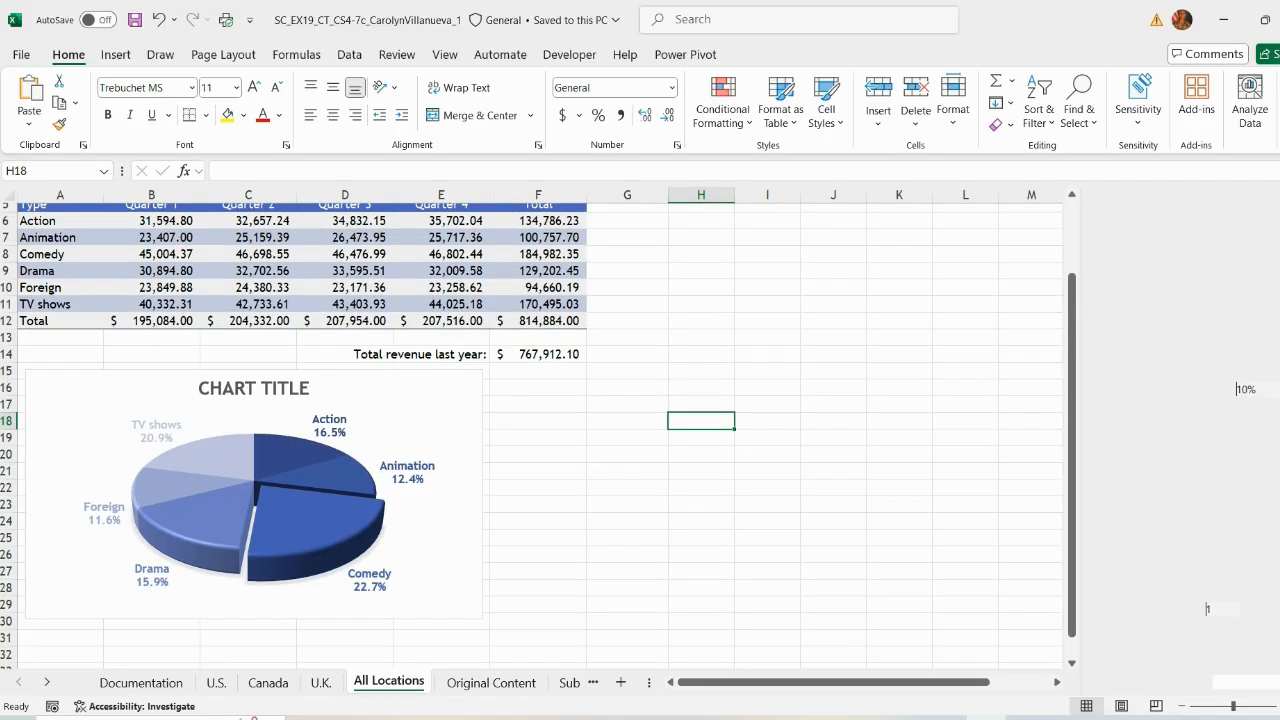
Step: Highlight instruction 10 in yellow in the instructions document
{"action": "key", "text": "alt+Tab"}
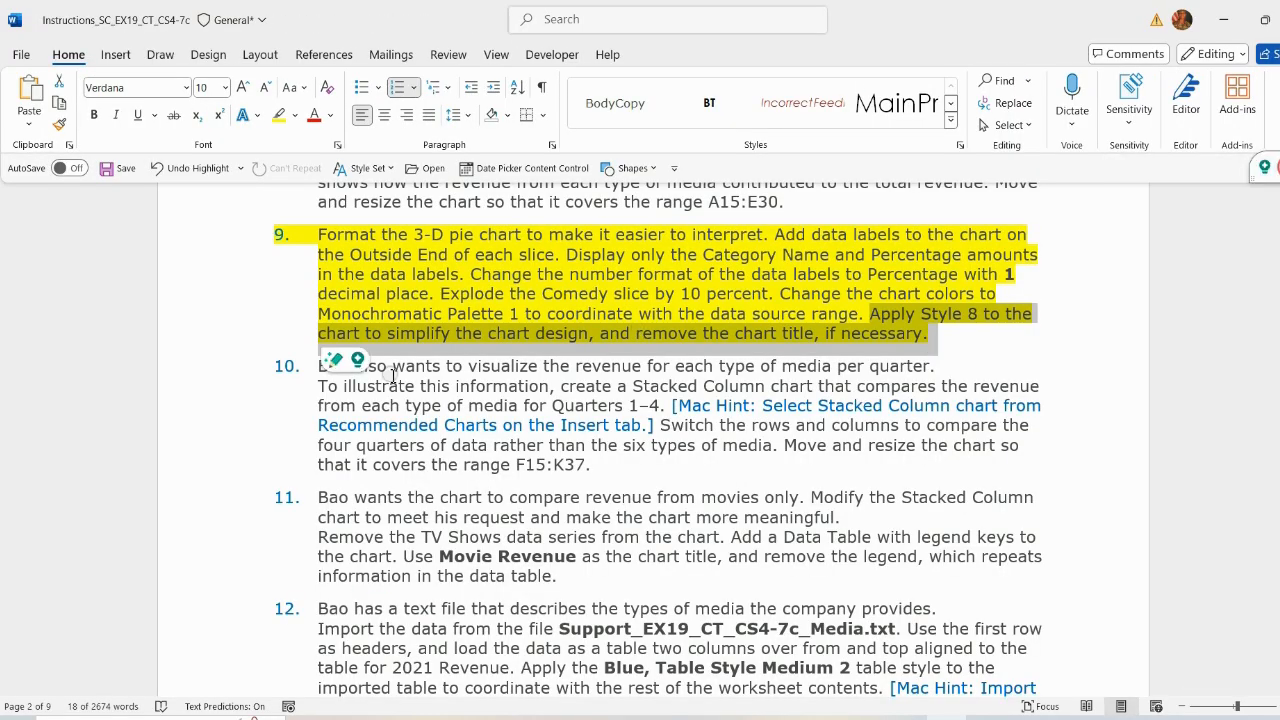
{"action": "left_click", "coordinate": [391, 366]}
{"action": "left_click_drag", "start_coordinate": [318, 366], "coordinate": [609, 459]}
{"action": "left_click", "coordinate": [682, 426]}
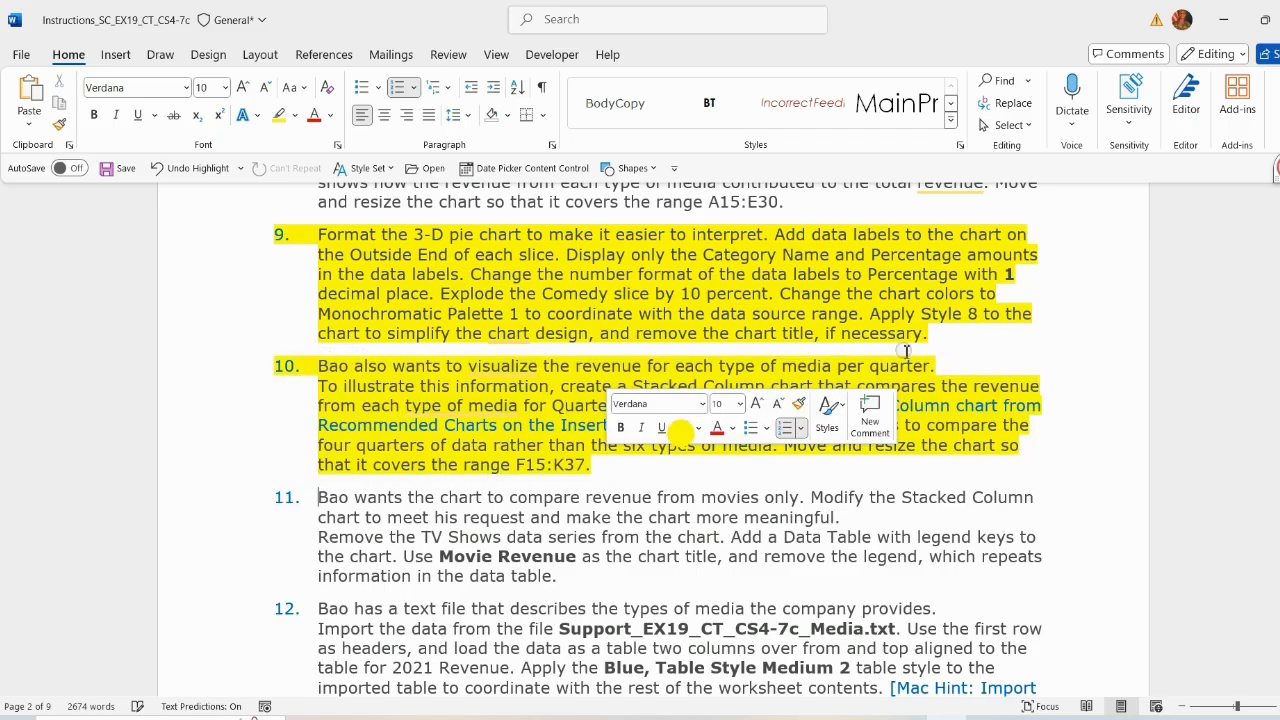
Step: Remove the highlight from the finished instruction 9
{"action": "left_click_drag", "start_coordinate": [930, 336], "coordinate": [320, 234]}
{"action": "left_click", "coordinate": [447, 204]}
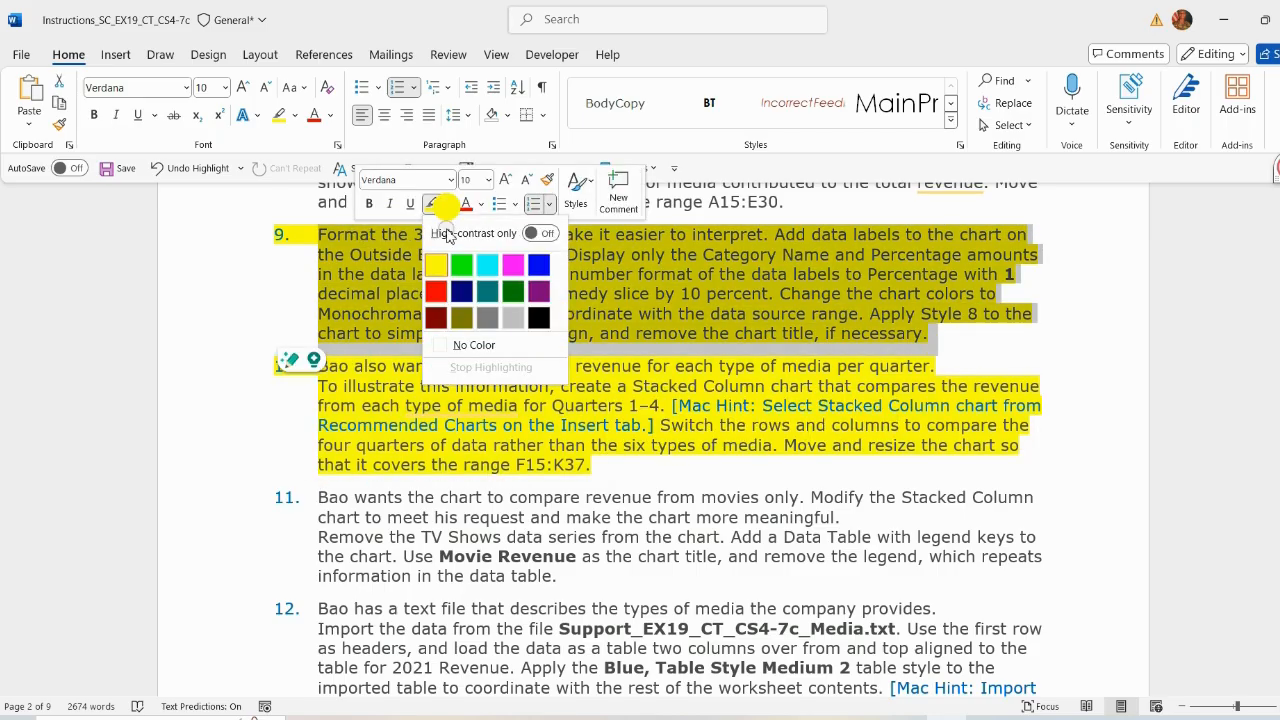
{"action": "left_click", "coordinate": [466, 343]}
{"action": "left_click", "coordinate": [452, 392]}
{"action": "scroll", "coordinate": [723, 497], "scroll_direction": "down", "scroll_amount": 1}
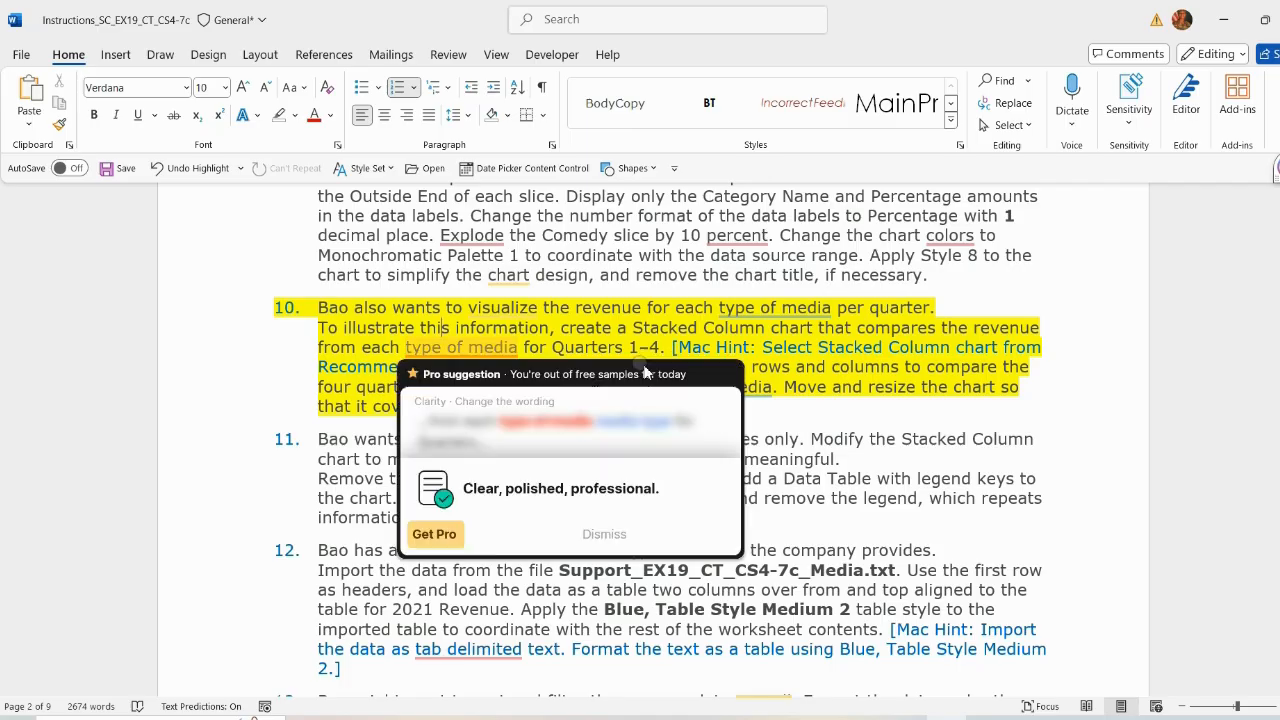
Step: Insert a recommended Stacked Column chart from the media types and Quarter 1–4 revenue in A6:E11
{"action": "key", "text": "alt+Tab"}
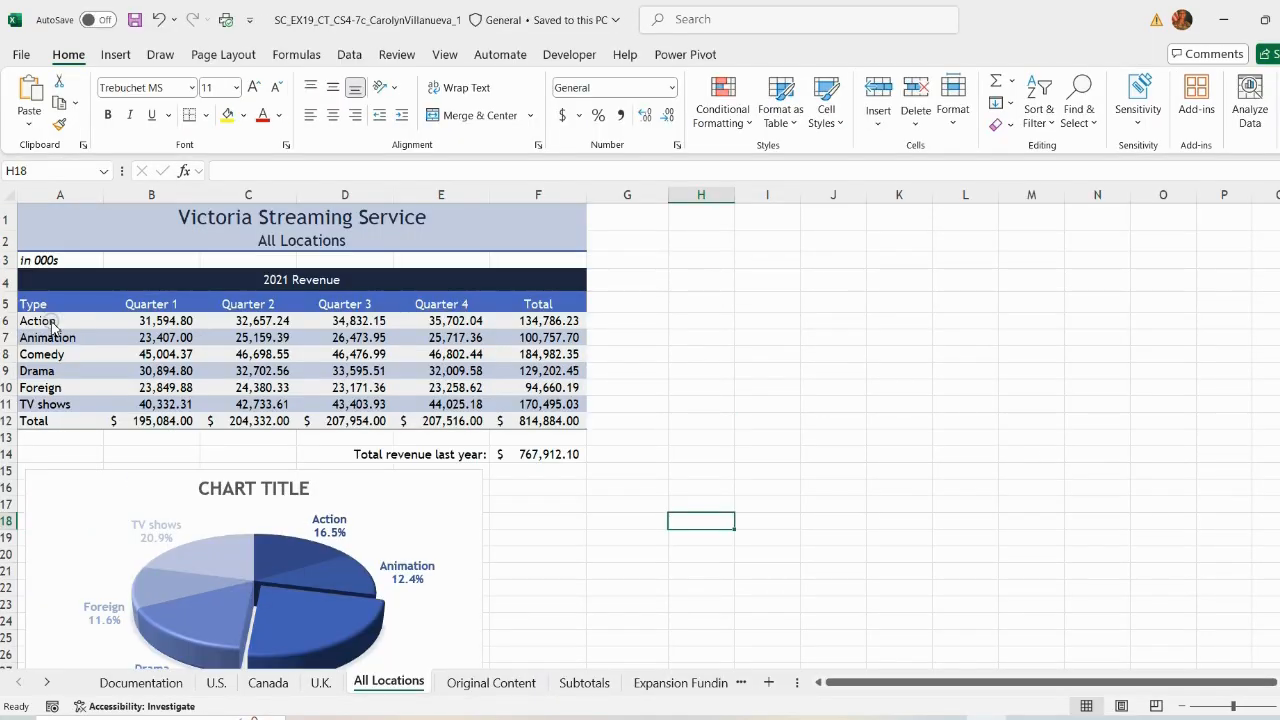
{"action": "left_click_drag", "start_coordinate": [49, 321], "coordinate": [494, 412]}
{"action": "key", "text": "alt+Tab"}
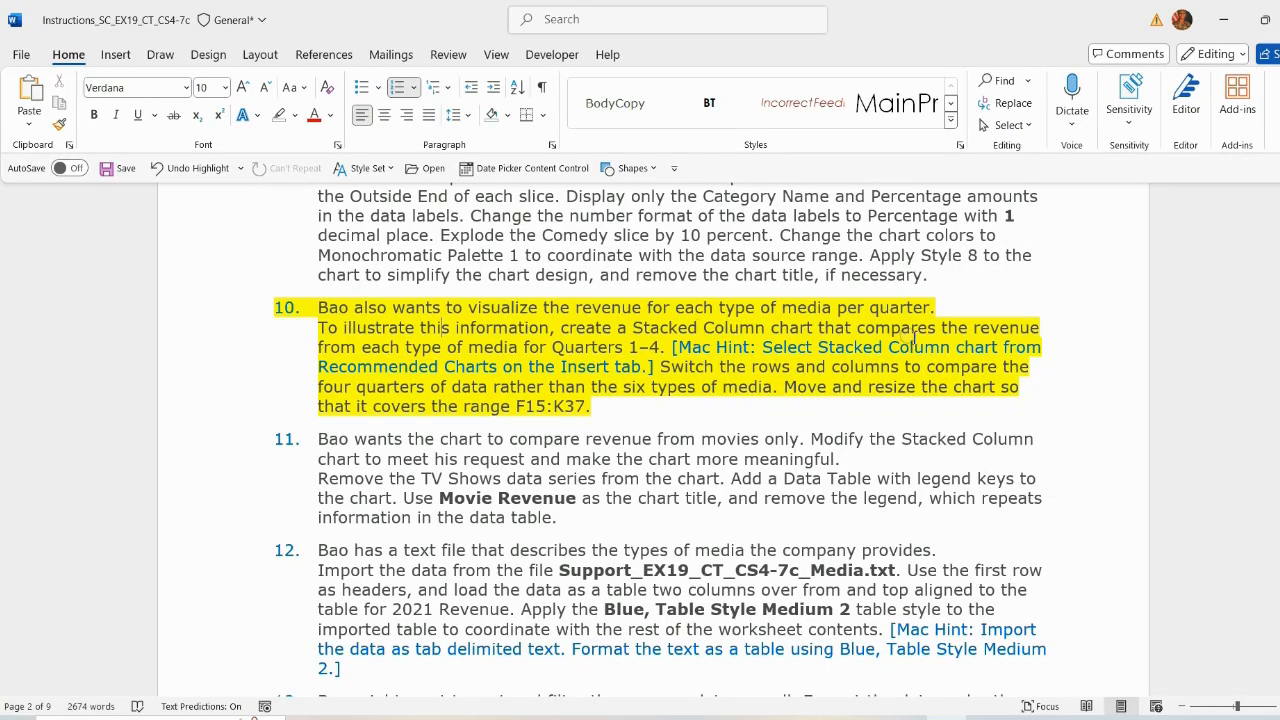
{"action": "key", "text": "alt+Tab"}
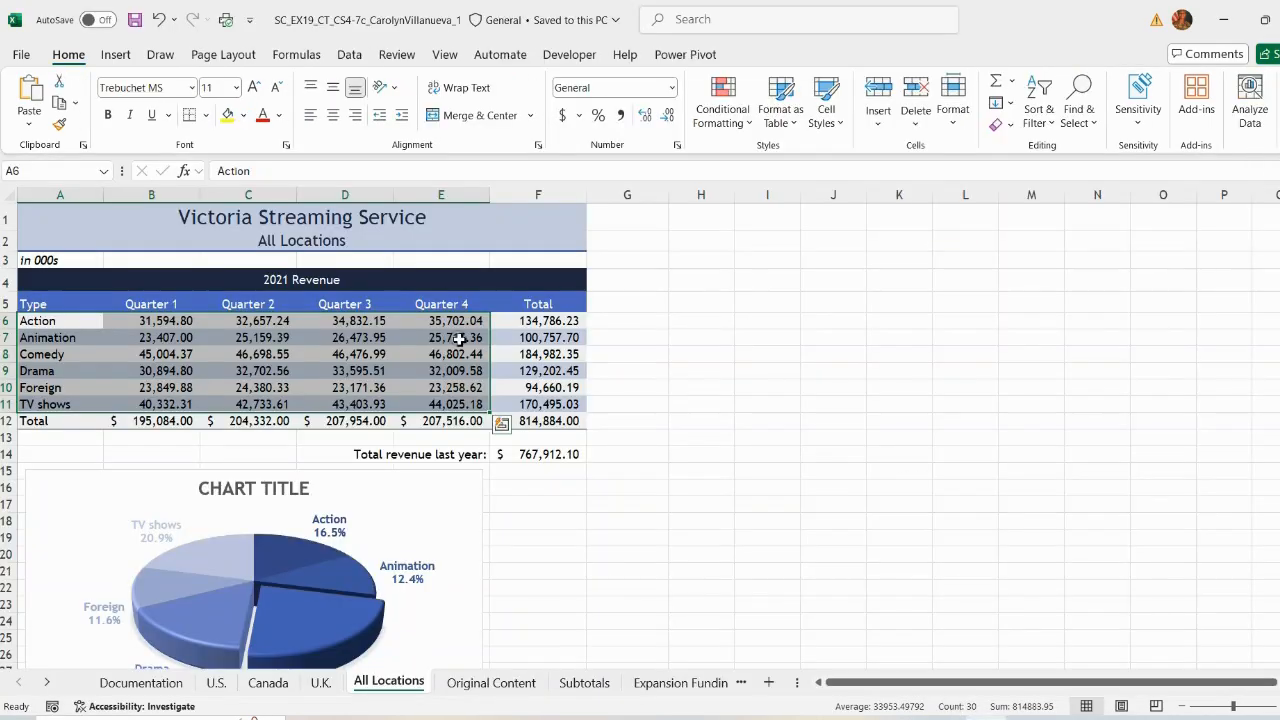
{"action": "left_click", "coordinate": [115, 54]}
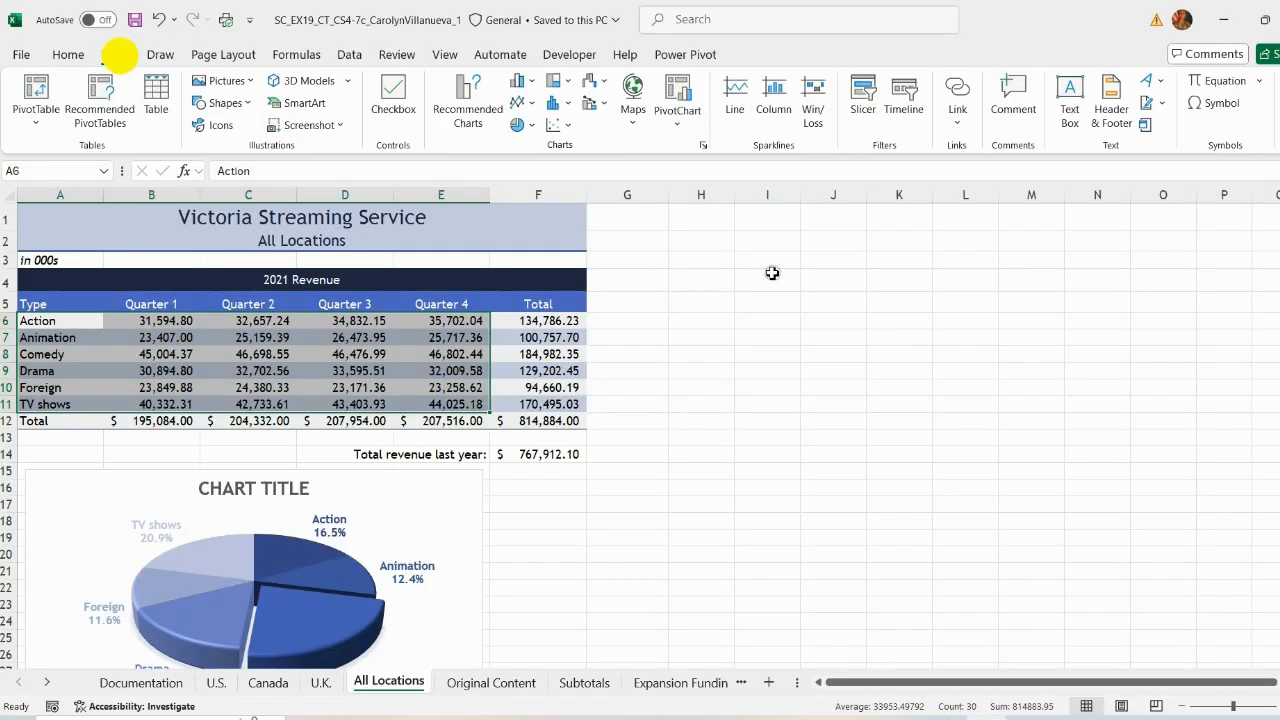
{"action": "left_click", "coordinate": [456, 122]}
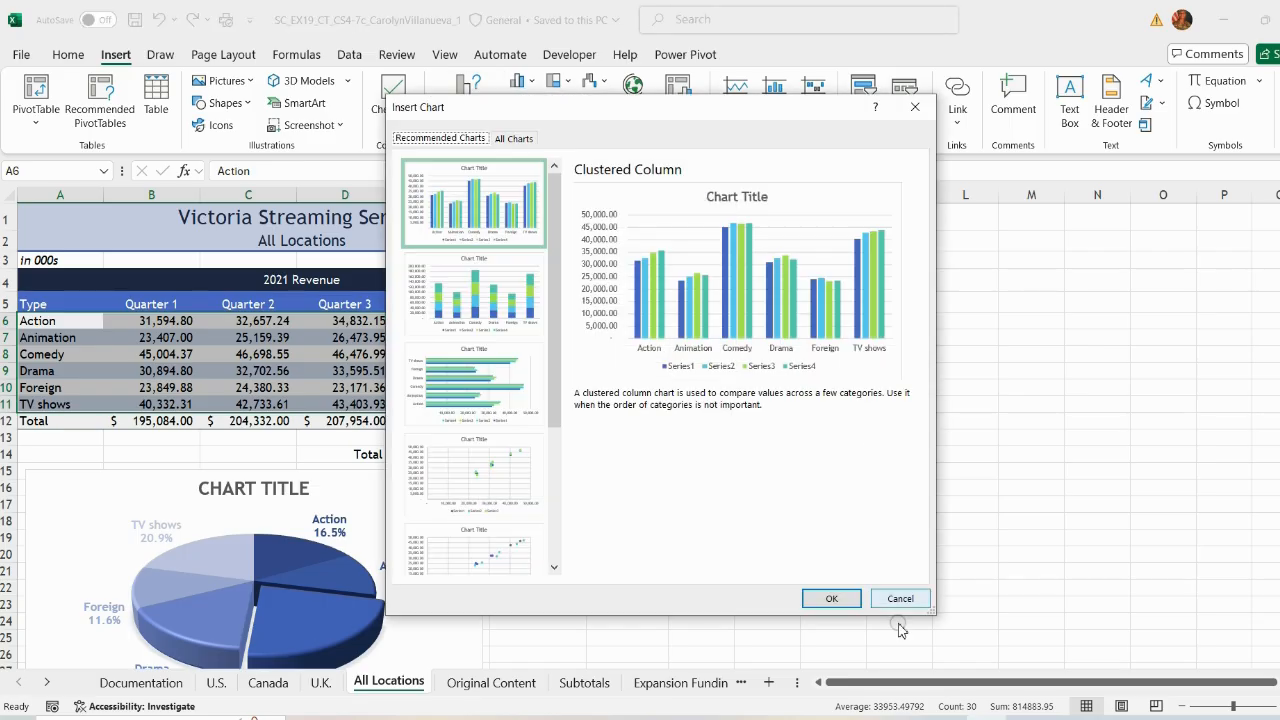
{"action": "key", "text": "alt+Tab"}
Step: Switch the rows and columns of the stacked column chart
{"action": "key", "text": "alt+Tab"}
{"action": "left_click", "coordinate": [486, 289]}
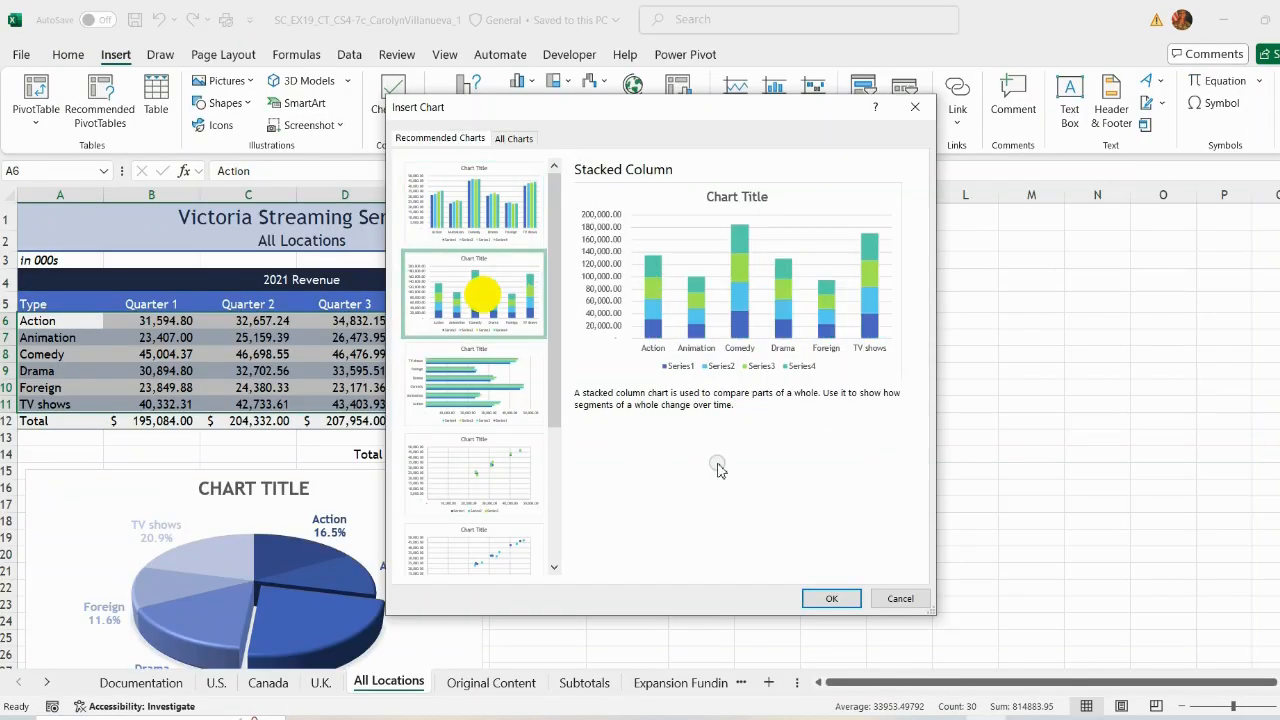
{"action": "left_click", "coordinate": [829, 597]}
{"action": "key", "text": "alt+Tab"}
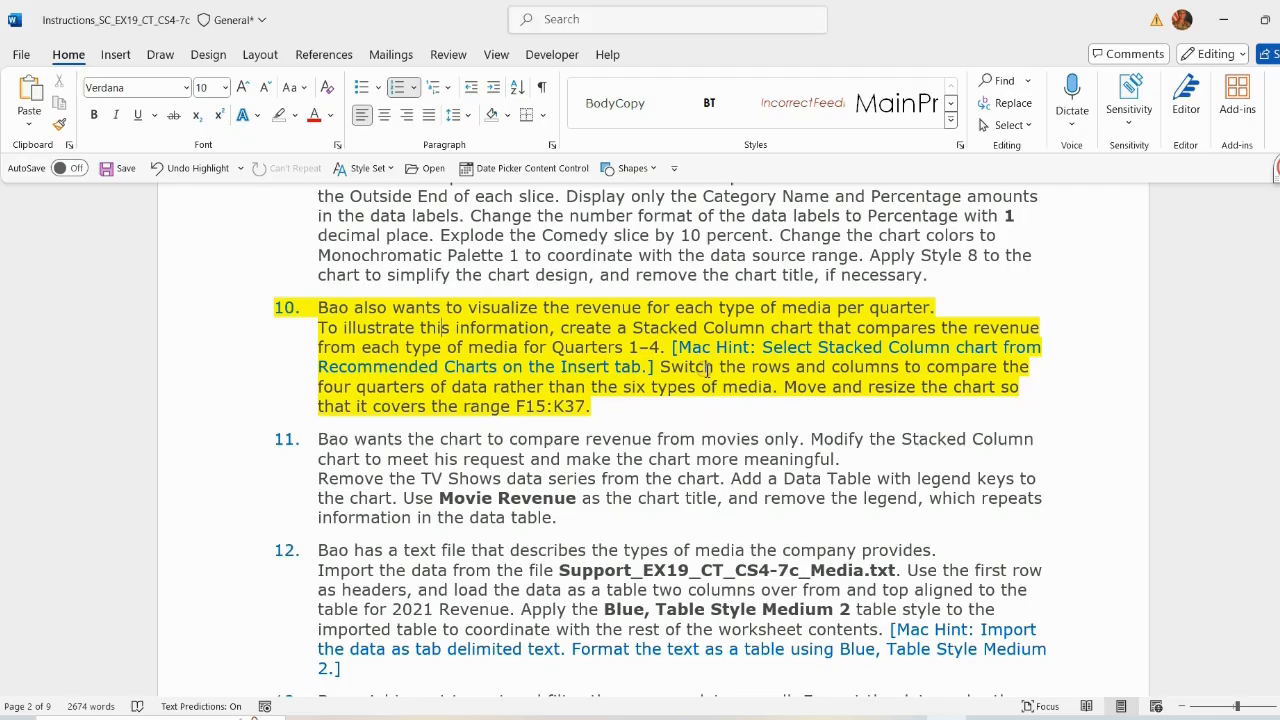
Step: Move and resize the stacked column chart to cover the range F15:K37
{"action": "key", "text": "alt+Tab"}
{"action": "left_click", "coordinate": [822, 100]}
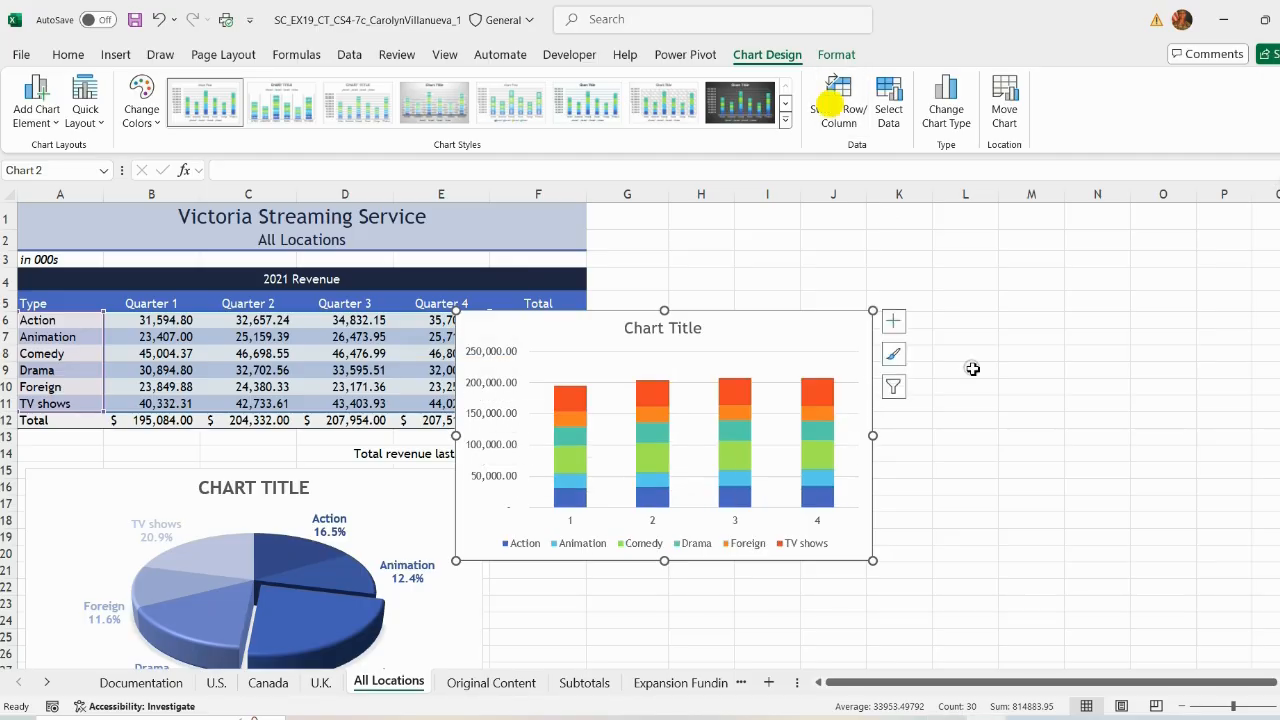
{"action": "key", "text": "alt+Tab"}
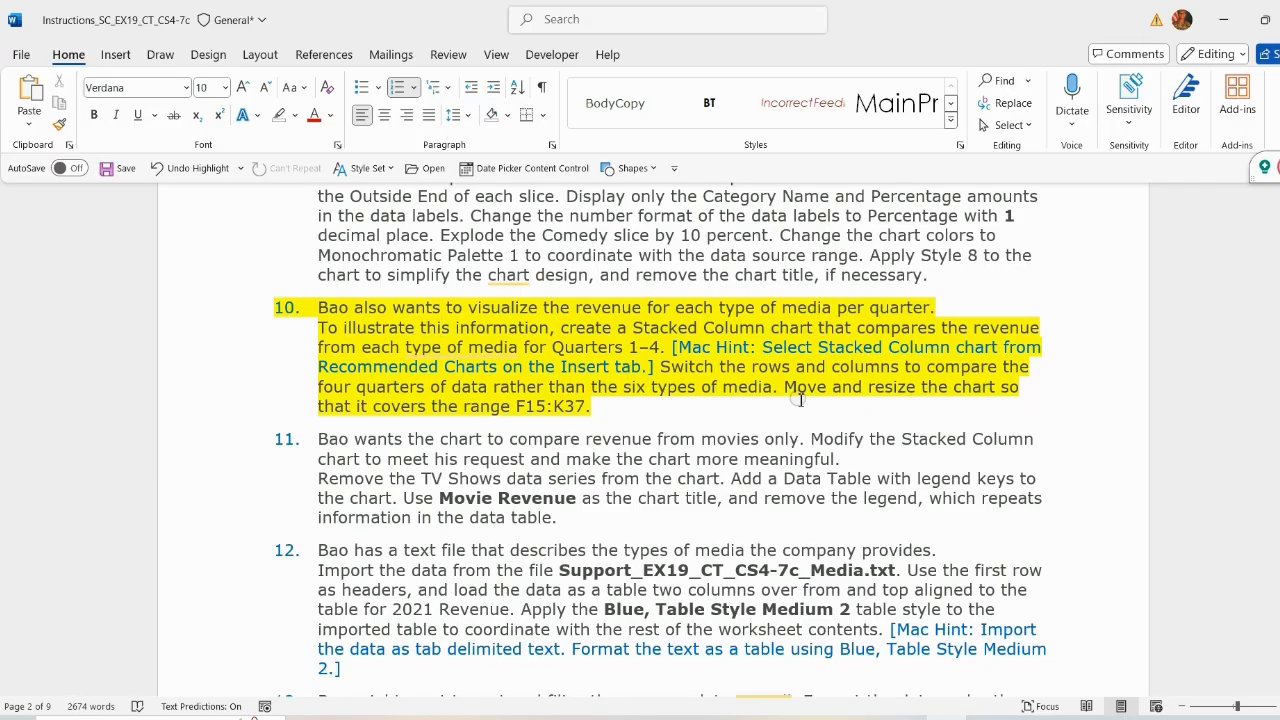
{"action": "key", "text": "alt+Tab"}
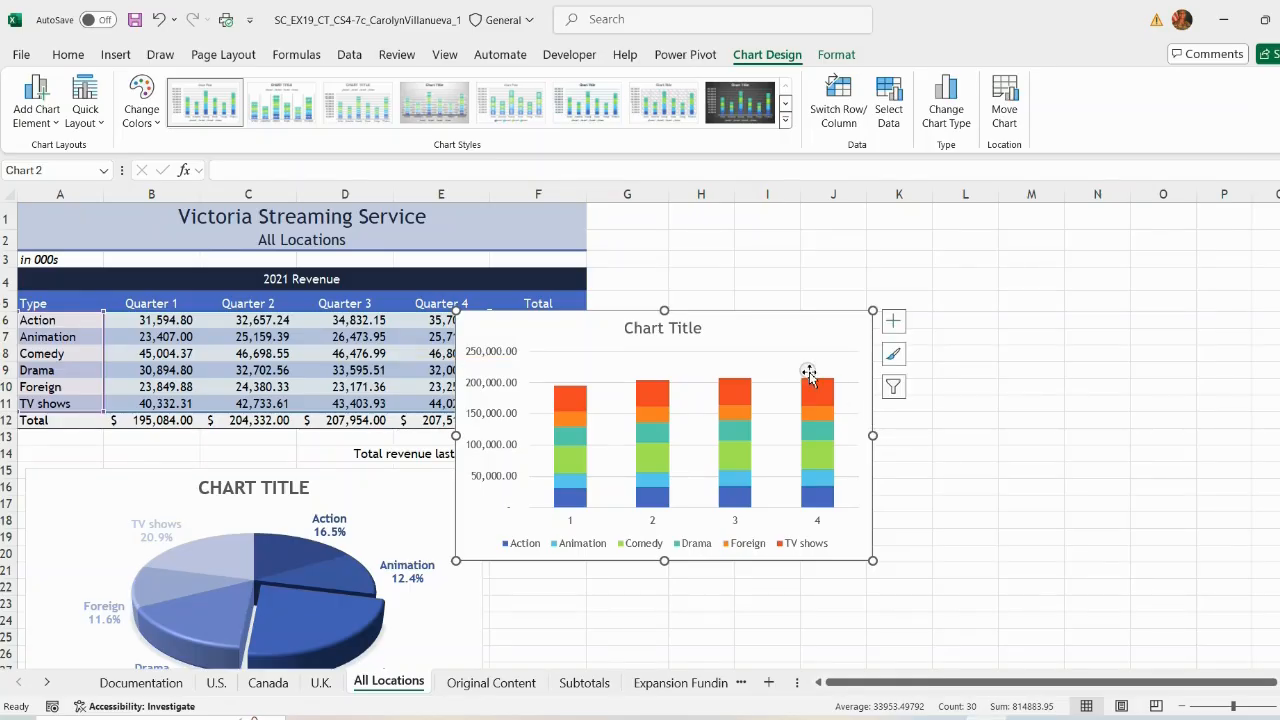
{"action": "left_click_drag", "start_coordinate": [786, 326], "coordinate": [824, 479]}
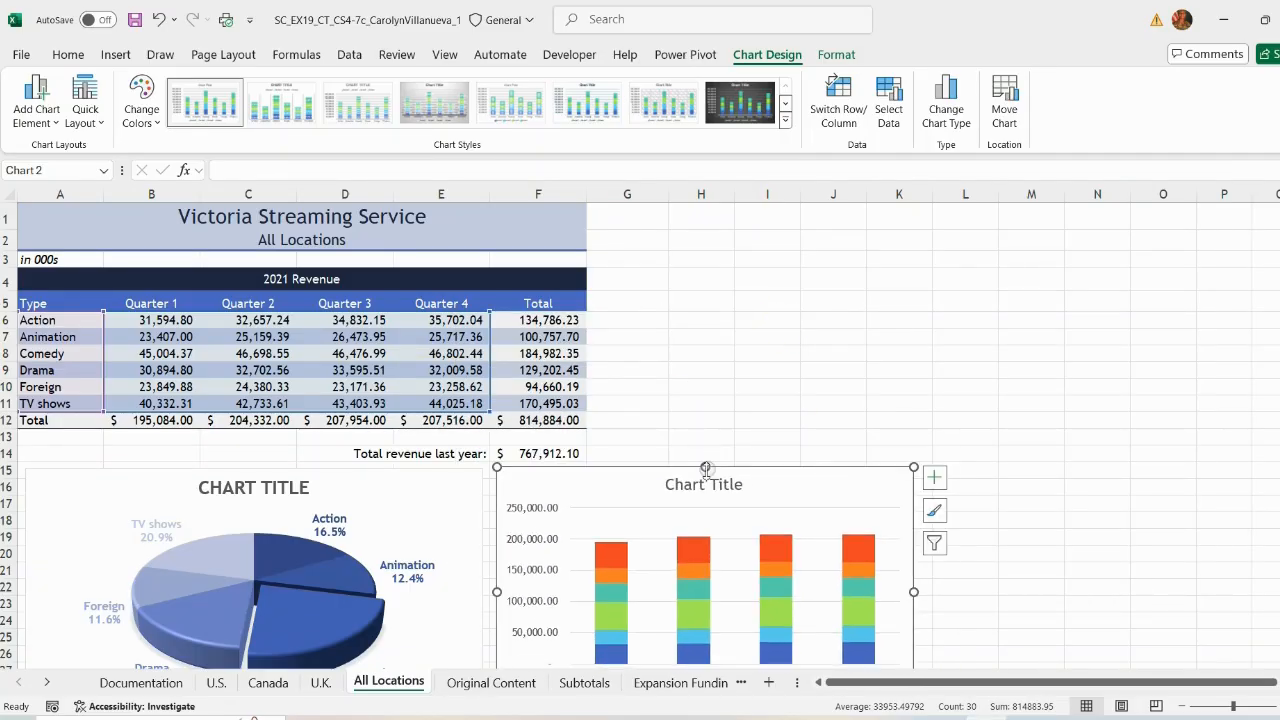
{"action": "key", "text": "alt+Tab"}
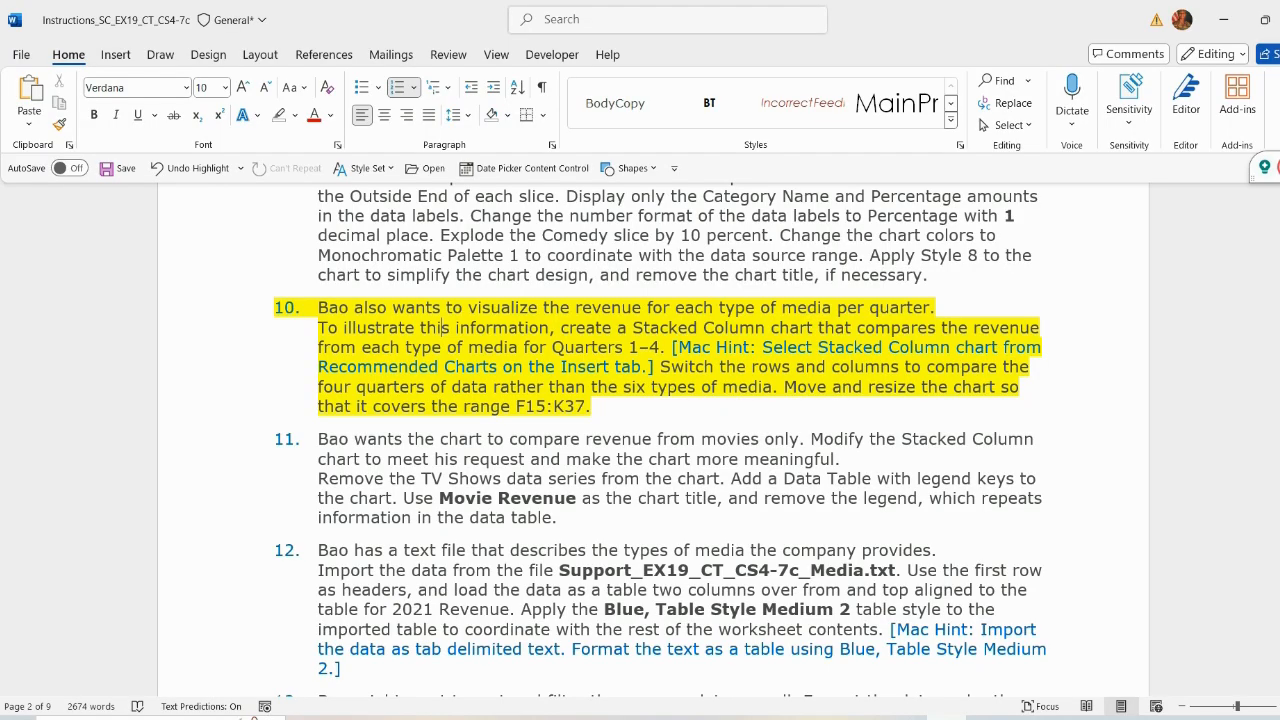
{"action": "key", "text": "alt+Tab"}
{"action": "scroll", "coordinate": [1028, 487], "scroll_direction": "down", "scroll_amount": 2}
{"action": "left_click_drag", "start_coordinate": [916, 492], "coordinate": [930, 494]}
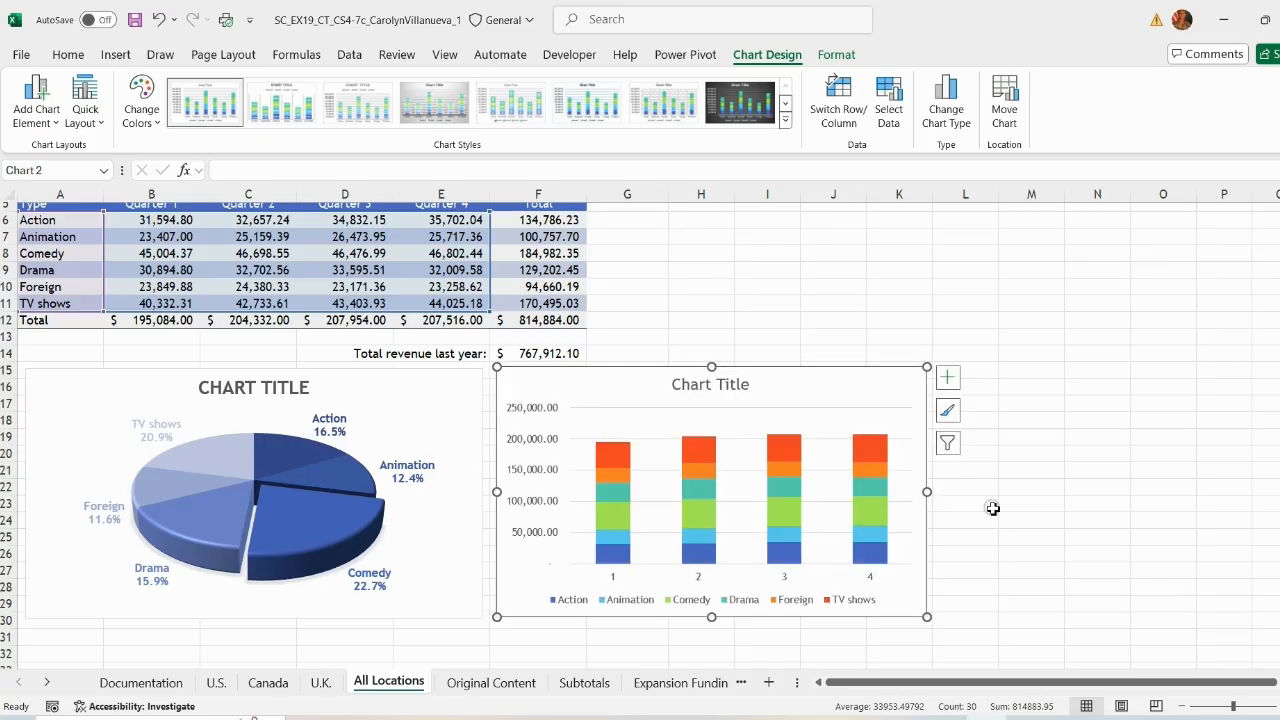
{"action": "scroll", "coordinate": [939, 532], "scroll_direction": "down", "scroll_amount": 3}
{"action": "left_click_drag", "start_coordinate": [705, 479], "coordinate": [731, 589]}
{"action": "left_click", "coordinate": [9, 588]}
{"action": "scroll", "coordinate": [1136, 441], "scroll_direction": "up", "scroll_amount": 1}
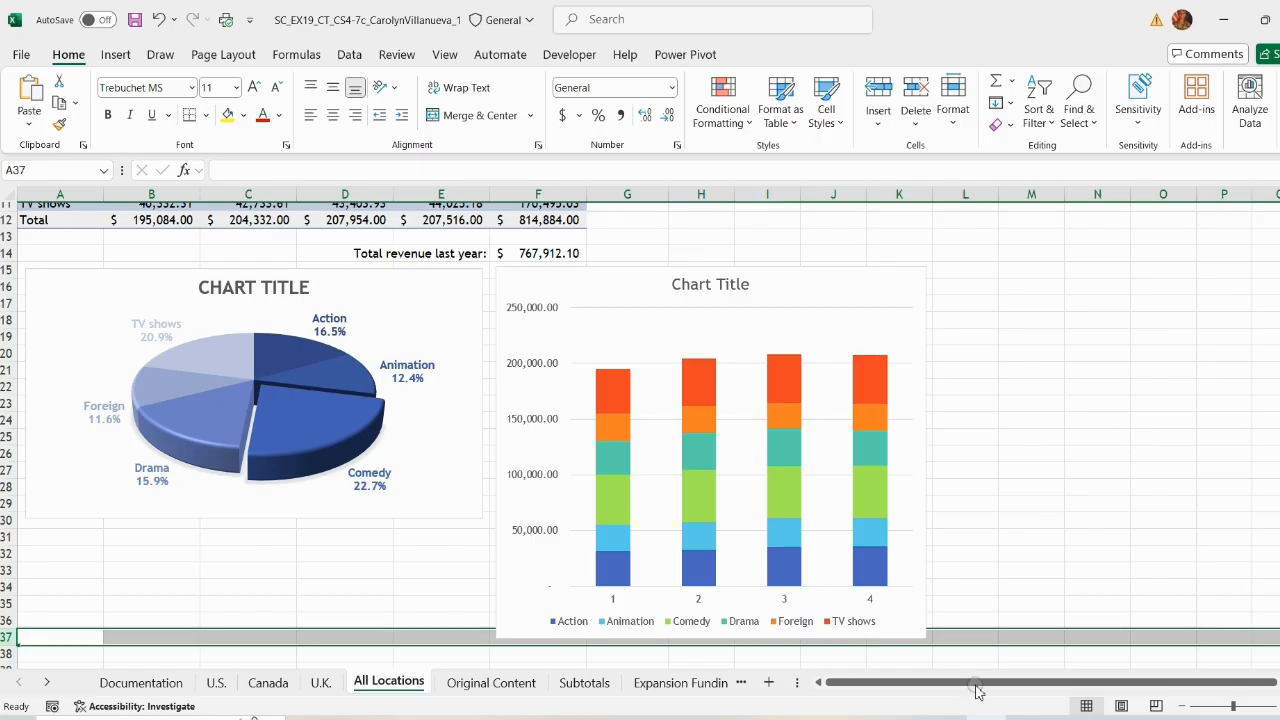
Step: Remove the chart title from the 3-D pie chart
{"action": "left_click", "coordinate": [948, 717]}
{"action": "scroll", "coordinate": [755, 409], "scroll_direction": "up", "scroll_amount": 2}
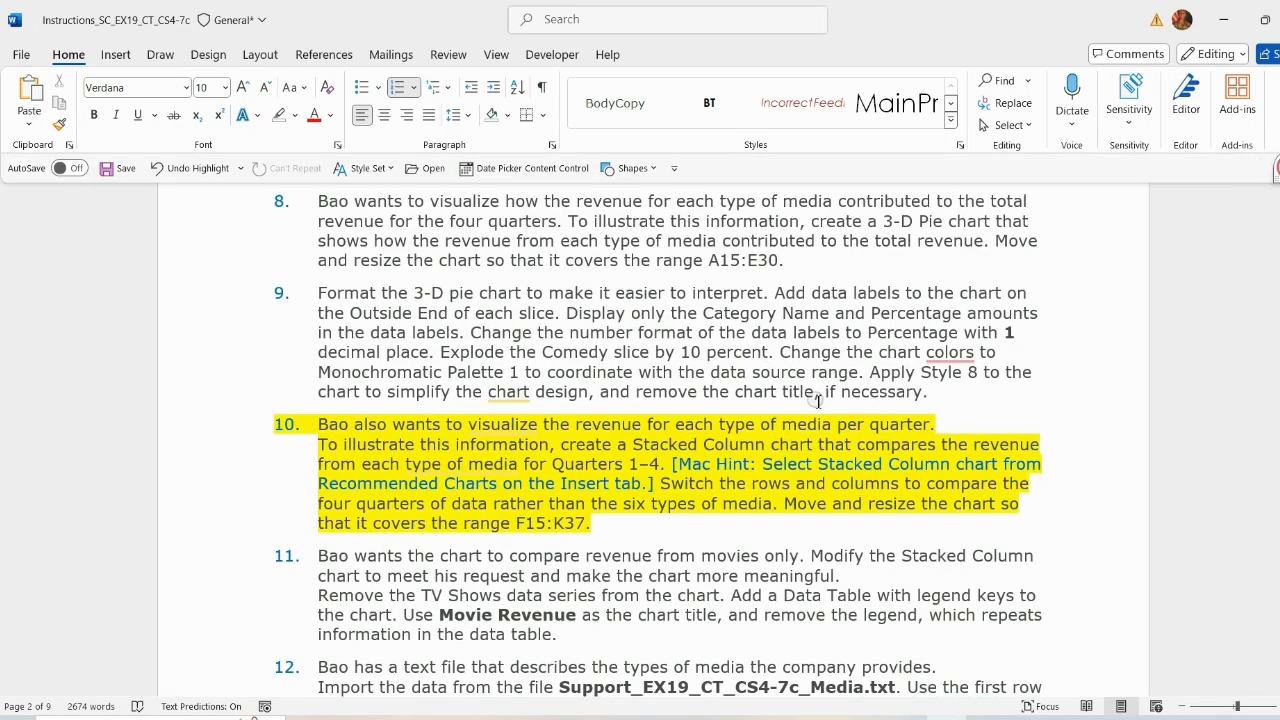
{"action": "scroll", "coordinate": [818, 401], "scroll_direction": "down", "scroll_amount": 1}
{"action": "left_click_drag", "start_coordinate": [640, 333], "coordinate": [814, 334]}
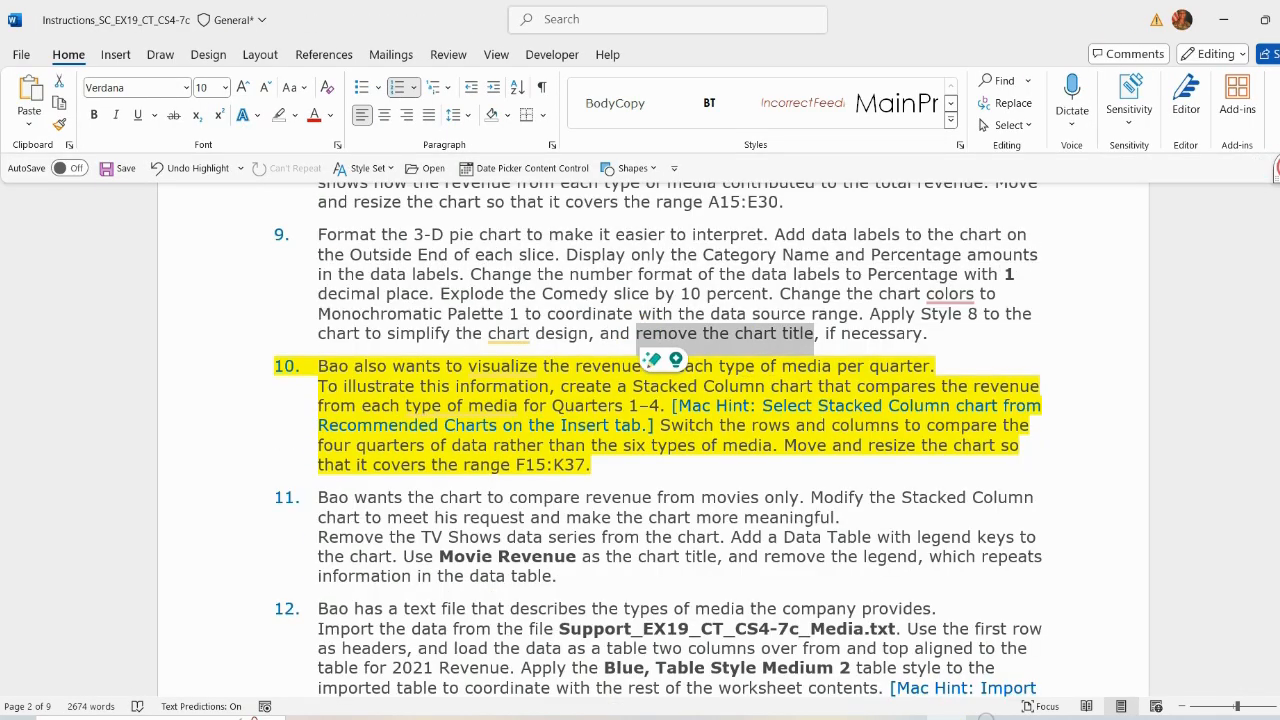
{"action": "left_click", "coordinate": [987, 717]}
{"action": "left_click", "coordinate": [420, 292]}
{"action": "left_click", "coordinate": [505, 282]}
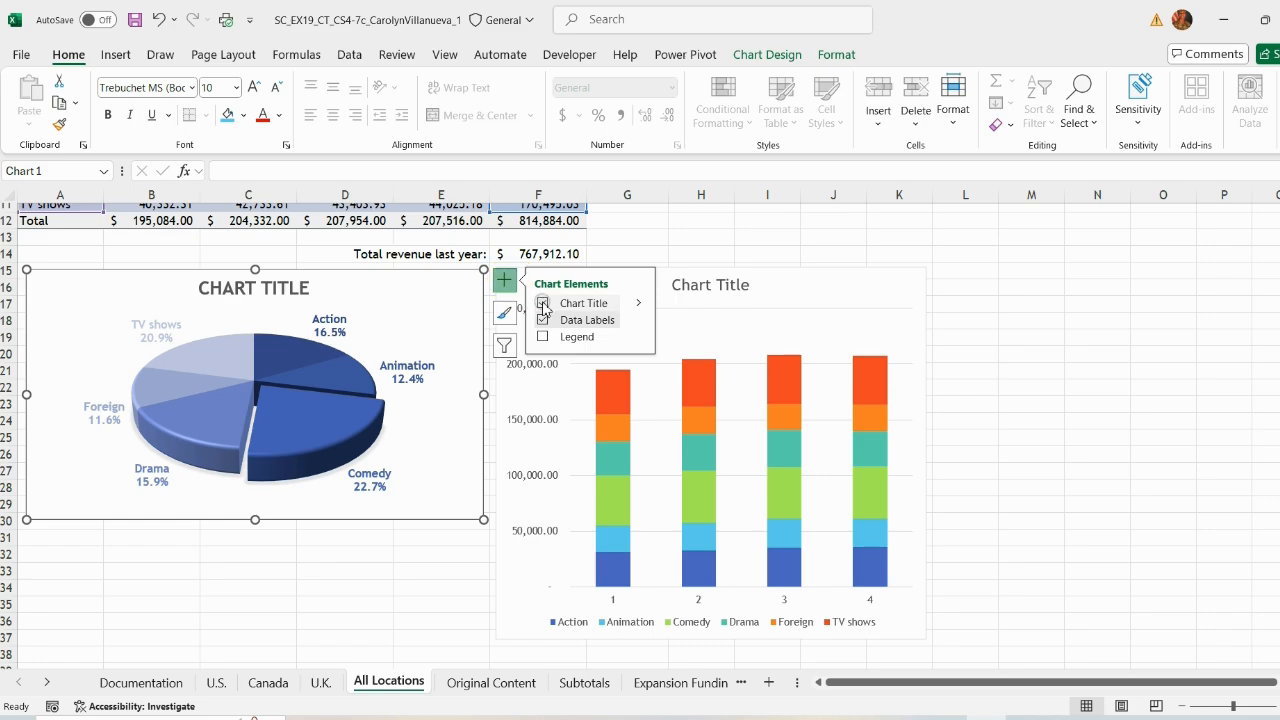
{"action": "left_click", "coordinate": [541, 303]}
{"action": "left_click", "coordinate": [1014, 390]}
Step: Remove the highlight from the finished instruction 10
{"action": "left_click", "coordinate": [841, 291]}
{"action": "left_click", "coordinate": [1000, 717]}
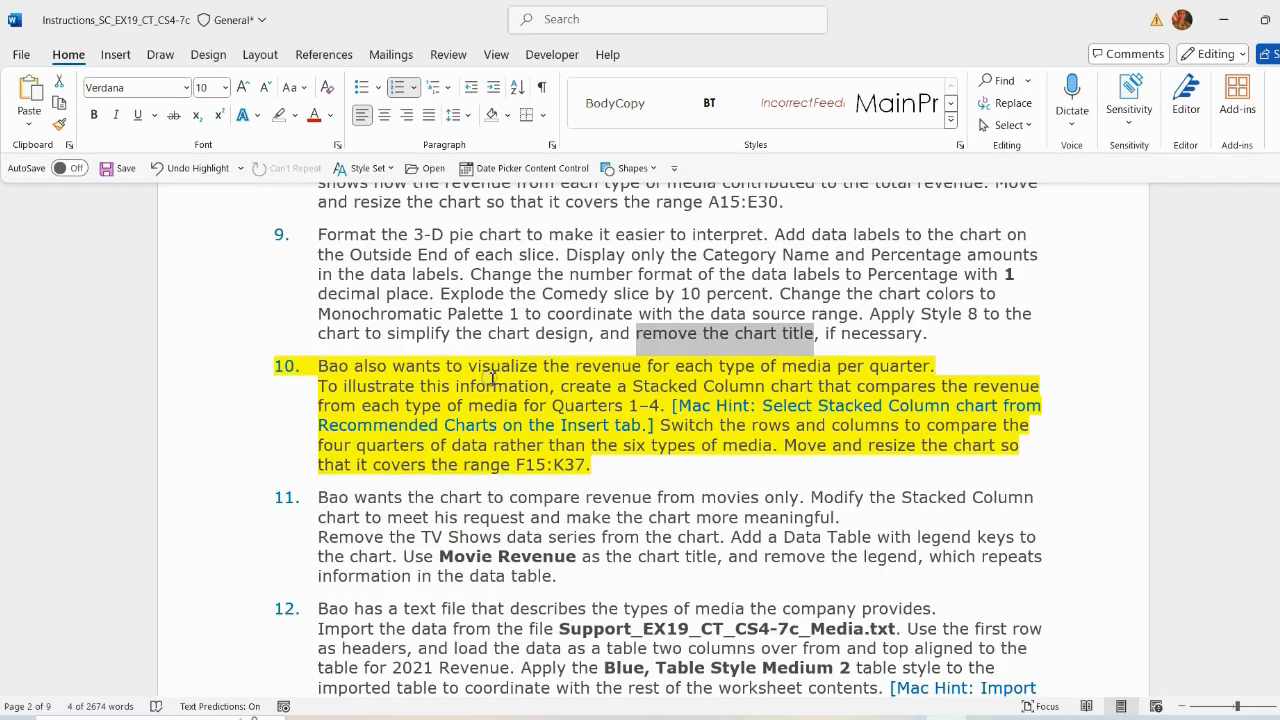
{"action": "left_click", "coordinate": [608, 407]}
{"action": "scroll", "coordinate": [874, 362], "scroll_direction": "down", "scroll_amount": 1}
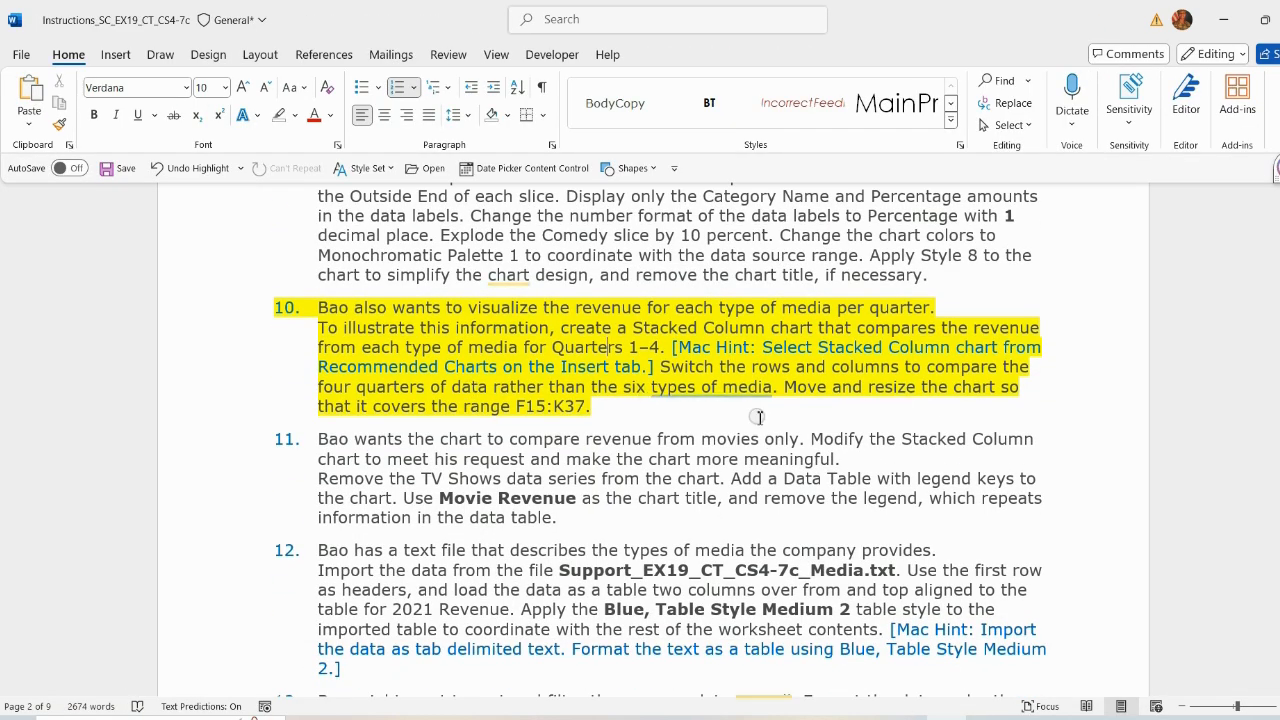
{"action": "mouse_move", "coordinate": [597, 408]}
{"action": "left_mouse_down"}
{"action": "mouse_move", "coordinate": [320, 330]}
{"action": "mouse_move", "coordinate": [338, 307]}
{"action": "mouse_move", "coordinate": [528, 364]}
{"action": "mouse_move", "coordinate": [577, 405]}
{"action": "left_mouse_up"}
{"action": "left_click", "coordinate": [411, 277]}
Step: Highlight instruction 11 in yellow in the instructions document
{"action": "left_click", "coordinate": [502, 467]}
{"action": "scroll", "coordinate": [500, 462], "scroll_direction": "down", "scroll_amount": 2}
{"action": "left_click", "coordinate": [666, 372]}
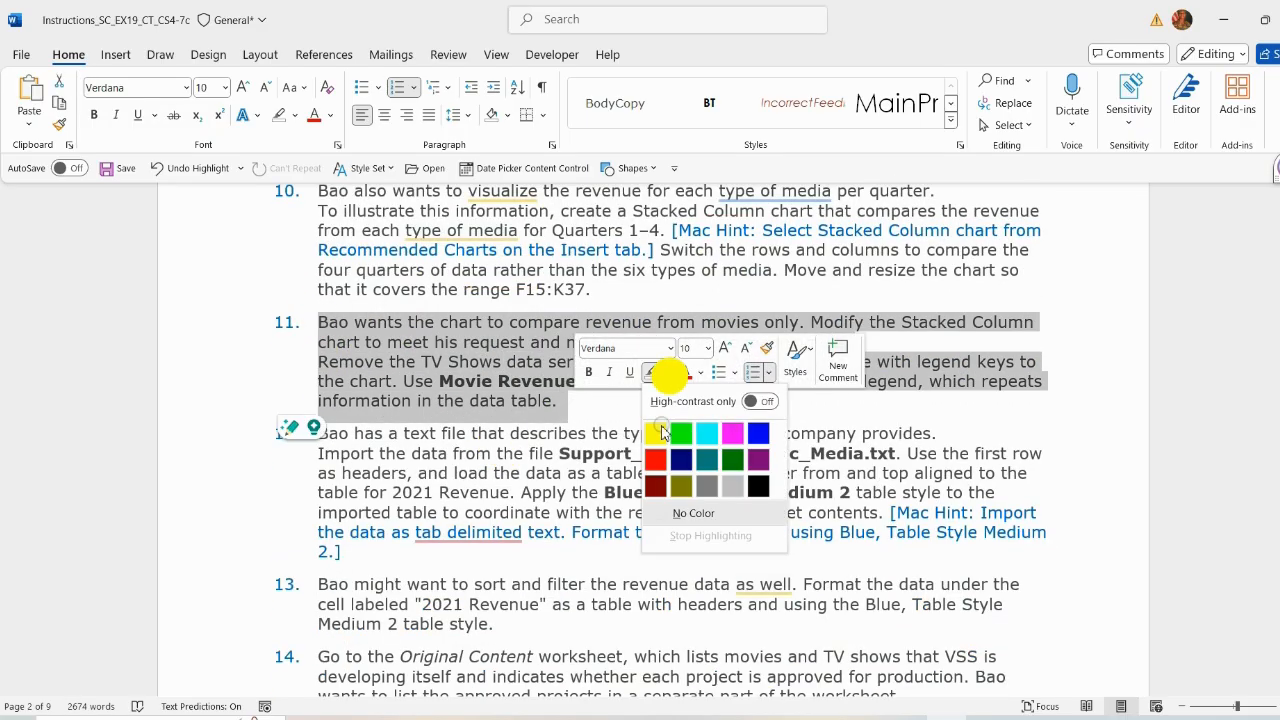
{"action": "left_click", "coordinate": [655, 430]}
{"action": "left_click", "coordinate": [560, 401]}
{"action": "scroll", "coordinate": [480, 380], "scroll_direction": "down", "scroll_amount": 1}
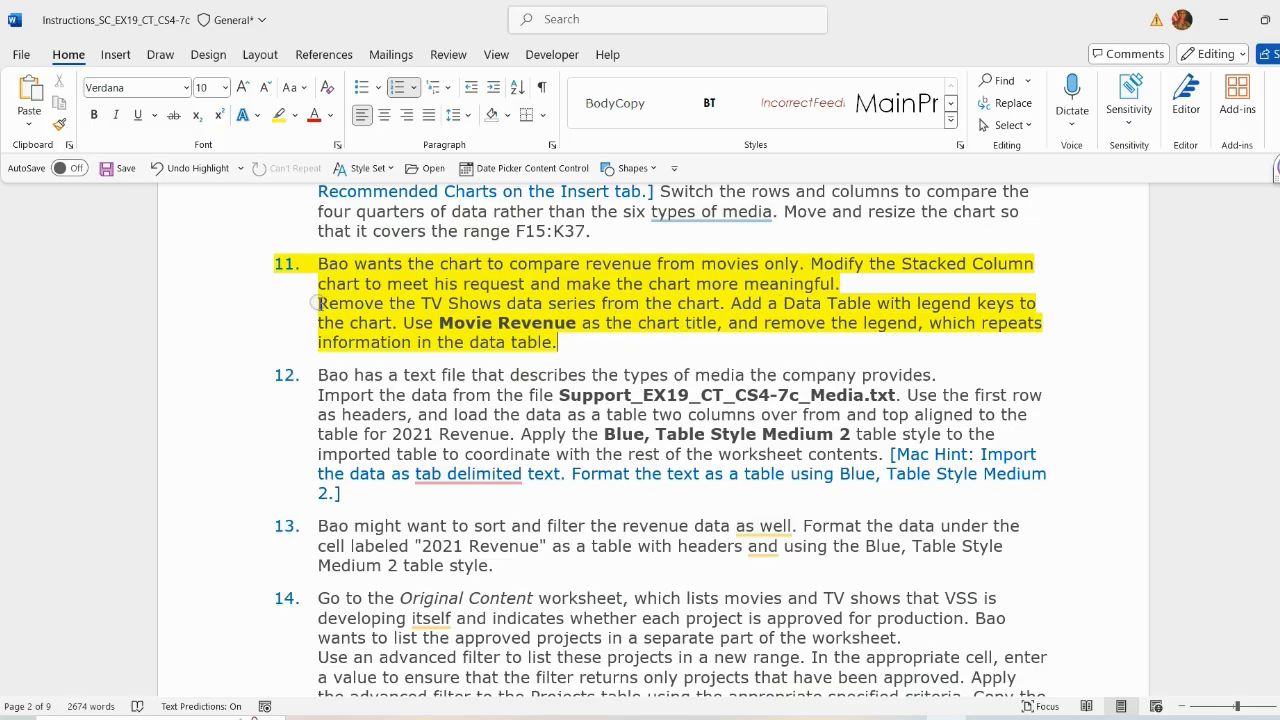
Step: Open Select Data for the stacked column chart to remove the TV Shows data series
{"action": "left_click_drag", "start_coordinate": [320, 303], "coordinate": [718, 303]}
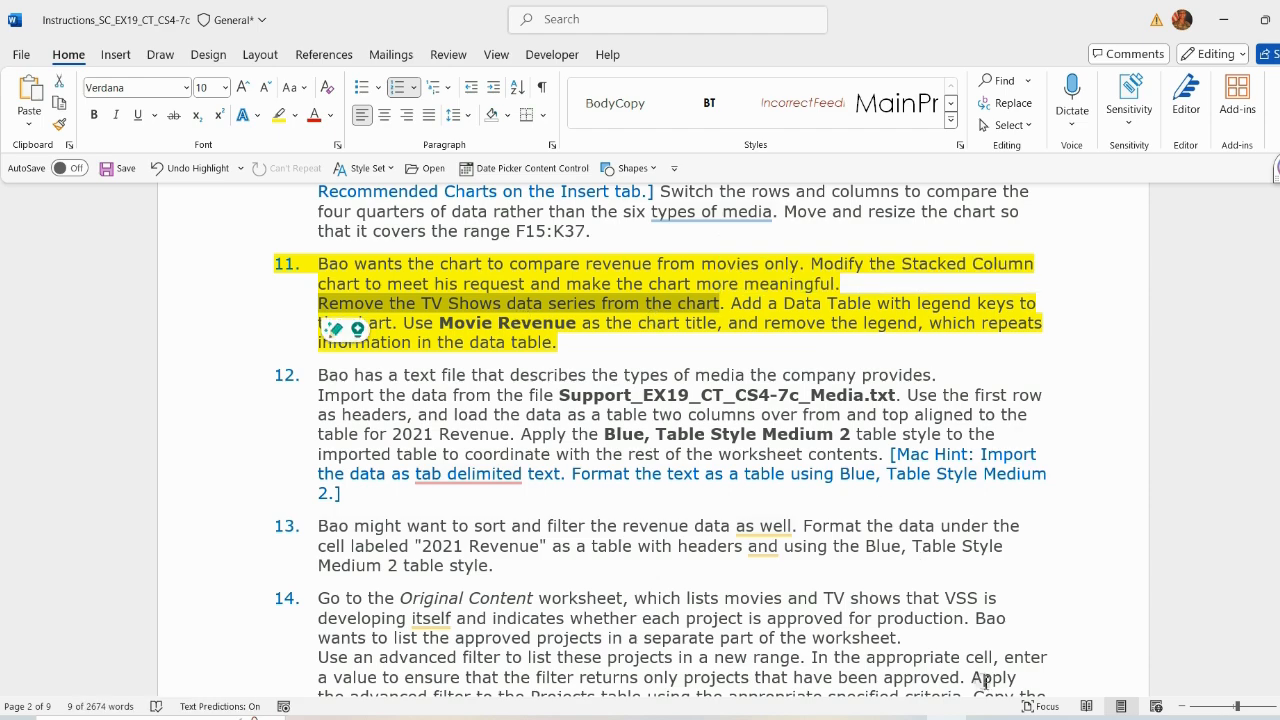
{"action": "left_click", "coordinate": [987, 717]}
{"action": "left_click", "coordinate": [784, 57]}
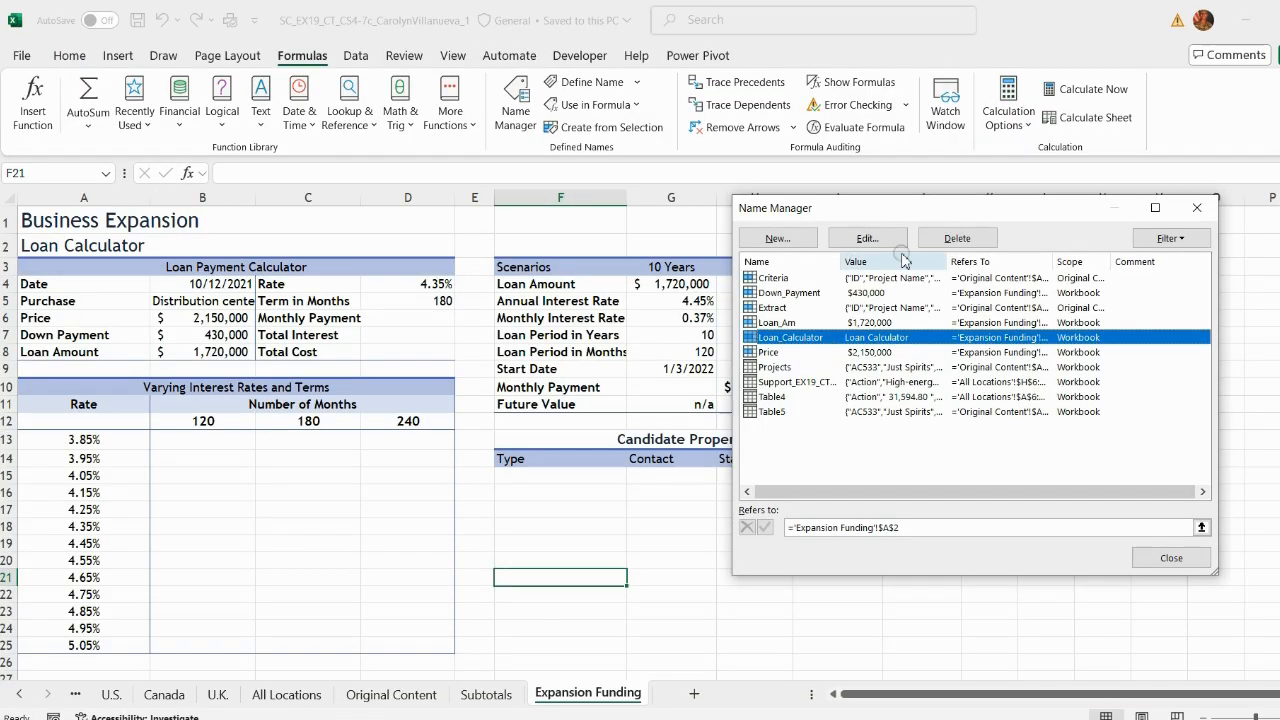
{"action": "left_click", "coordinate": [957, 238]}
{"action": "left_click", "coordinate": [727, 420]}
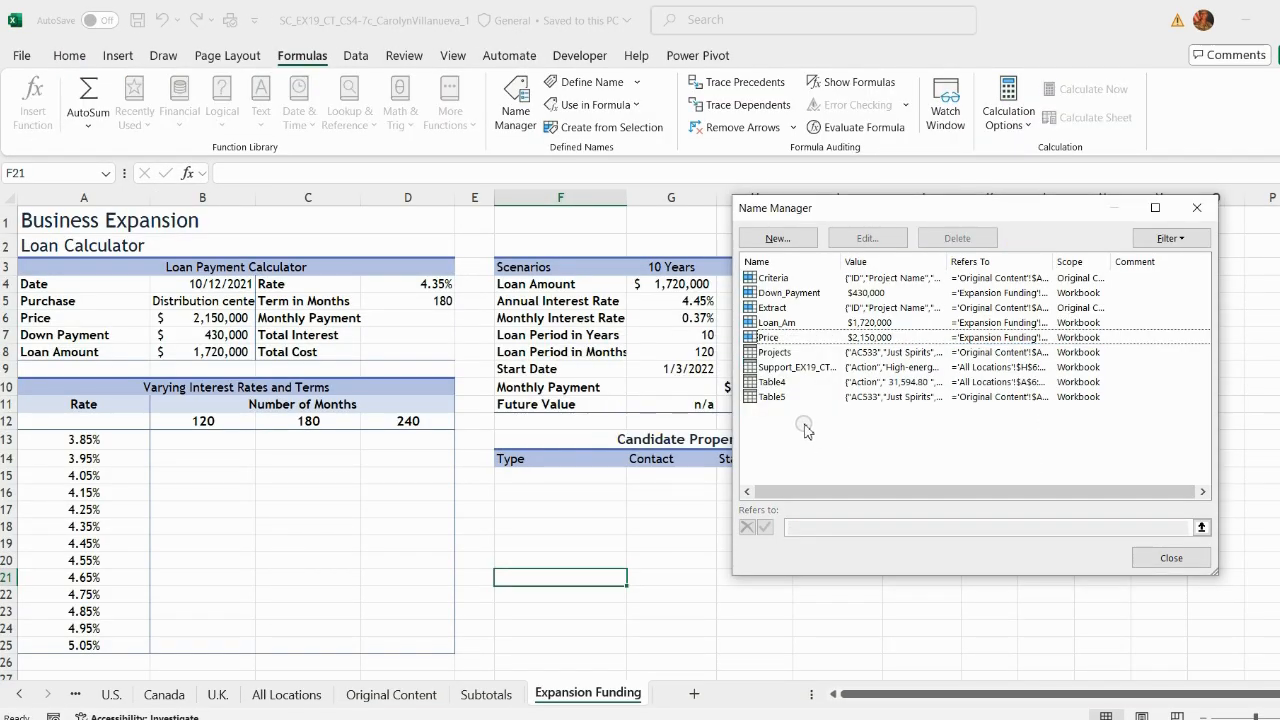
Step: Rename the loan amount defined name to Loan_Amount, copying the new name from instruction 24b in the document
{"action": "left_click", "coordinate": [778, 322]}
{"action": "key", "text": "alt+Tab"}
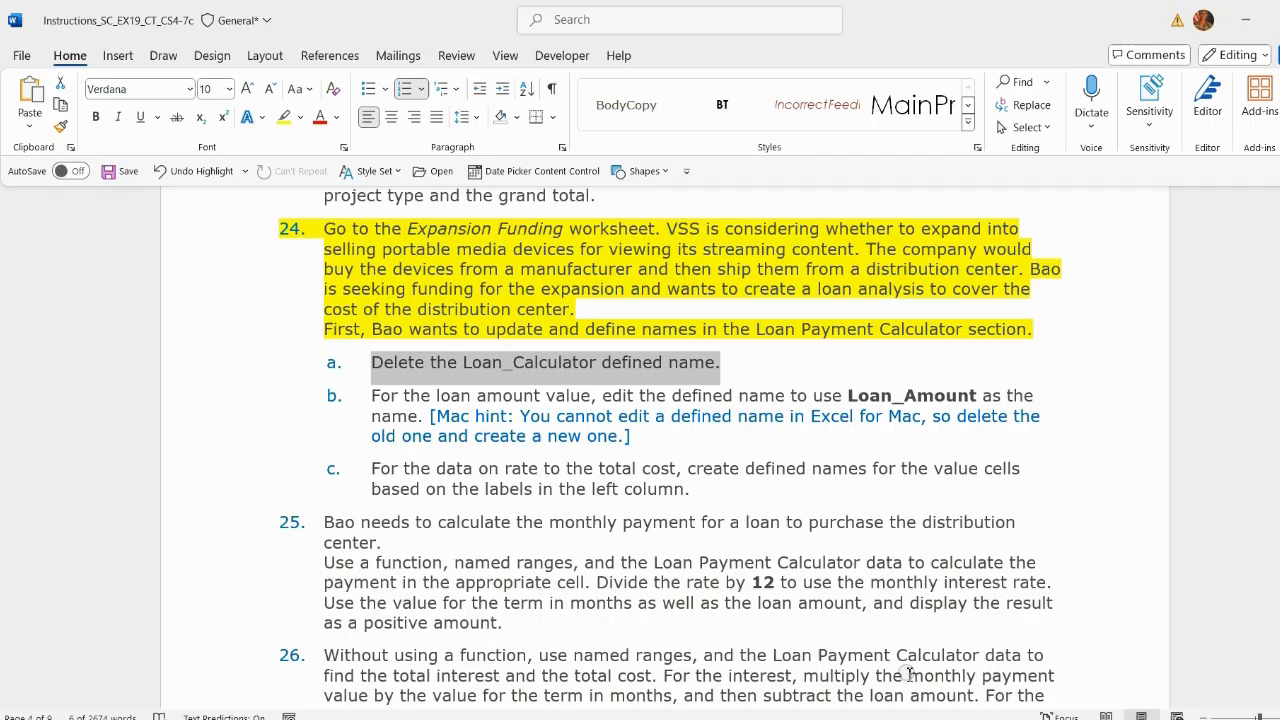
{"action": "left_click", "coordinate": [455, 400]}
{"action": "left_click_drag", "start_coordinate": [374, 397], "coordinate": [763, 438]}
{"action": "left_click", "coordinate": [849, 398]}
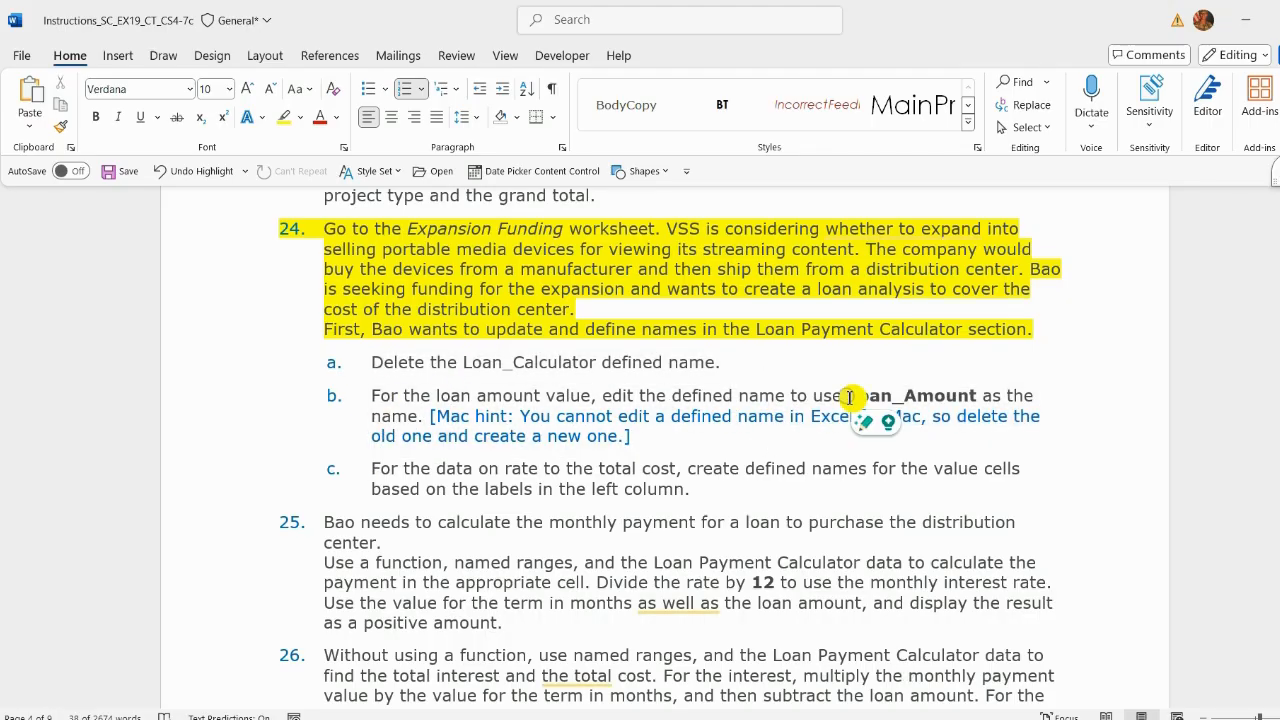
{"action": "left_click_drag", "start_coordinate": [849, 398], "coordinate": [978, 397]}
{"action": "right_click", "coordinate": [977, 397]}
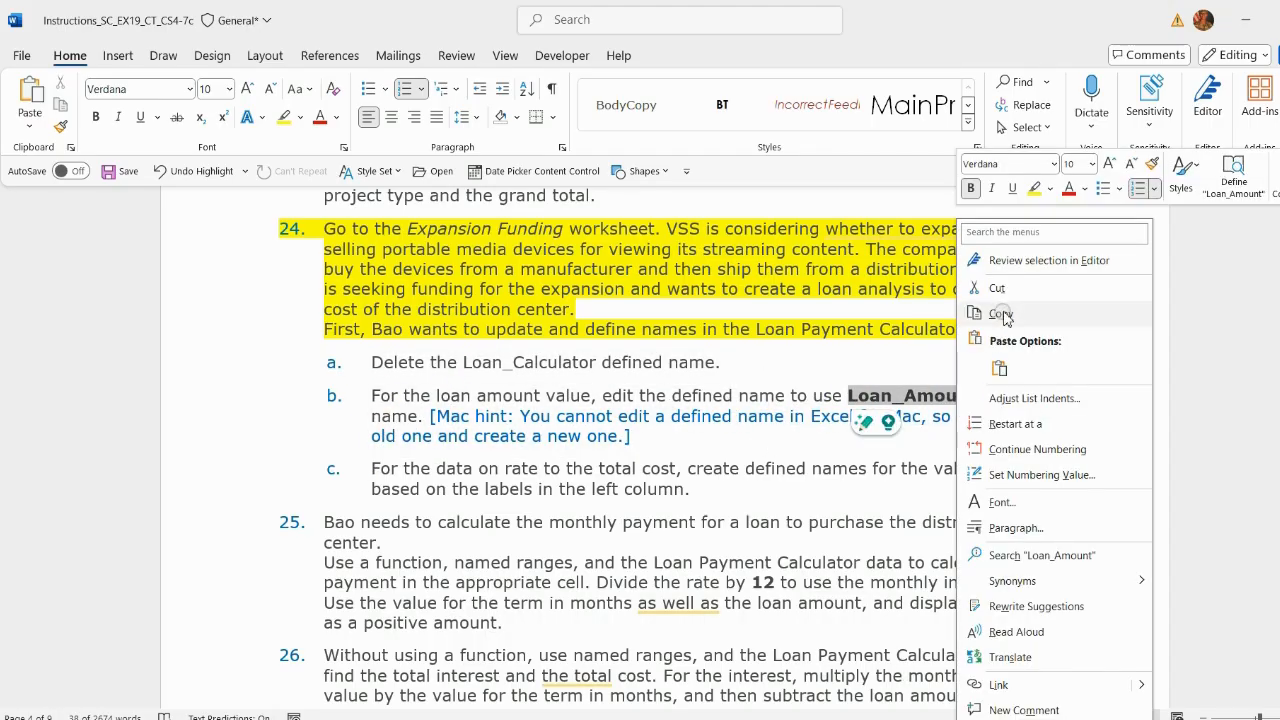
{"action": "left_click", "coordinate": [1001, 315]}
{"action": "key", "text": "alt+Tab"}
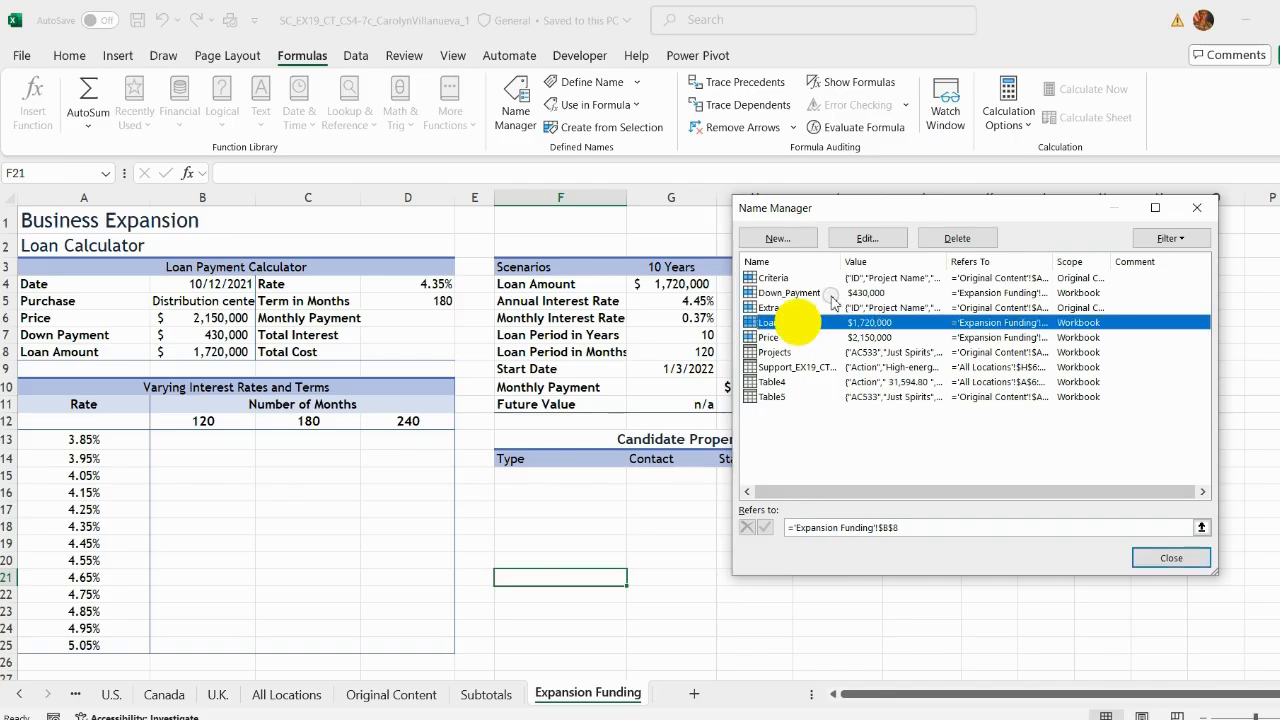
{"action": "left_click", "coordinate": [867, 238]}
{"action": "key", "text": "ctrl+v"}
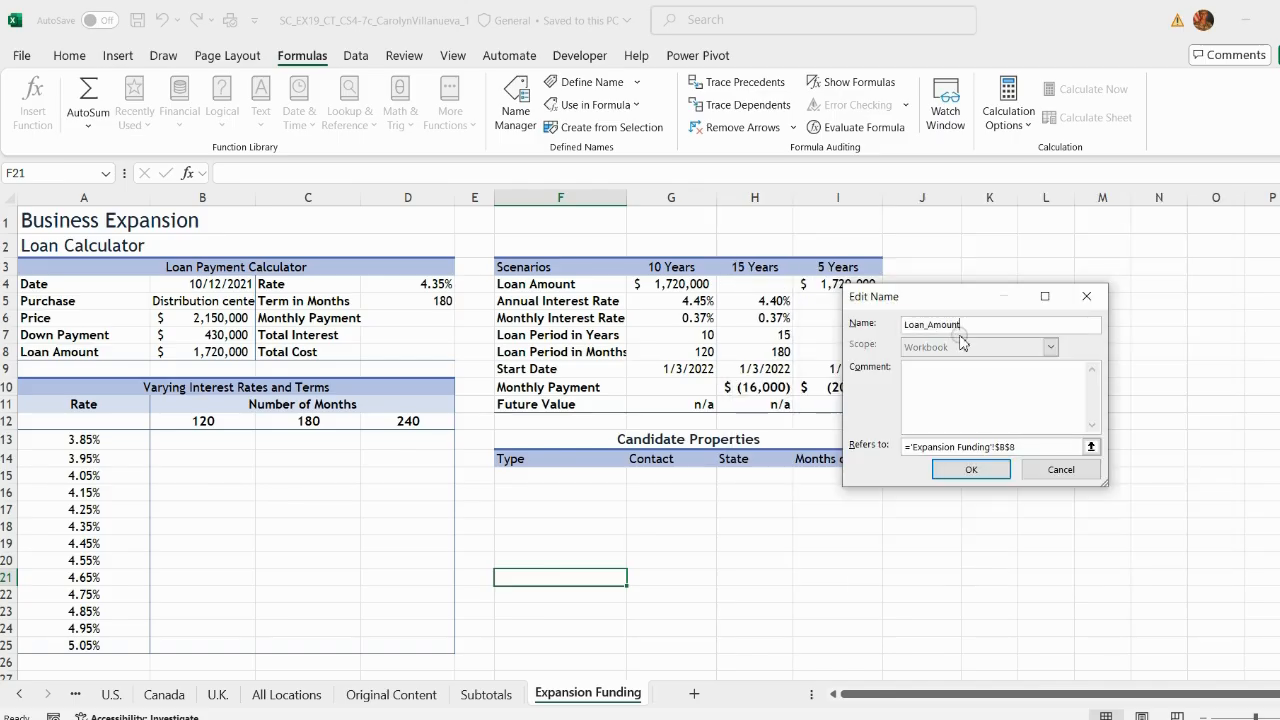
{"action": "left_click", "coordinate": [971, 469]}
{"action": "left_click", "coordinate": [1155, 562]}
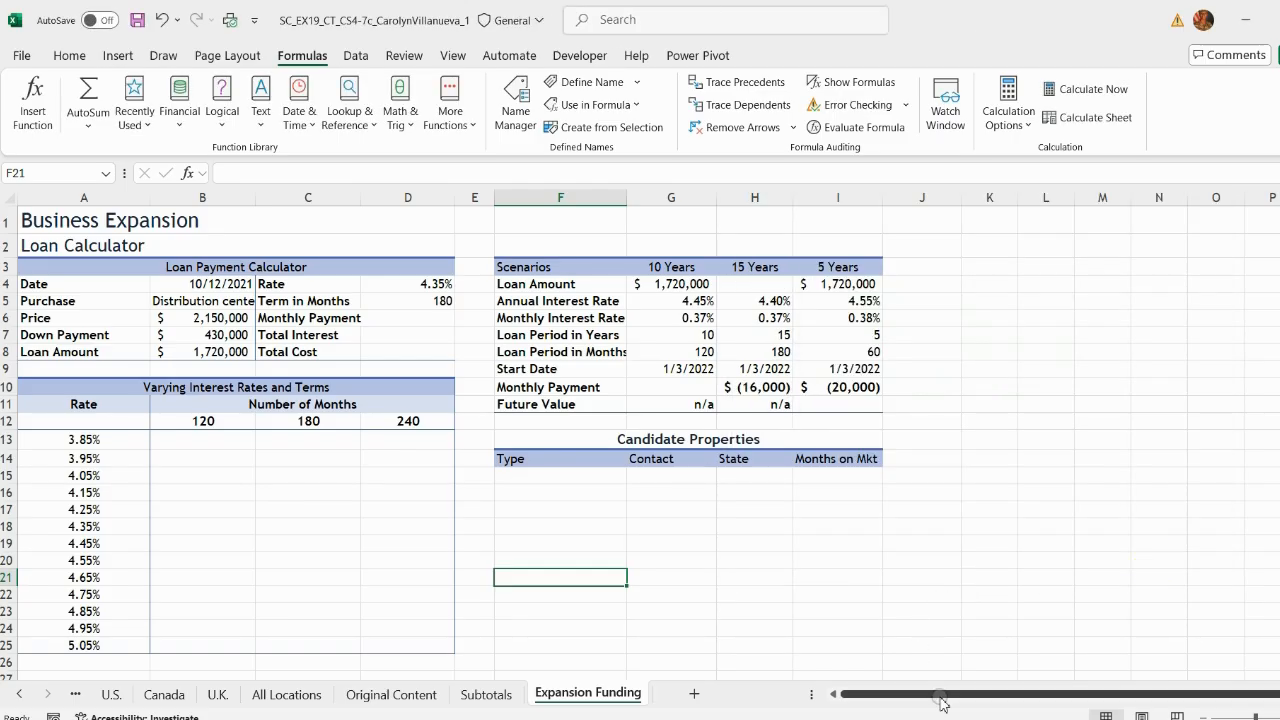
Step: Create defined names for the Rate through Total Cost values from the labels in the left column
{"action": "key", "text": "alt+Tab"}
{"action": "left_click", "coordinate": [497, 470]}
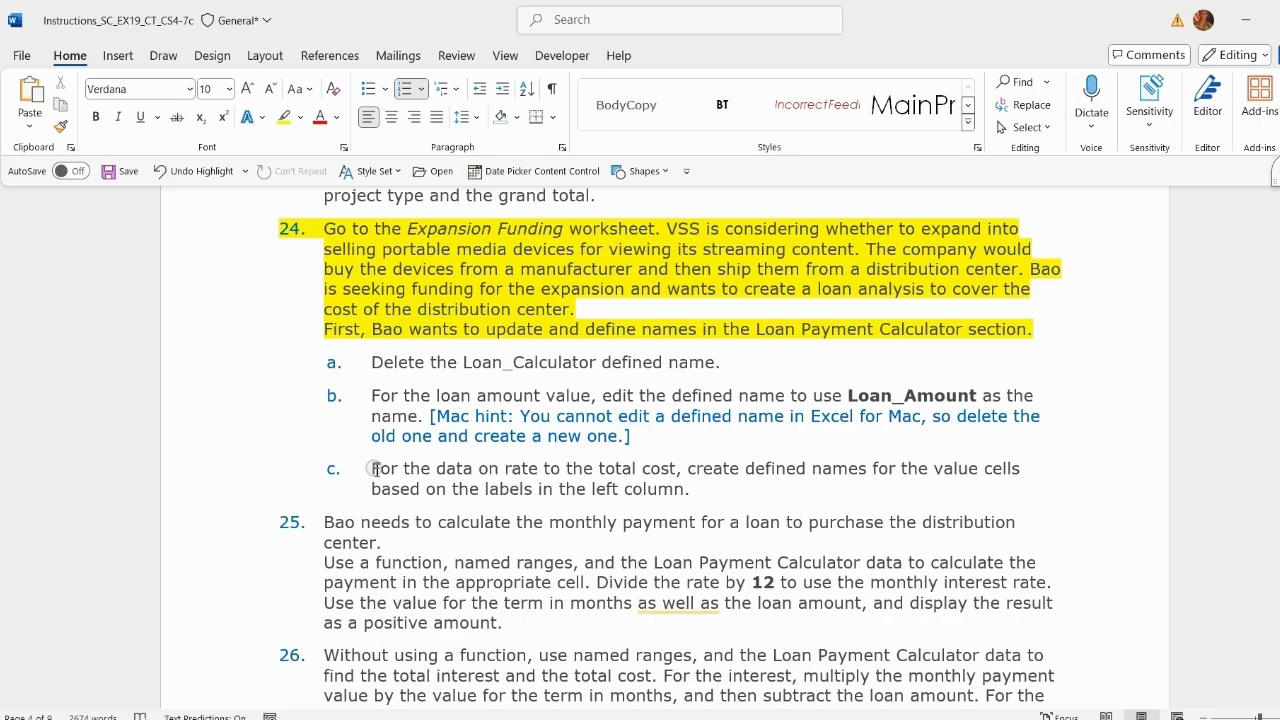
{"action": "left_click_drag", "start_coordinate": [372, 468], "coordinate": [790, 486]}
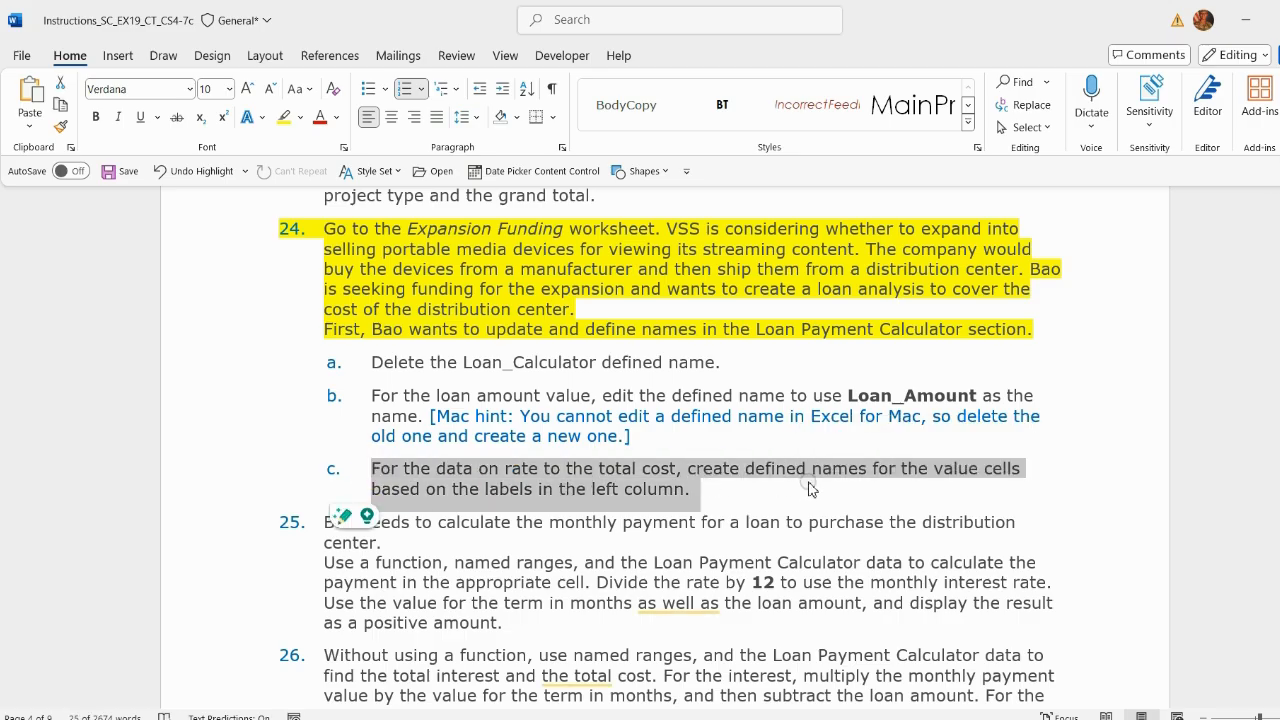
{"action": "scroll", "coordinate": [810, 488], "scroll_direction": "down", "scroll_amount": 1}
{"action": "key", "text": "alt+Tab"}
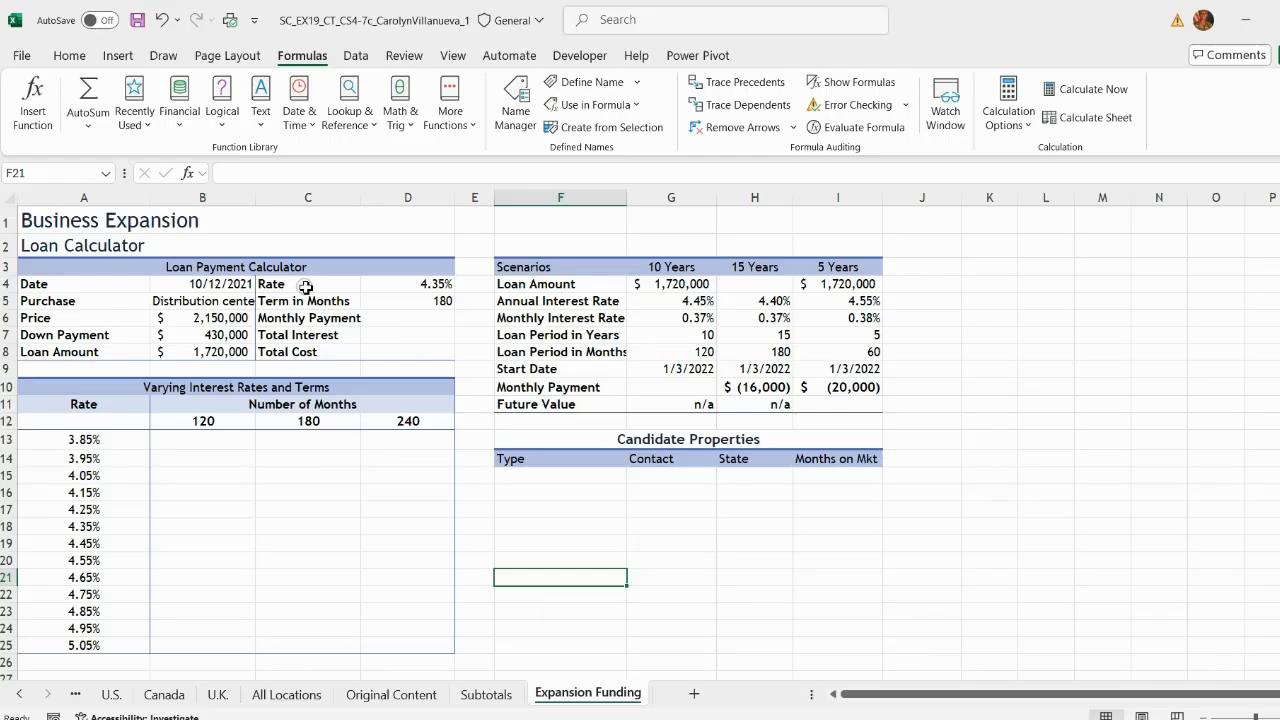
{"action": "left_click_drag", "start_coordinate": [306, 288], "coordinate": [410, 352]}
{"action": "left_click", "coordinate": [600, 127]}
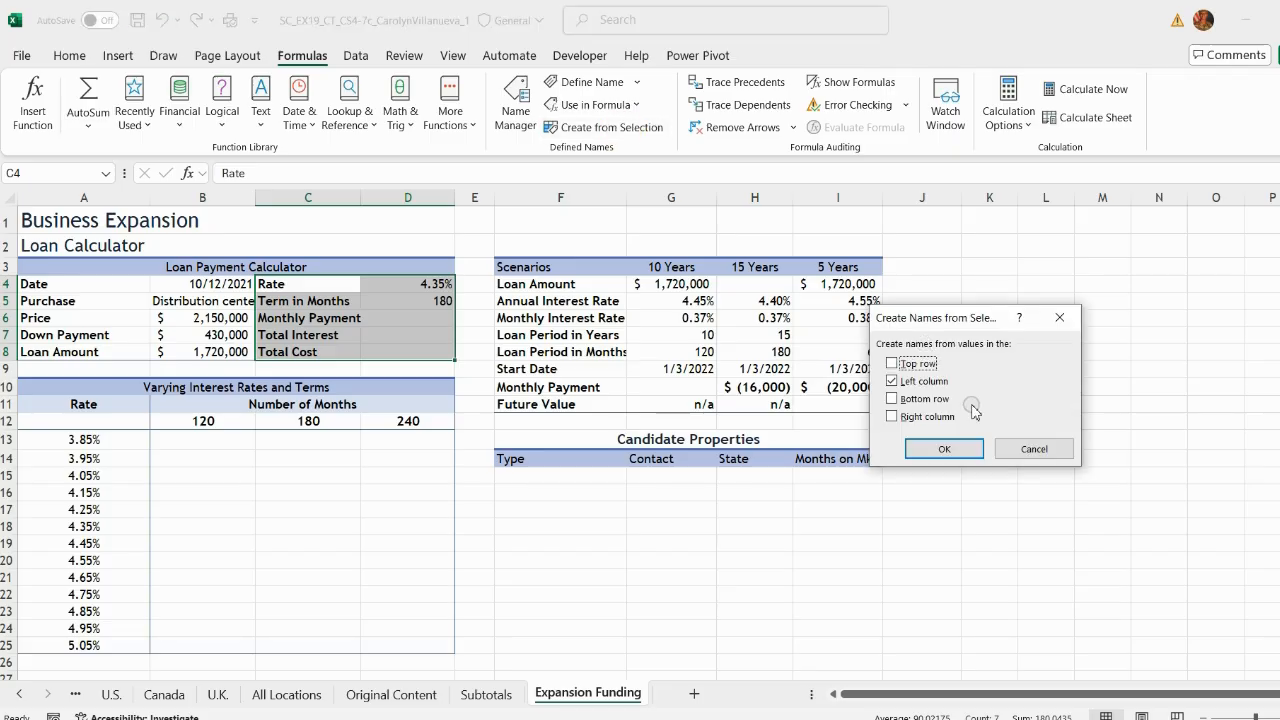
{"action": "left_click", "coordinate": [946, 449]}
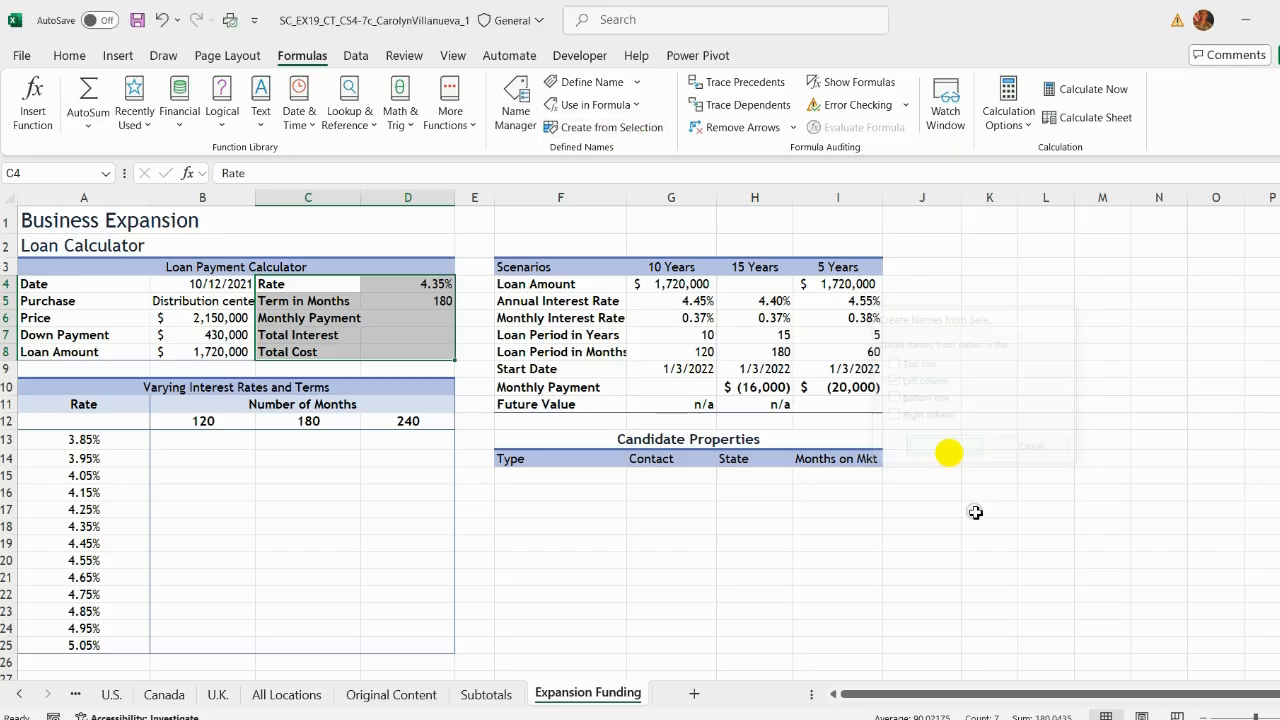
{"action": "left_click", "coordinate": [414, 318]}
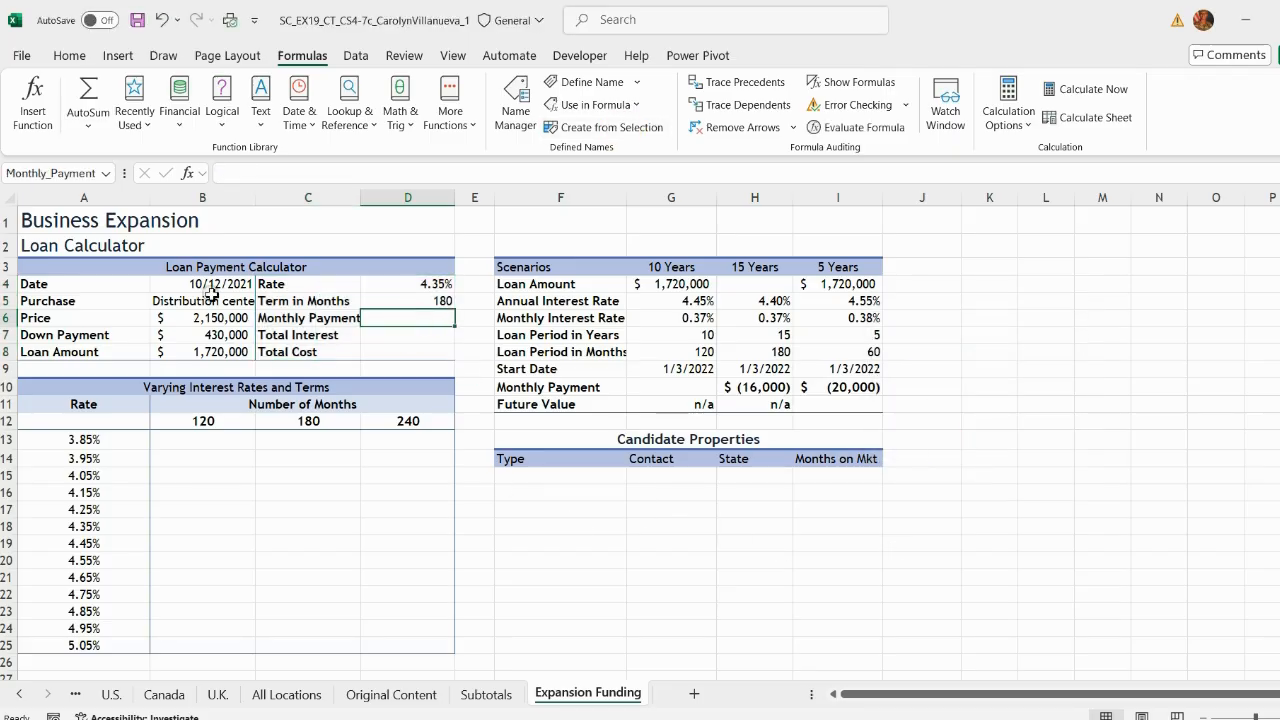
{"action": "left_click", "coordinate": [405, 334]}
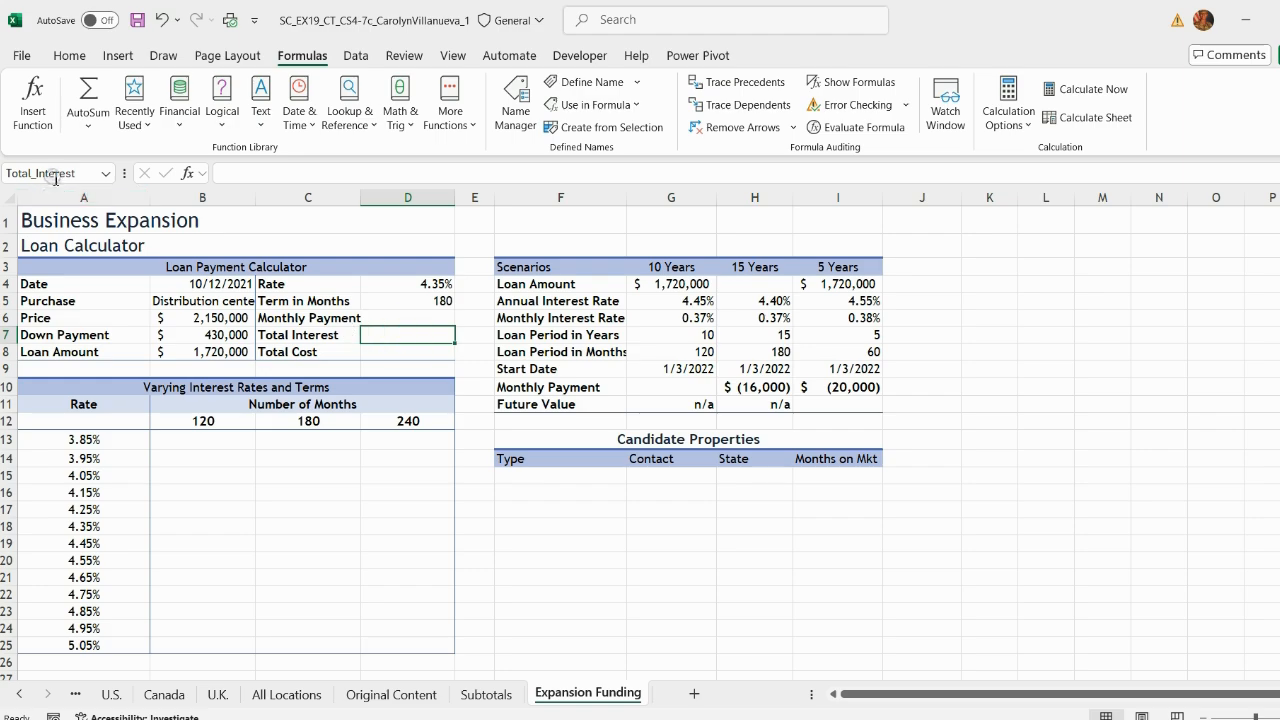
{"action": "left_click", "coordinate": [396, 351]}
{"action": "left_click", "coordinate": [420, 318]}
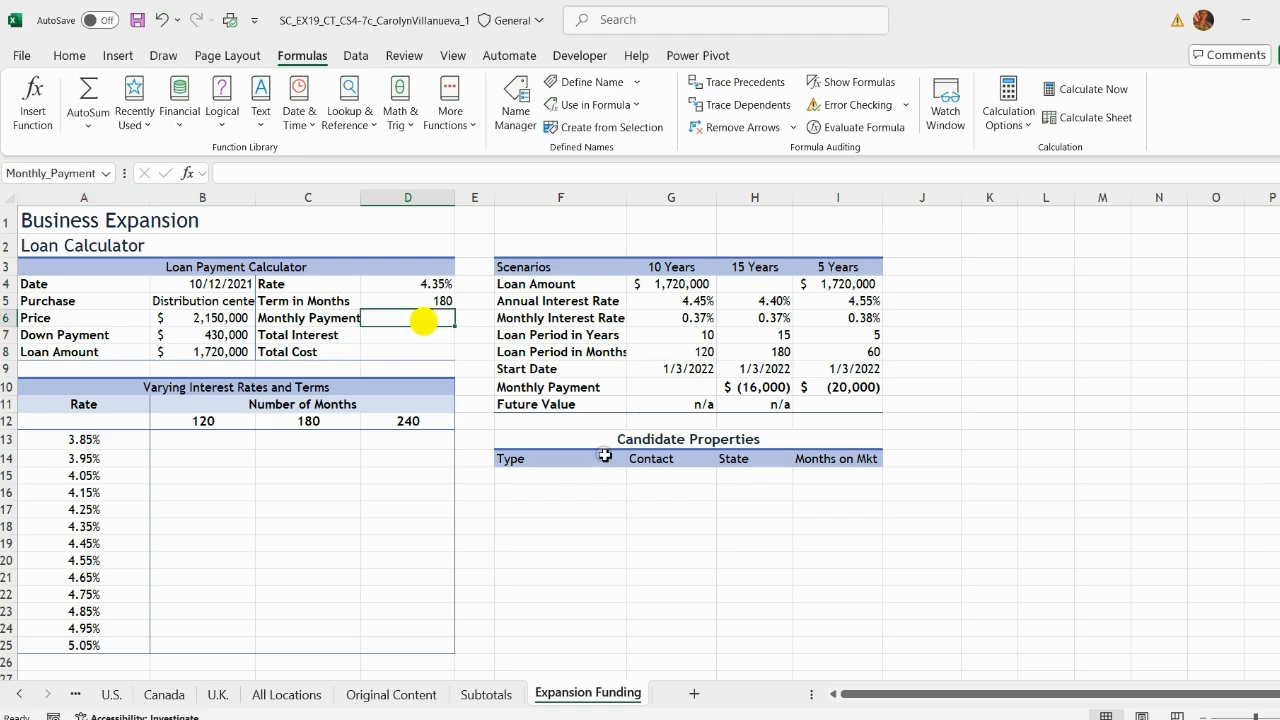
Step: Highlight instruction 25 in yellow in the instructions document
{"action": "key", "text": "alt+Tab"}
{"action": "left_click_drag", "start_coordinate": [328, 344], "coordinate": [606, 446]}
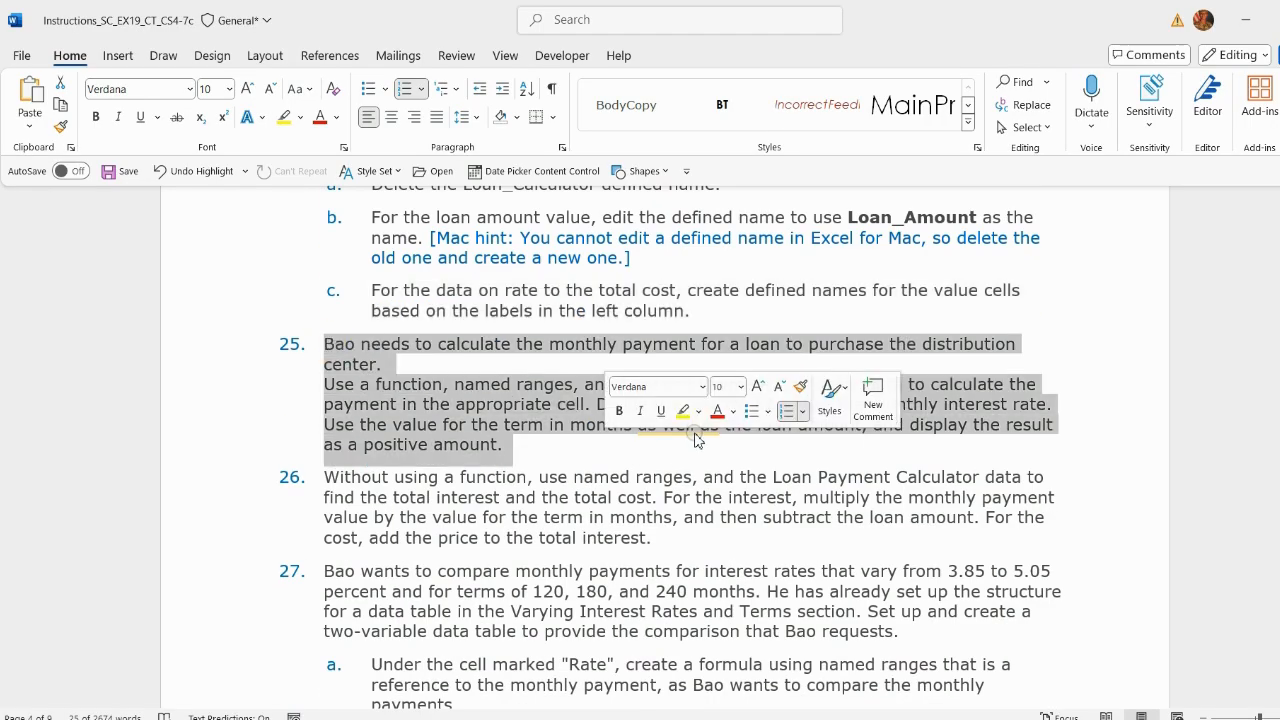
{"action": "left_click", "coordinate": [686, 412]}
{"action": "left_click", "coordinate": [558, 442]}
{"action": "scroll", "coordinate": [500, 420], "scroll_direction": "down", "scroll_amount": 1}
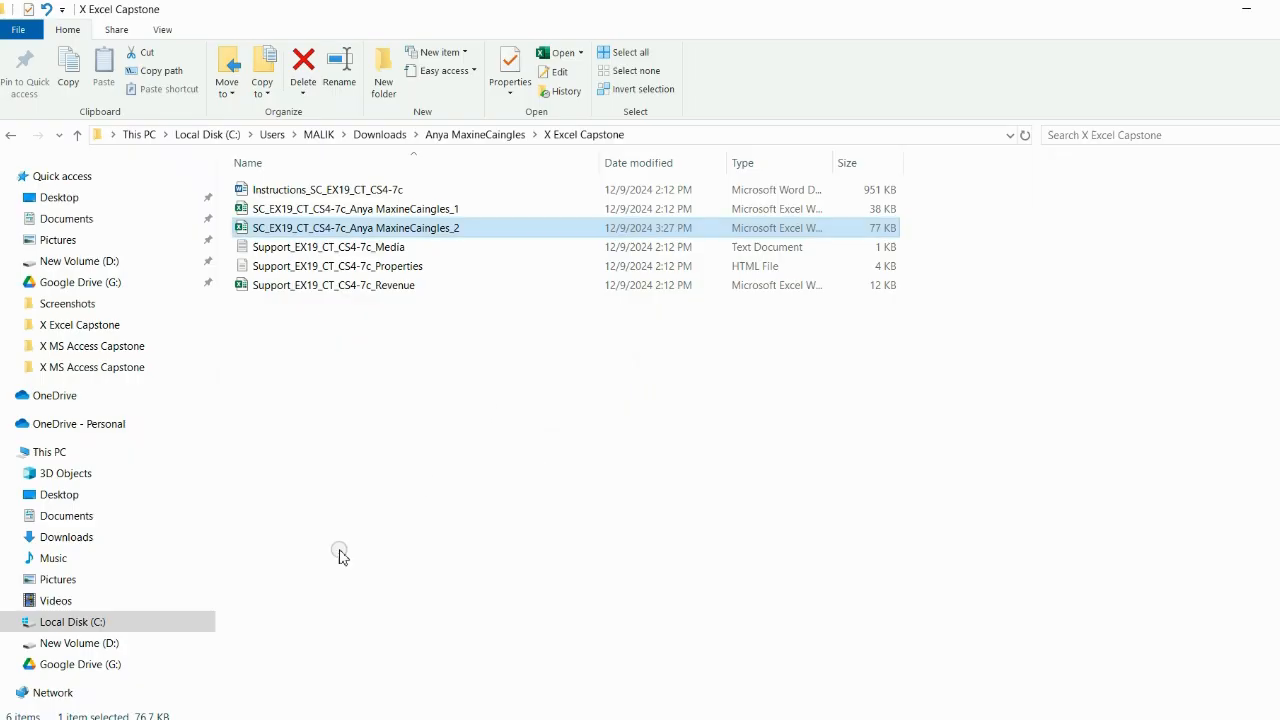
Step: Open the second completed capstone workbook from the X Excel Capstone folder for reference
{"action": "left_click", "coordinate": [77, 134]}
{"action": "left_click", "coordinate": [77, 135]}
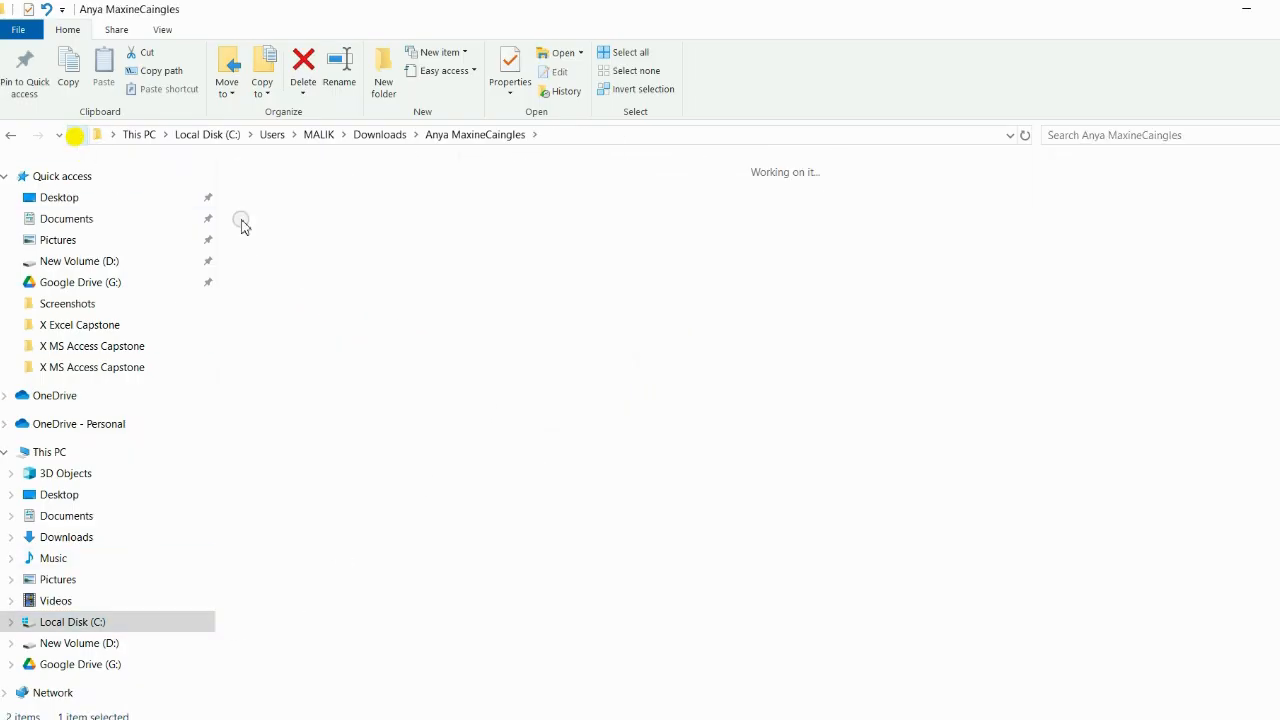
{"action": "double_click", "coordinate": [475, 275]}
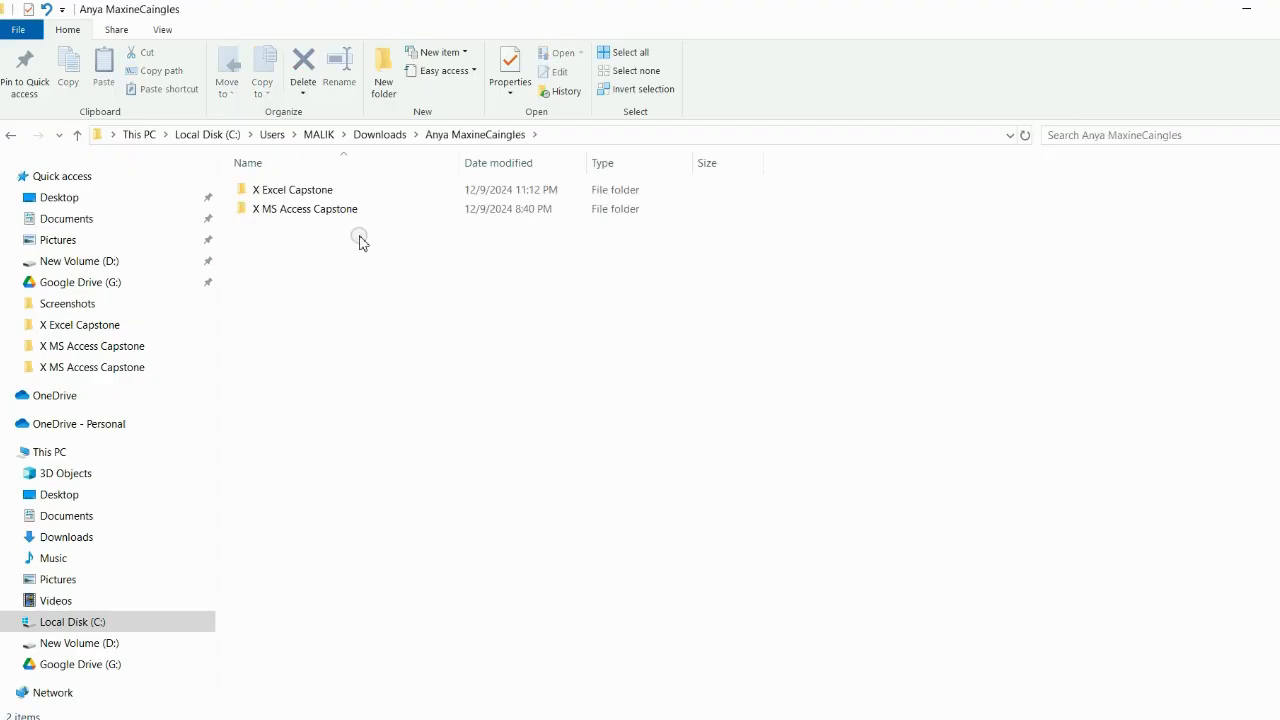
{"action": "double_click", "coordinate": [330, 191]}
{"action": "double_click", "coordinate": [445, 232]}
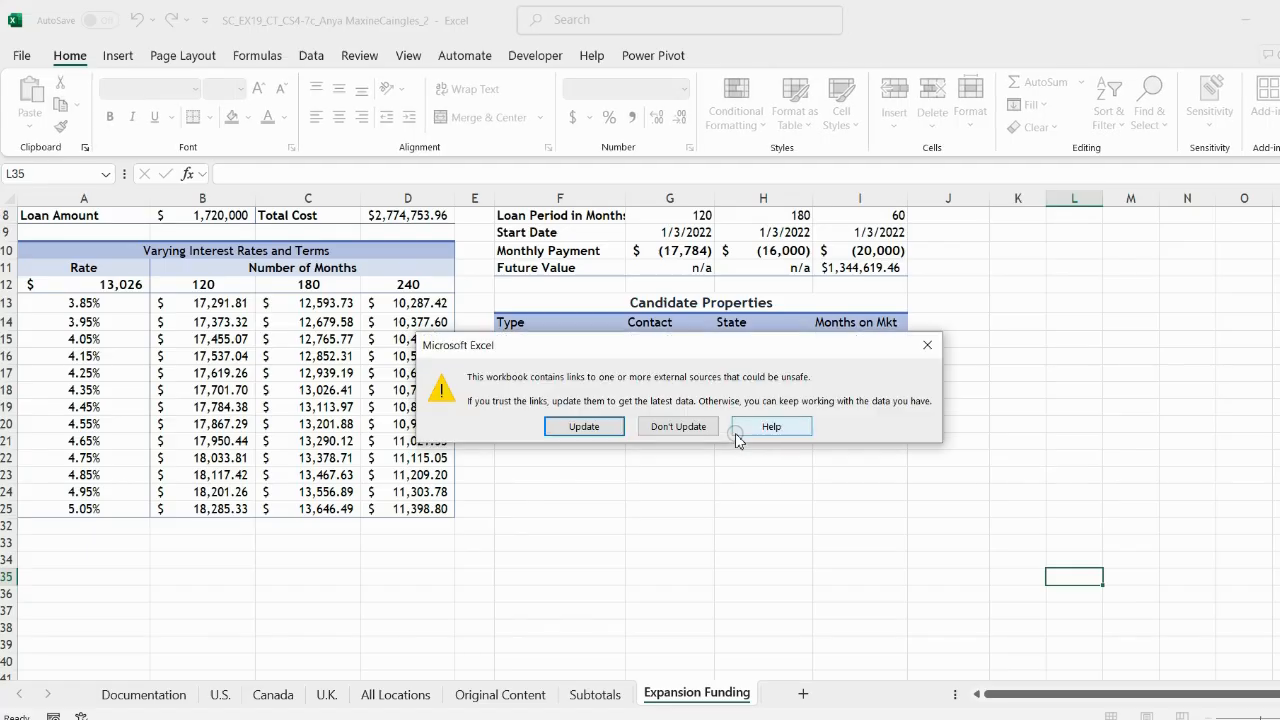
Step: Enter the monthly payment formula =-PMT(Rate/12,Term_in_Months,Loan_Amount) in the loan calculator, following the reference workbook
{"action": "left_click", "coordinate": [676, 427]}
{"action": "scroll", "coordinate": [590, 531], "scroll_direction": "up", "scroll_amount": 3}
{"action": "left_click", "coordinate": [405, 320]}
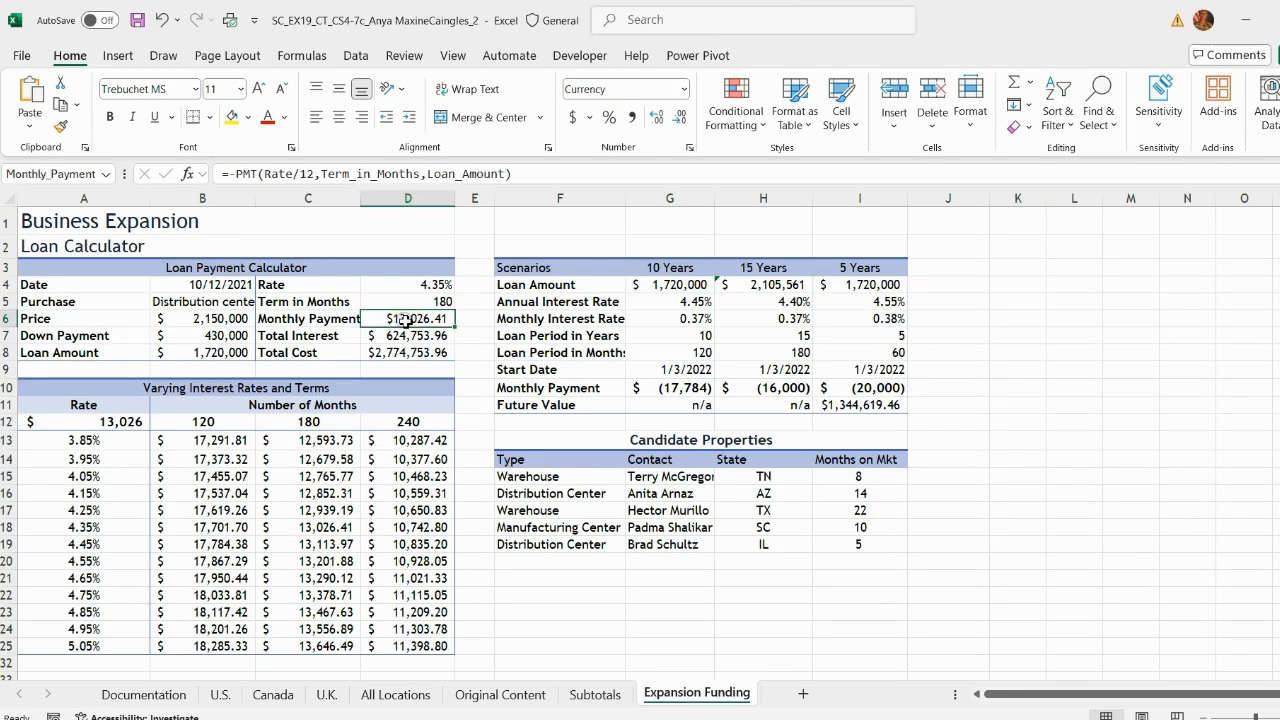
{"action": "left_click", "coordinate": [520, 175]}
{"action": "key", "text": "Return"}
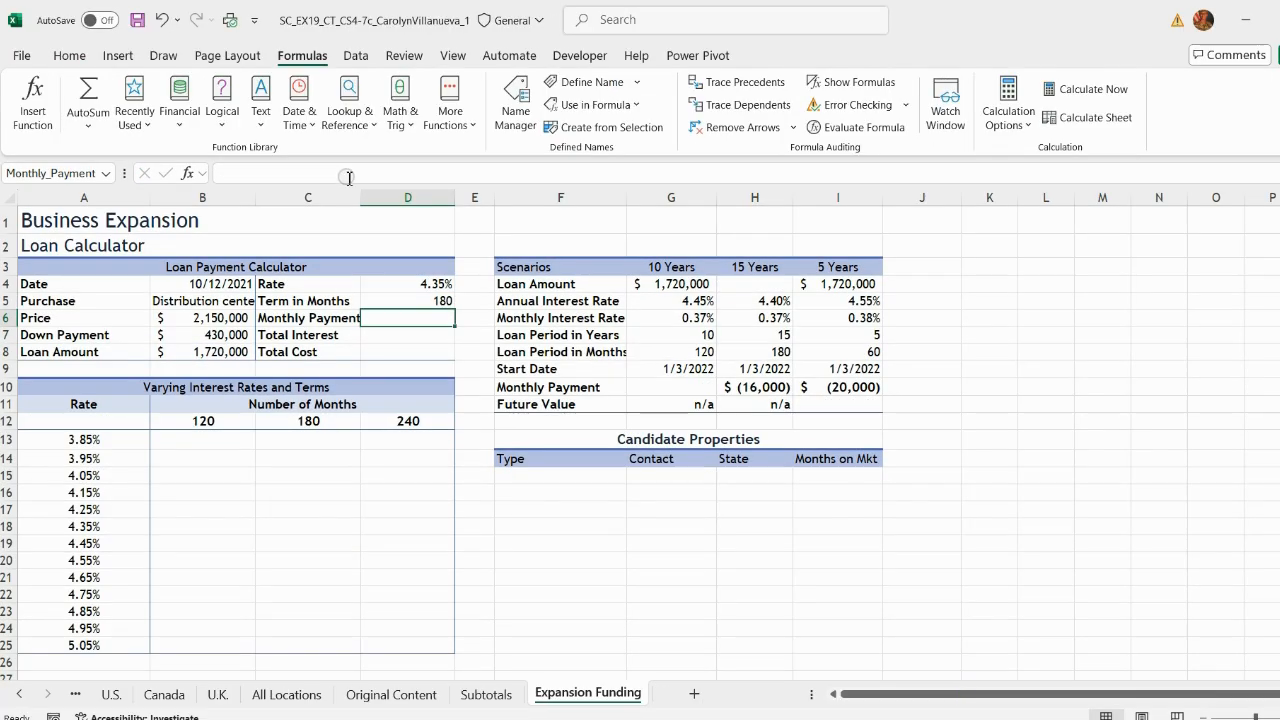
{"action": "key", "text": "F2"}
{"action": "key", "text": "Return"}
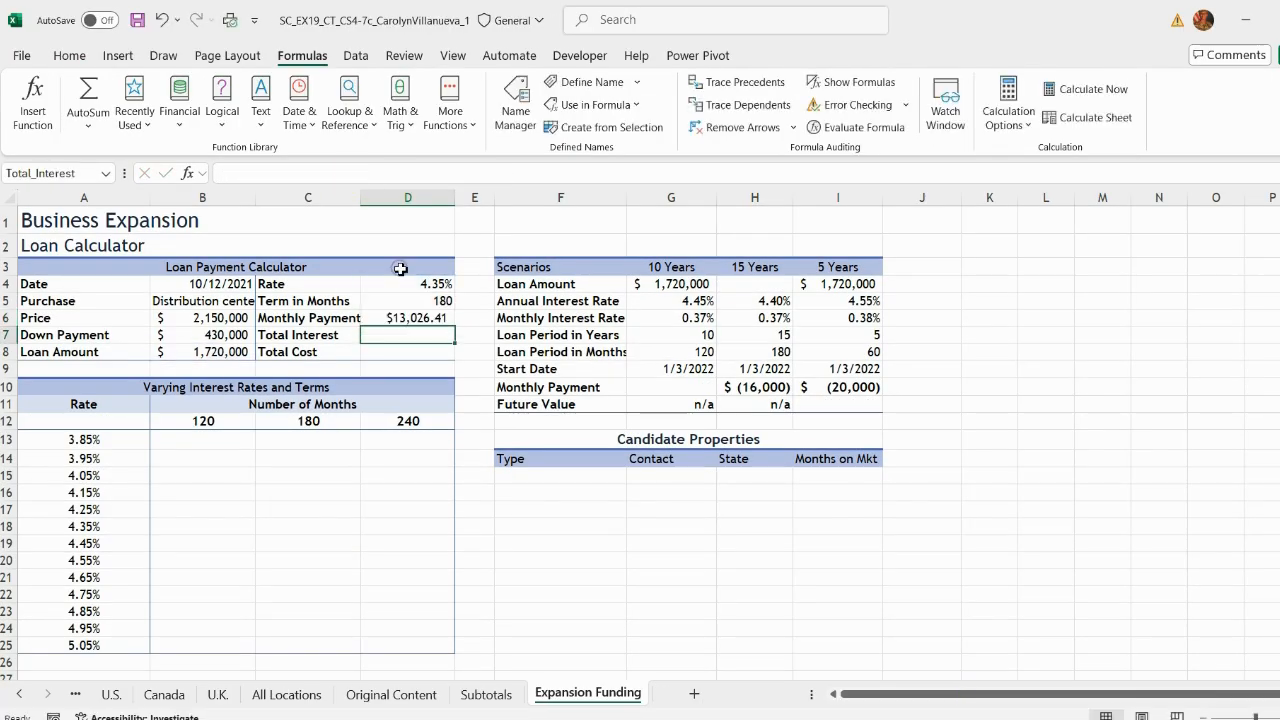
Step: Copy the total interest formula =(Monthly_Payment*Term_in_Months)-Loan_Amount from the reference workbook into the Total Interest cell
{"action": "left_click", "coordinate": [74, 57]}
{"action": "left_click", "coordinate": [1003, 719]}
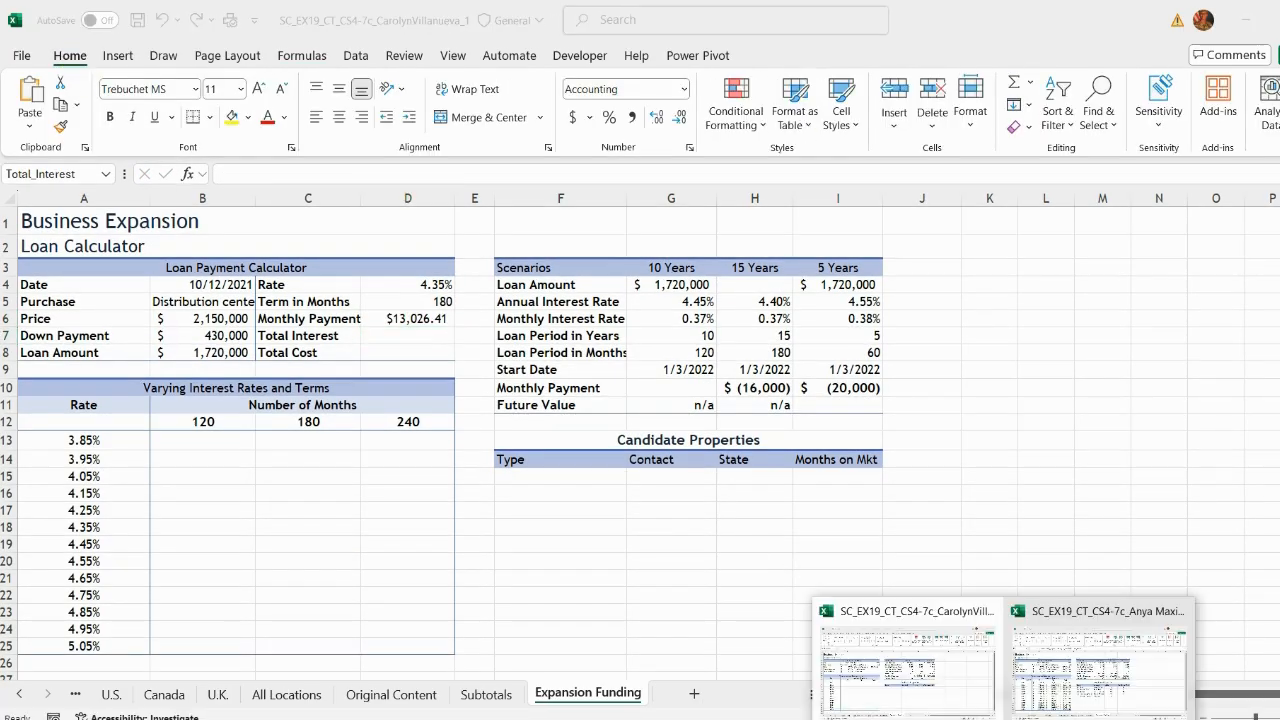
{"action": "mouse_move", "coordinate": [1080, 670]}
{"action": "left_click", "coordinate": [1063, 670]}
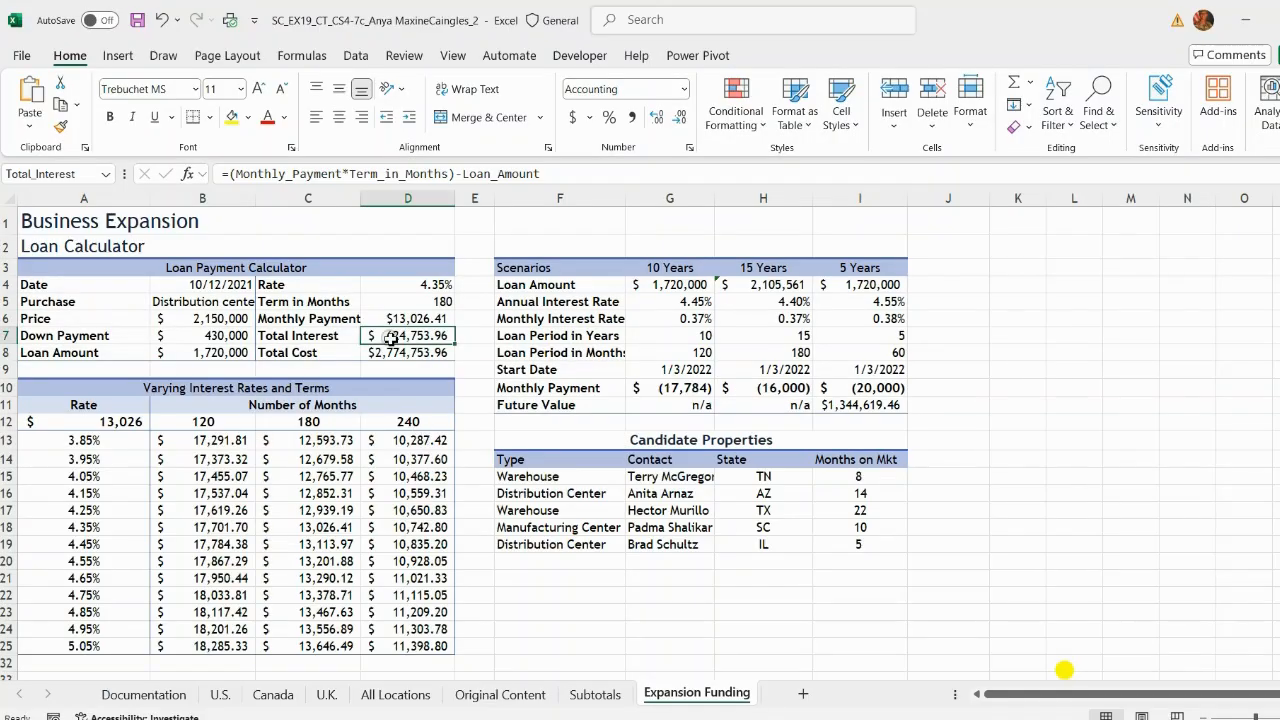
{"action": "left_click", "coordinate": [552, 176]}
{"action": "key", "text": "ctrl+a"}
{"action": "key", "text": "Return"}
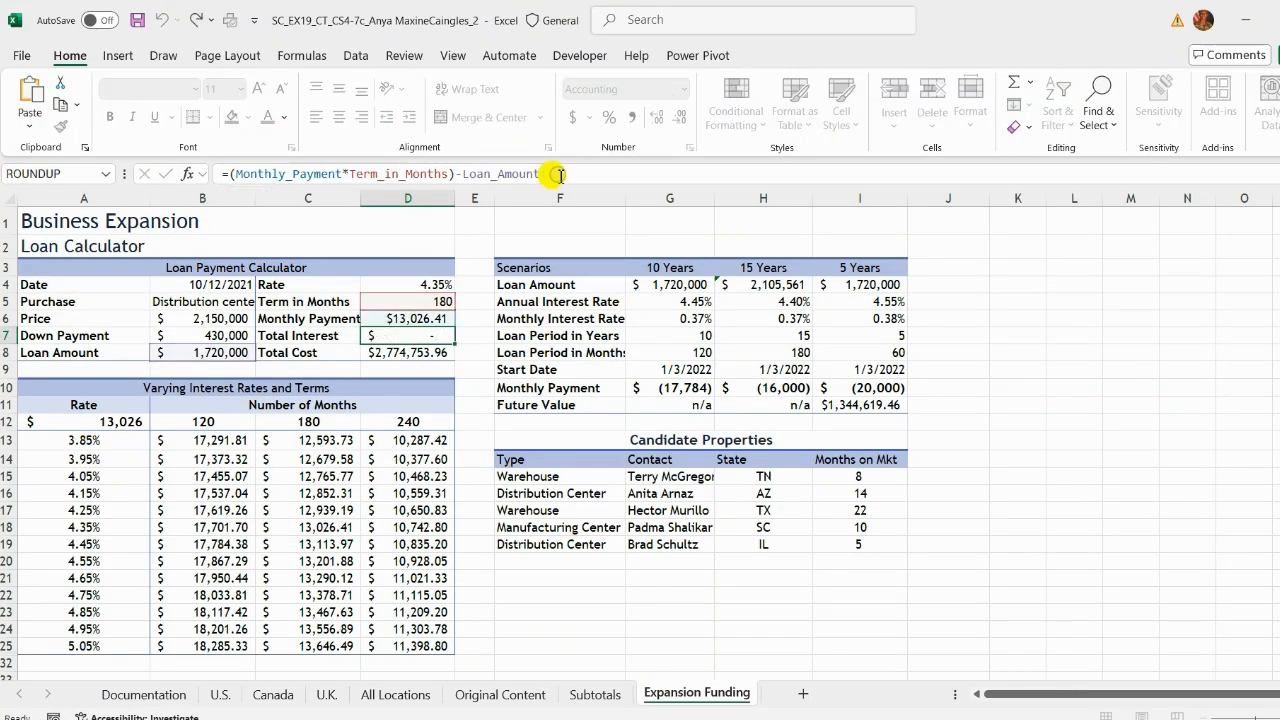
{"action": "left_click", "coordinate": [928, 673]}
{"action": "left_click", "coordinate": [307, 171]}
{"action": "type", "text": "=Monthly_Payment*Term_in_Months-Loan_Amount"}
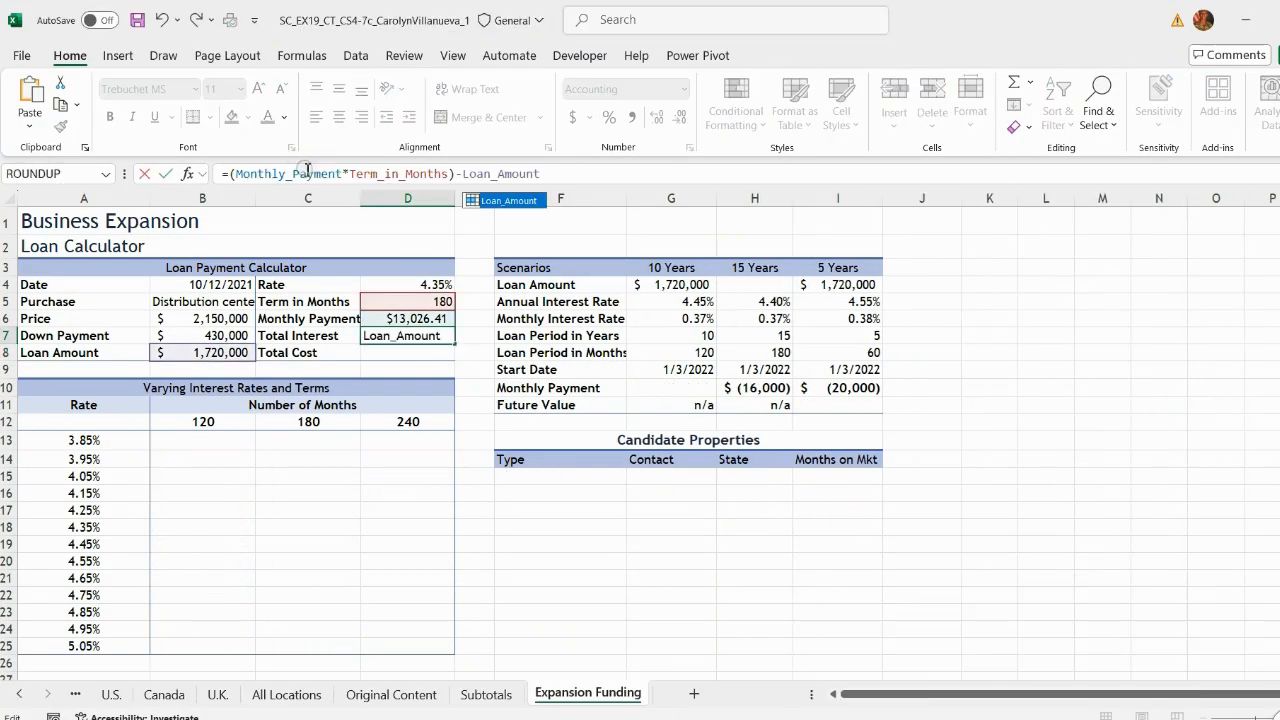
{"action": "key", "text": "Return"}
Step: Copy the total cost formula =Price+Total_Interest from the reference workbook into the Total Cost cell
{"action": "left_click", "coordinate": [1063, 670]}
{"action": "left_click", "coordinate": [404, 180]}
{"action": "key", "text": "ctrl+a"}
{"action": "key", "text": "ctrl+c"}
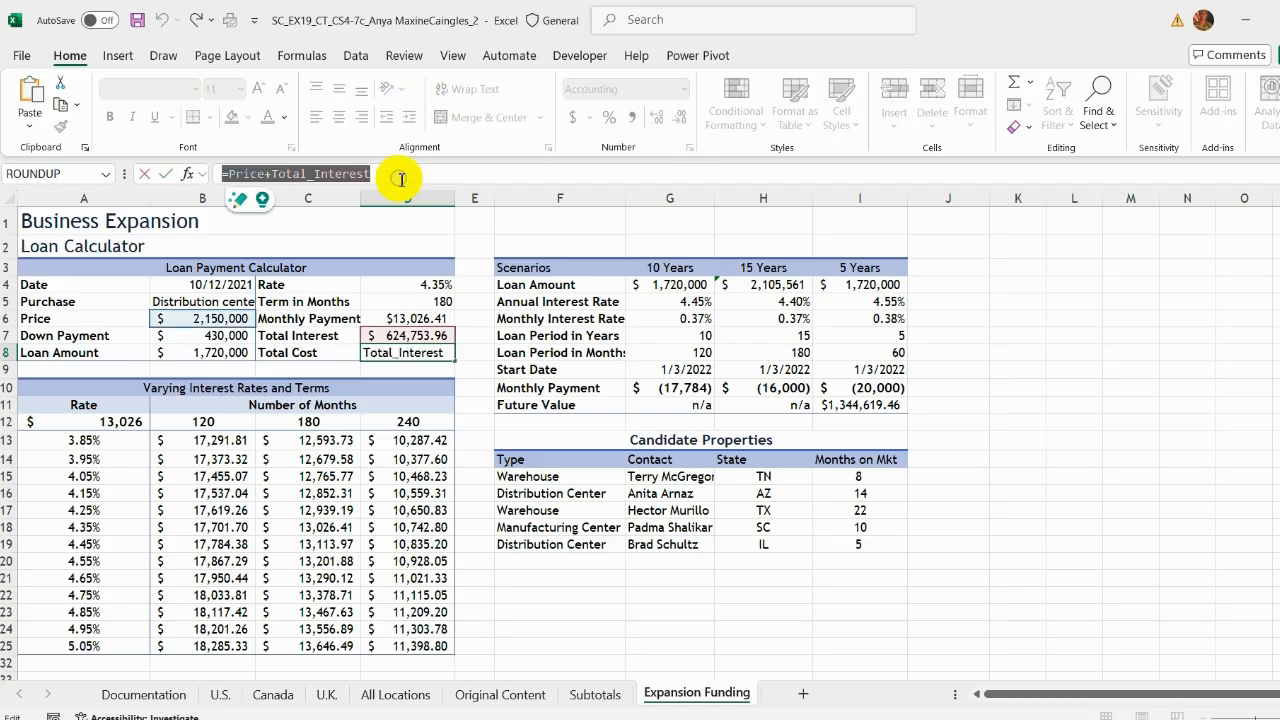
{"action": "key", "text": "Return"}
{"action": "key", "text": "alt+Tab"}
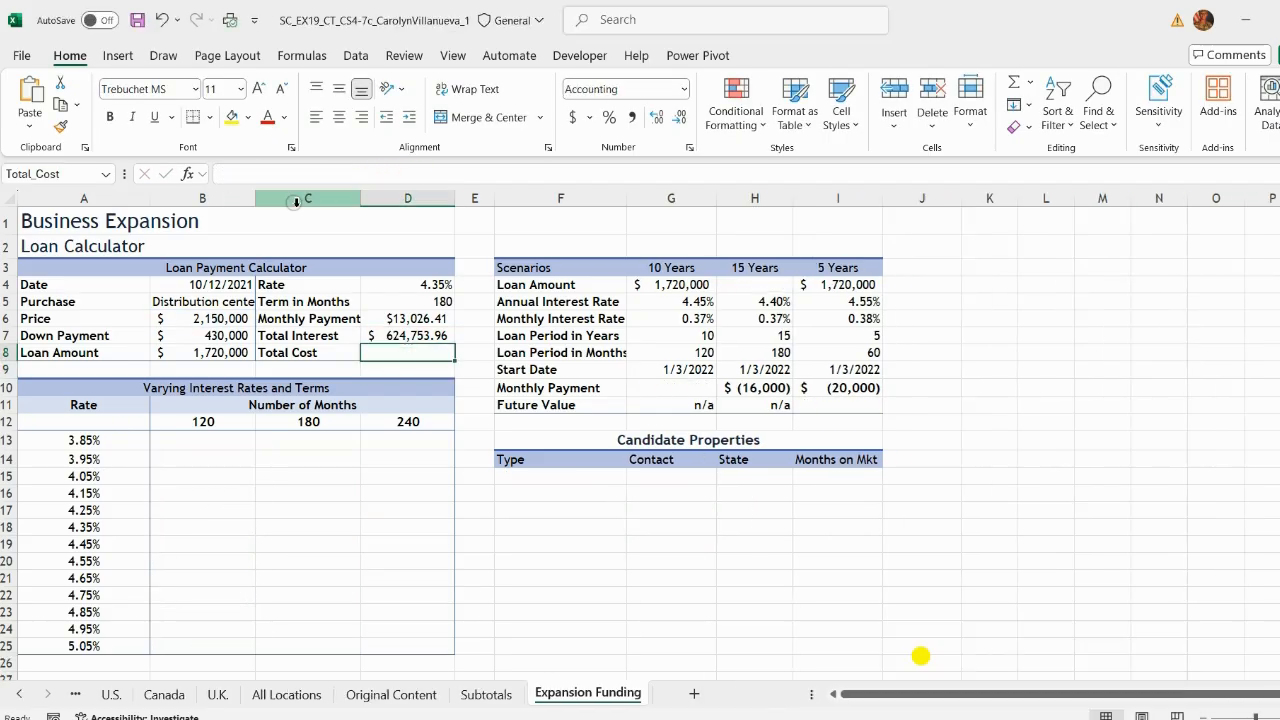
{"action": "left_click", "coordinate": [286, 174]}
{"action": "key", "text": "ctrl+v"}
{"action": "key", "text": "Return"}
Step: Set the cell under Rate in the data table to reference the monthly payment
{"action": "left_click", "coordinate": [112, 421]}
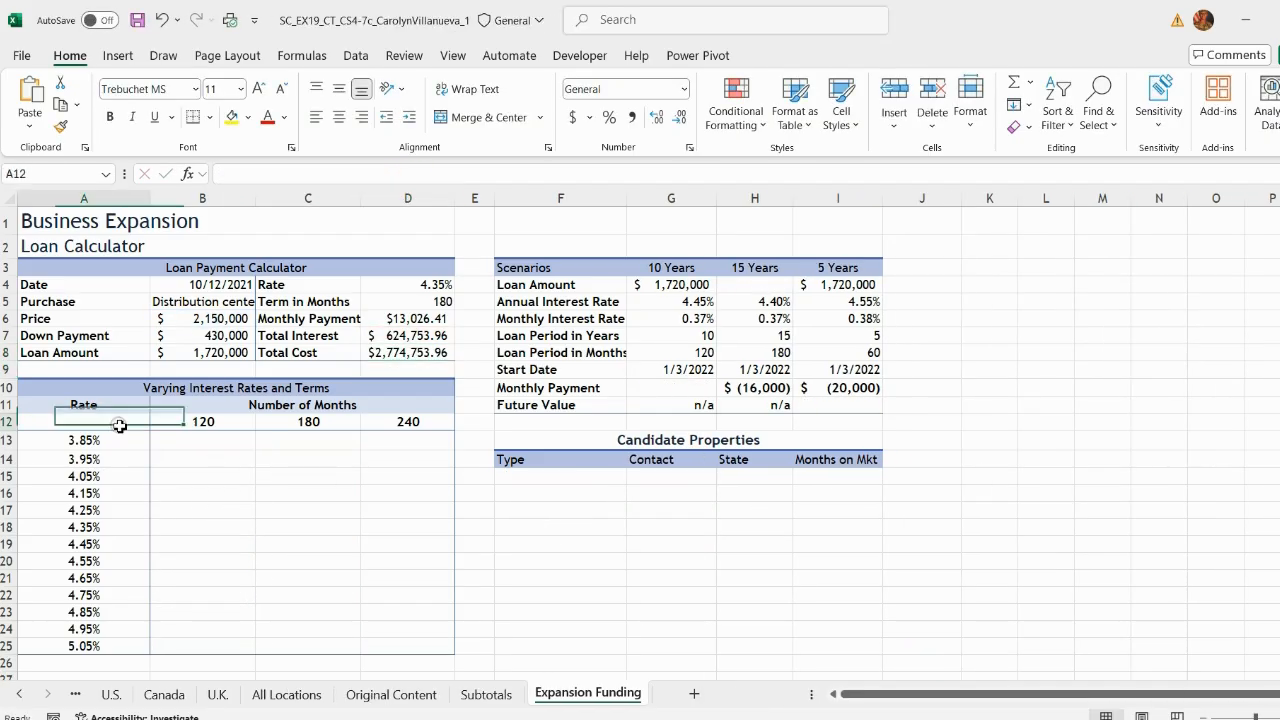
{"action": "type", "text": "="}
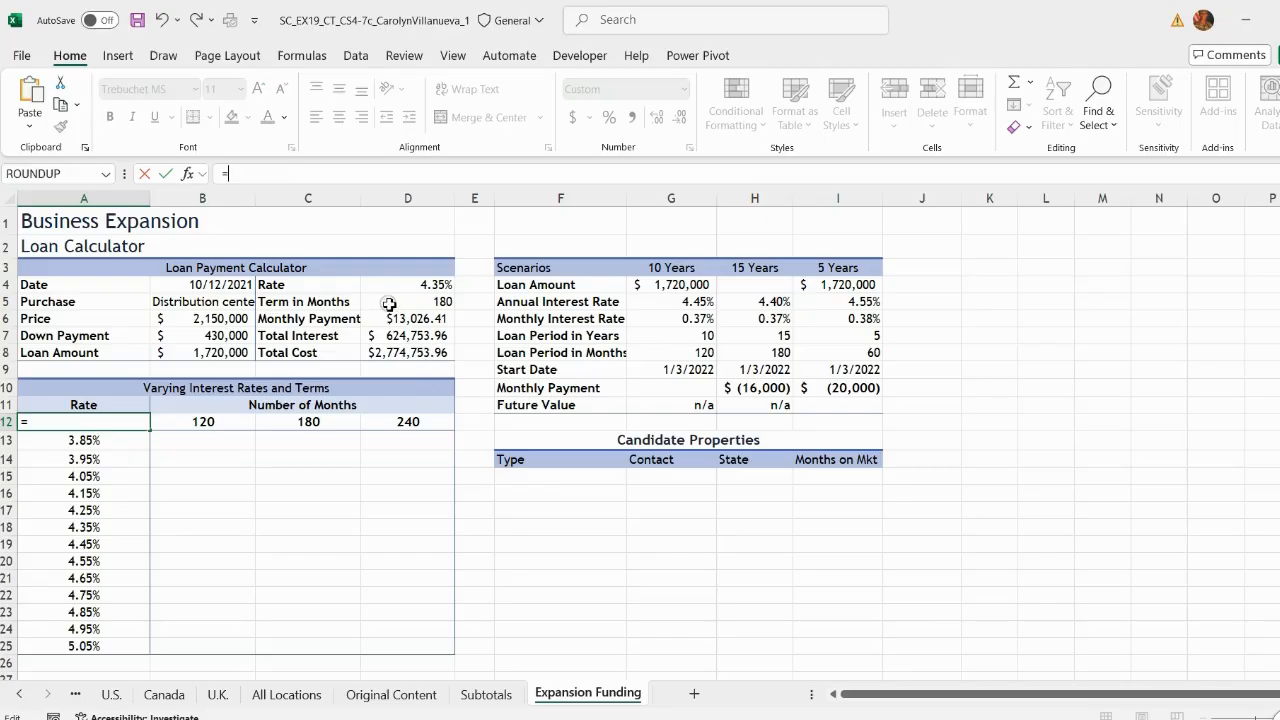
{"action": "left_click", "coordinate": [400, 318]}
{"action": "key", "text": "Return"}
{"action": "left_click", "coordinate": [720, 580]}
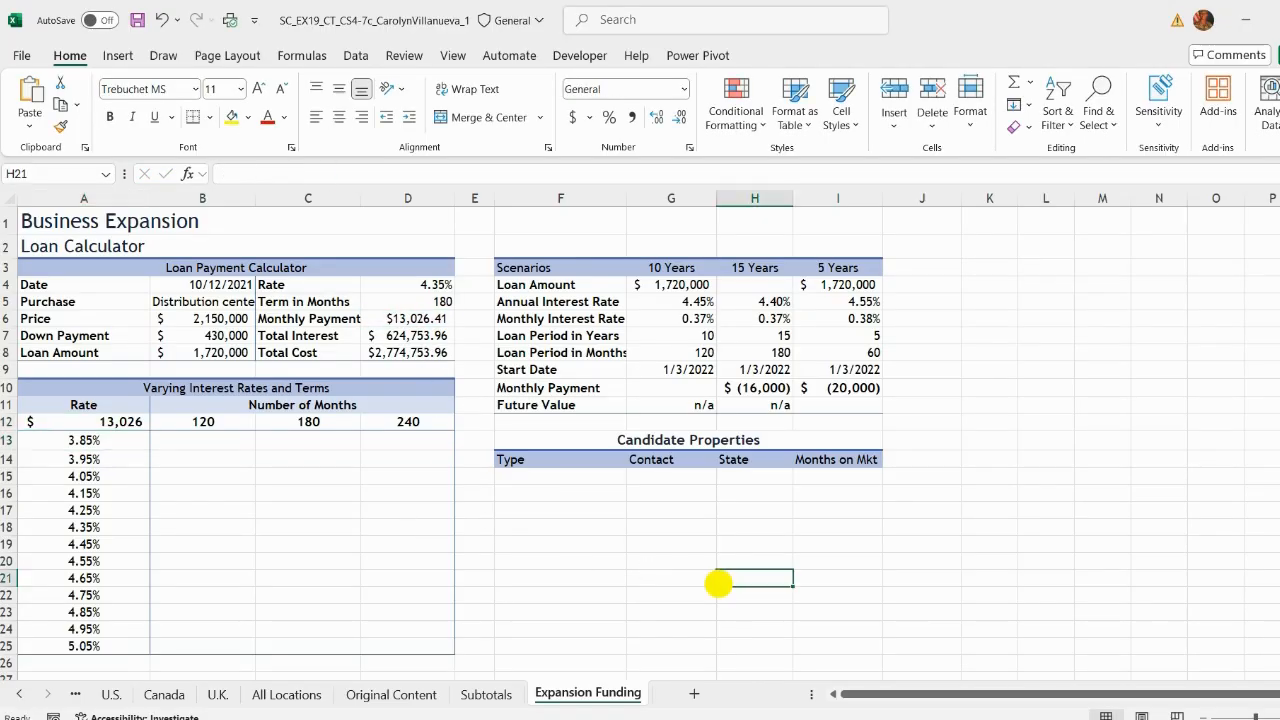
Step: Highlight instruction 28 in yellow in the instructions document
{"action": "key", "text": "alt+Tab"}
{"action": "left_click_drag", "start_coordinate": [338, 420], "coordinate": [655, 480]}
{"action": "scroll", "coordinate": [300, 448], "scroll_direction": "down", "scroll_amount": 2}
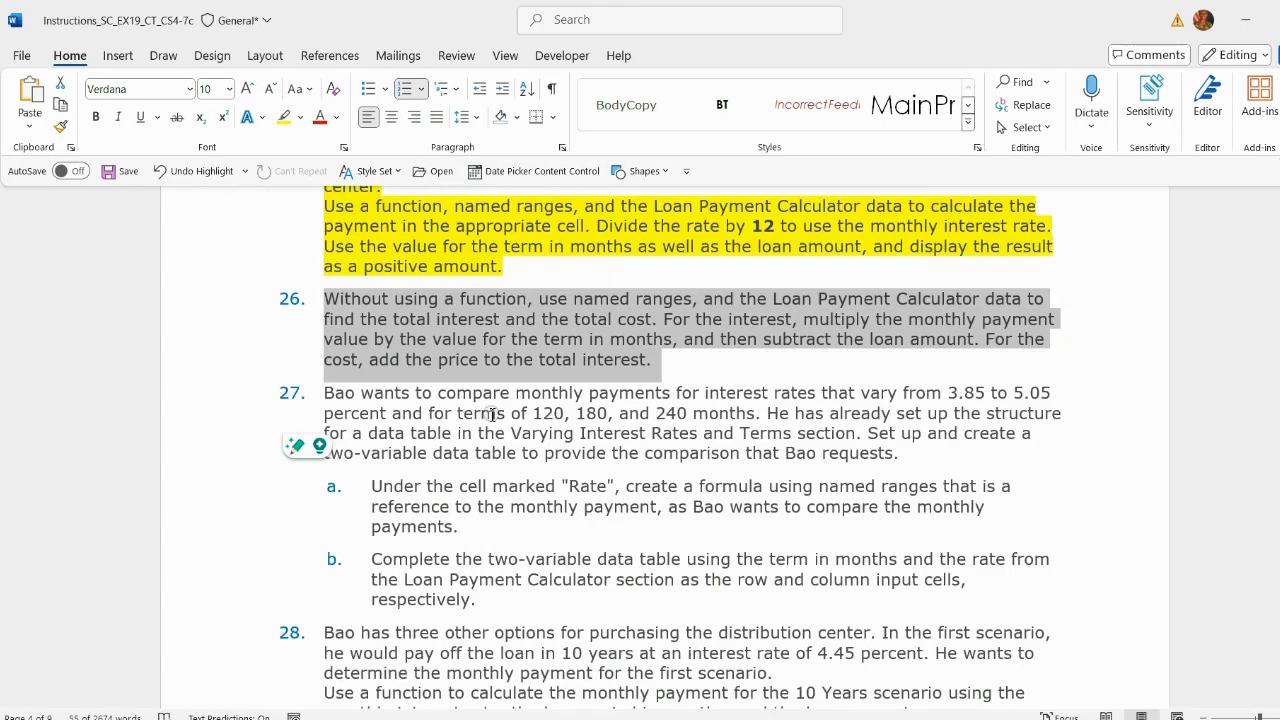
{"action": "left_click_drag", "start_coordinate": [323, 394], "coordinate": [533, 475]}
{"action": "scroll", "coordinate": [510, 420], "scroll_direction": "down", "scroll_amount": 5}
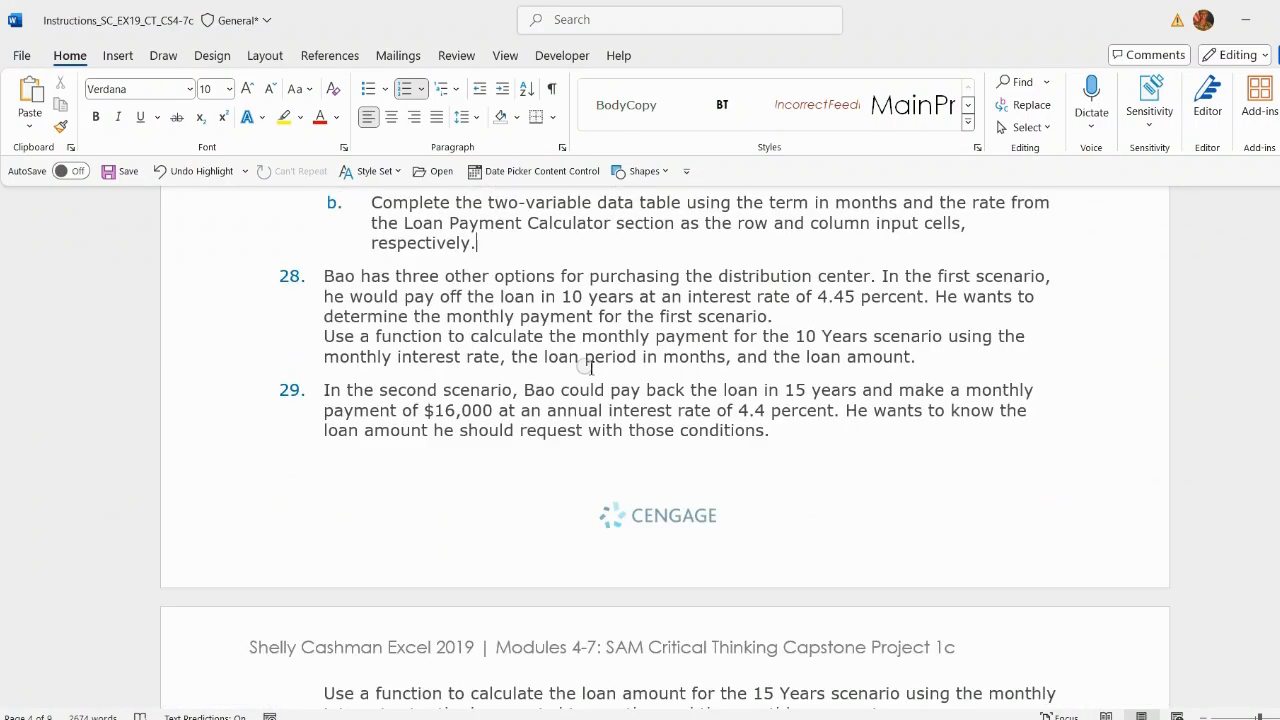
{"action": "left_click_drag", "start_coordinate": [323, 336], "coordinate": [929, 412]}
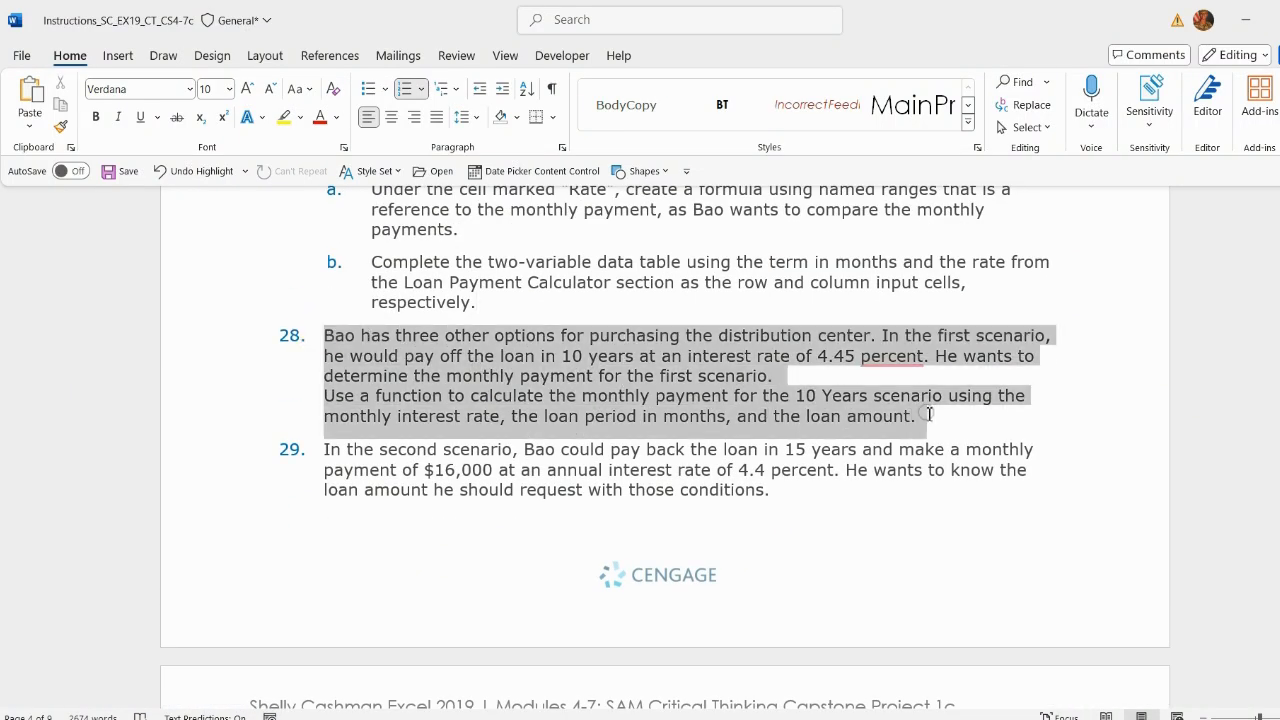
{"action": "left_click", "coordinate": [1081, 381]}
{"action": "scroll", "coordinate": [703, 397], "scroll_direction": "up", "scroll_amount": 2}
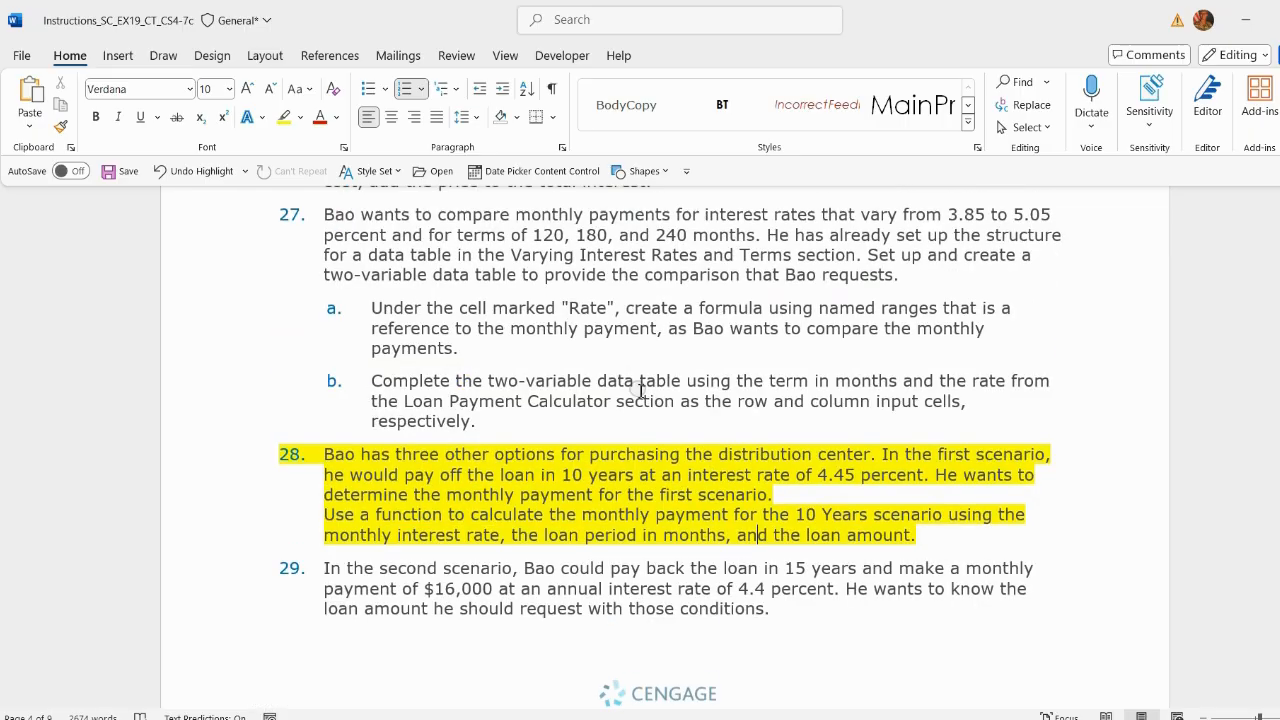
Step: Create a two-variable data table over A12:D25 with D5 as the row input cell and D4 as the column input cell
{"action": "left_click", "coordinate": [1005, 719]}
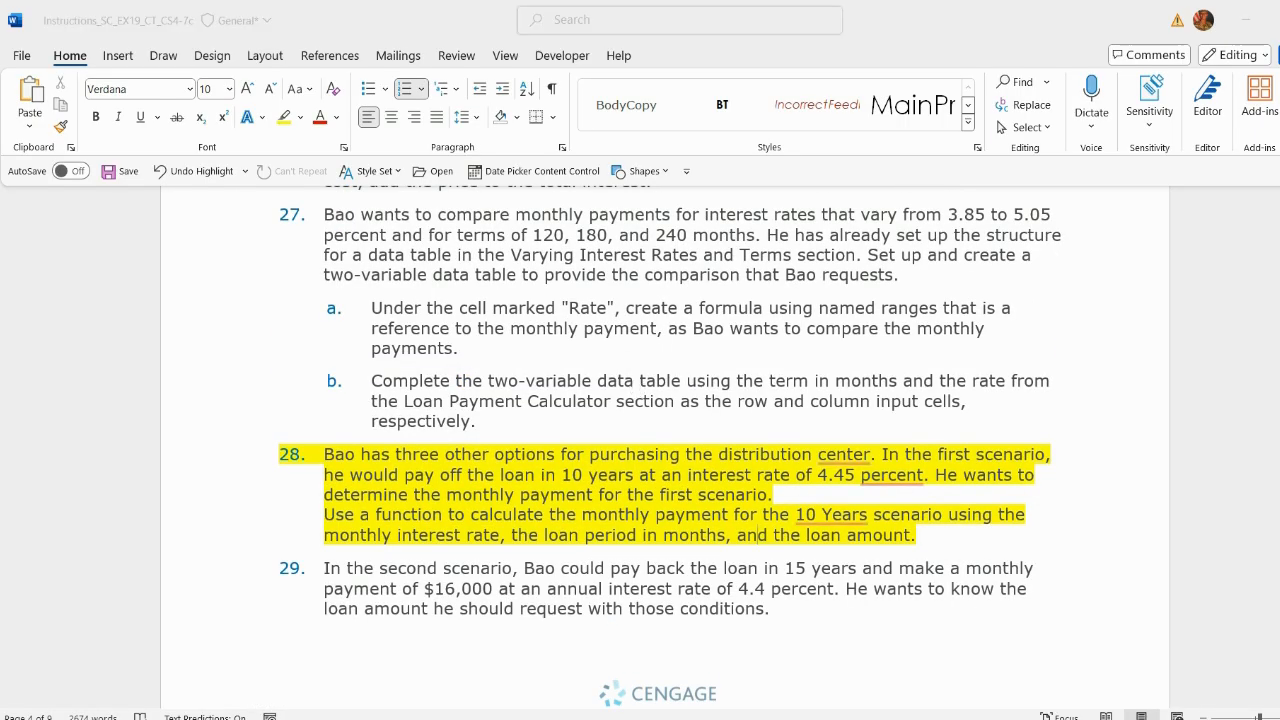
{"action": "left_click", "coordinate": [1108, 665]}
{"action": "left_click", "coordinate": [232, 439]}
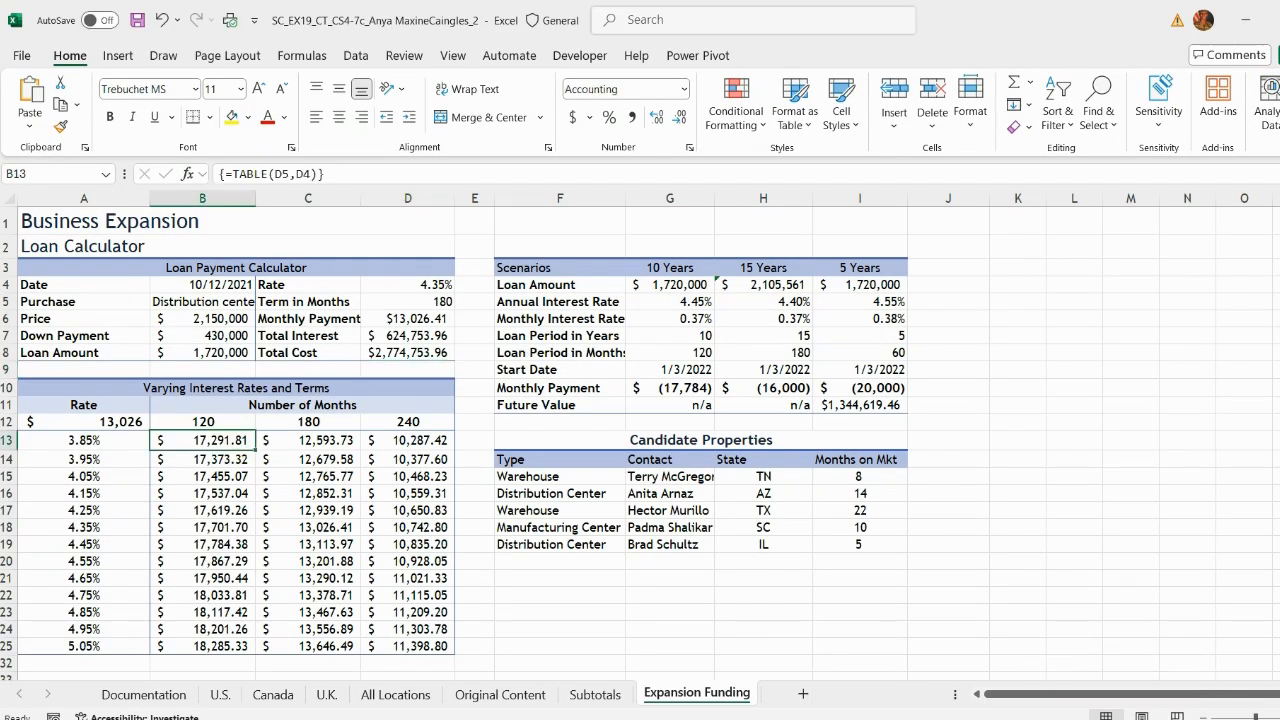
{"action": "left_click", "coordinate": [1040, 576]}
{"action": "left_click", "coordinate": [1005, 719]}
{"action": "left_click", "coordinate": [943, 683]}
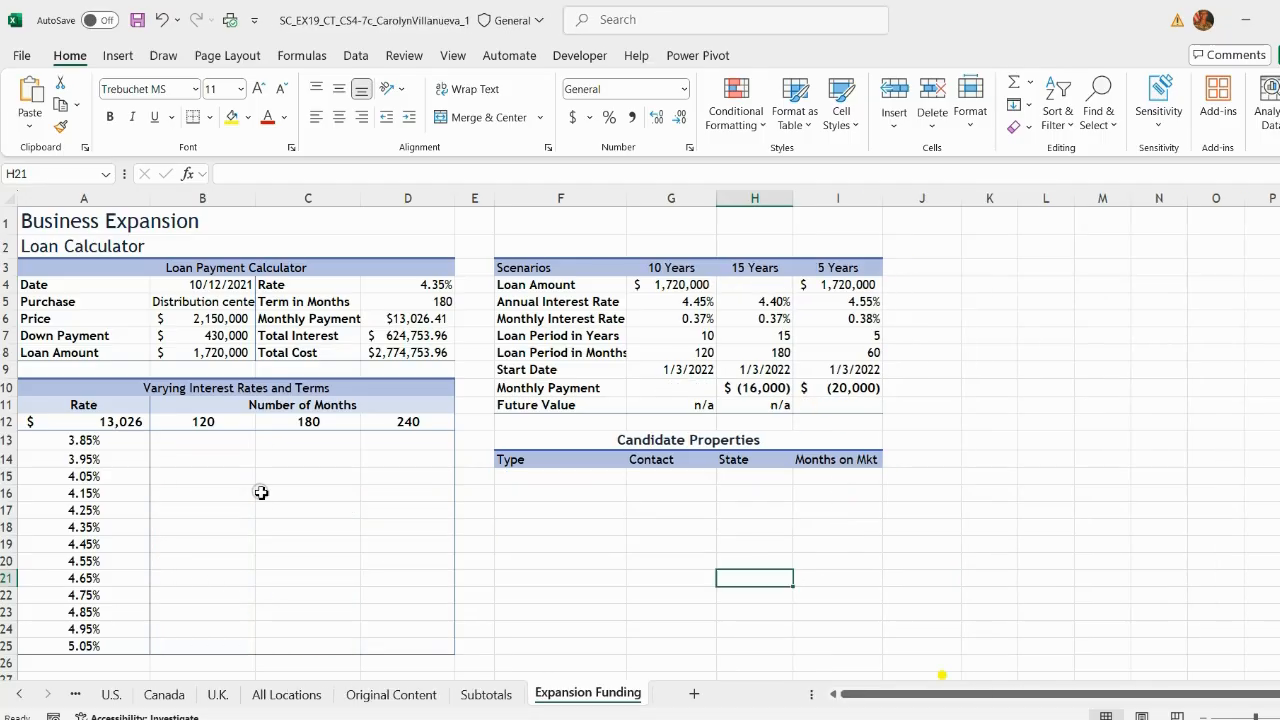
{"action": "left_click_drag", "start_coordinate": [93, 426], "coordinate": [431, 648]}
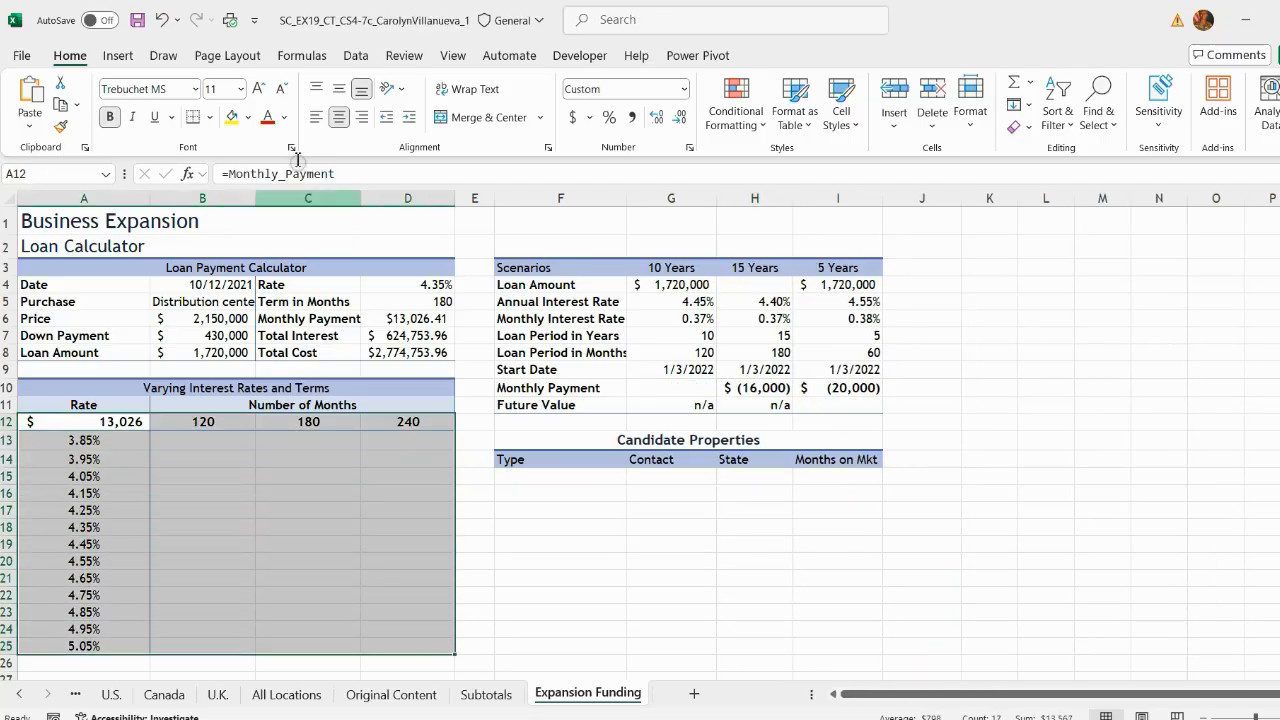
{"action": "left_click", "coordinate": [355, 55]}
{"action": "left_click", "coordinate": [1021, 117]}
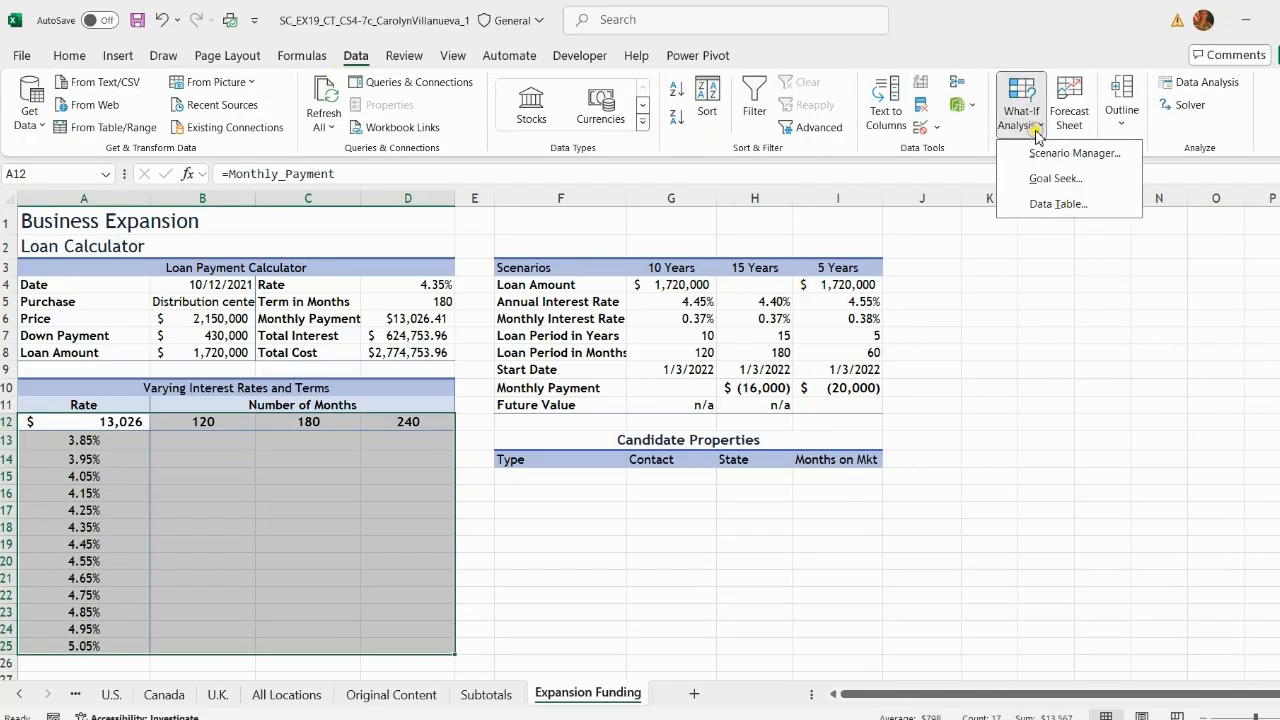
{"action": "left_click", "coordinate": [1060, 206]}
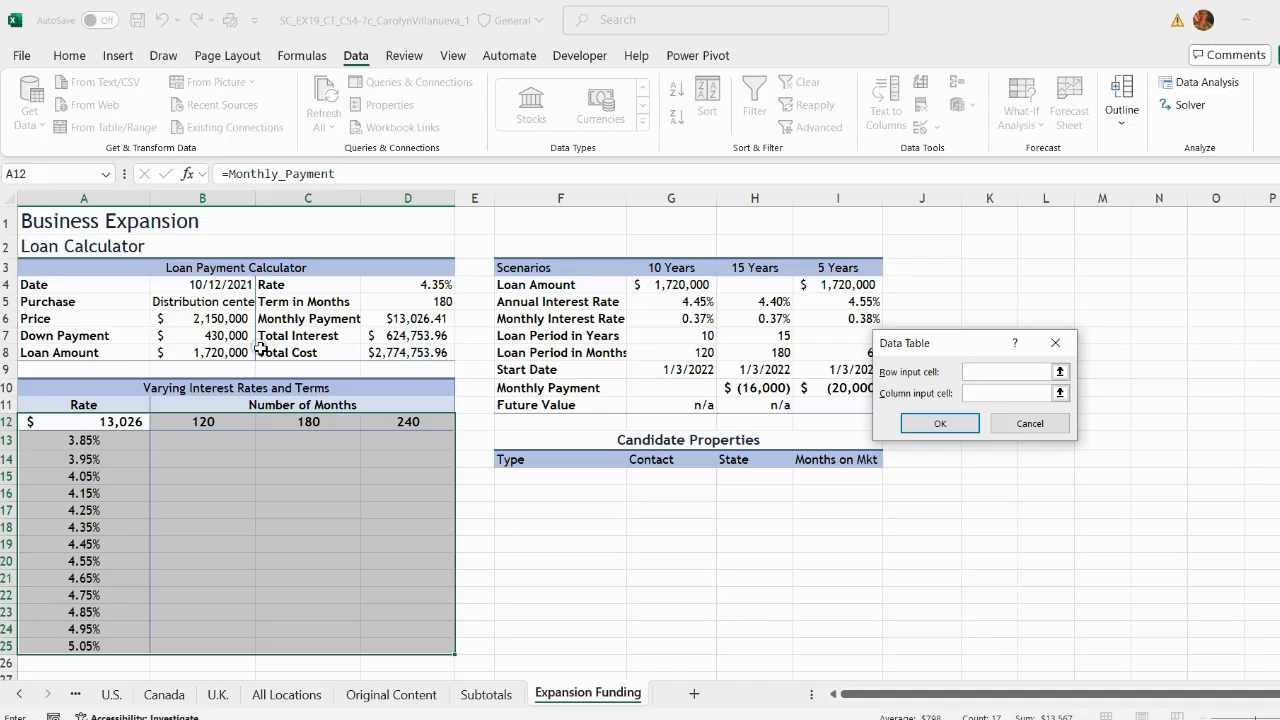
{"action": "left_click", "coordinate": [409, 306]}
{"action": "left_click", "coordinate": [970, 393]}
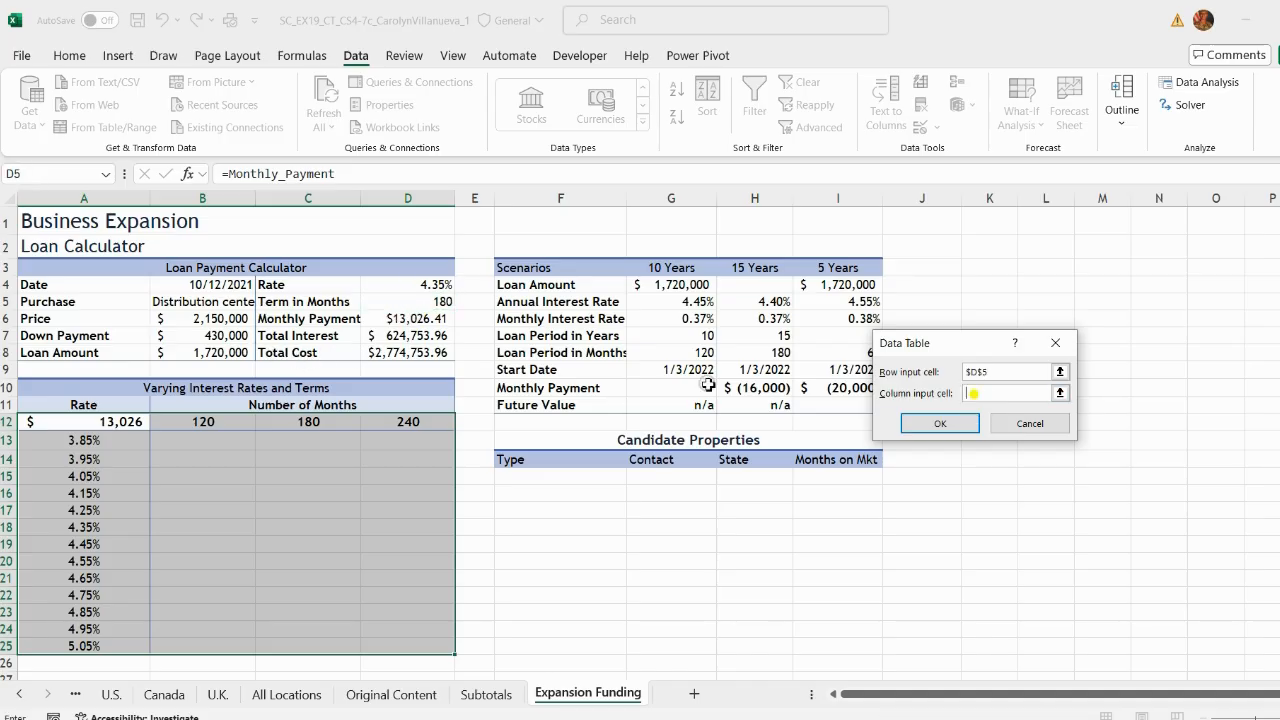
{"action": "left_click", "coordinate": [434, 288]}
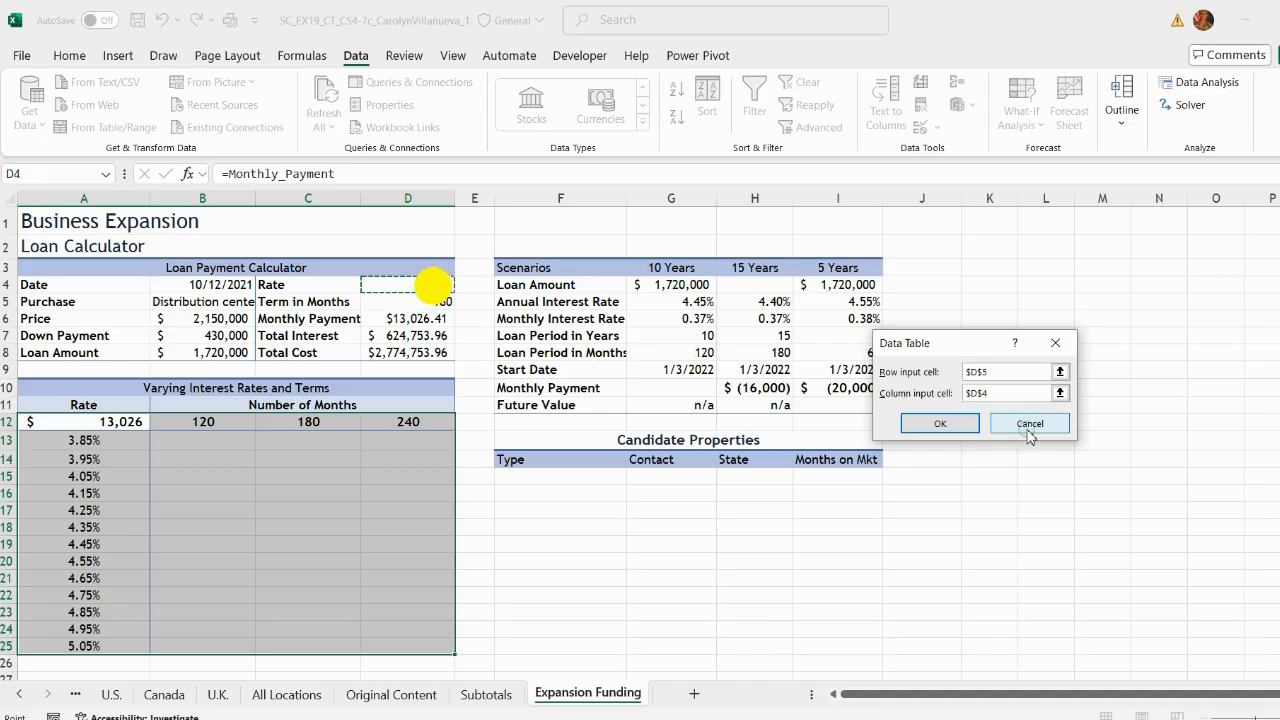
{"action": "left_click", "coordinate": [935, 424]}
Step: Copy the monthly payment formula =PMT(G6,G8,G4) from the reference workbook into the 10 Years Monthly Payment cell
{"action": "left_click", "coordinate": [667, 562]}
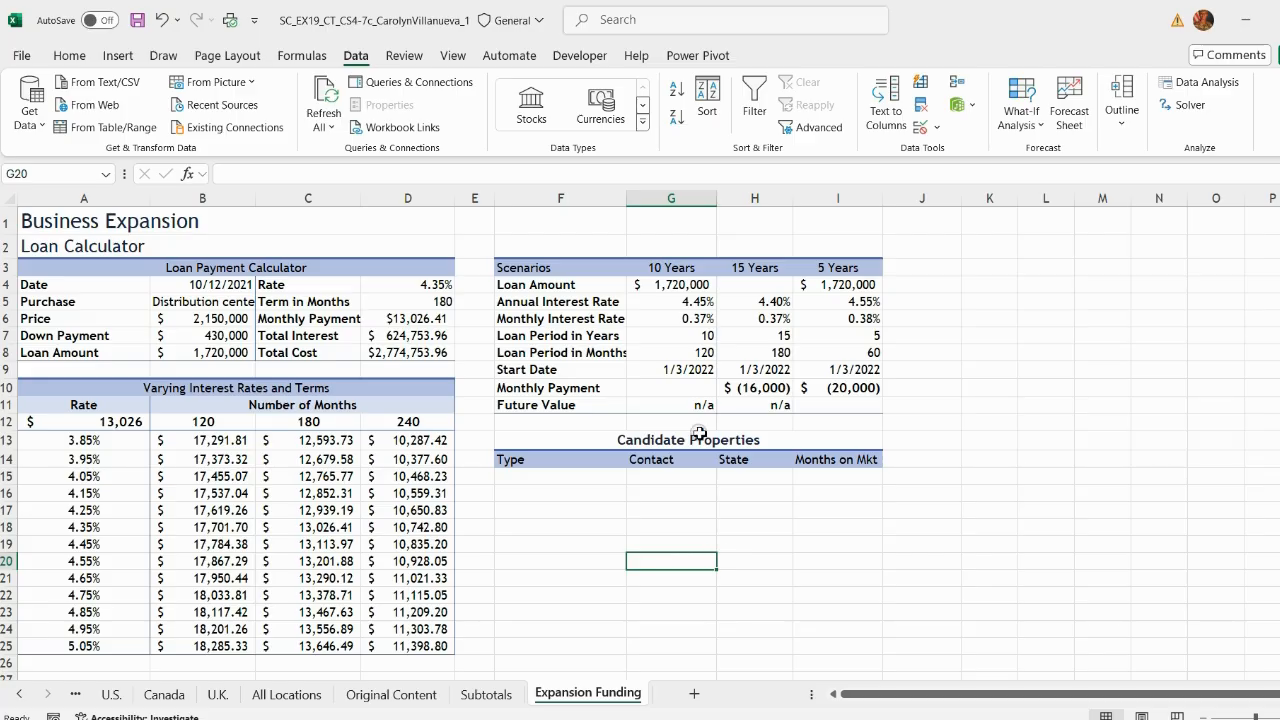
{"action": "left_click", "coordinate": [688, 391]}
{"action": "left_click", "coordinate": [66, 56]}
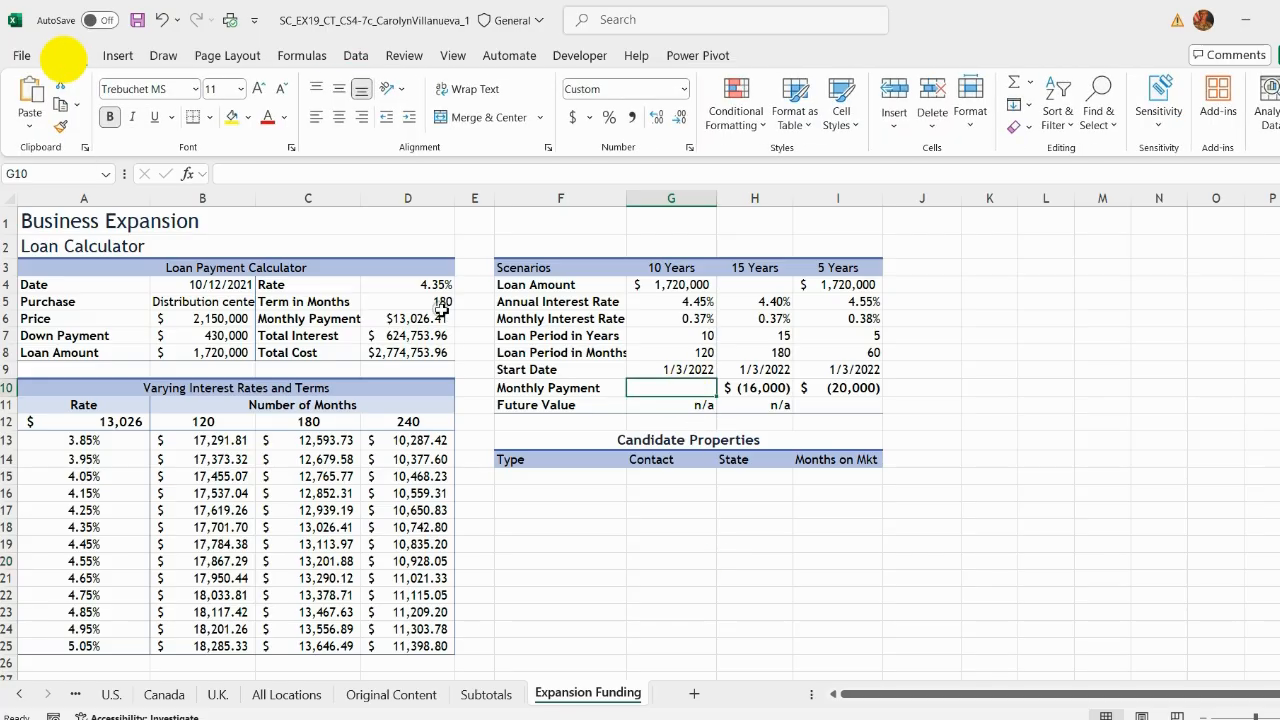
{"action": "left_click", "coordinate": [1080, 666]}
{"action": "left_click", "coordinate": [700, 392]}
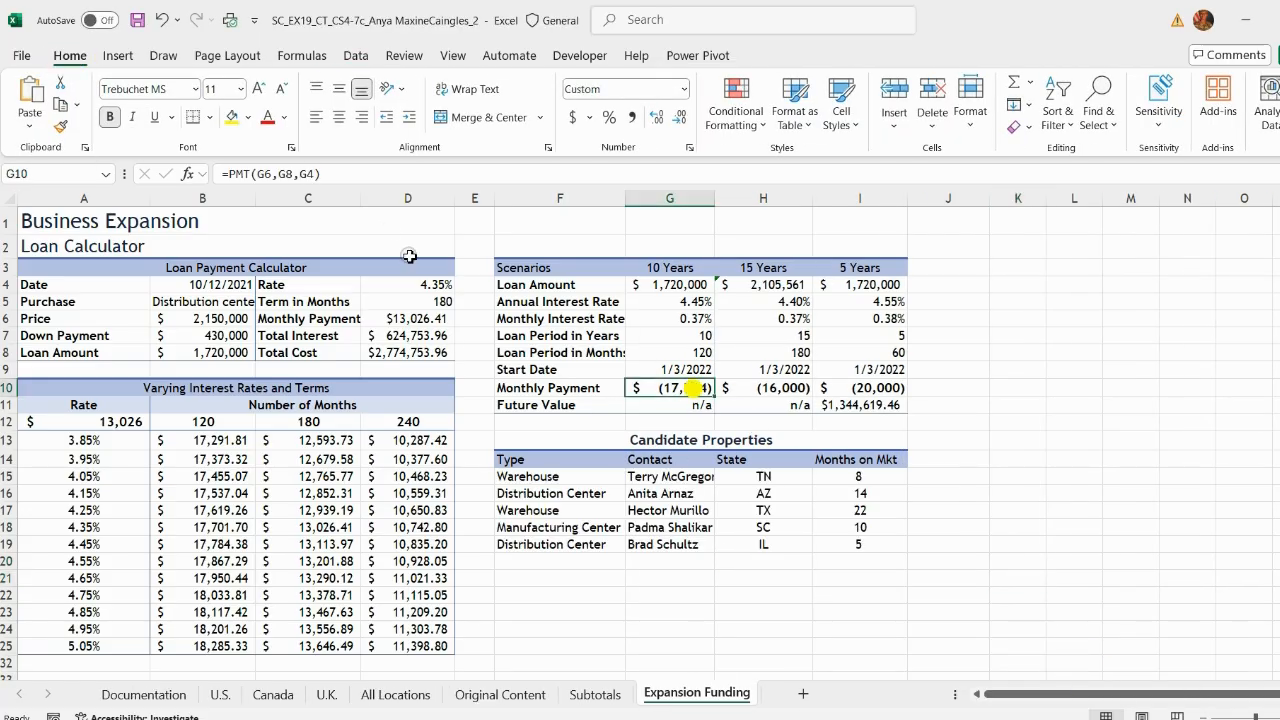
{"action": "left_click", "coordinate": [344, 176]}
{"action": "left_click", "coordinate": [663, 400]}
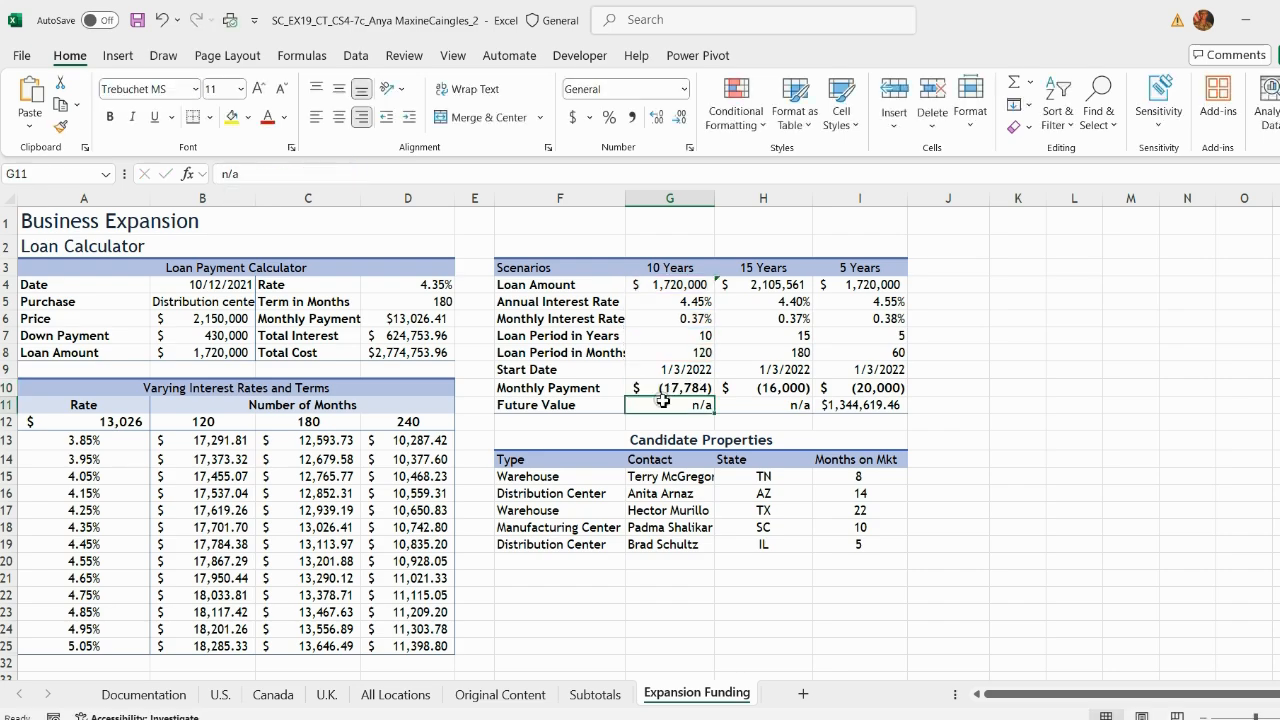
{"action": "left_click", "coordinate": [643, 390]}
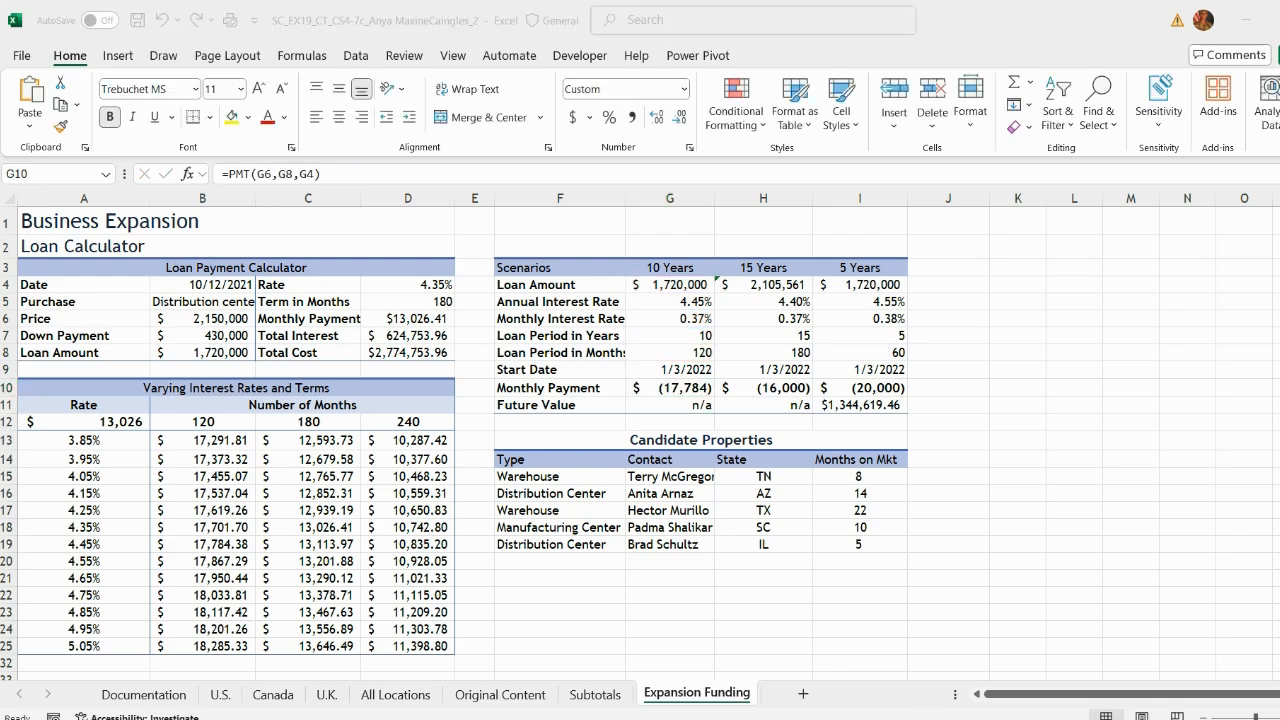
{"action": "left_click", "coordinate": [920, 674]}
{"action": "left_click", "coordinate": [306, 181]}
{"action": "type", "text": "=PMT(G6,G8,G4)"}
{"action": "key", "text": "Return"}
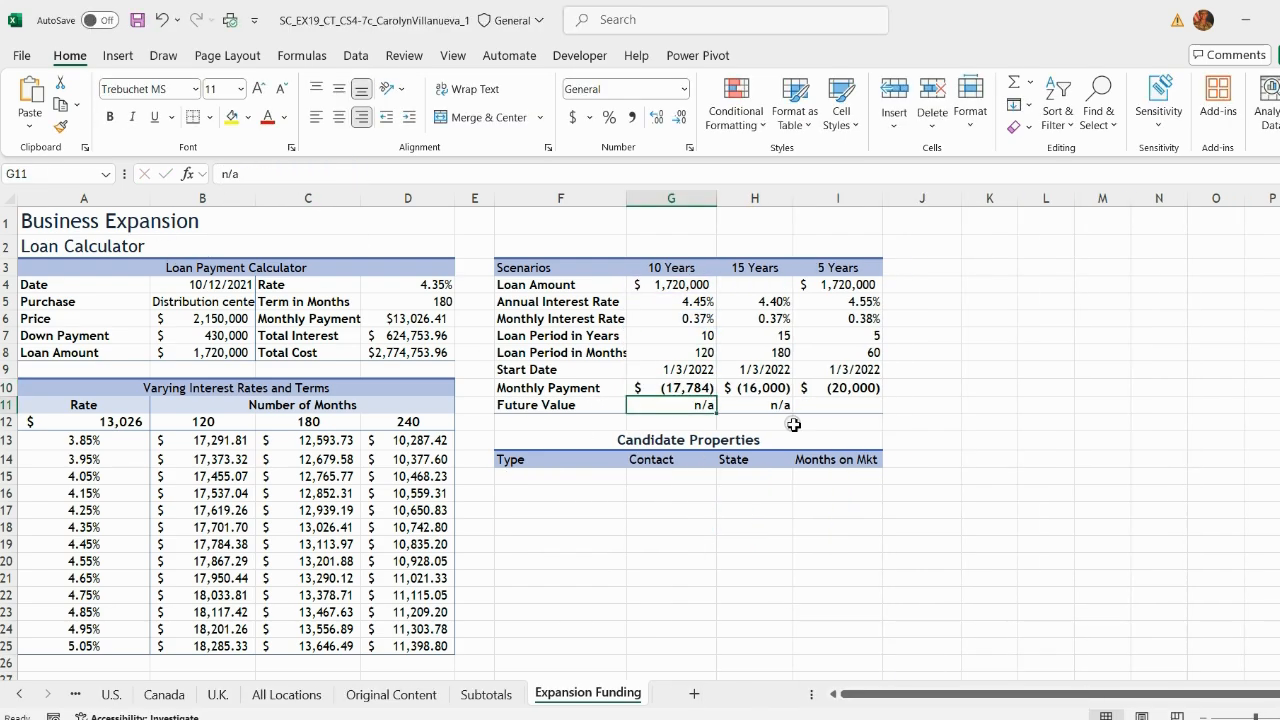
Step: Copy the loan amount formula =PV(H6,H8,H10) from the reference workbook into the 15 Years Loan Amount cell
{"action": "left_click", "coordinate": [749, 288]}
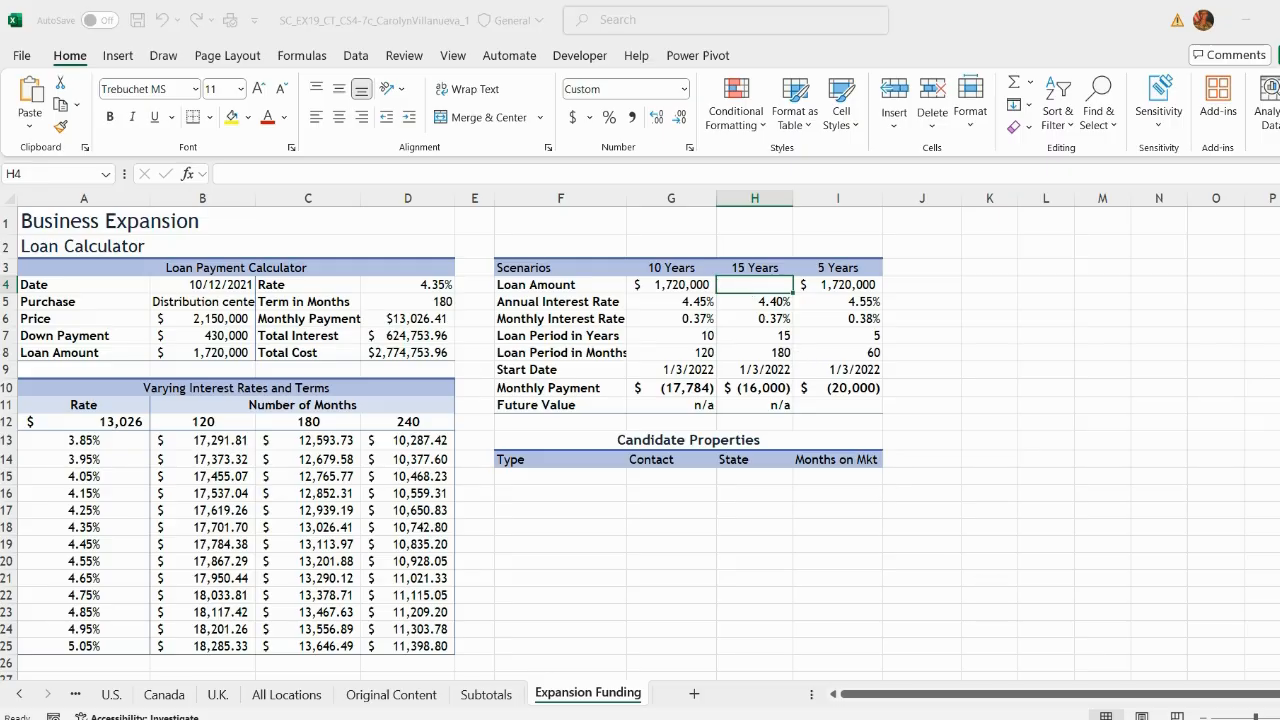
{"action": "left_click", "coordinate": [1090, 642]}
{"action": "left_click", "coordinate": [763, 285]}
{"action": "left_click", "coordinate": [364, 173]}
{"action": "type", "text": "=PV(H6,H8,H10)"}
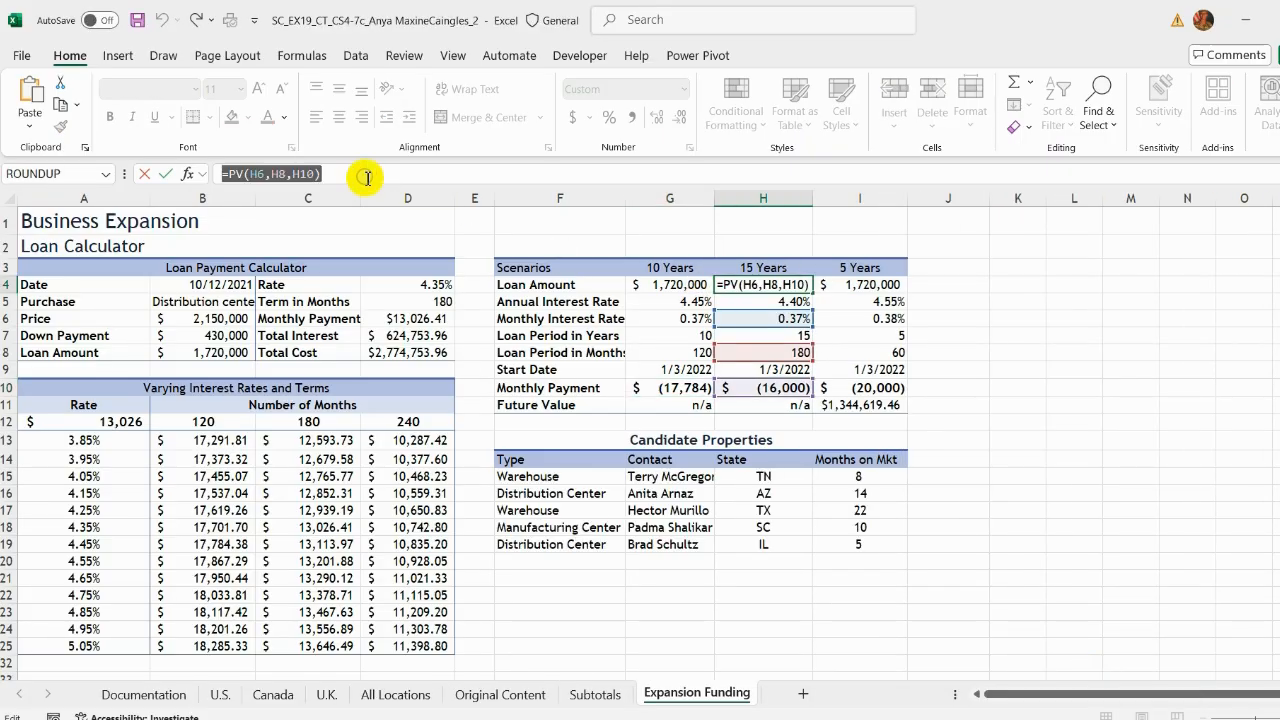
{"action": "key", "text": "Return"}
{"action": "left_click", "coordinate": [1011, 677]}
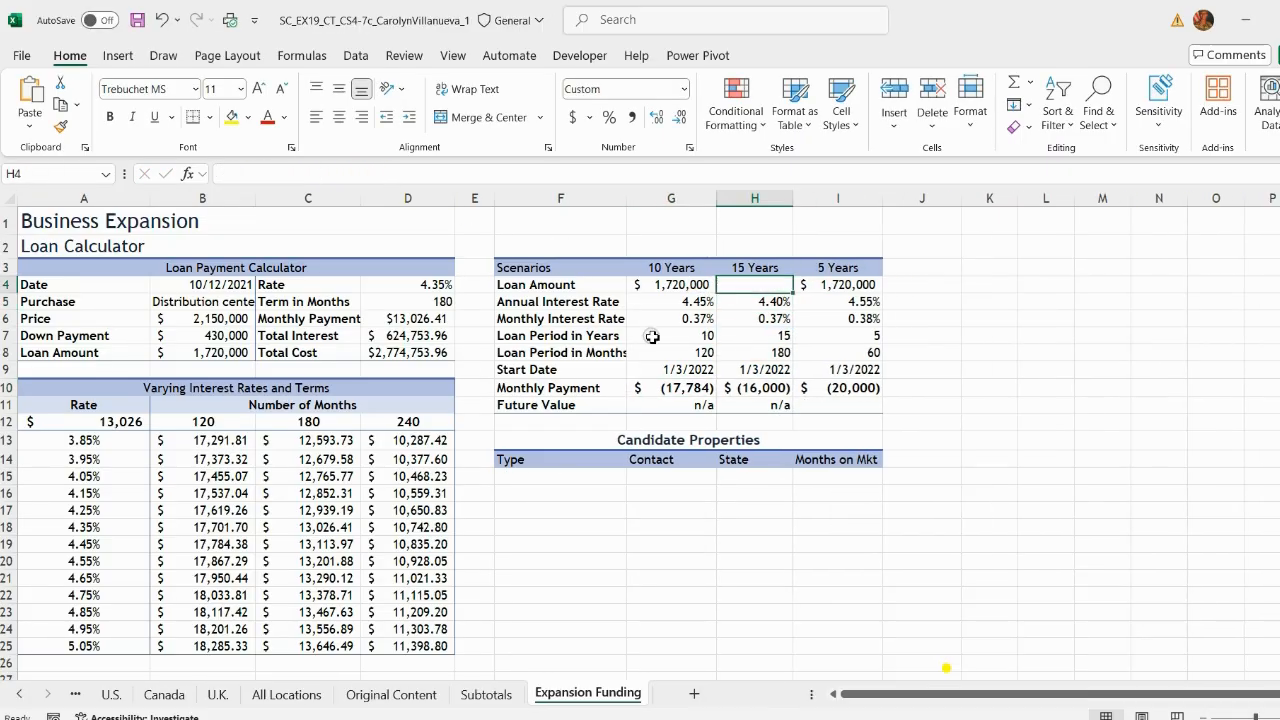
{"action": "left_click", "coordinate": [287, 175]}
{"action": "type", "text": "=PV(H6,H8,H10)"}
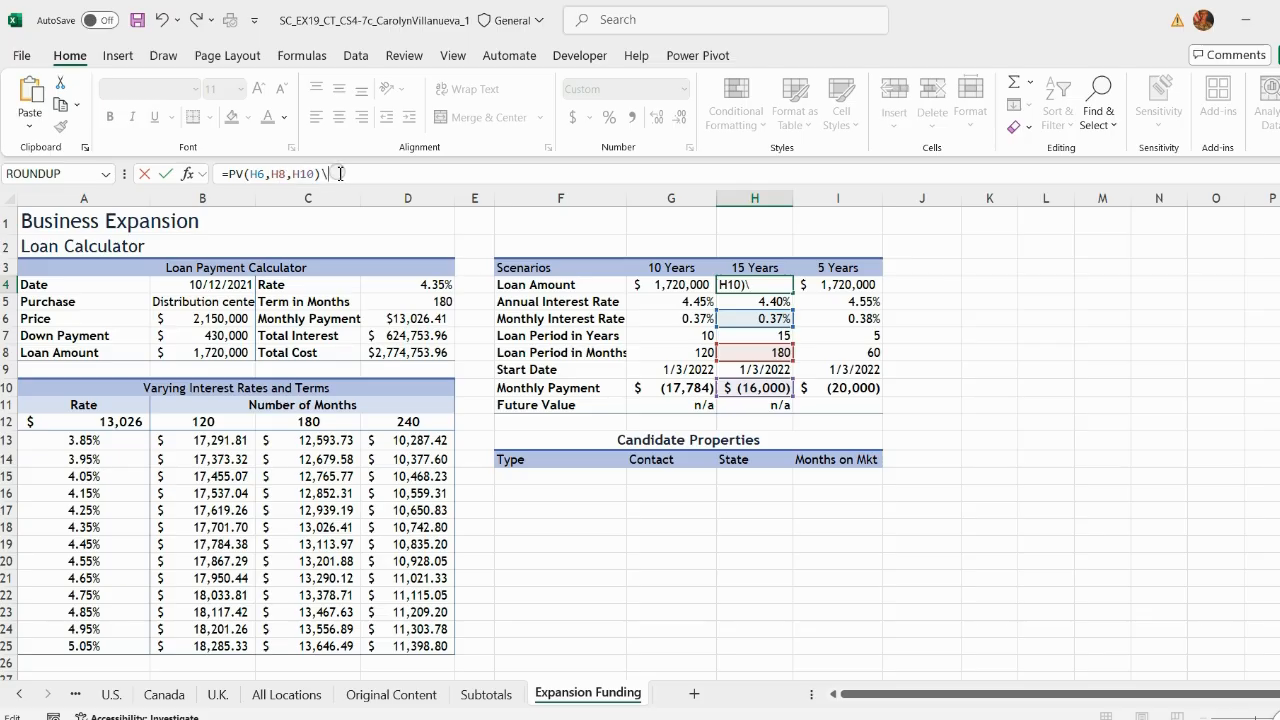
{"action": "key", "text": "BackSpace"}
{"action": "key", "text": "Return"}
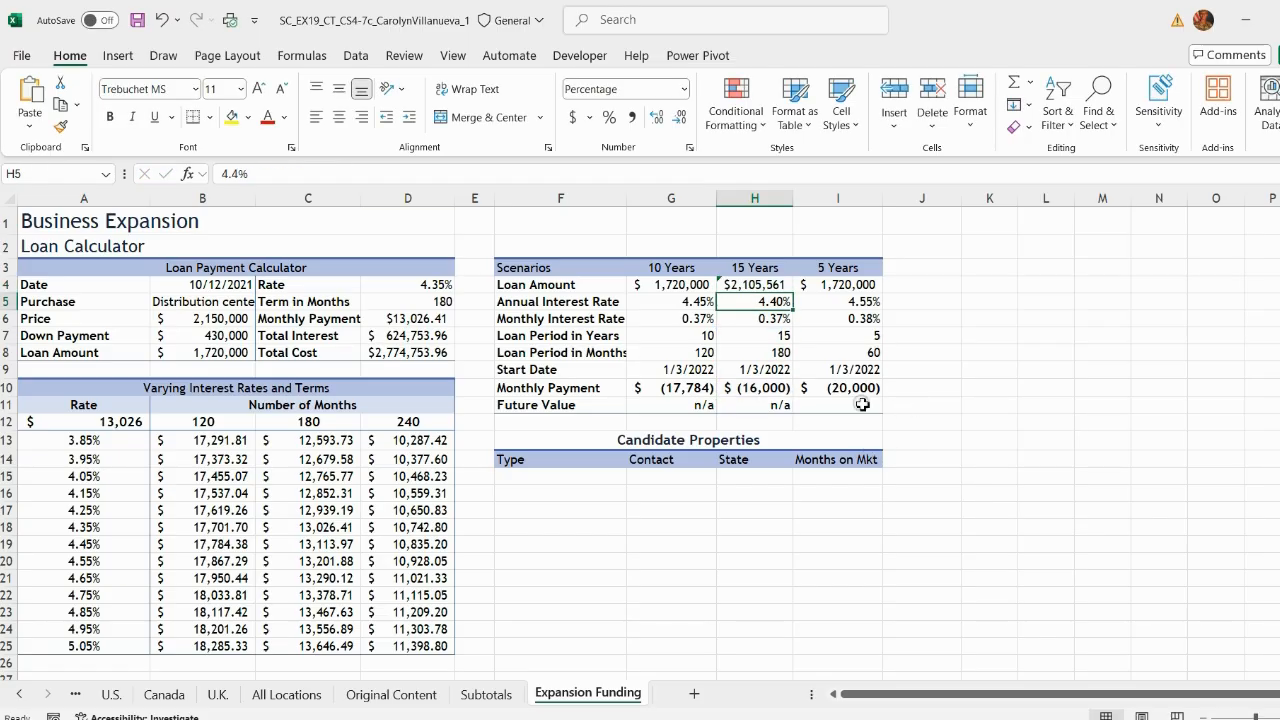
Step: Enter the future value formula =FV(I6,I8,I10) in the 5 Years Future Value cell and save the workbook
{"action": "left_click", "coordinate": [862, 404]}
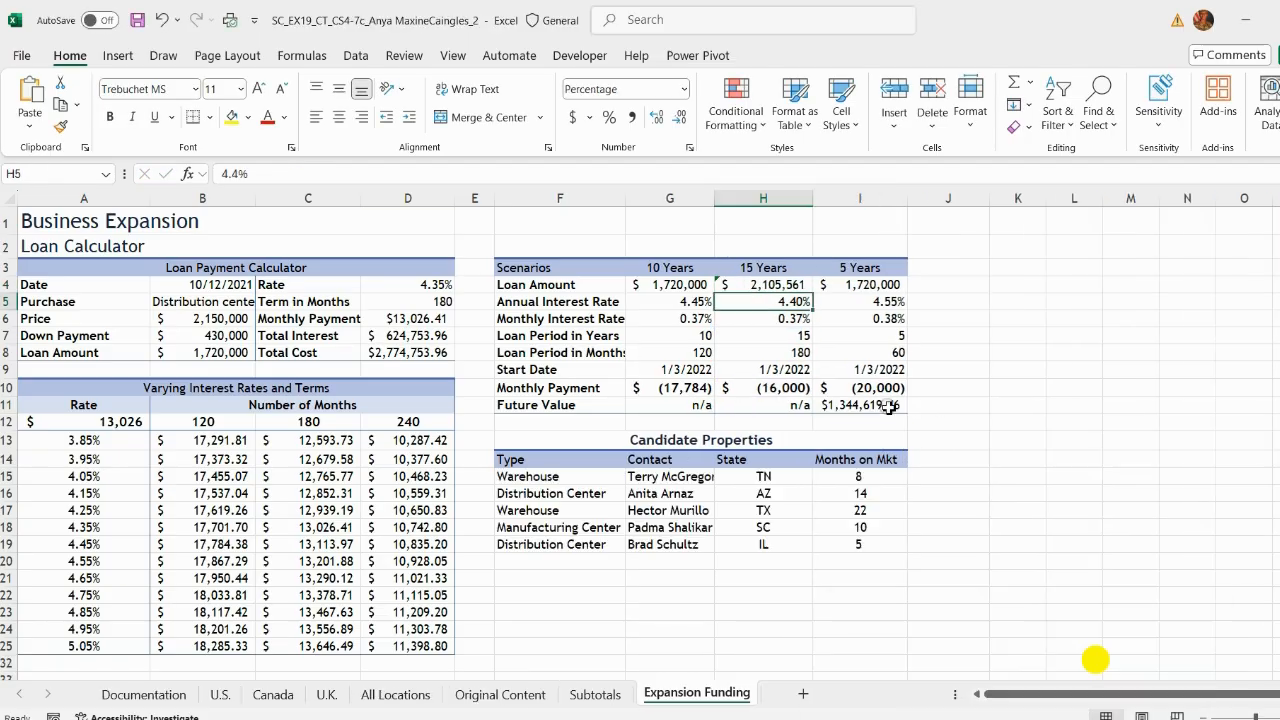
{"action": "left_click", "coordinate": [860, 404]}
{"action": "double_click", "coordinate": [860, 404]}
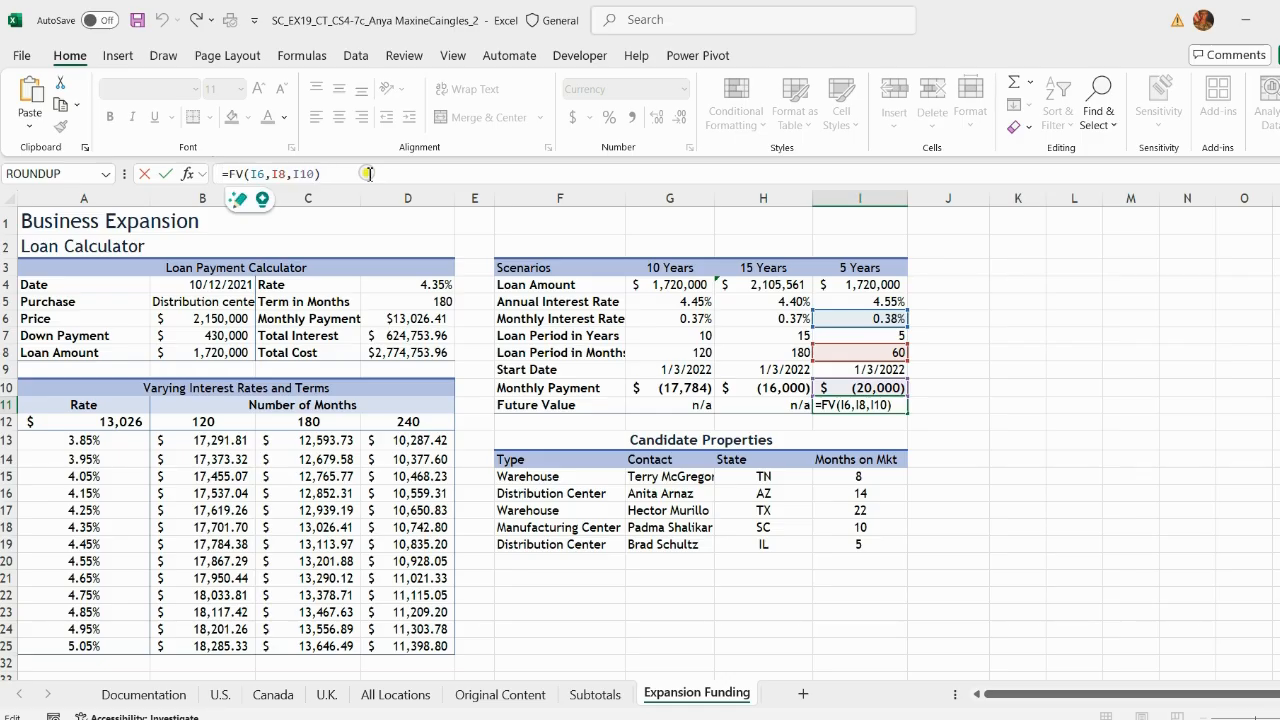
{"action": "key", "text": "Return"}
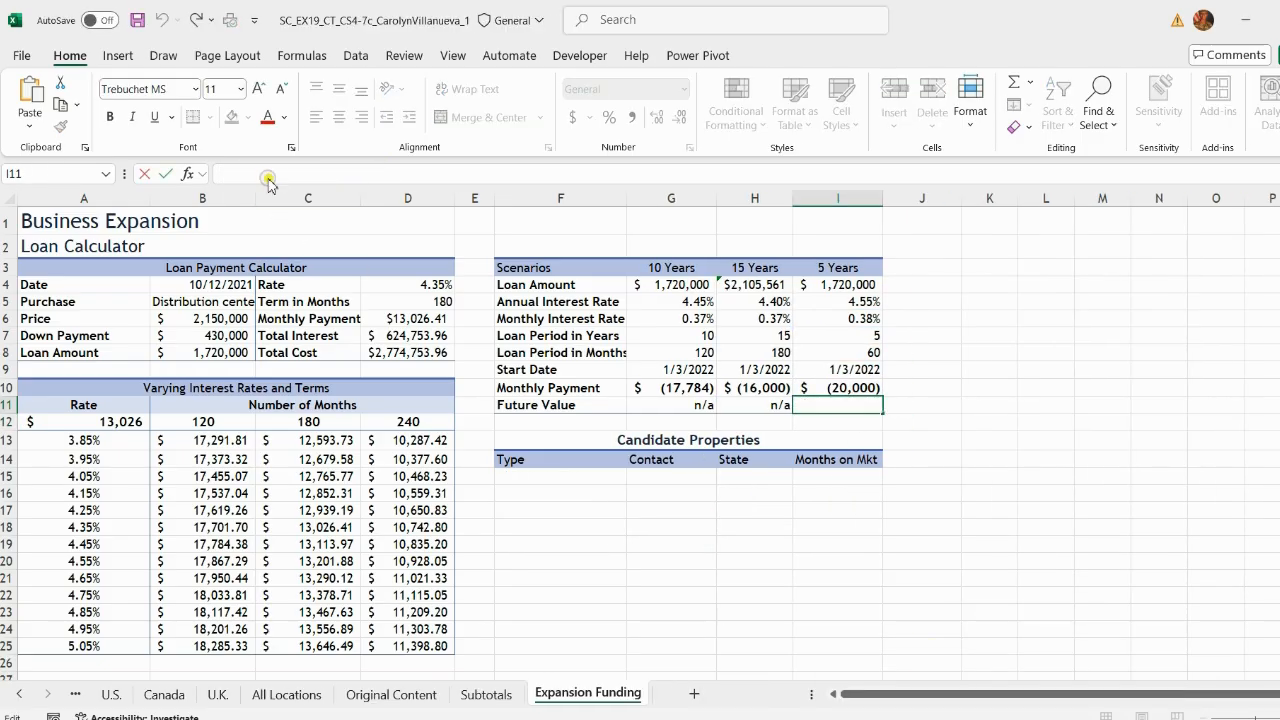
{"action": "double_click", "coordinate": [848, 405]}
{"action": "left_click", "coordinate": [1062, 490]}
{"action": "left_click", "coordinate": [138, 20]}
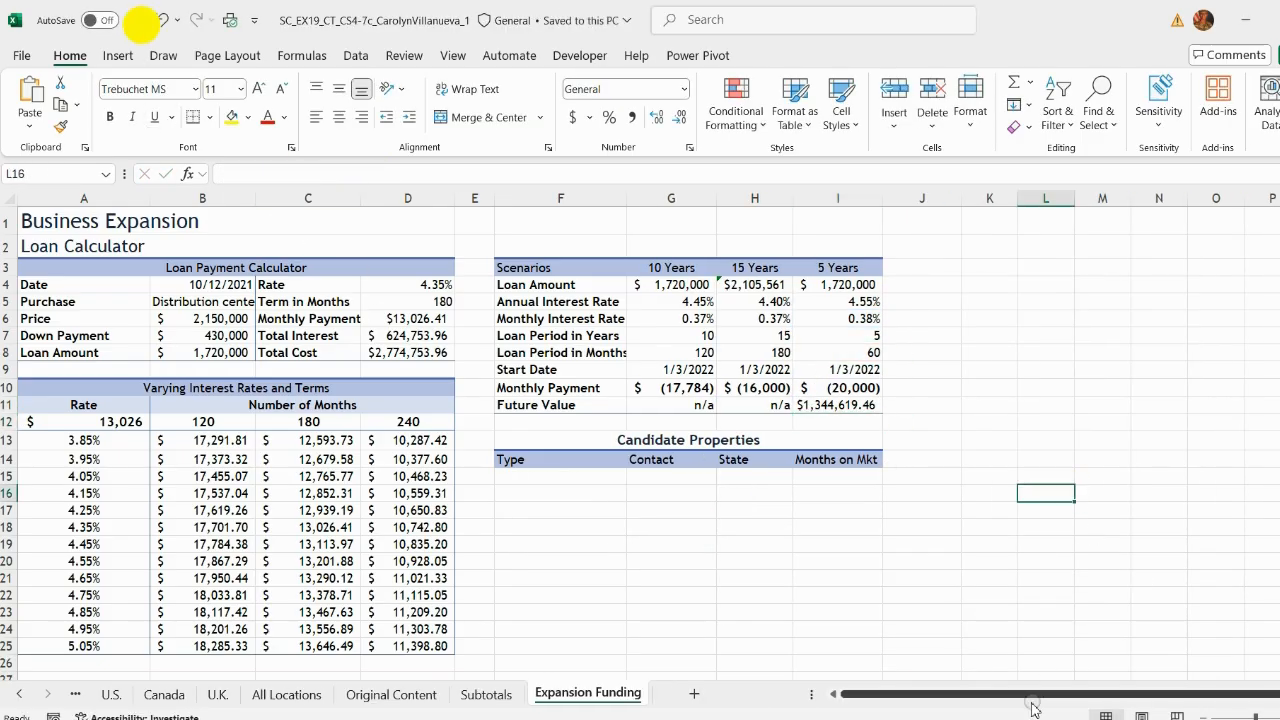
Step: Read instructions 29 through 31 in the instructions document
{"action": "left_click", "coordinate": [1034, 718]}
{"action": "left_click", "coordinate": [484, 571]}
{"action": "scroll", "coordinate": [627, 583], "scroll_direction": "down", "scroll_amount": 1}
{"action": "scroll", "coordinate": [627, 583], "scroll_direction": "down", "scroll_amount": 1}
{"action": "left_click_drag", "start_coordinate": [324, 450], "coordinate": [808, 491]}
{"action": "scroll", "coordinate": [575, 487], "scroll_direction": "down", "scroll_amount": 6}
{"action": "left_click_drag", "start_coordinate": [325, 450], "coordinate": [1038, 548]}
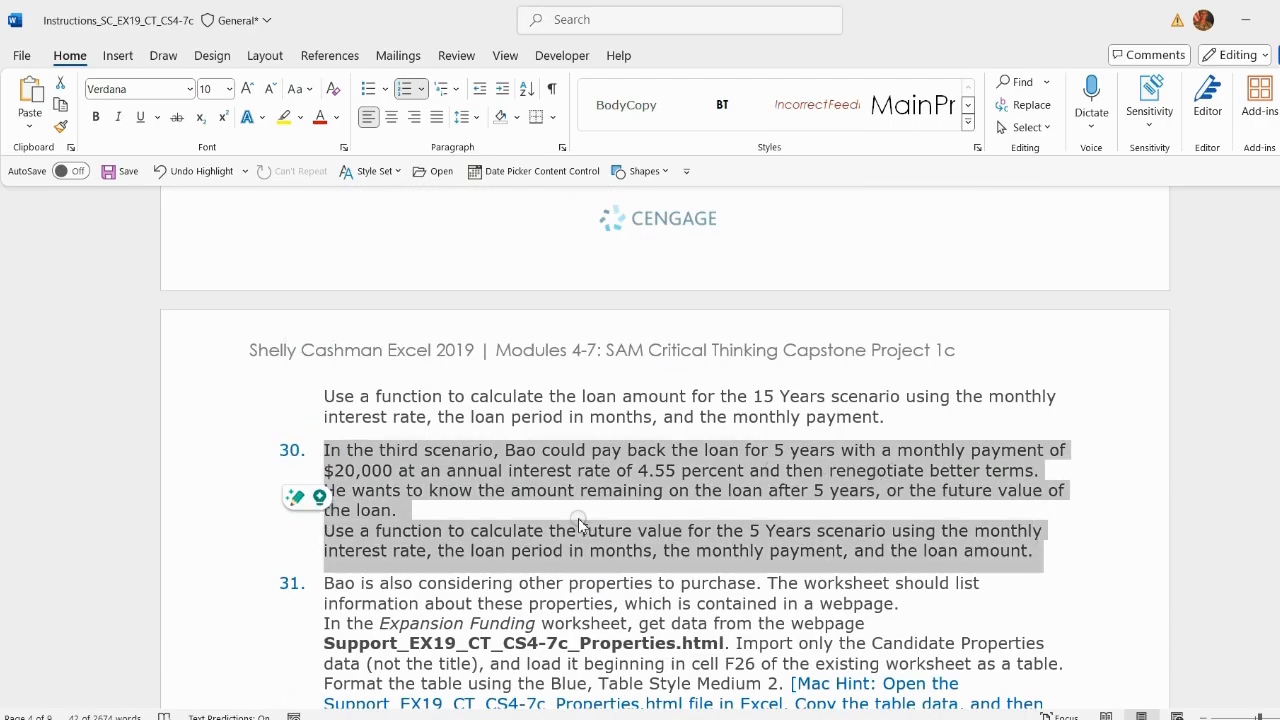
{"action": "scroll", "coordinate": [294, 470], "scroll_direction": "down", "scroll_amount": 4}
{"action": "left_click_drag", "start_coordinate": [325, 345], "coordinate": [860, 447]}
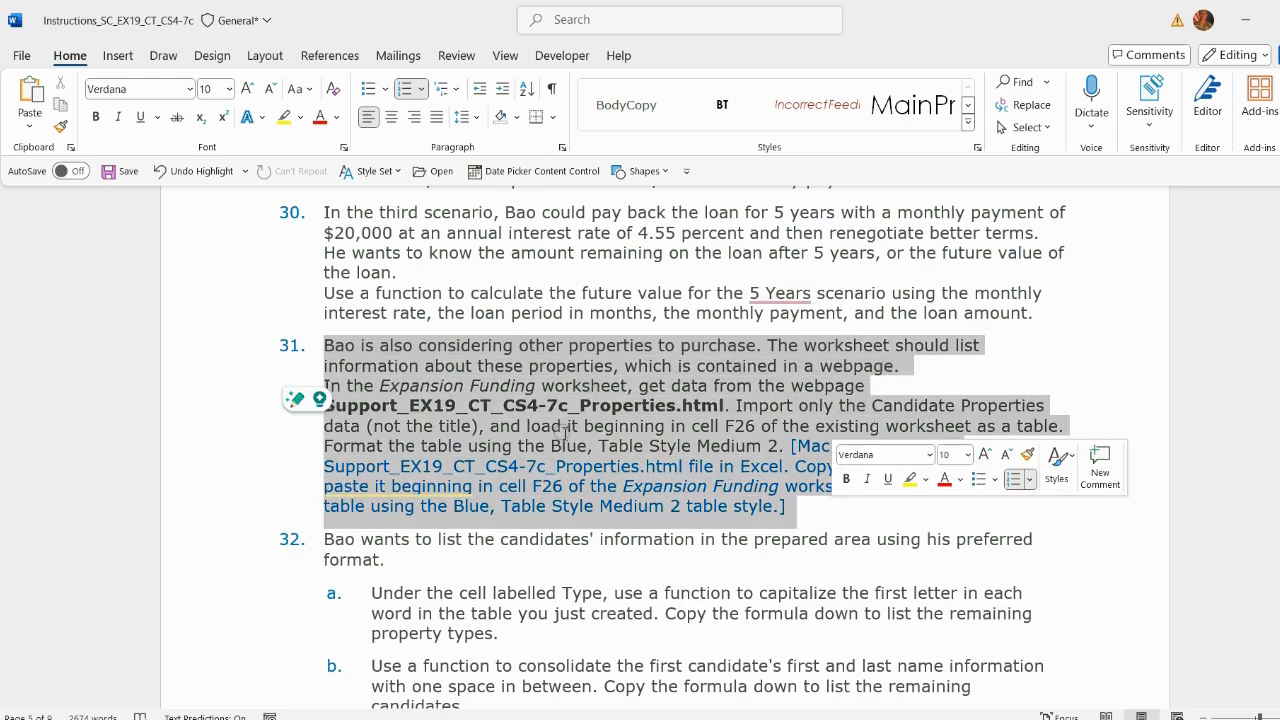
{"action": "scroll", "coordinate": [572, 350], "scroll_direction": "down", "scroll_amount": 1}
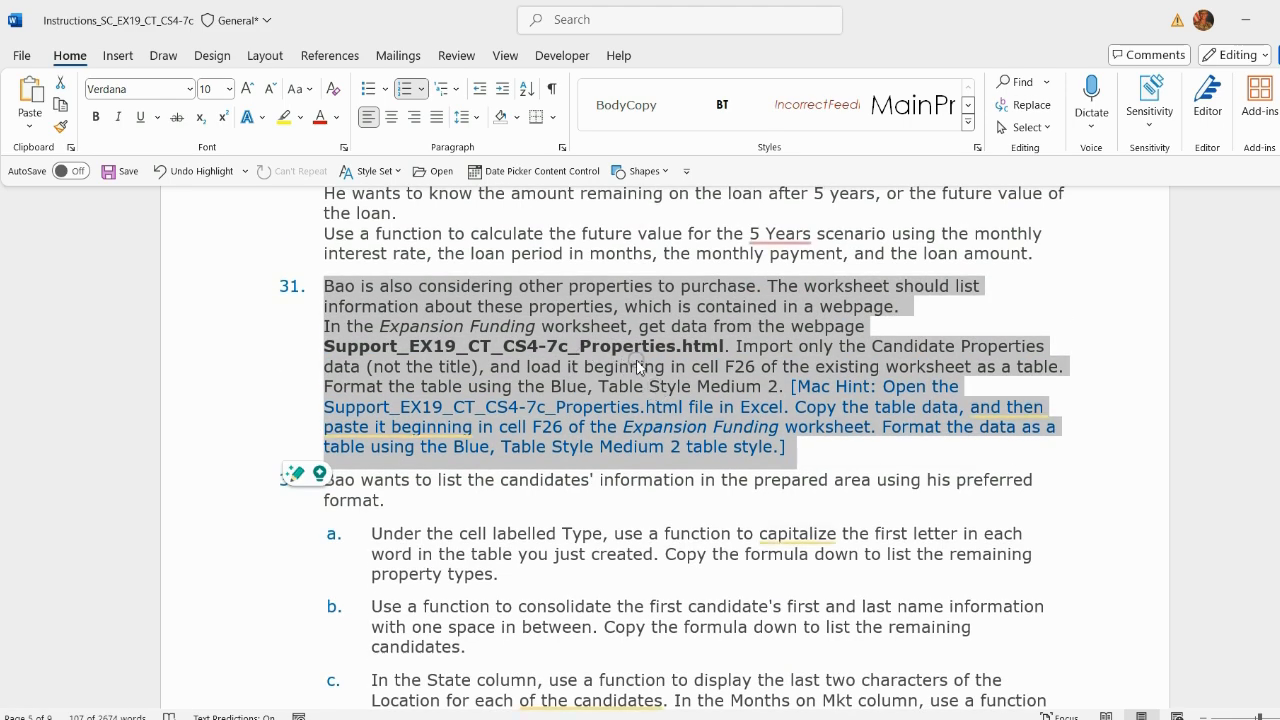
Step: Open Support_EX19_CT_CS4-7c_Properties.html from the student's X Excel Capstone folder in a web browser
{"action": "left_click", "coordinate": [1077, 682]}
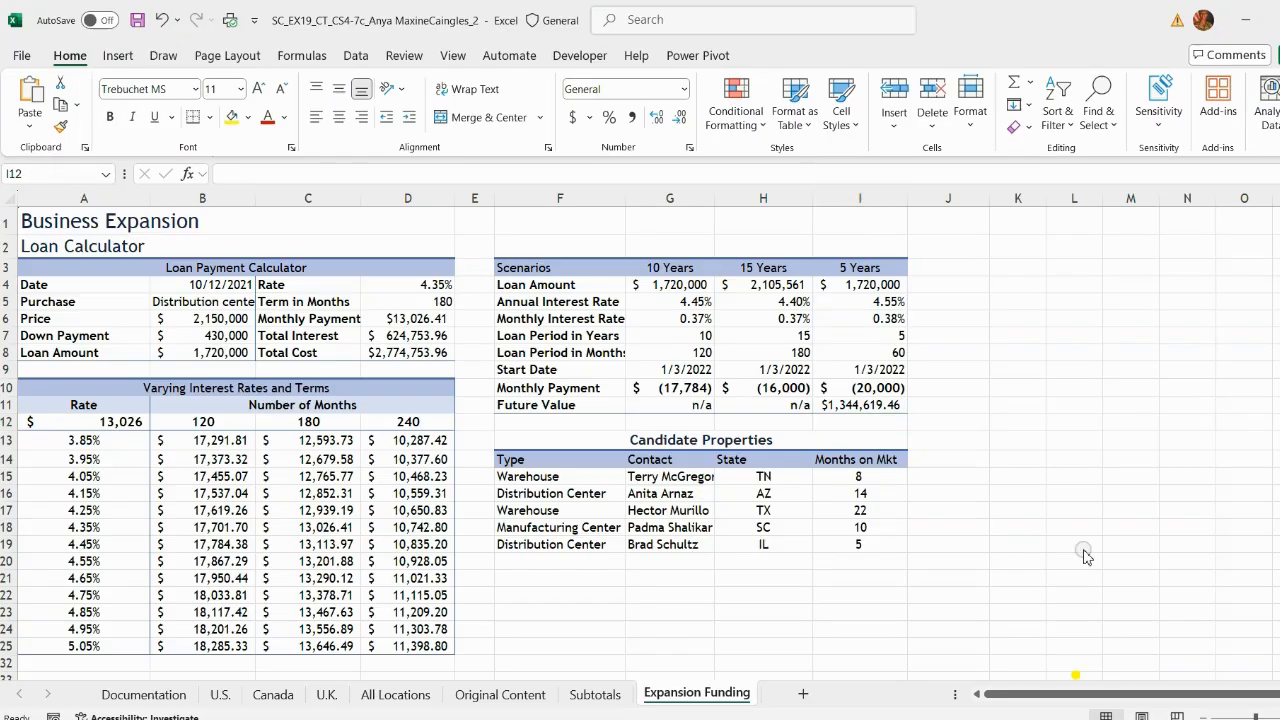
{"action": "left_click", "coordinate": [1279, 20]}
{"action": "left_click", "coordinate": [749, 668]}
{"action": "left_click", "coordinate": [837, 564]}
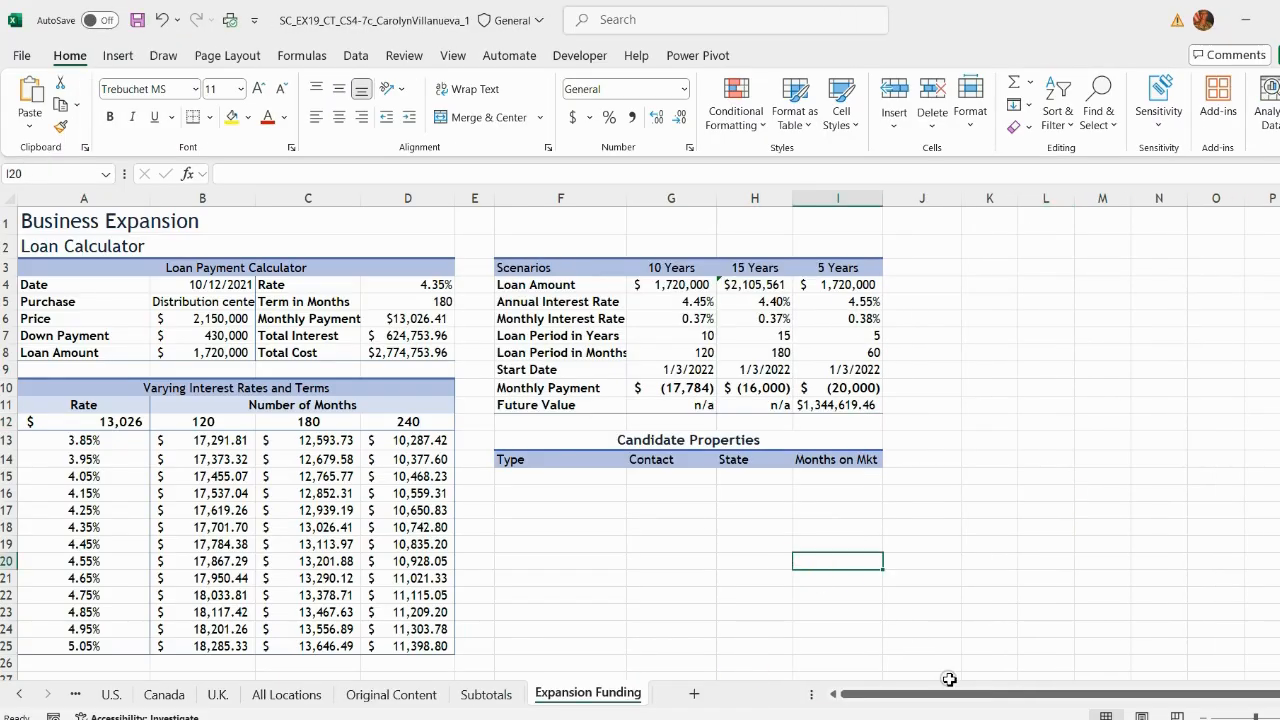
{"action": "left_click", "coordinate": [970, 718]}
{"action": "key", "text": "alt+Tab"}
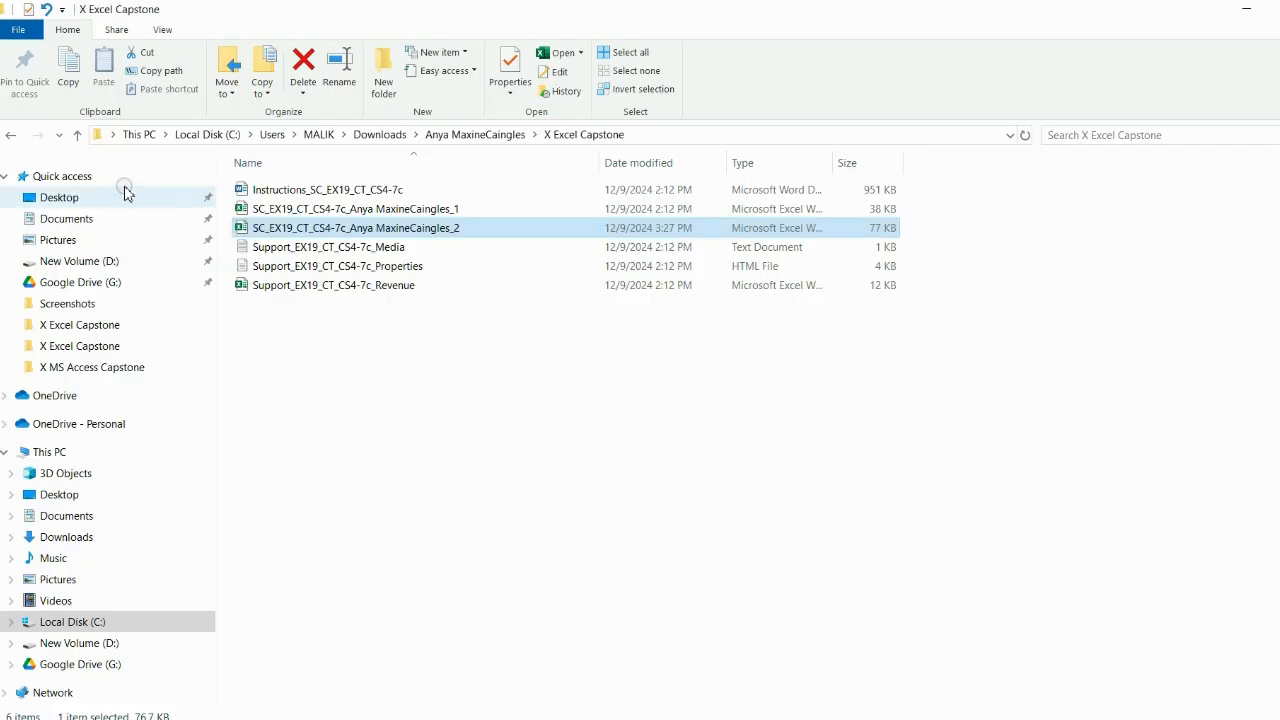
{"action": "left_click", "coordinate": [77, 134]}
{"action": "left_click", "coordinate": [77, 134]}
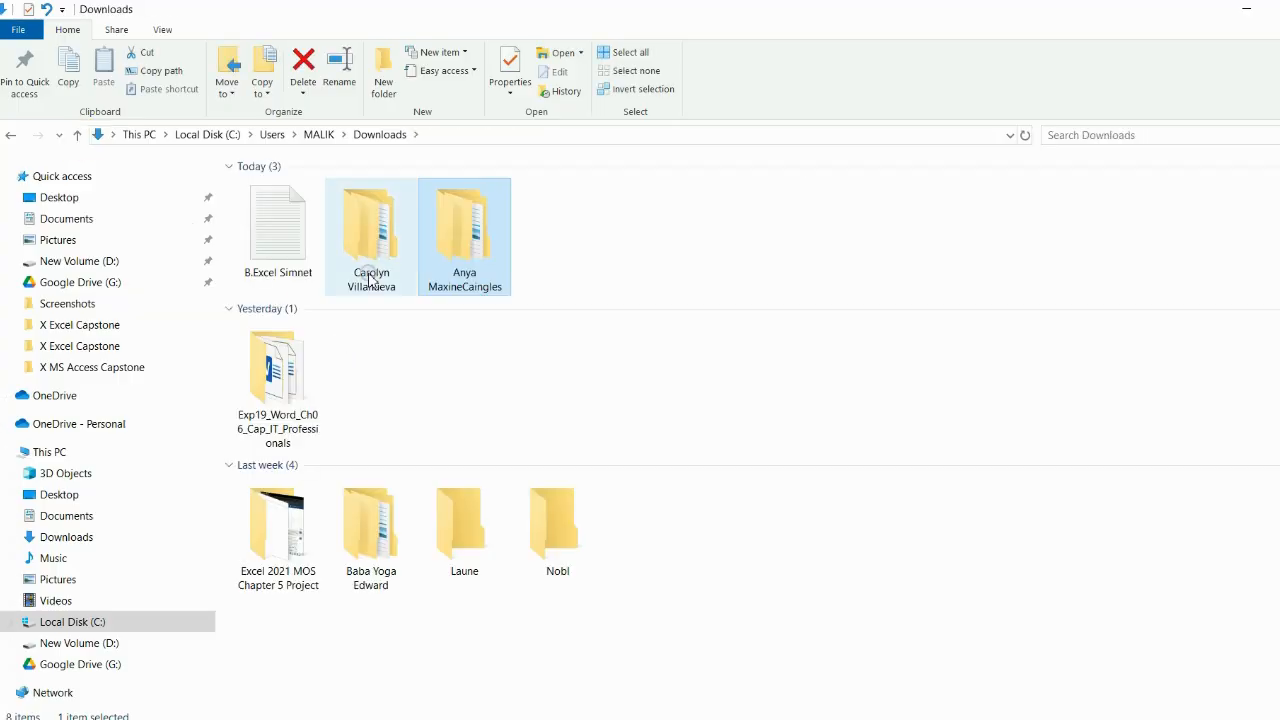
{"action": "double_click", "coordinate": [369, 272]}
{"action": "double_click", "coordinate": [329, 192]}
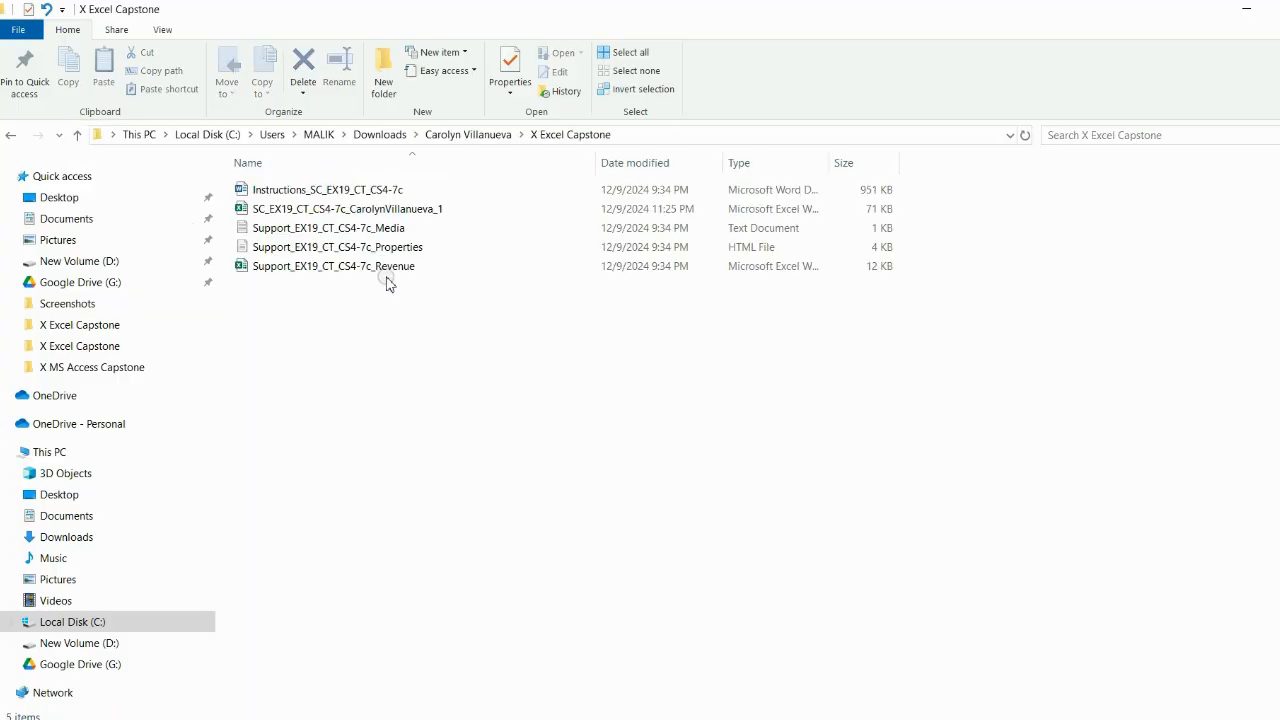
{"action": "left_click", "coordinate": [398, 250]}
{"action": "right_click", "coordinate": [396, 249]}
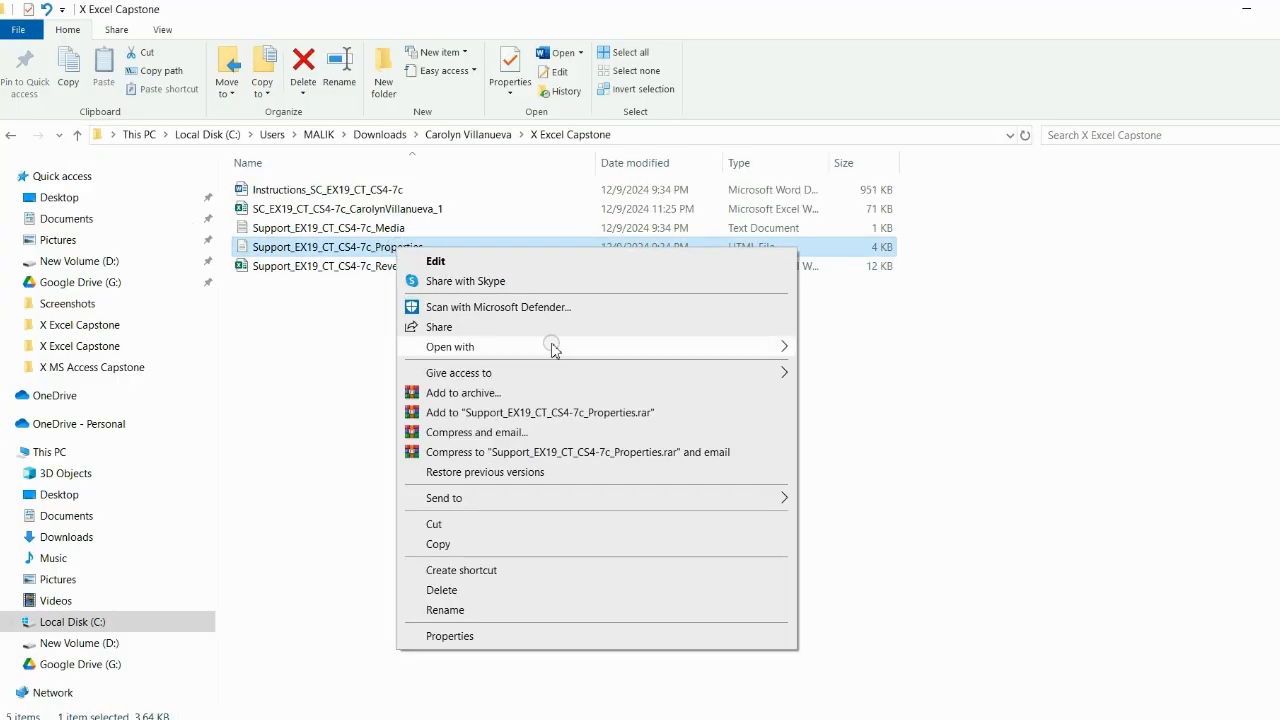
{"action": "mouse_move", "coordinate": [757, 349]}
{"action": "left_click", "coordinate": [840, 350]}
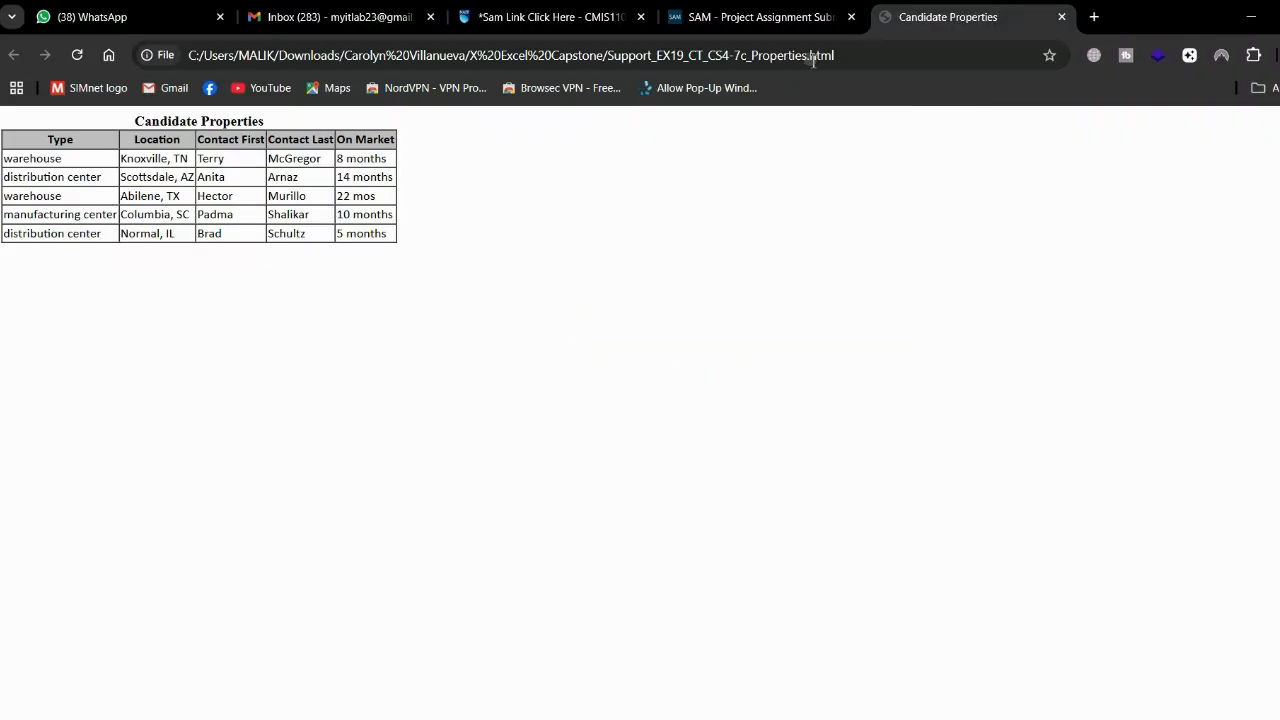
Step: Copy the properties webpage's file address and import it into the Expansion Funding worksheet as web data
{"action": "left_click", "coordinate": [848, 55]}
{"action": "left_click", "coordinate": [850, 55]}
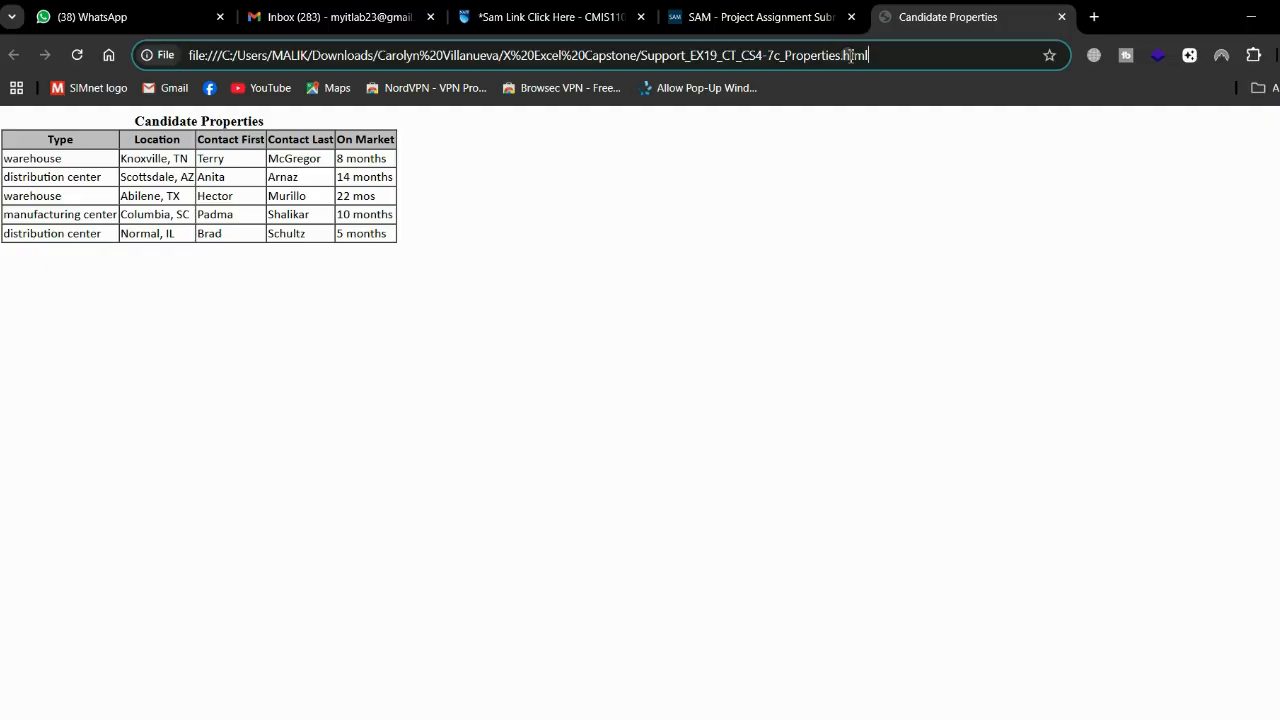
{"action": "left_click", "coordinate": [871, 278]}
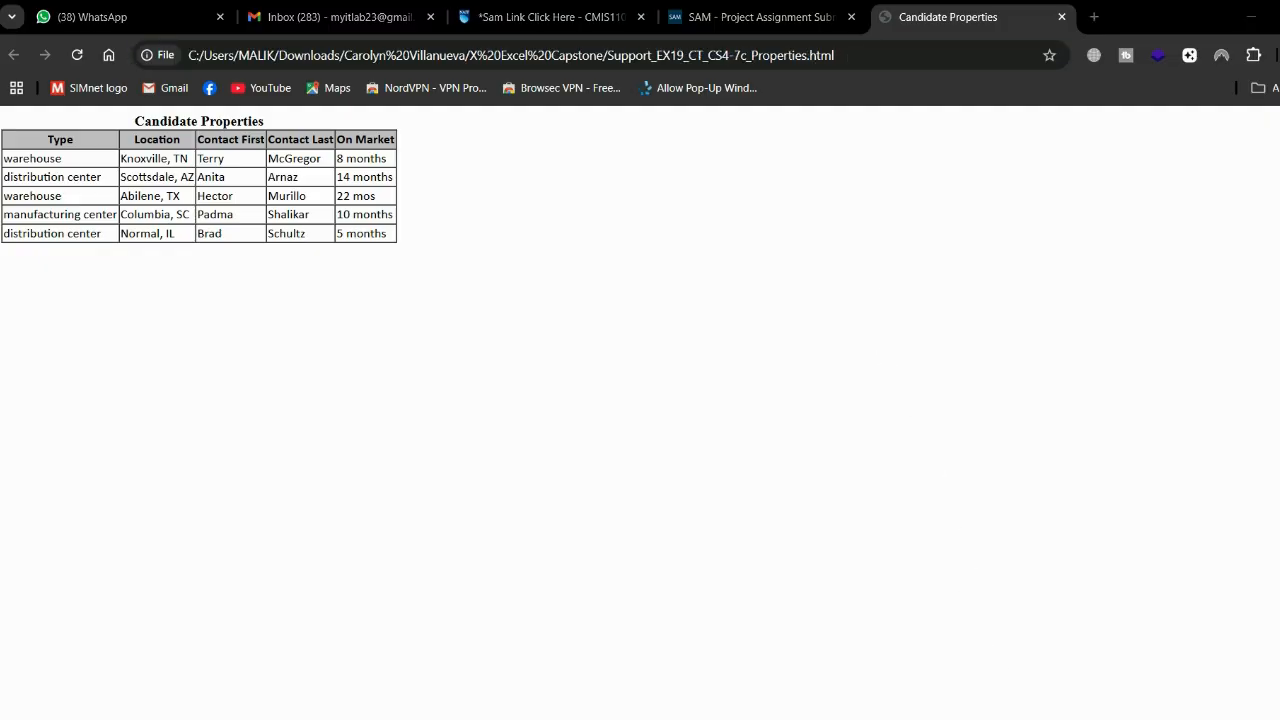
{"action": "key", "text": "alt+Tab"}
{"action": "left_click", "coordinate": [562, 477]}
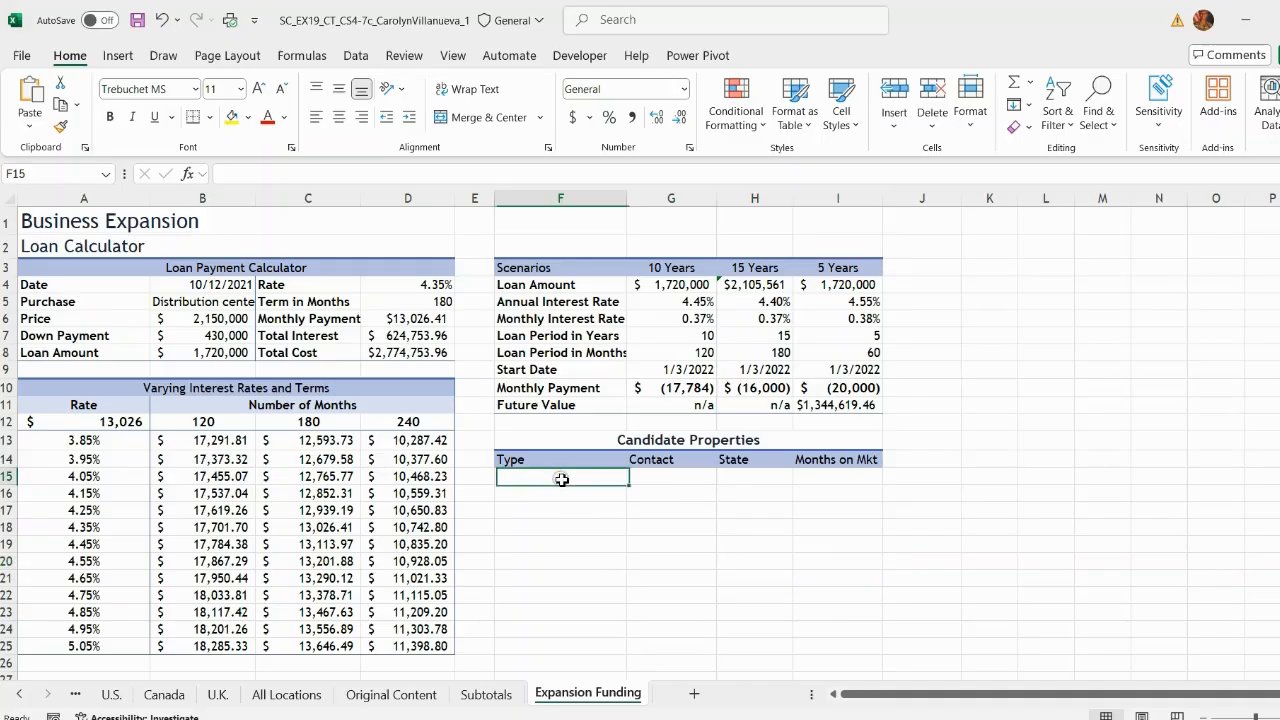
{"action": "left_click", "coordinate": [355, 55]}
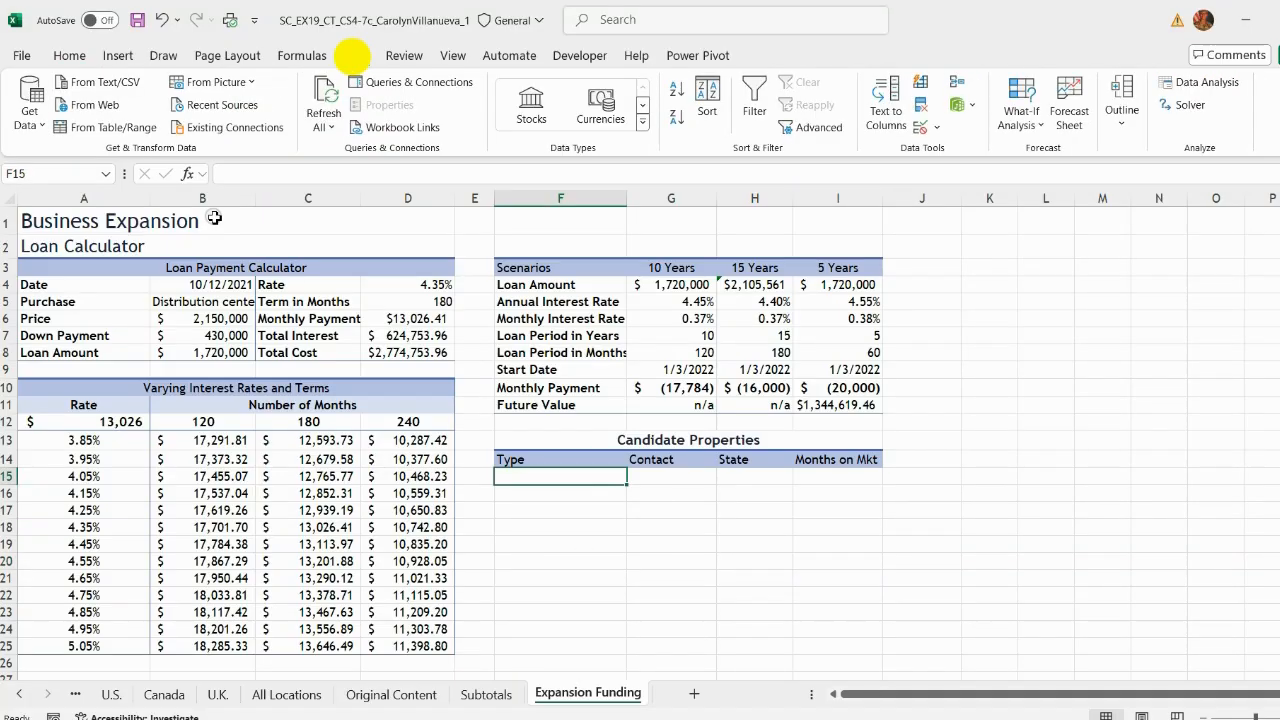
{"action": "left_click", "coordinate": [94, 106]}
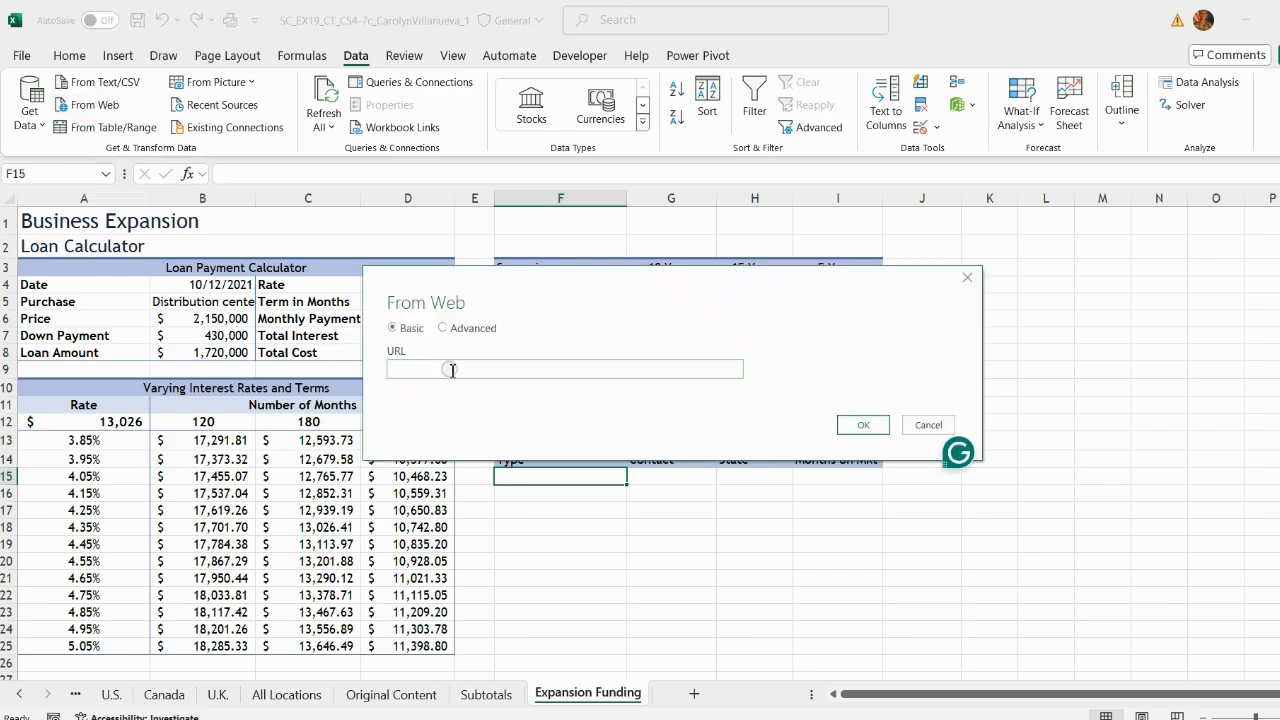
{"action": "key", "text": "ctrl+v"}
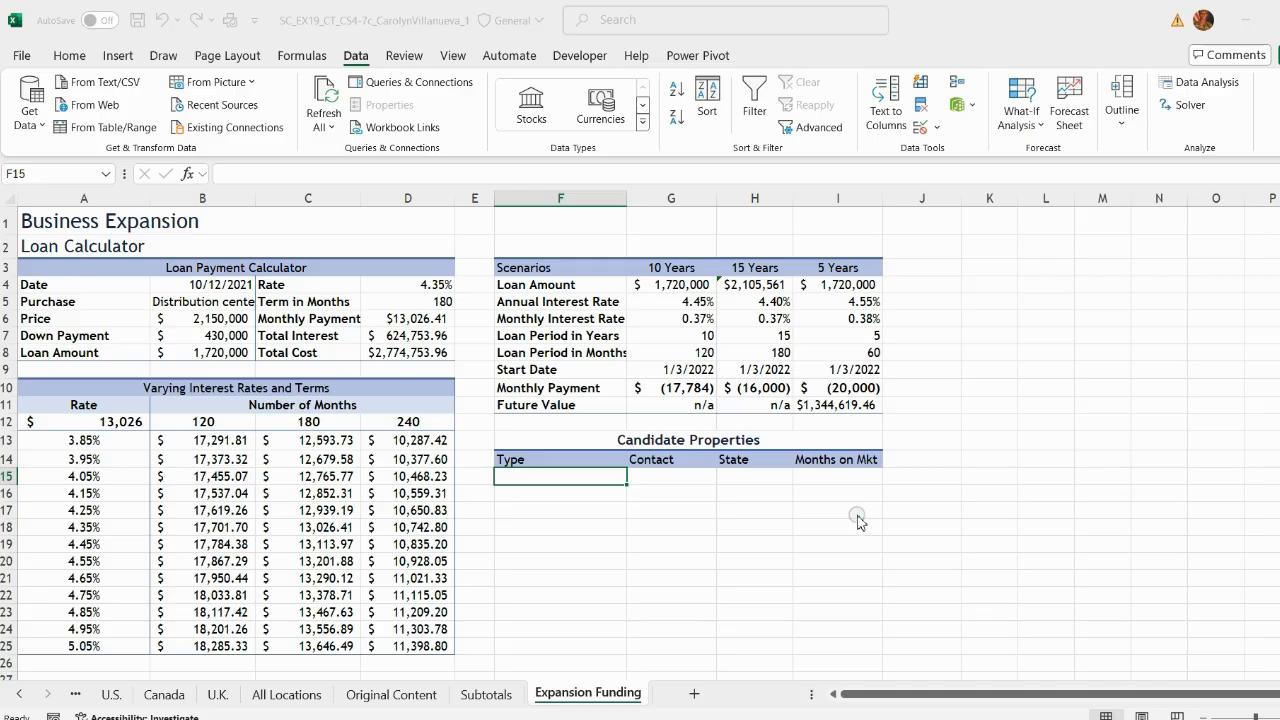
{"action": "left_click", "coordinate": [423, 223]}
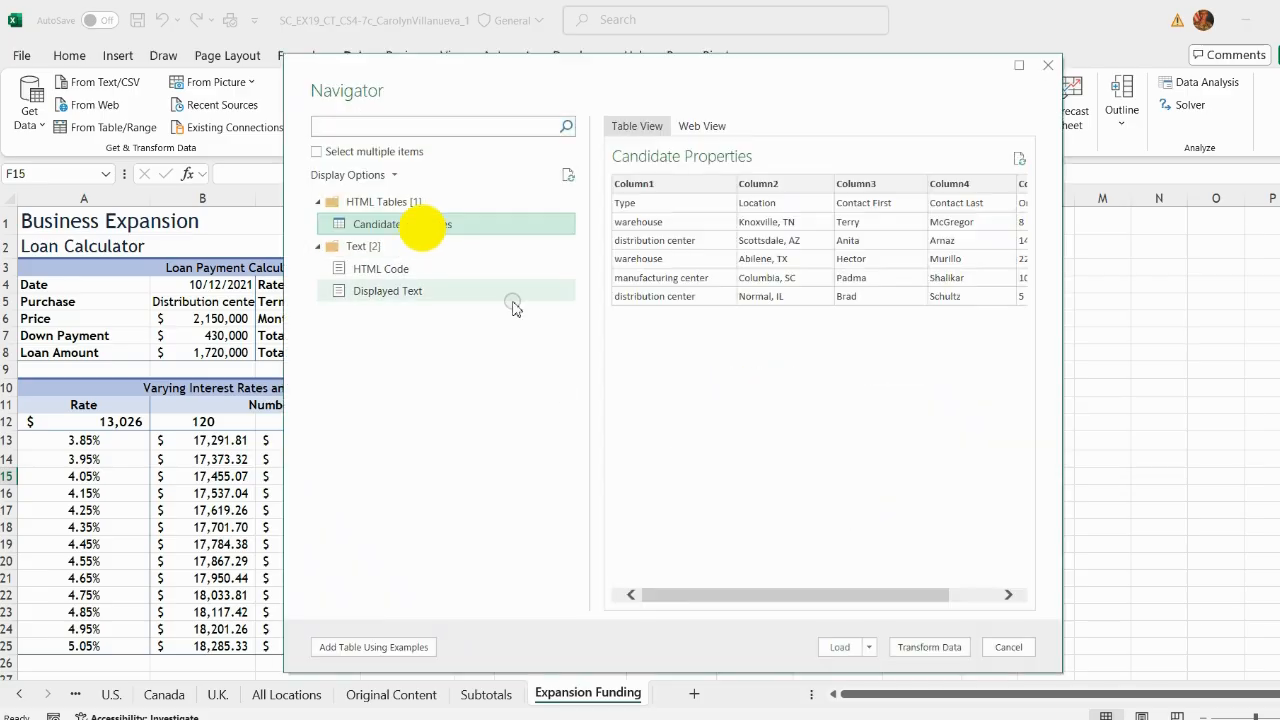
Step: Open the Candidate Properties table for transformation and promote its first row to column headers
{"action": "left_click", "coordinate": [908, 643]}
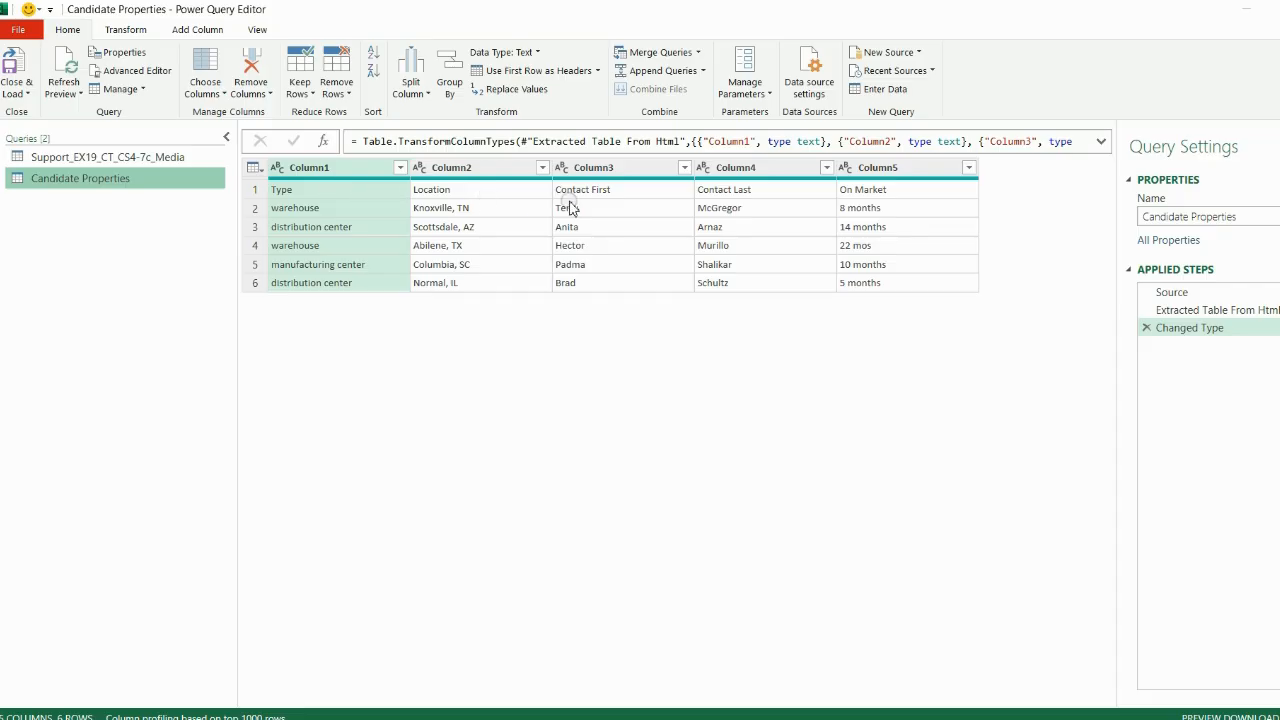
{"action": "left_click", "coordinate": [597, 71]}
{"action": "left_click", "coordinate": [529, 92]}
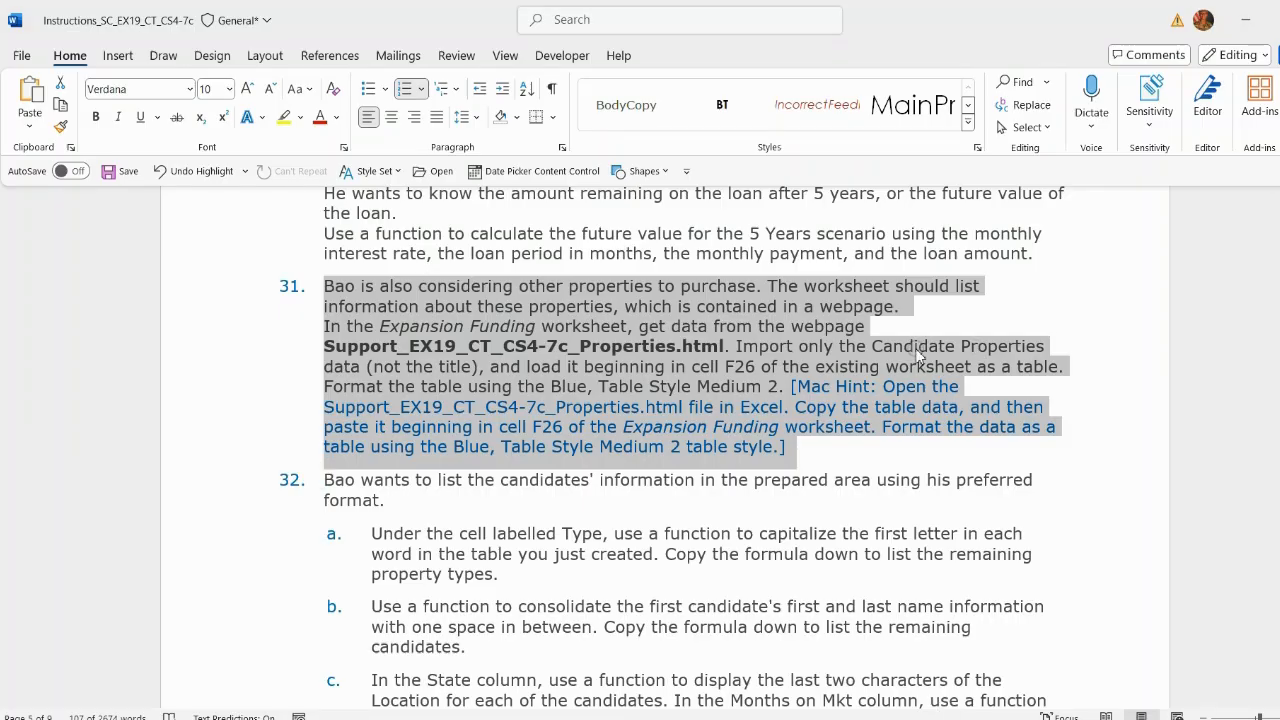
Step: Load the Candidate Properties query as a table into the existing worksheet beginning at cell F26
{"action": "left_click_drag", "start_coordinate": [495, 366], "coordinate": [1058, 370]}
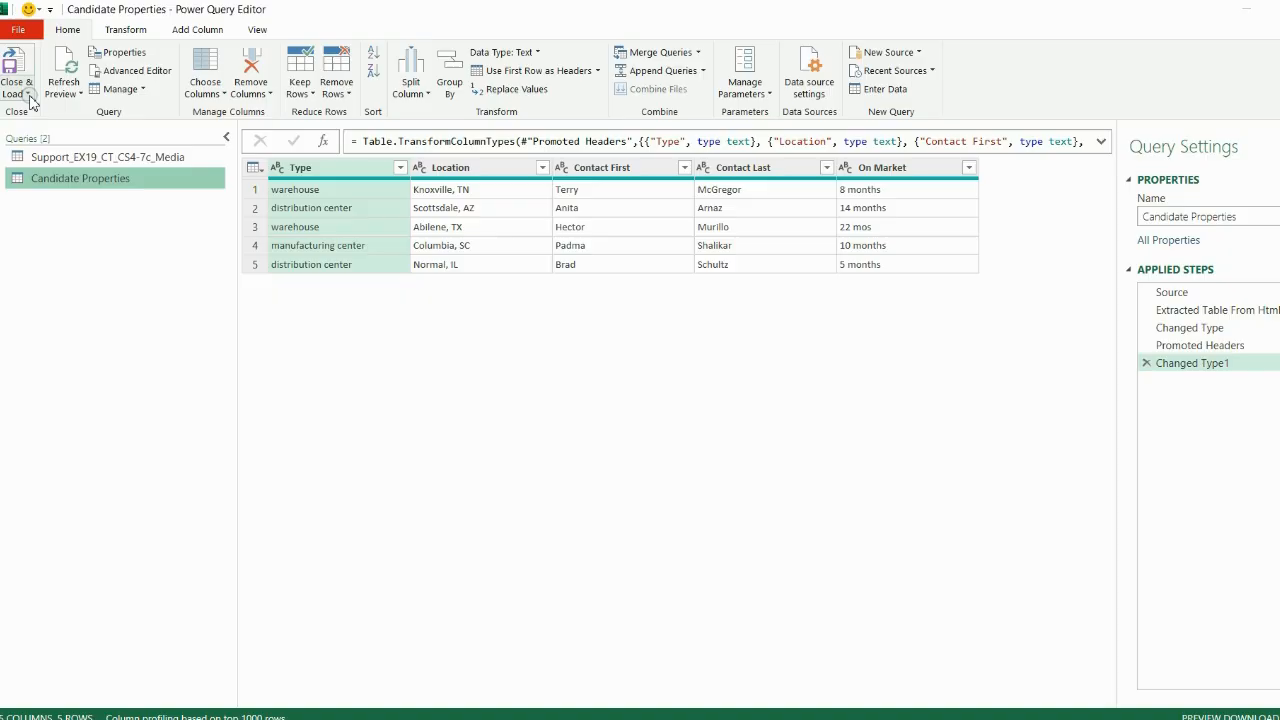
{"action": "left_click", "coordinate": [30, 97]}
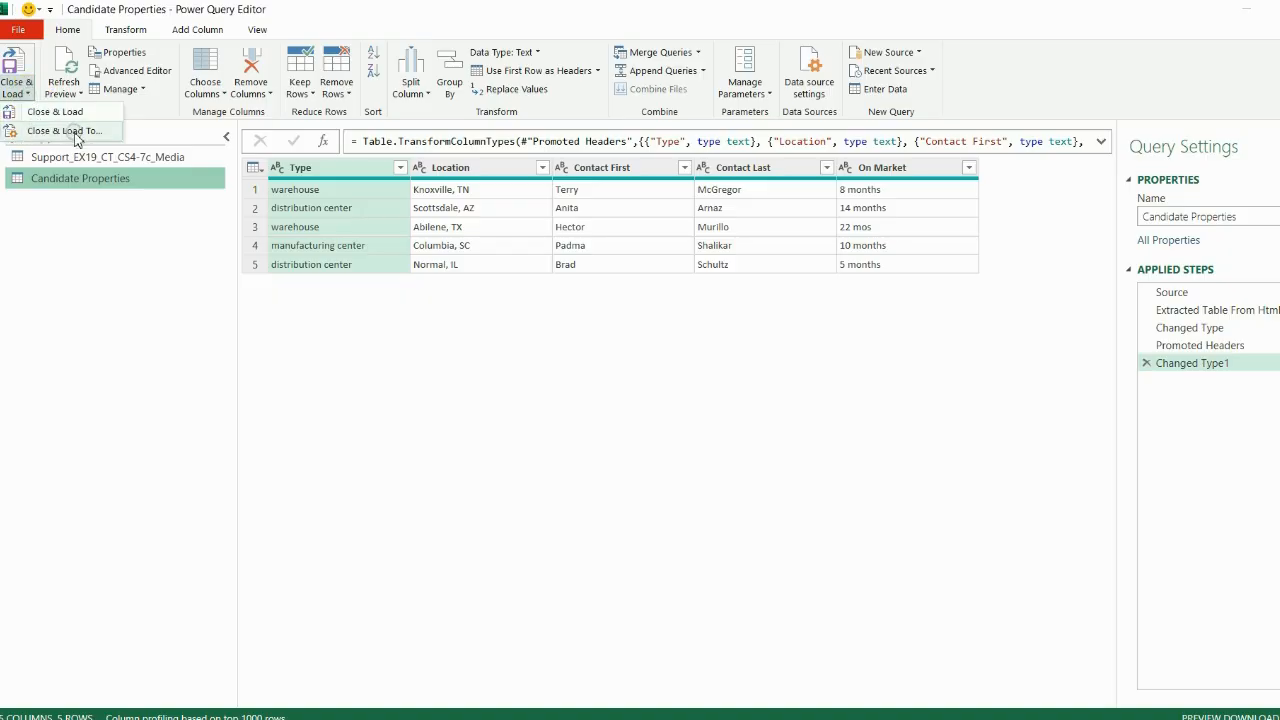
{"action": "left_click", "coordinate": [64, 131]}
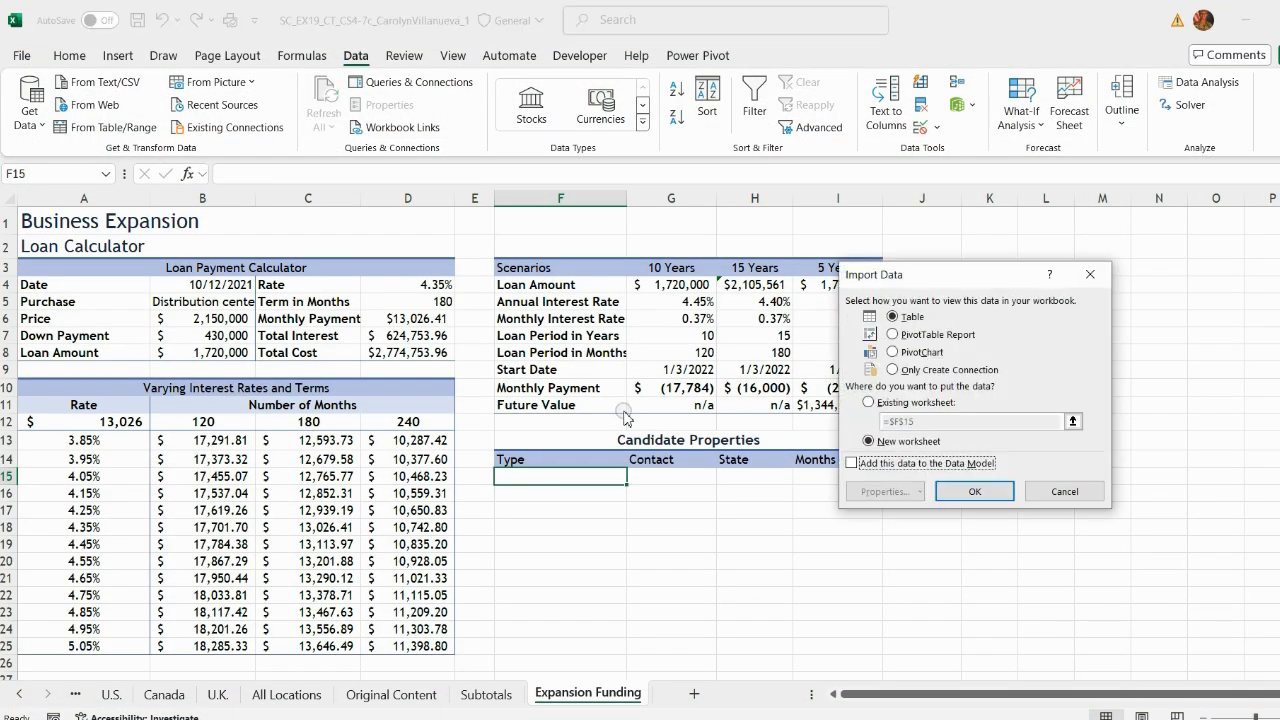
{"action": "left_click", "coordinate": [870, 404]}
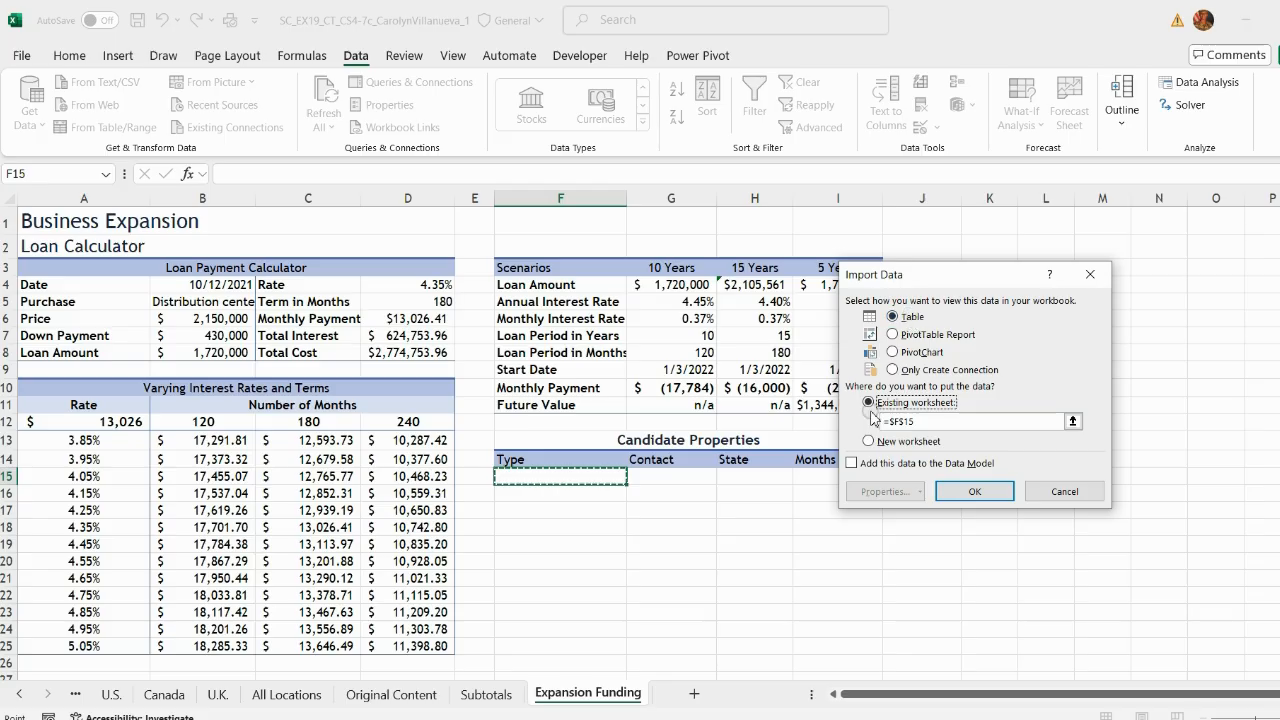
{"action": "left_click", "coordinate": [925, 422]}
{"action": "left_click", "coordinate": [1072, 422]}
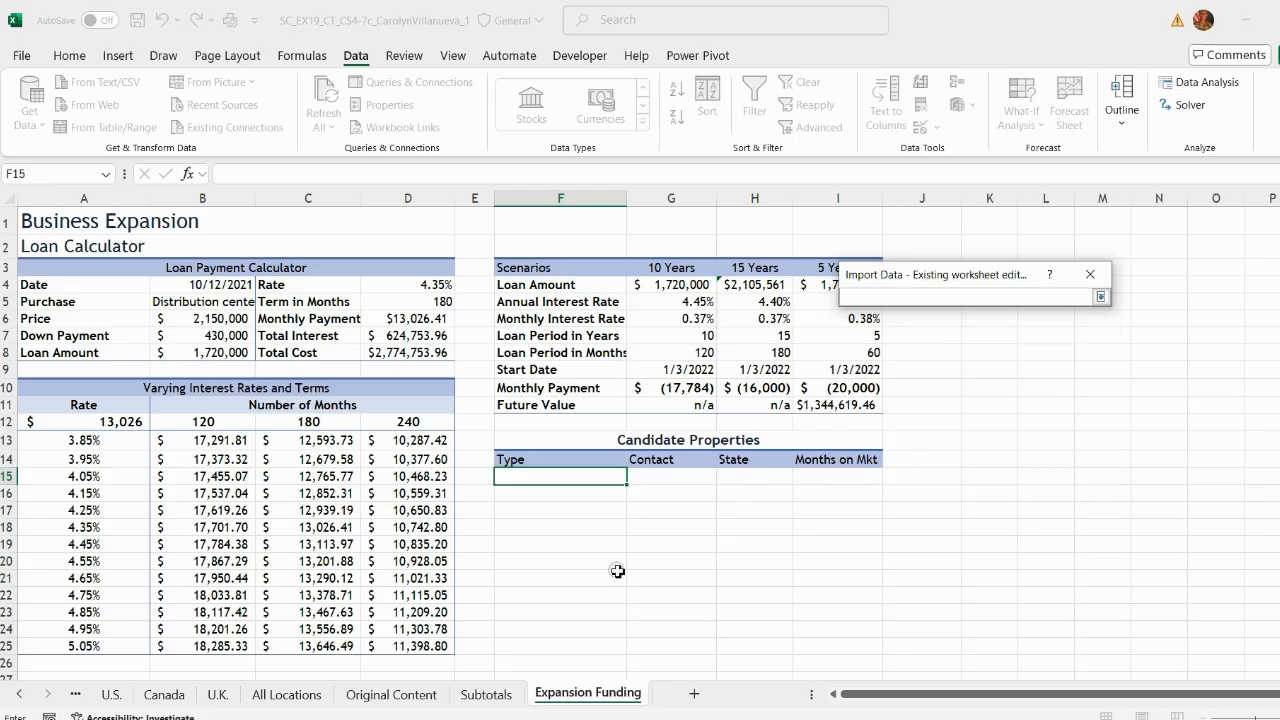
{"action": "scroll", "coordinate": [141, 570], "scroll_direction": "down", "scroll_amount": 2}
{"action": "left_click", "coordinate": [540, 560]}
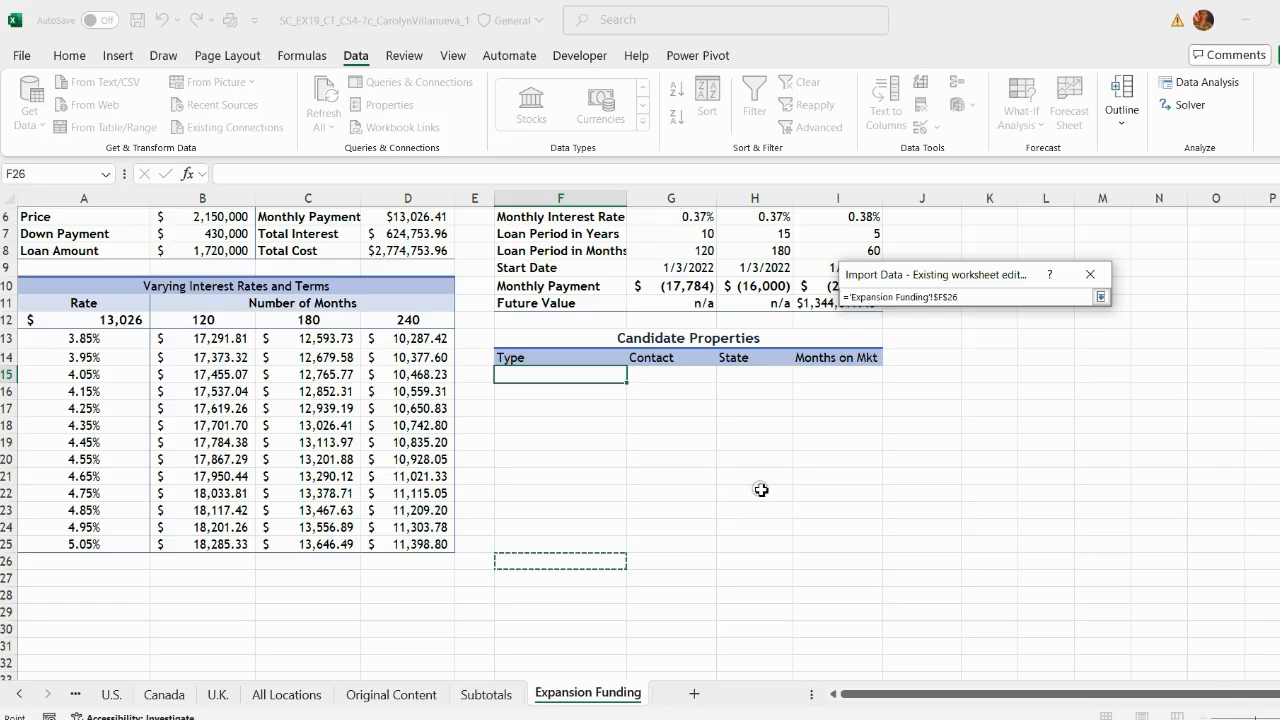
{"action": "left_click", "coordinate": [1100, 297]}
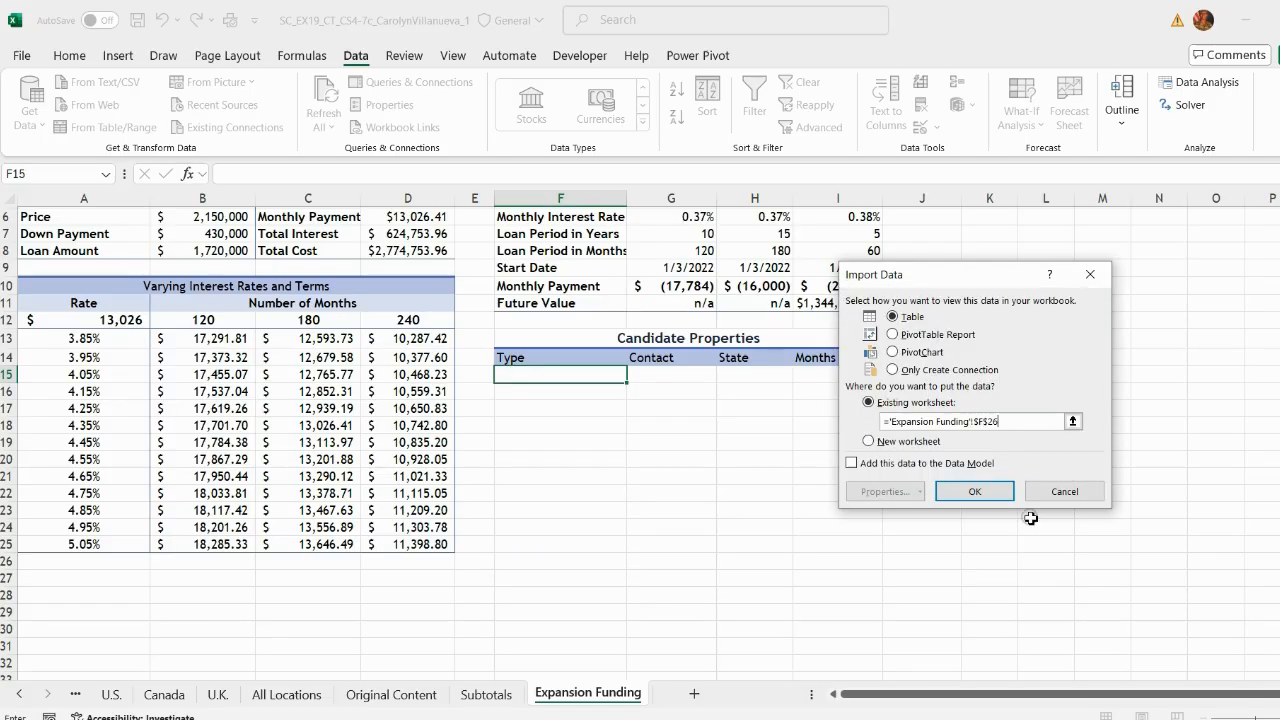
{"action": "left_click", "coordinate": [971, 492]}
{"action": "scroll", "coordinate": [1068, 471], "scroll_direction": "down", "scroll_amount": 2}
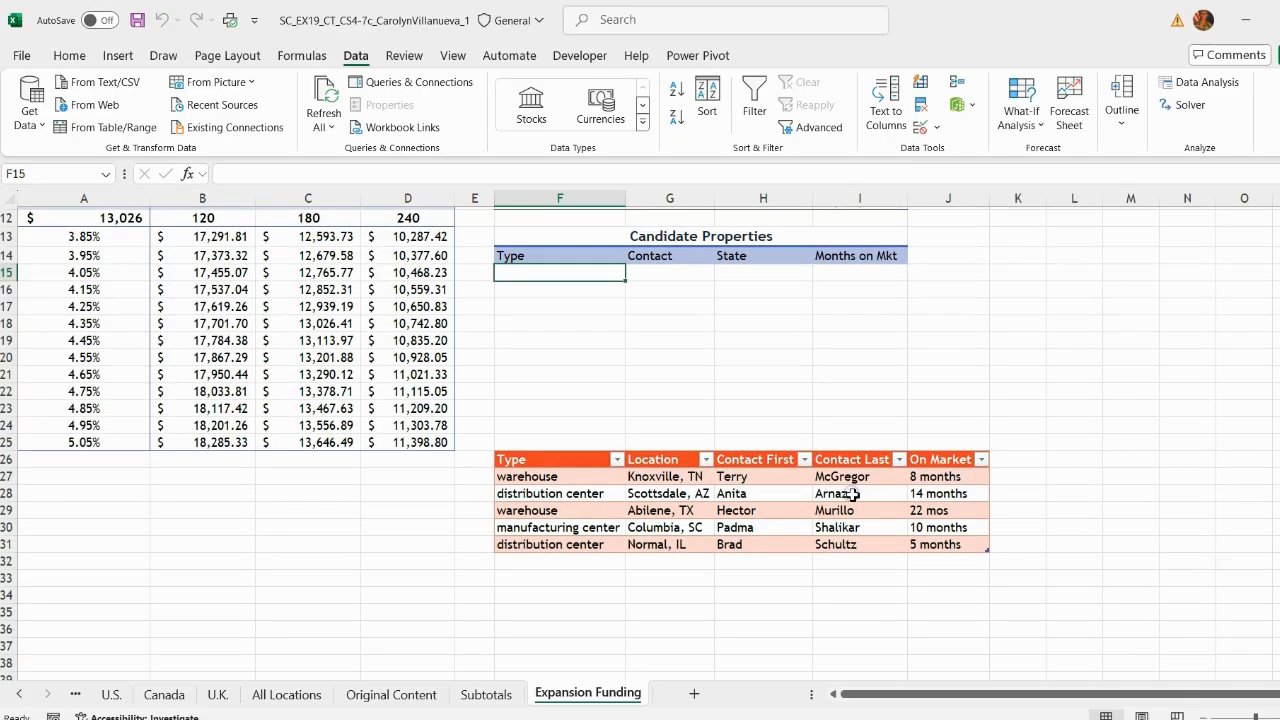
Step: Highlight the Blue, Table Style Medium 2 requirement in instruction 31 of the instructions document
{"action": "key", "text": "alt+Tab"}
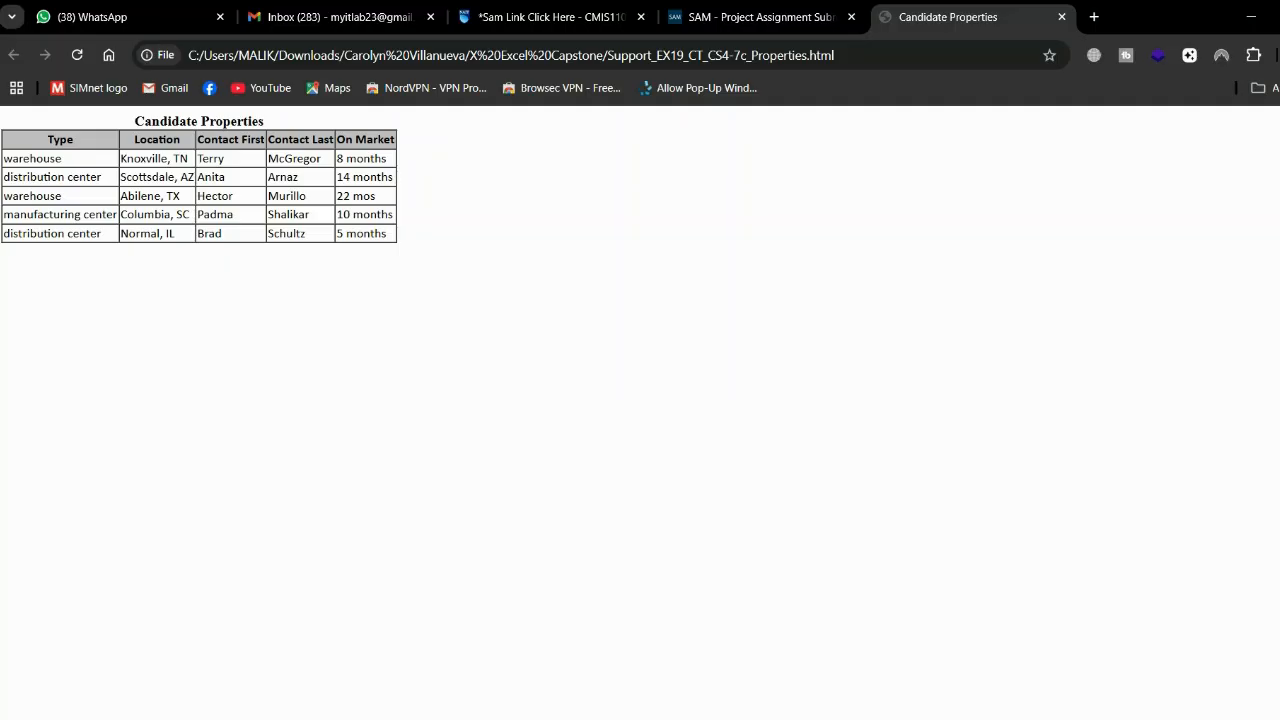
{"action": "key", "text": "alt+Tab"}
{"action": "scroll", "coordinate": [925, 380], "scroll_direction": "up", "scroll_amount": 4}
{"action": "scroll", "coordinate": [945, 425], "scroll_direction": "down", "scroll_amount": 3}
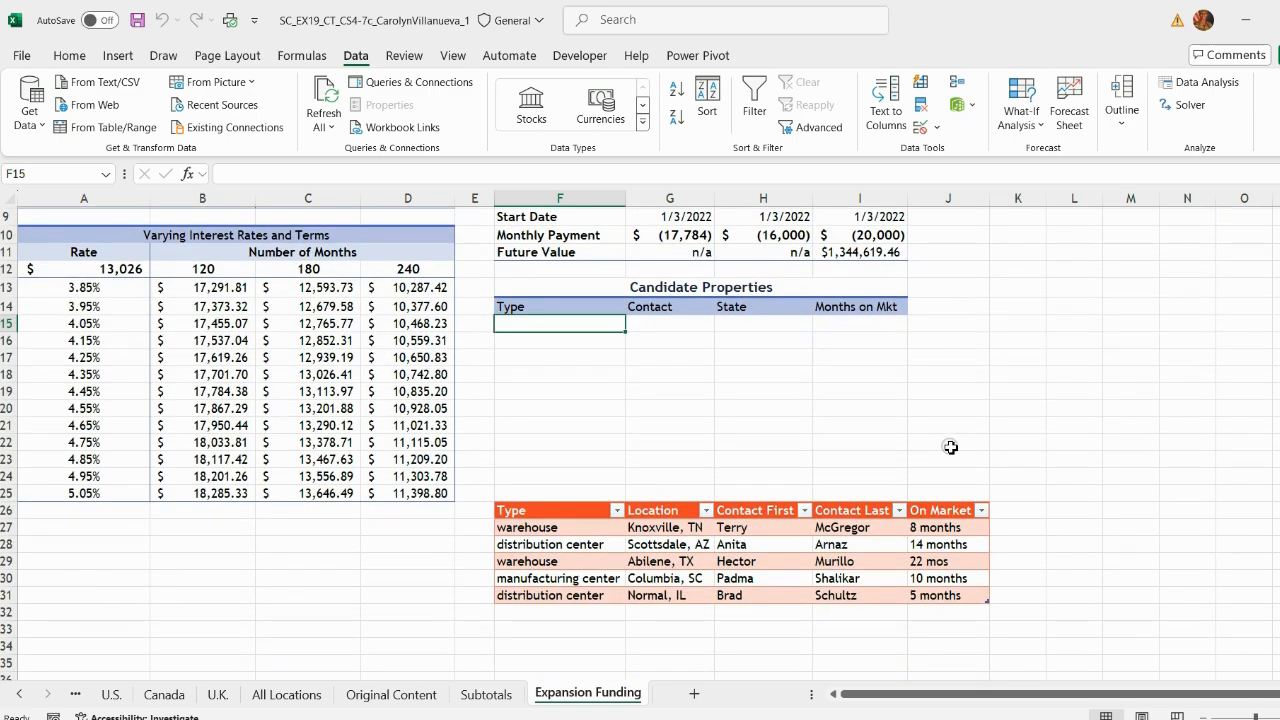
{"action": "key", "text": "alt+Tab"}
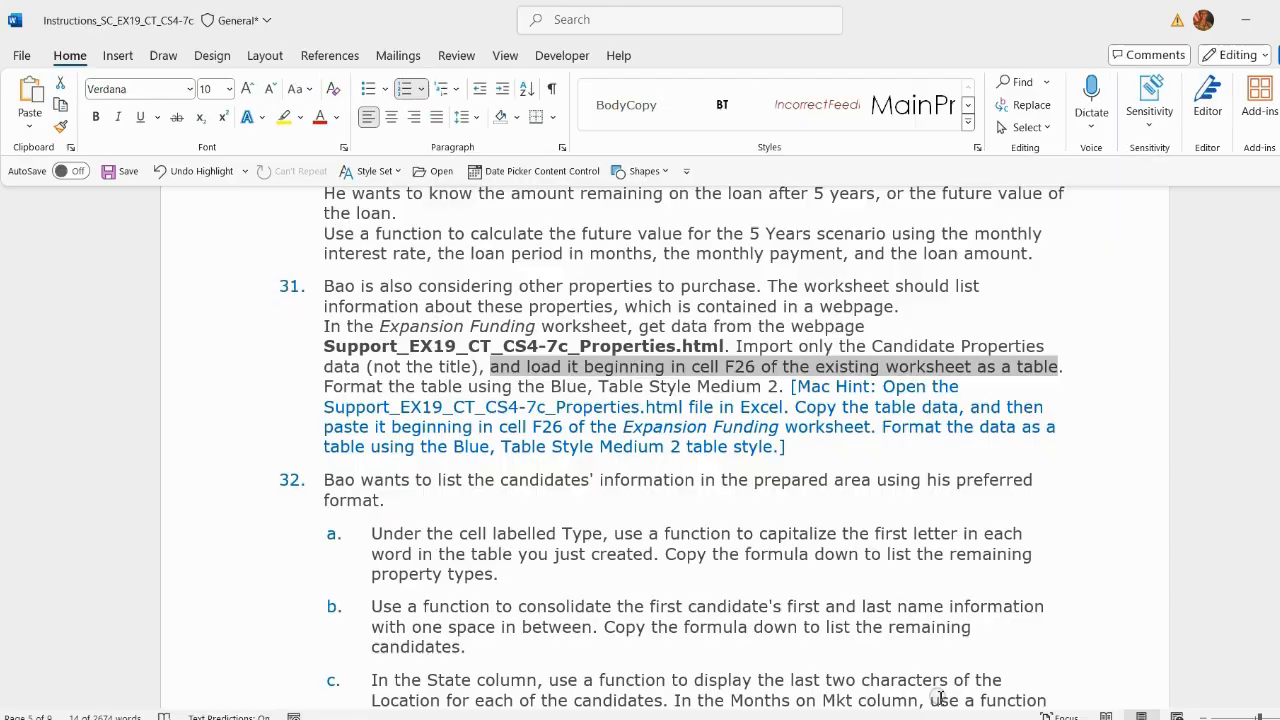
{"action": "left_click_drag", "start_coordinate": [551, 388], "coordinate": [771, 390]}
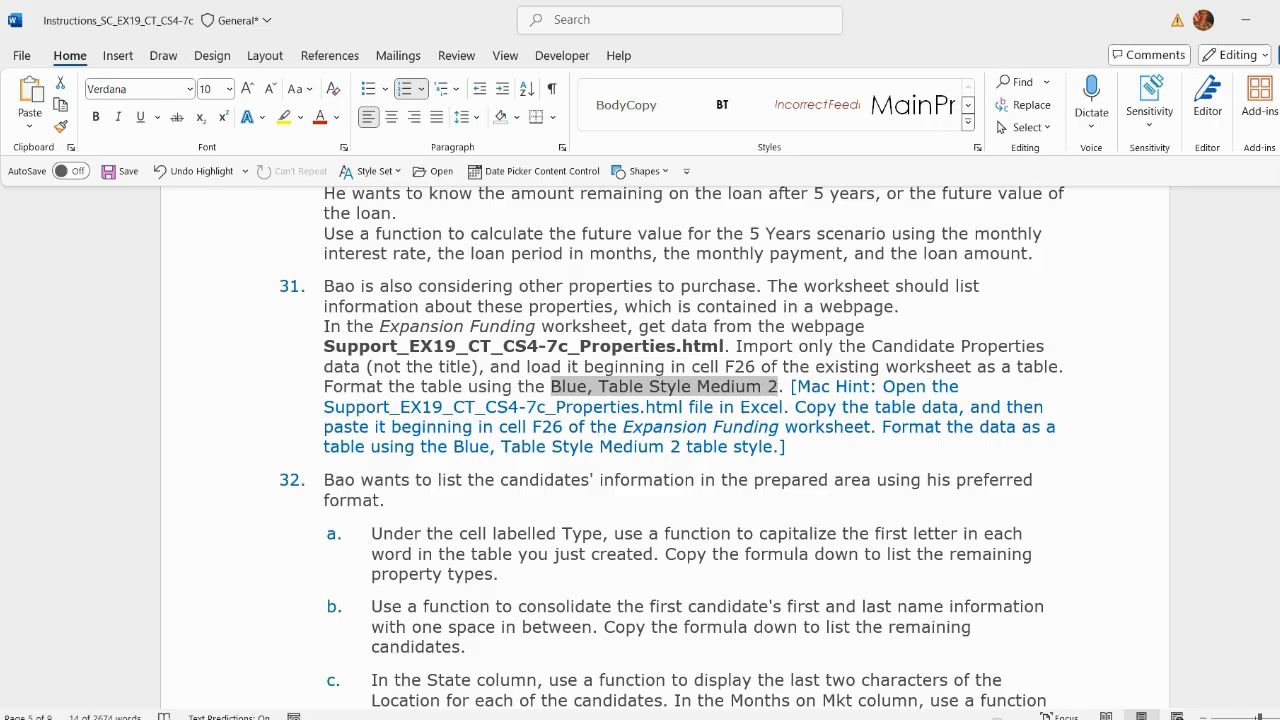
Step: Apply Blue, Table Style Medium 2 to the imported properties table and save the workbook
{"action": "key", "text": "alt+Tab"}
{"action": "left_click", "coordinate": [563, 510]}
{"action": "left_click", "coordinate": [780, 55]}
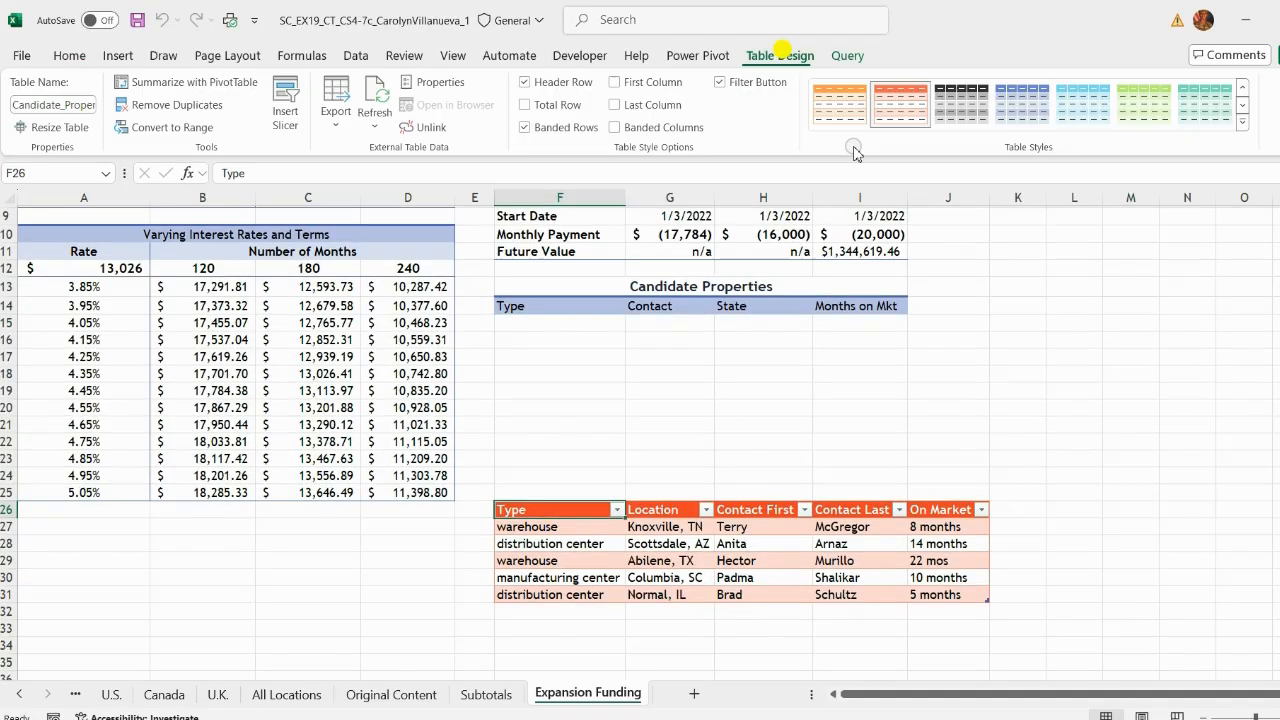
{"action": "left_click", "coordinate": [1246, 124]}
{"action": "left_click", "coordinate": [889, 435]}
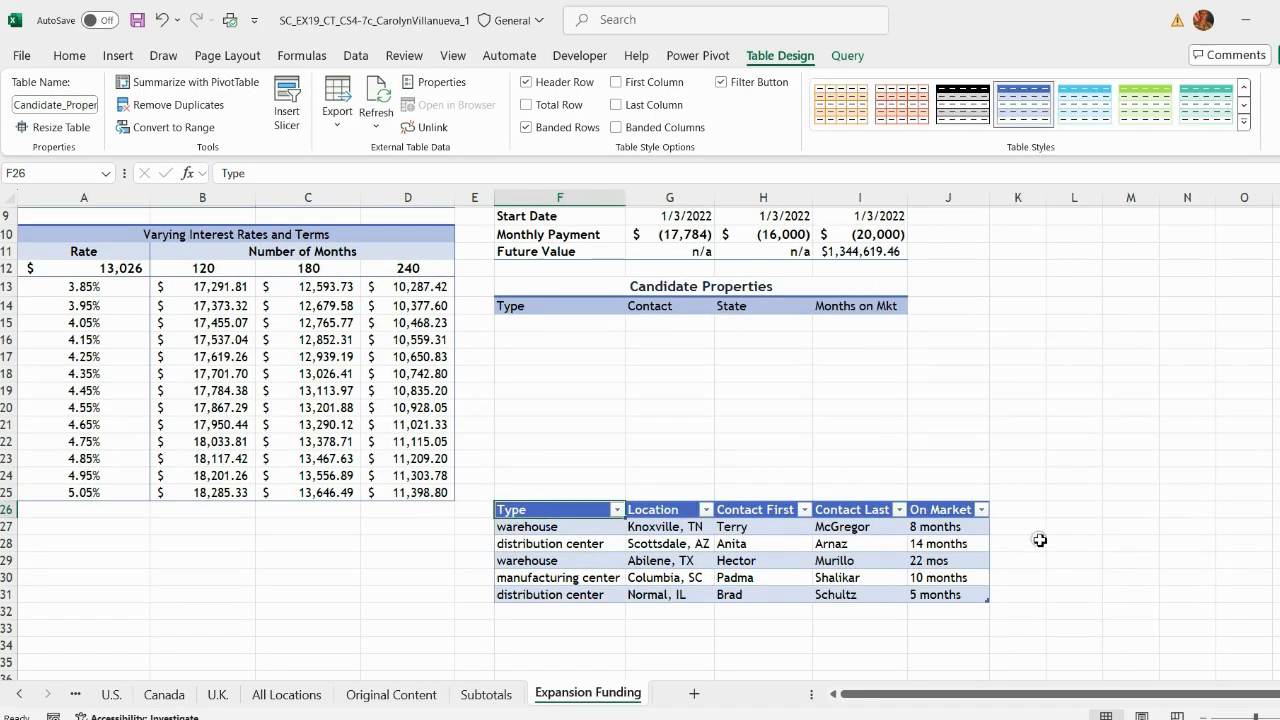
{"action": "left_click", "coordinate": [1040, 540]}
{"action": "left_click", "coordinate": [137, 19]}
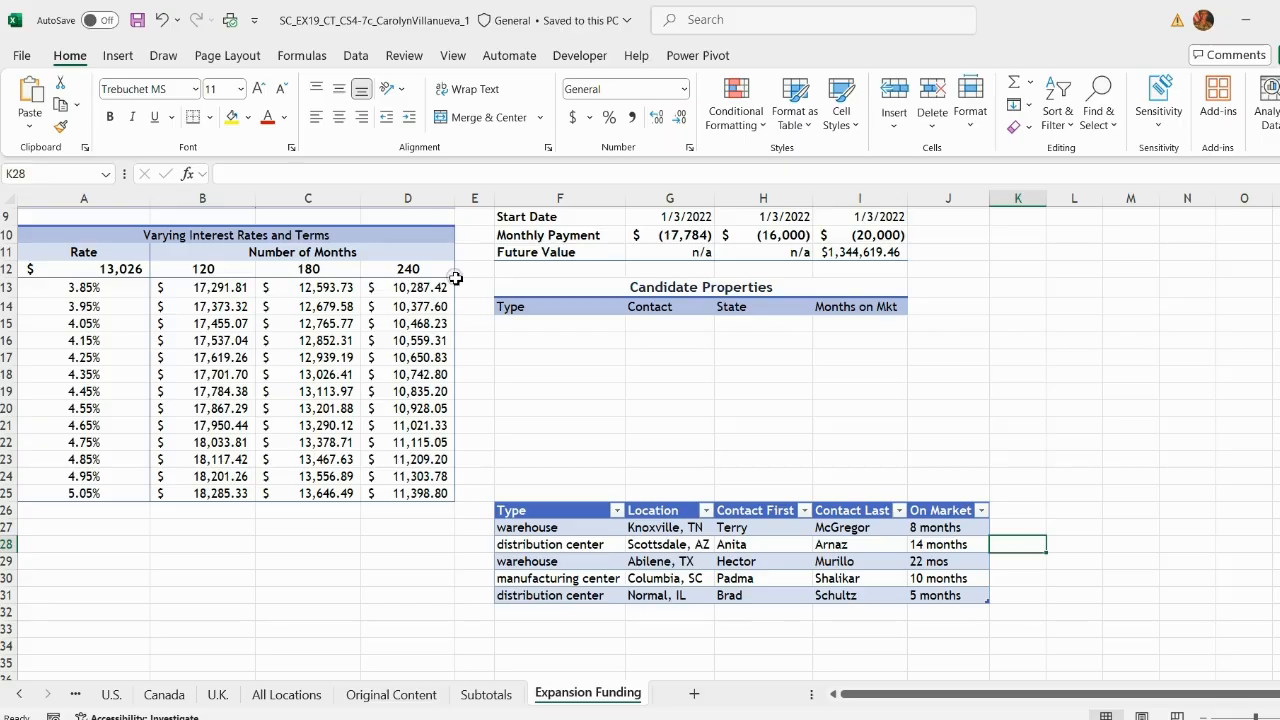
Step: Highlight the opening sentence of instruction 32 and read sub-steps a through d
{"action": "left_click", "coordinate": [966, 715]}
{"action": "left_click_drag", "start_coordinate": [323, 300], "coordinate": [400, 329]}
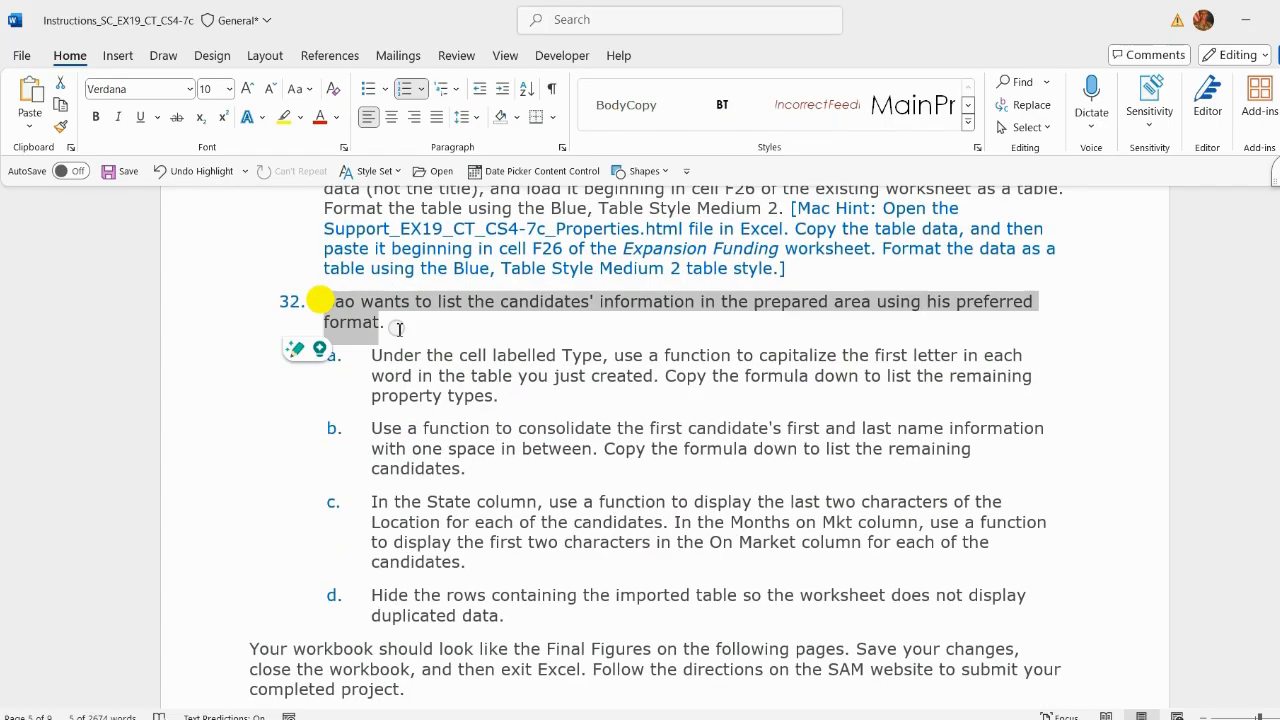
{"action": "left_click", "coordinate": [594, 372]}
{"action": "scroll", "coordinate": [789, 376], "scroll_direction": "down", "scroll_amount": 1}
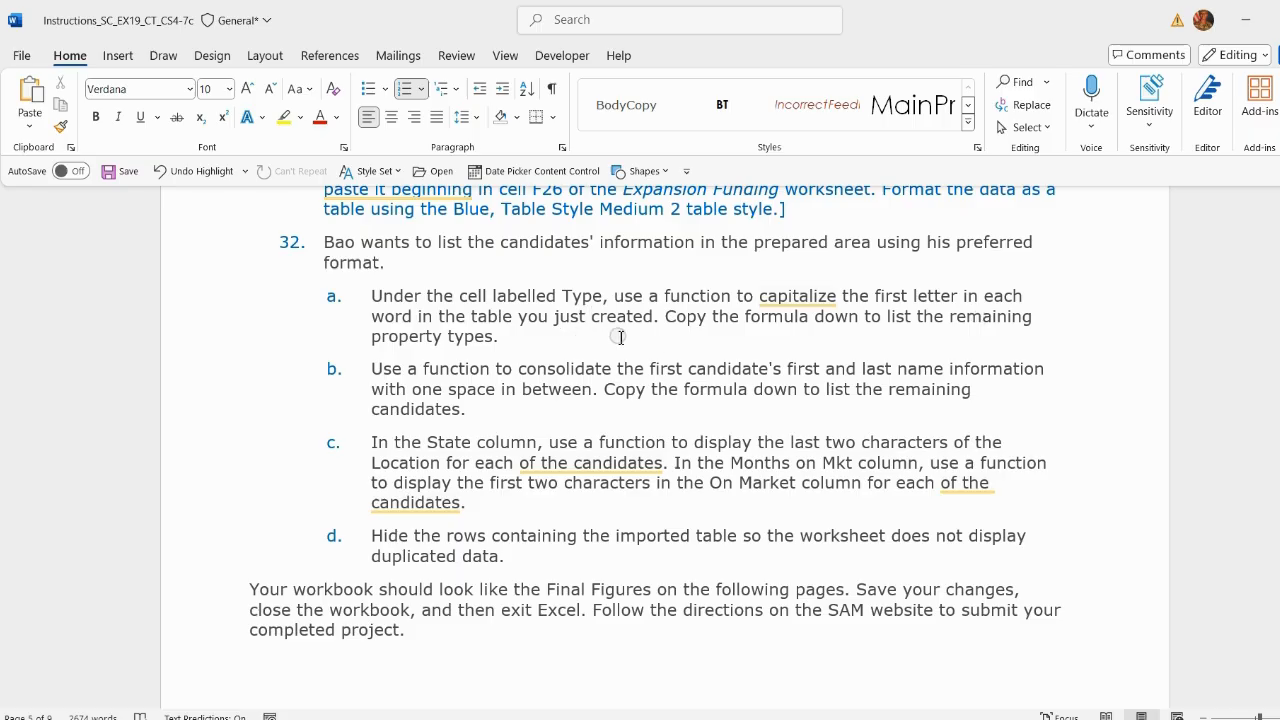
{"action": "left_click", "coordinate": [508, 340]}
{"action": "left_click", "coordinate": [510, 442]}
Step: Open another student's completed capstone workbook from their X Excel Capstone folder without updating its links
{"action": "left_click", "coordinate": [935, 712]}
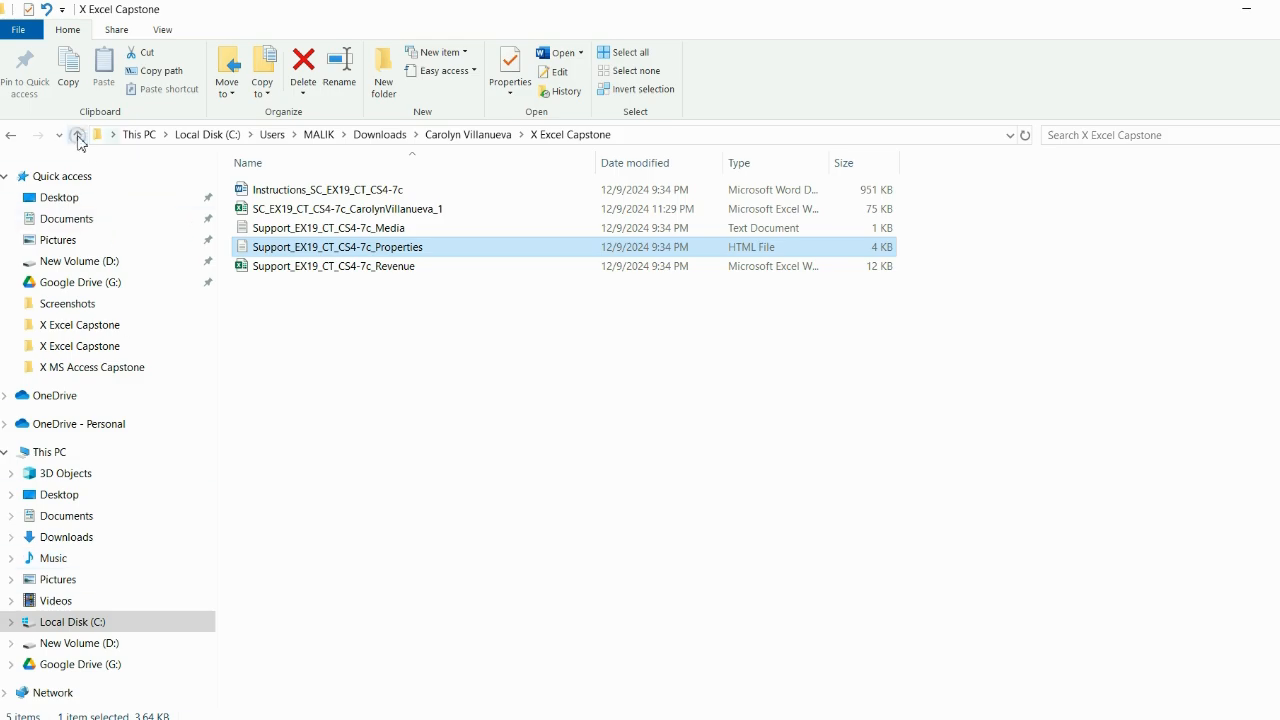
{"action": "left_click", "coordinate": [78, 136]}
{"action": "left_click", "coordinate": [79, 138]}
{"action": "double_click", "coordinate": [463, 265]}
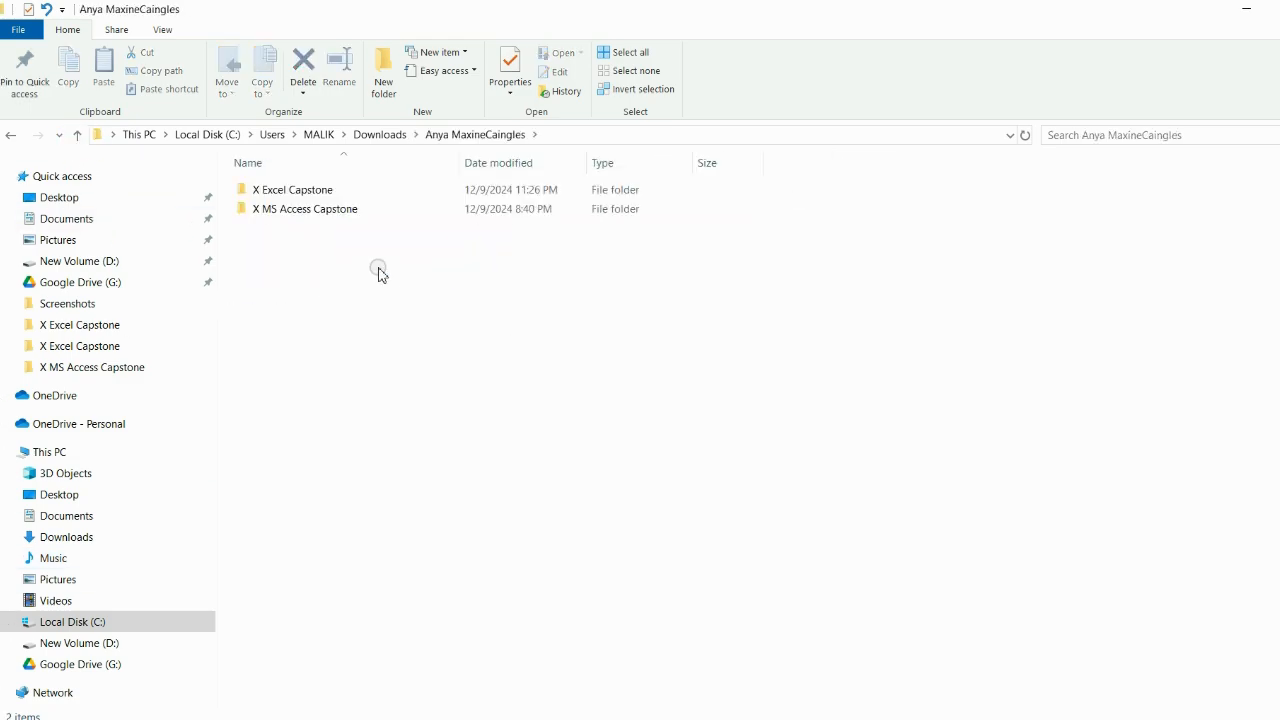
{"action": "double_click", "coordinate": [347, 191]}
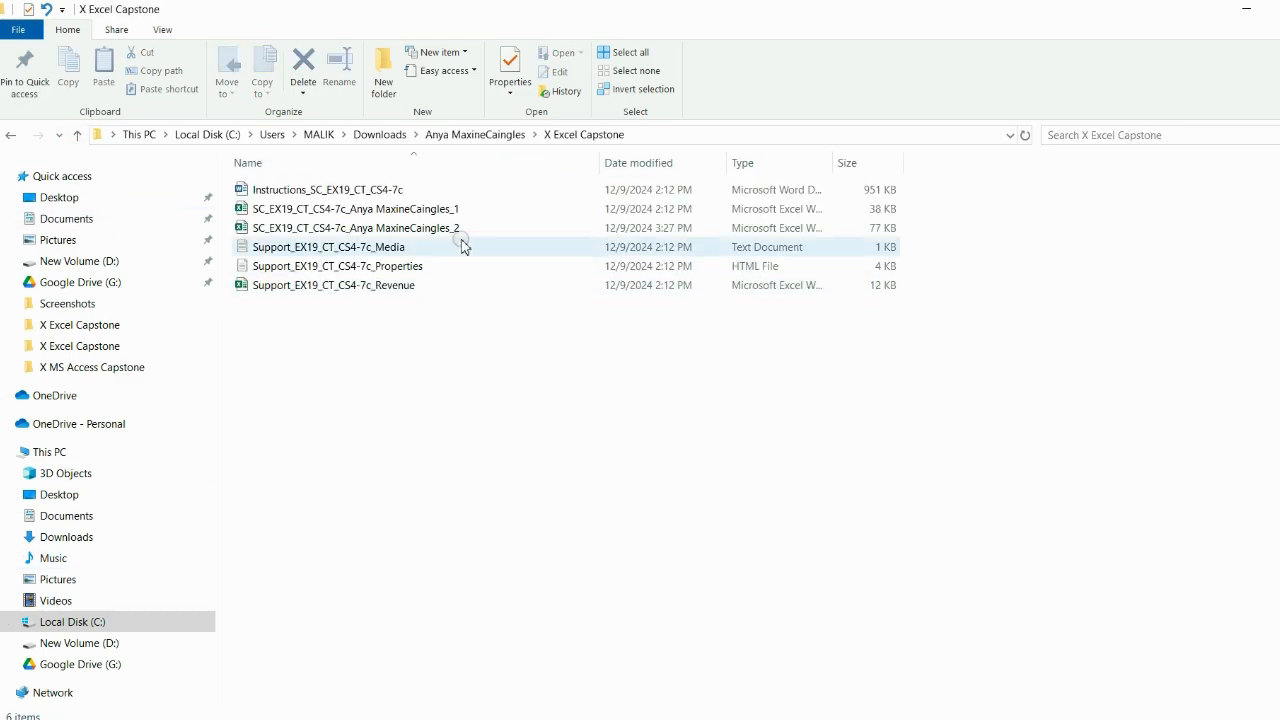
{"action": "double_click", "coordinate": [387, 228]}
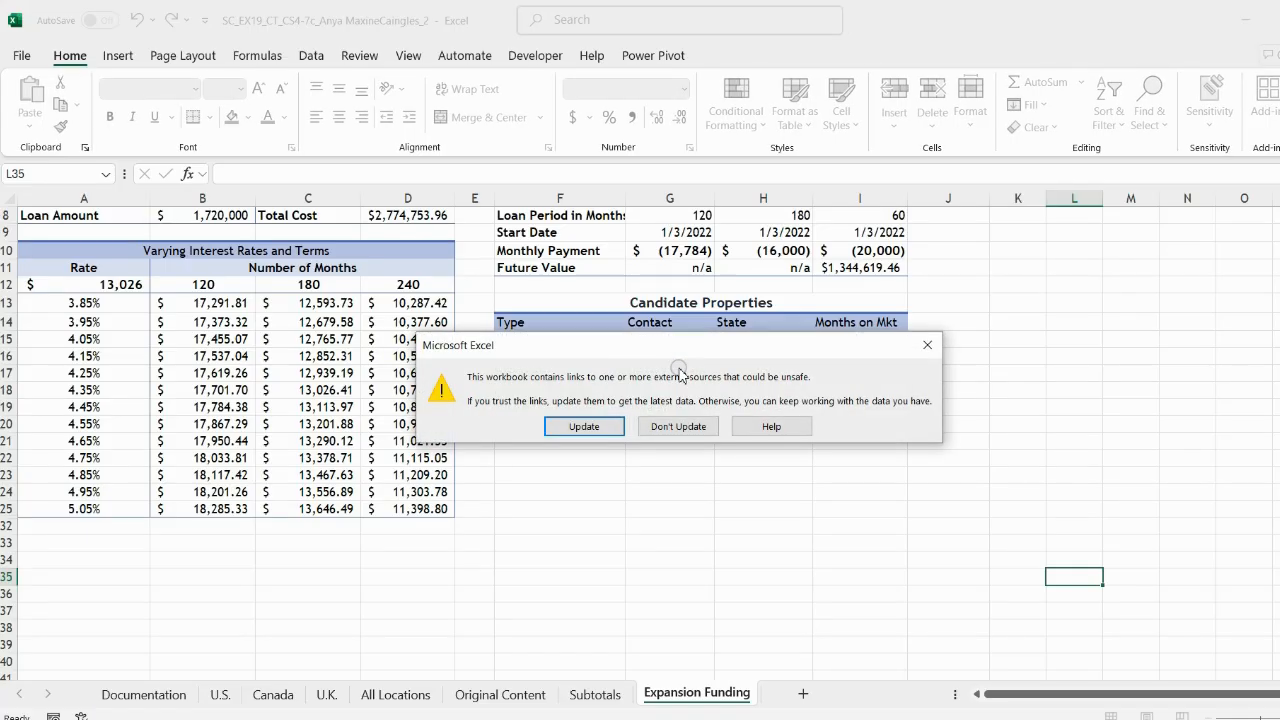
{"action": "left_click", "coordinate": [678, 426]}
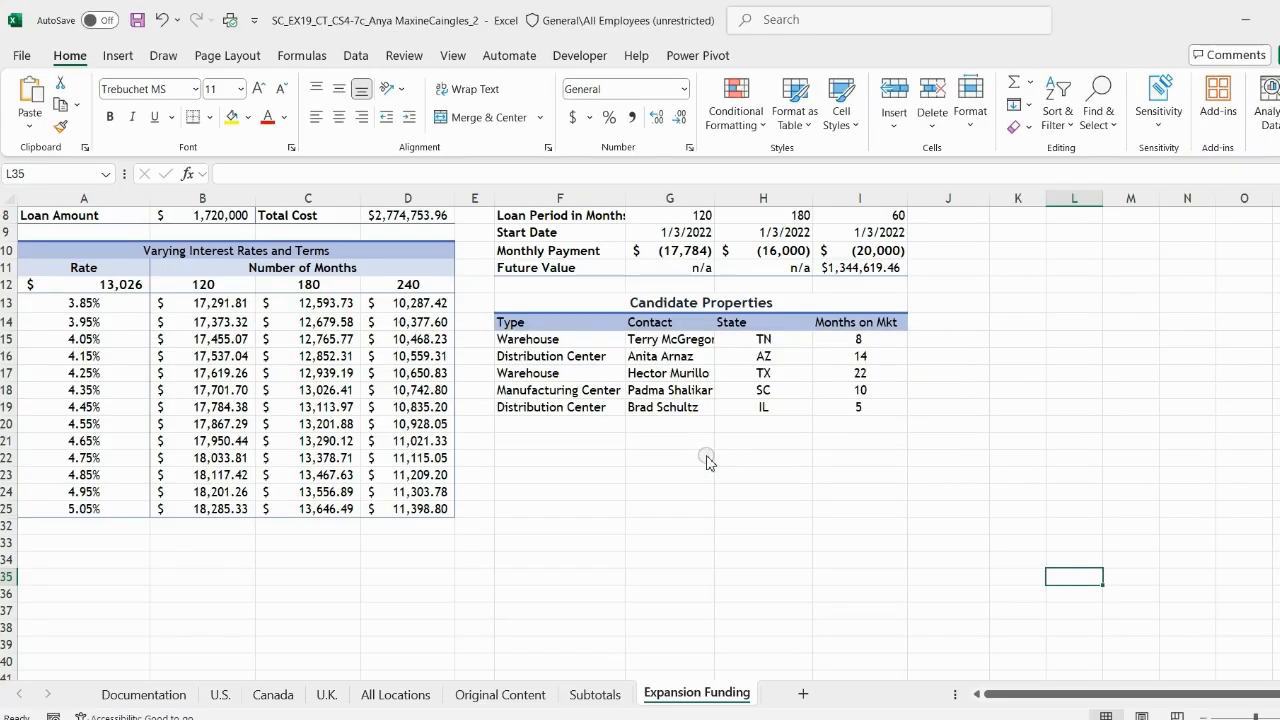
Step: Inspect the Type column formulas in the reference workbook's Candidate Properties area
{"action": "scroll", "coordinate": [720, 488], "scroll_direction": "up", "scroll_amount": 1}
{"action": "left_click", "coordinate": [544, 390]}
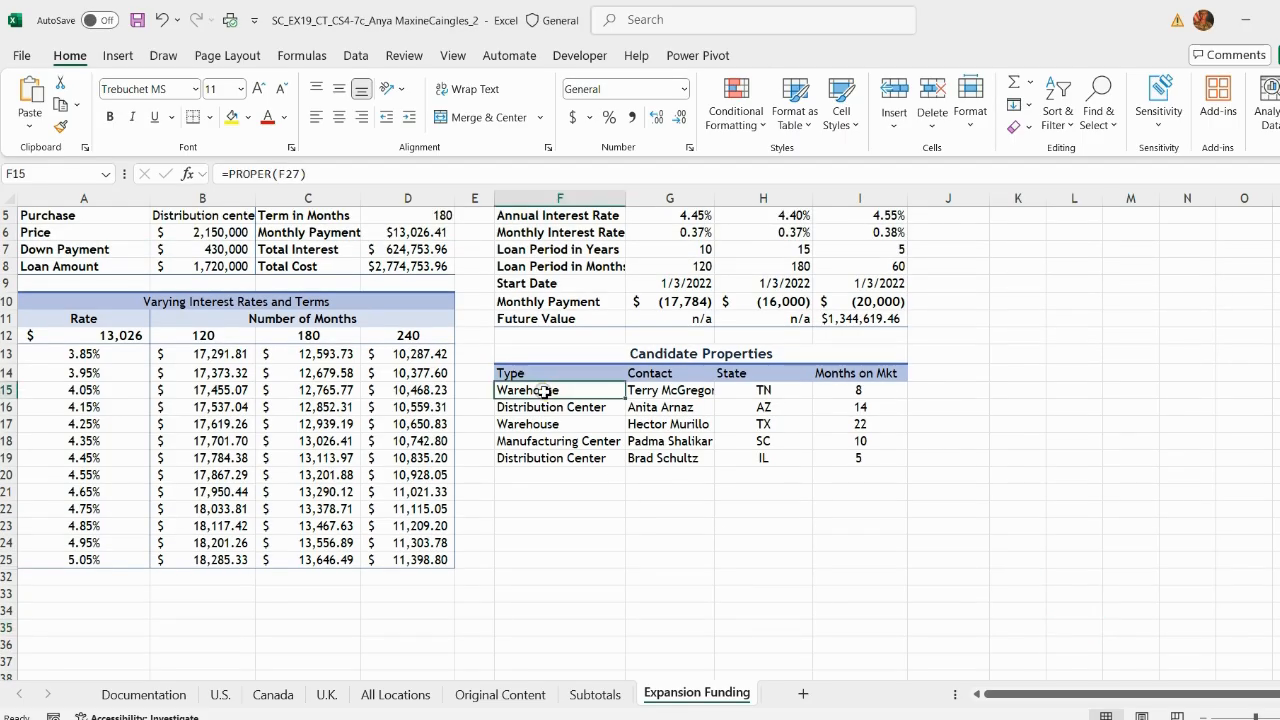
{"action": "triple_click", "coordinate": [336, 173]}
{"action": "key", "text": "ctrl+c"}
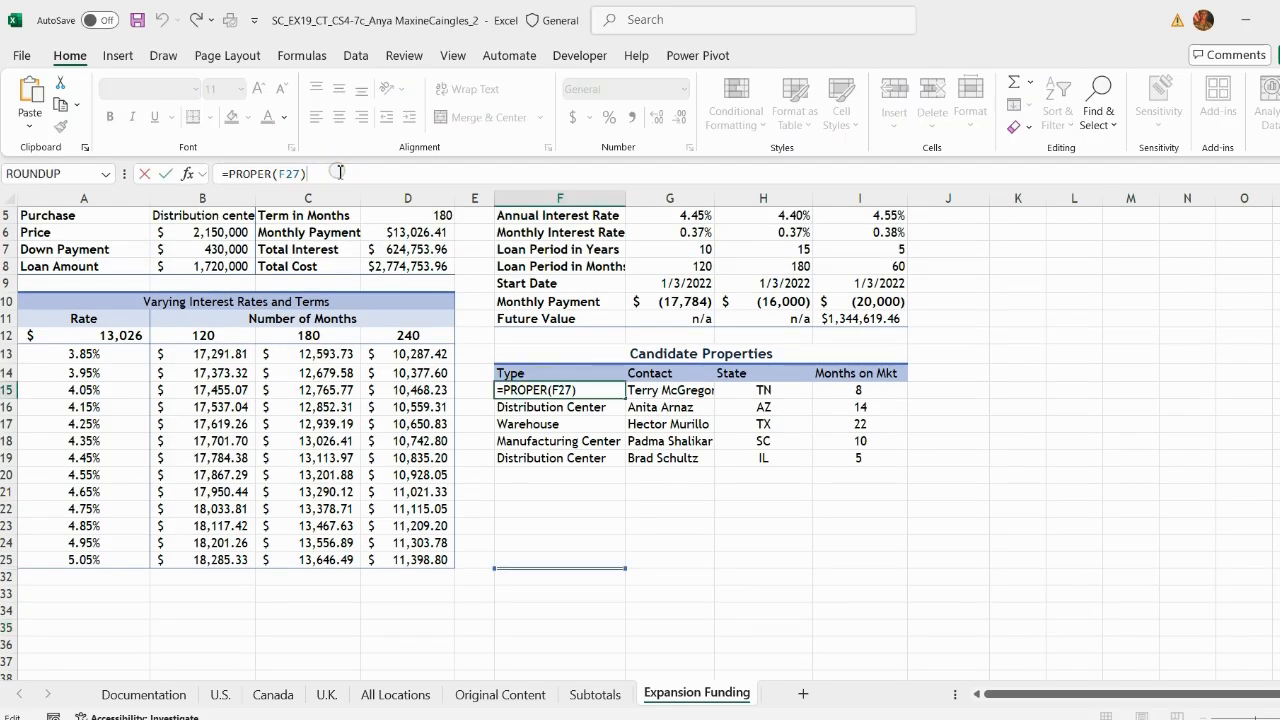
{"action": "key", "text": "Return"}
{"action": "left_click", "coordinate": [557, 424]}
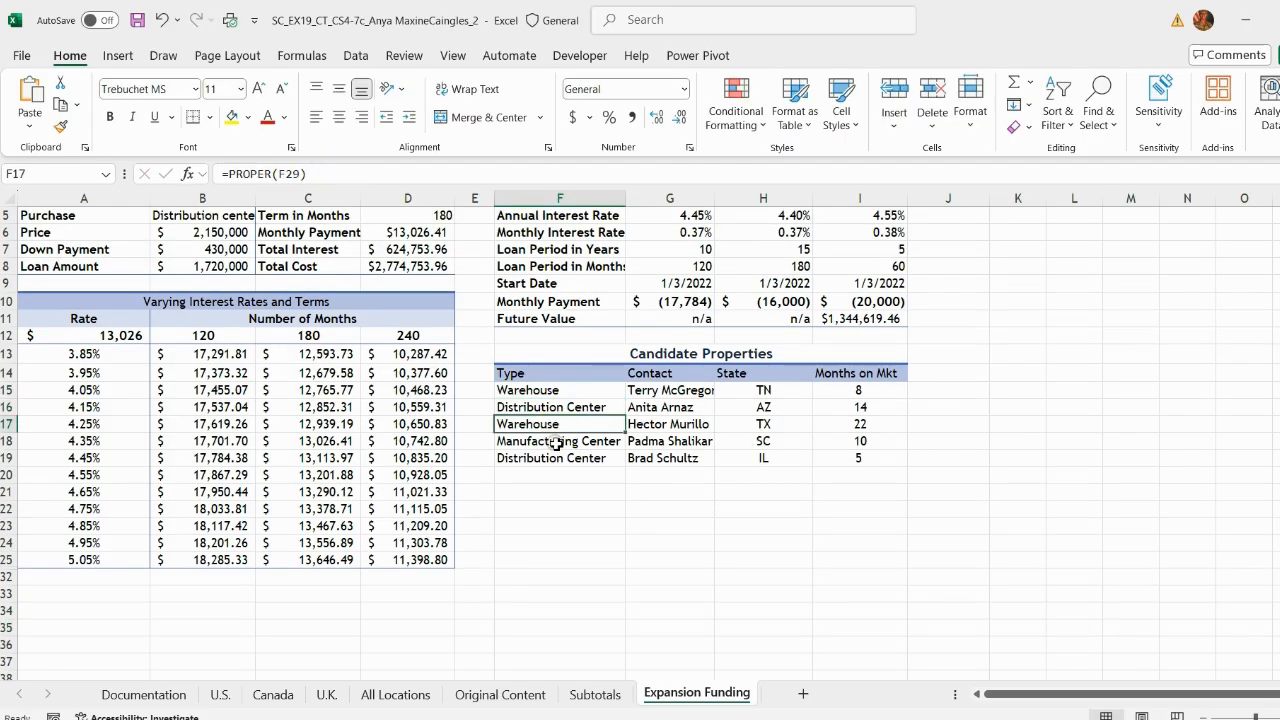
{"action": "left_click", "coordinate": [557, 441]}
{"action": "left_click", "coordinate": [557, 458]}
{"action": "left_click", "coordinate": [557, 390]}
{"action": "mouse_move", "coordinate": [1004, 718]}
{"action": "left_click", "coordinate": [923, 643]}
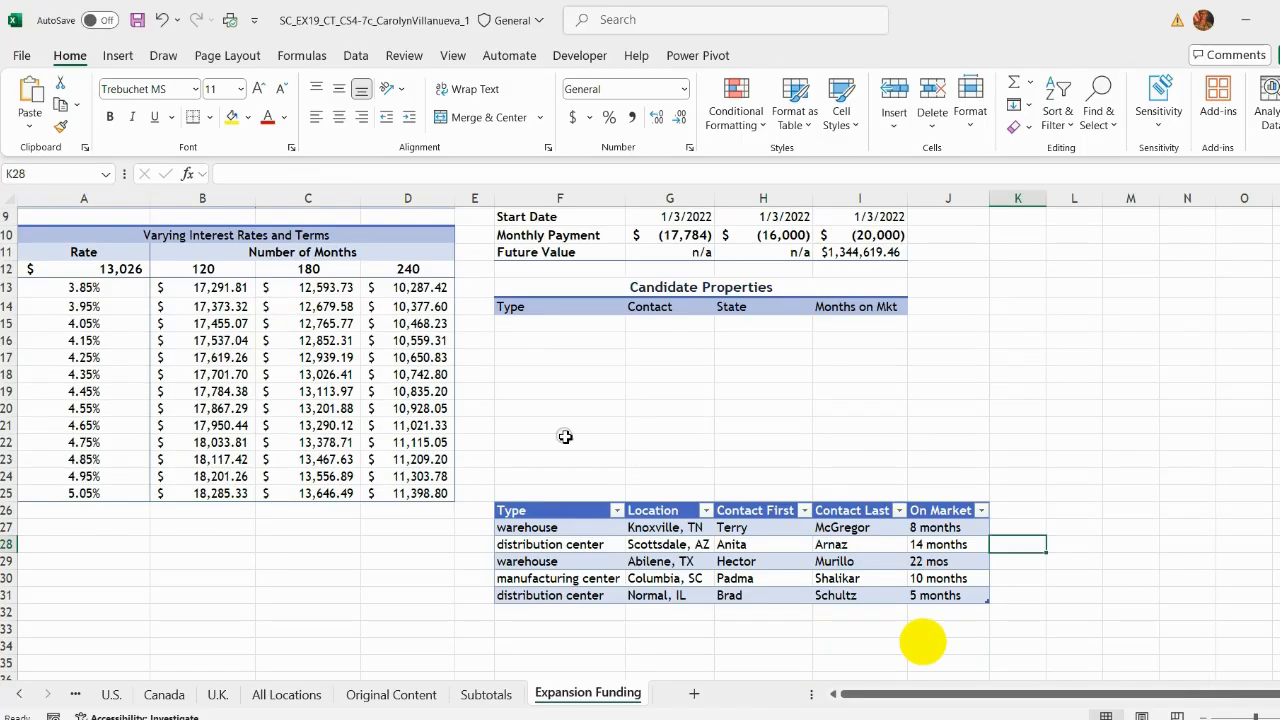
Step: Paste the Type formula into the first Candidate Properties Type cell and fill it down through the fifth candidate row
{"action": "left_click", "coordinate": [533, 325]}
{"action": "left_click", "coordinate": [302, 174]}
{"action": "key", "text": "ctrl+v"}
{"action": "key", "text": "Return"}
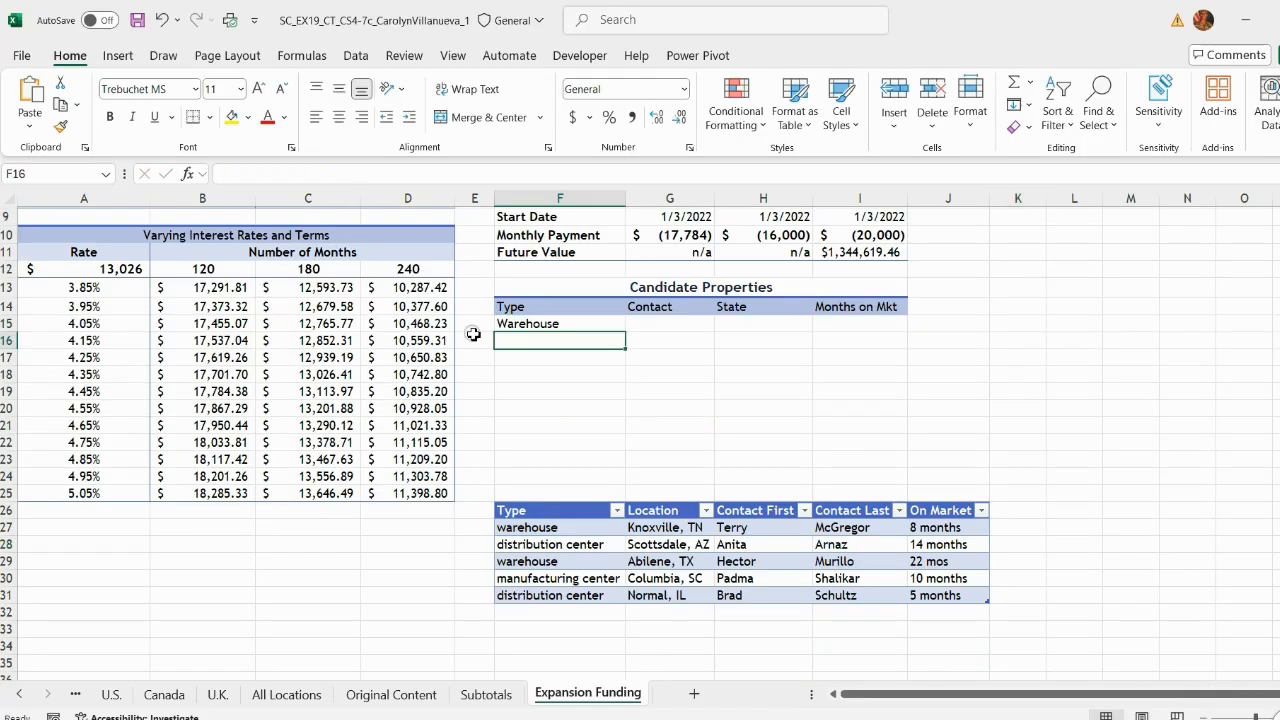
{"action": "left_click", "coordinate": [600, 326]}
{"action": "left_click_drag", "start_coordinate": [625, 332], "coordinate": [632, 398]}
{"action": "left_click", "coordinate": [669, 328]}
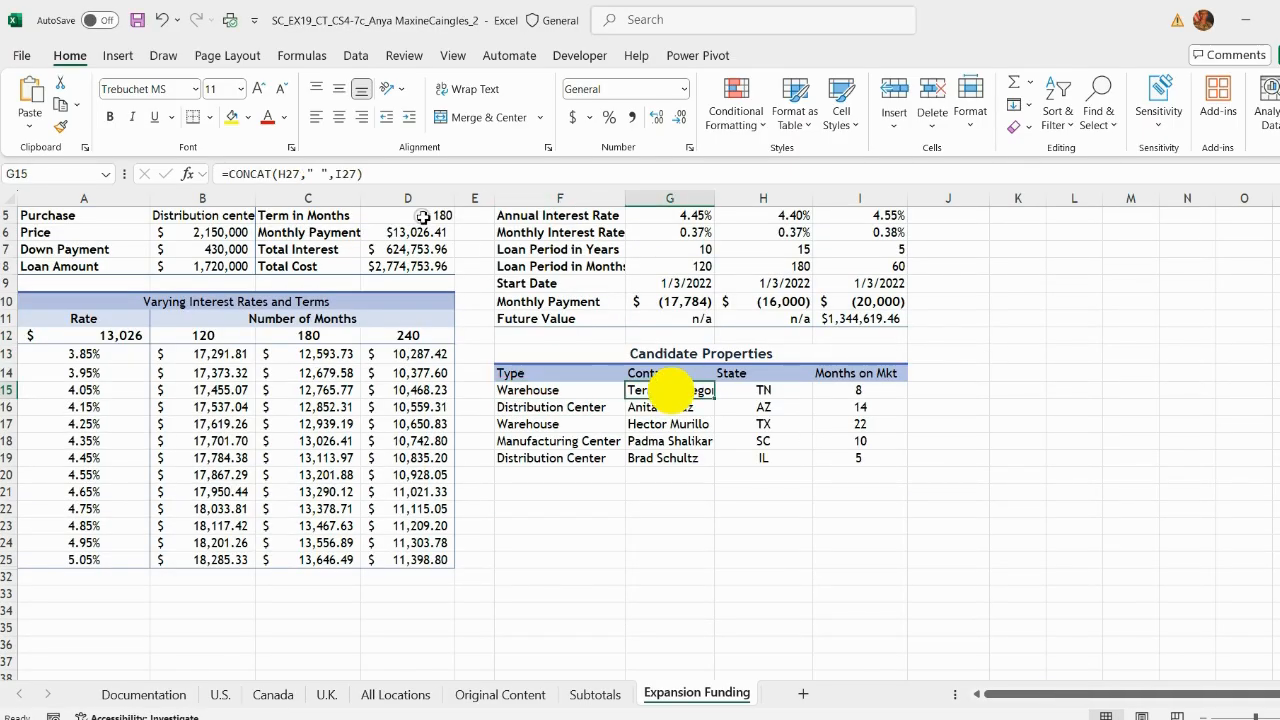
Step: Copy the =CONCAT(H27," ",I27) formula from the reference workbook into the first Contact cell and fill it down
{"action": "left_click", "coordinate": [385, 177]}
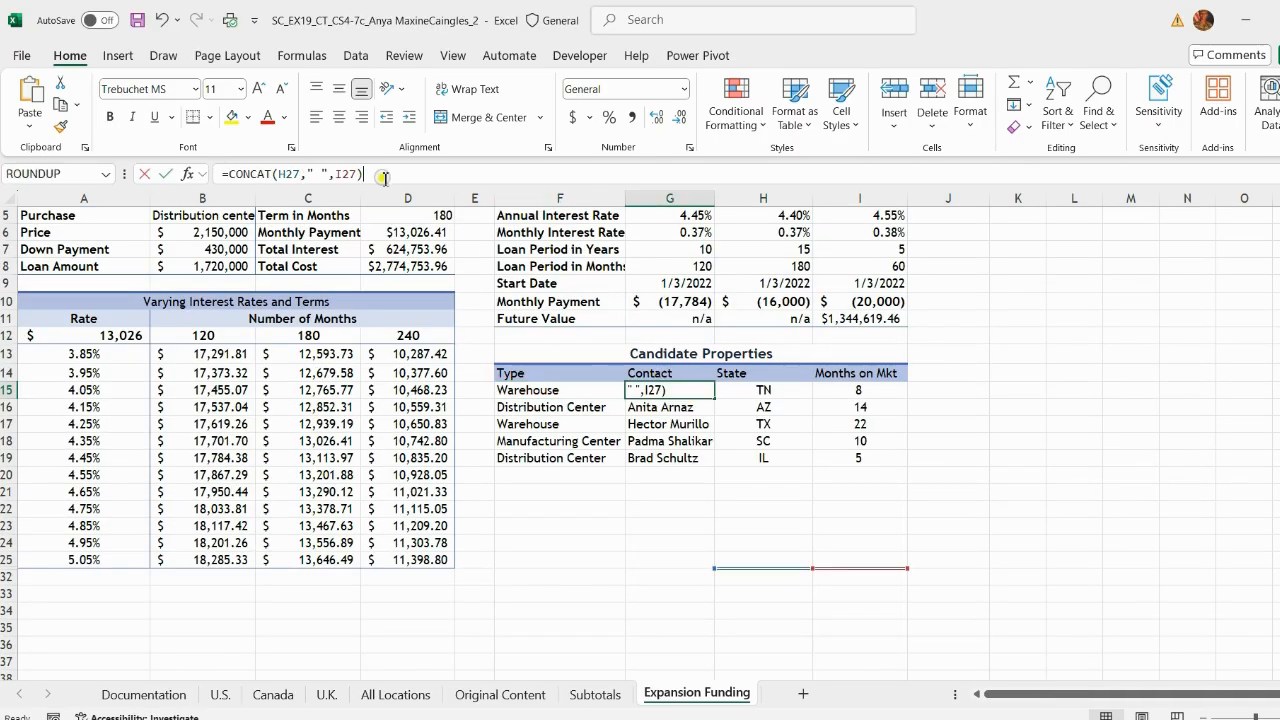
{"action": "key", "text": "Return"}
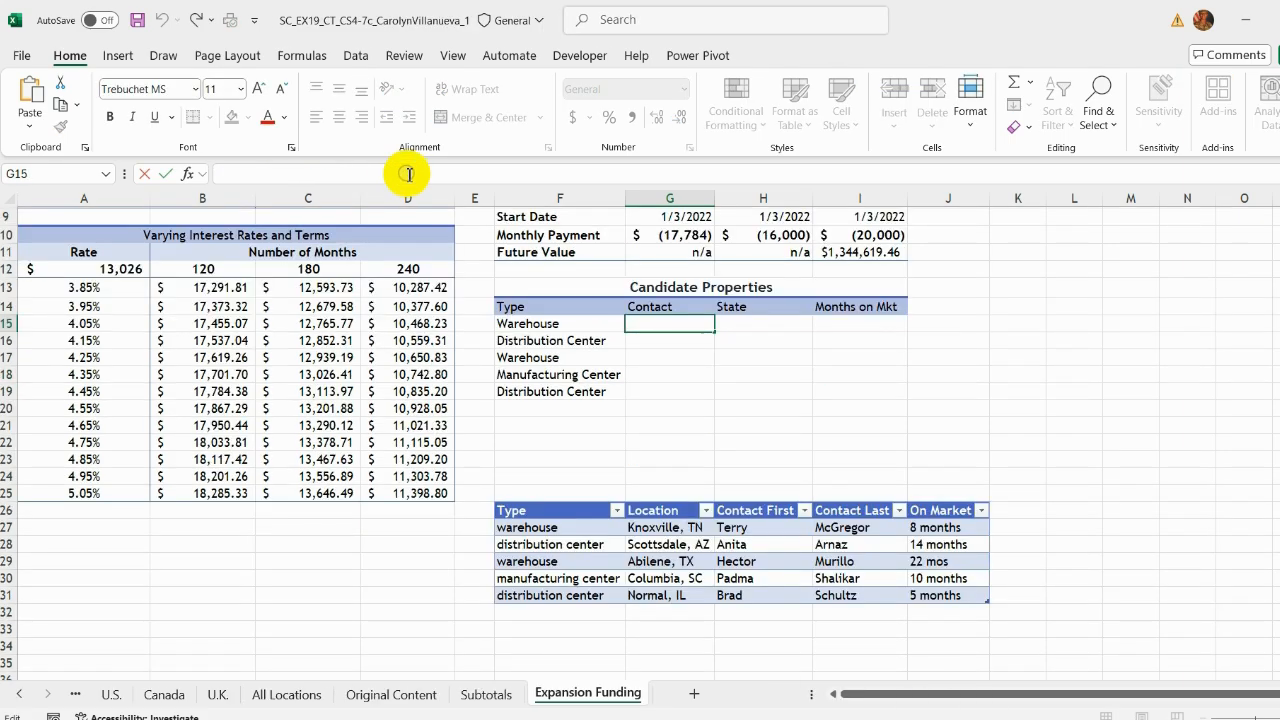
{"action": "type", "text": "=CONCAT(H27,\" \",I27)"}
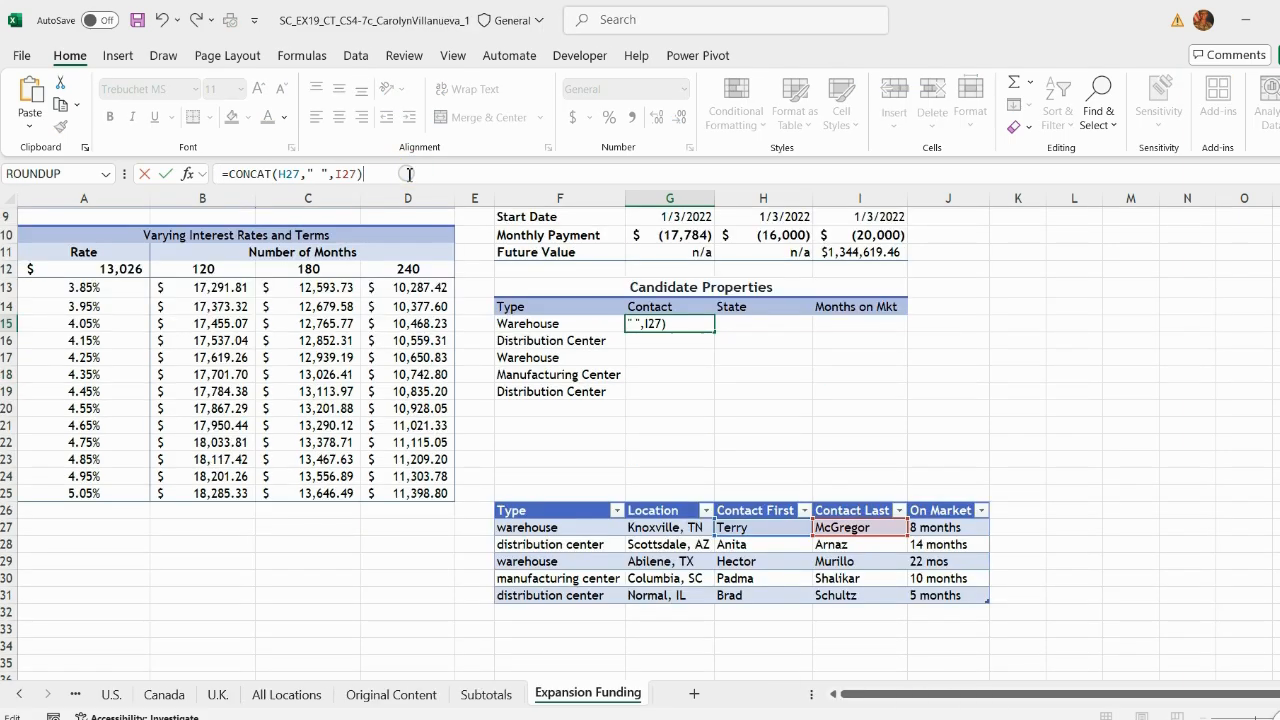
{"action": "key", "text": "Return"}
{"action": "left_click", "coordinate": [690, 323]}
{"action": "double_click", "coordinate": [716, 337]}
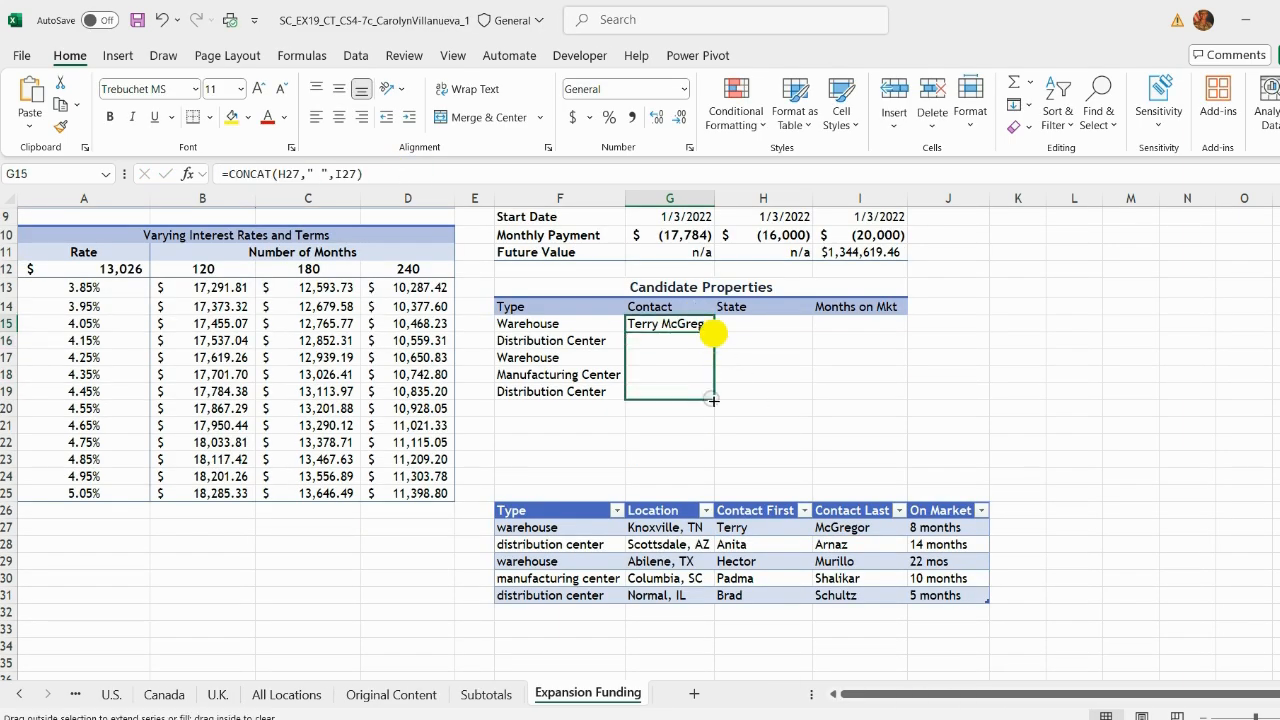
Step: Enter =RIGHT(G27,2) in the first State cell, copied from the reference workbook, and fill it down
{"action": "left_click", "coordinate": [751, 323]}
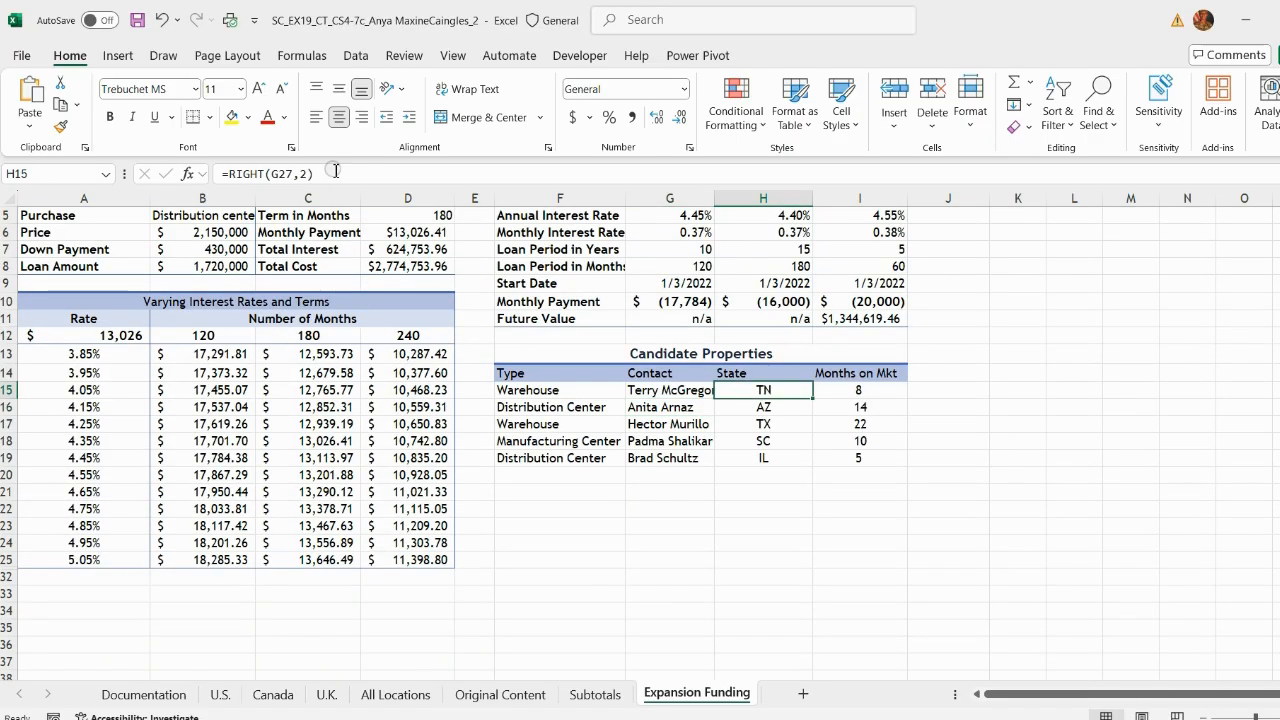
{"action": "left_click", "coordinate": [333, 171]}
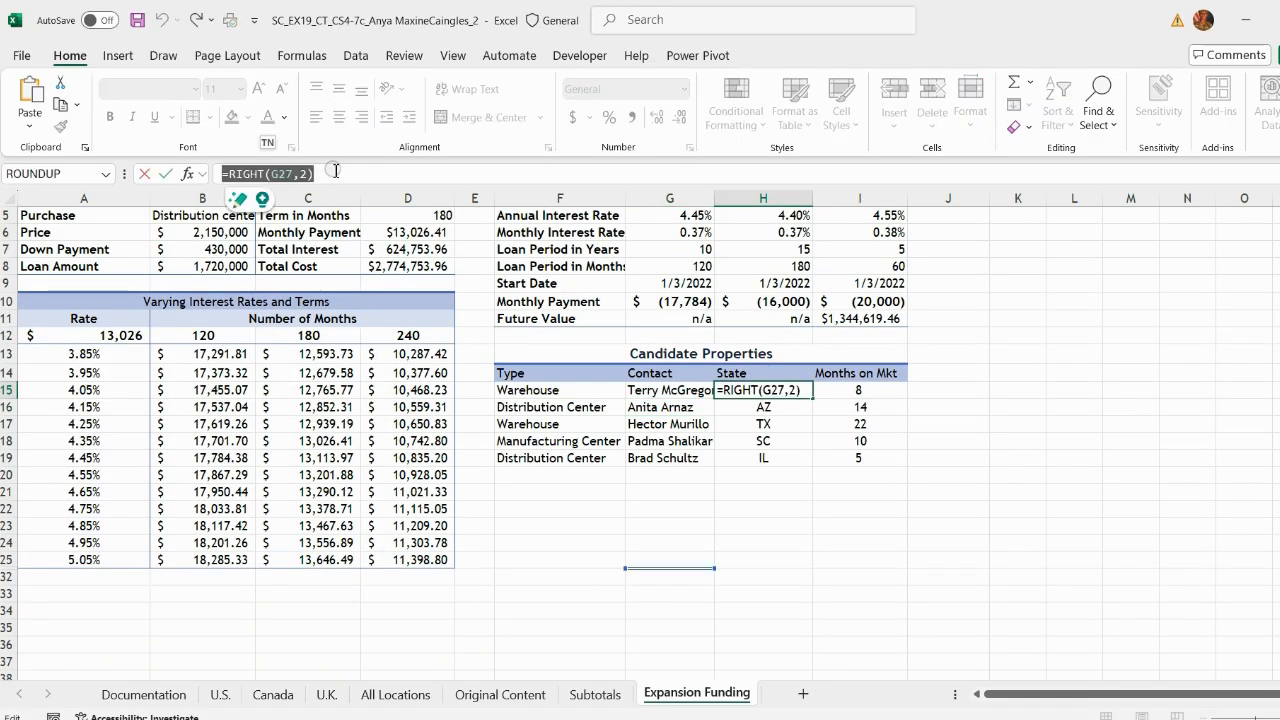
{"action": "key", "text": "Return"}
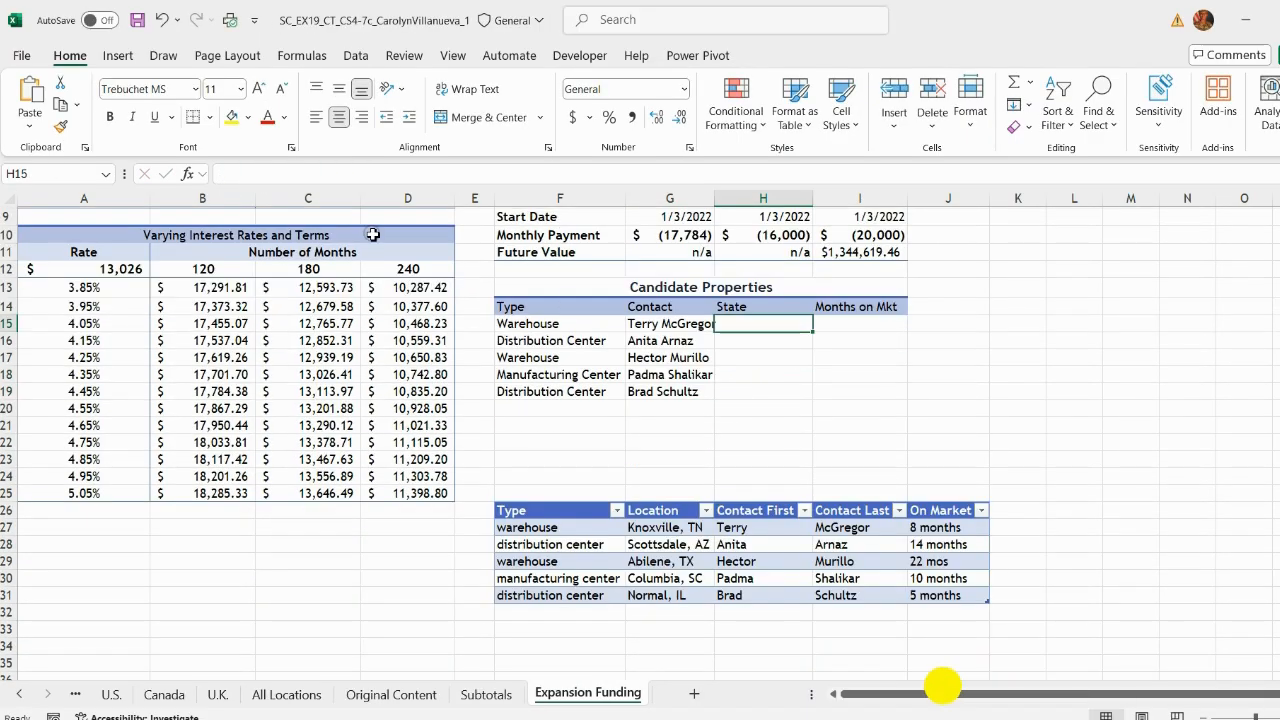
{"action": "left_click", "coordinate": [280, 175]}
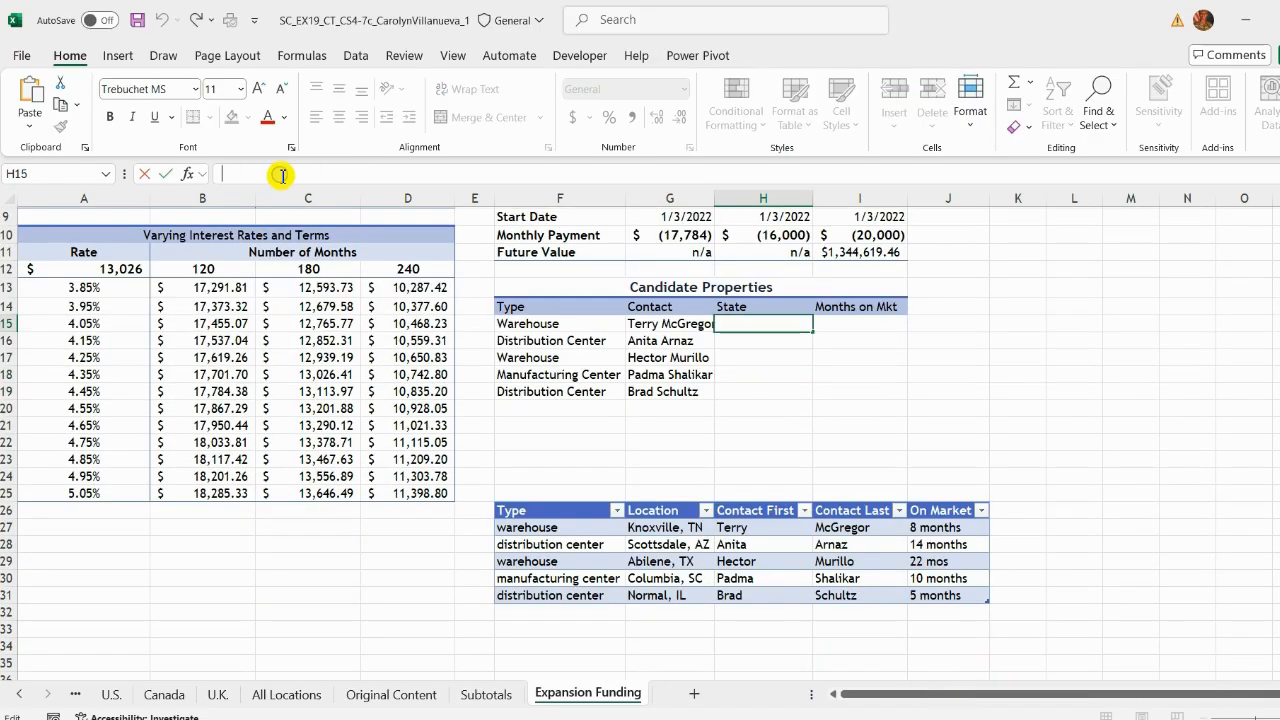
{"action": "type", "text": "=RIGHT(G27,2)"}
{"action": "key", "text": "Return"}
{"action": "left_click", "coordinate": [787, 322]}
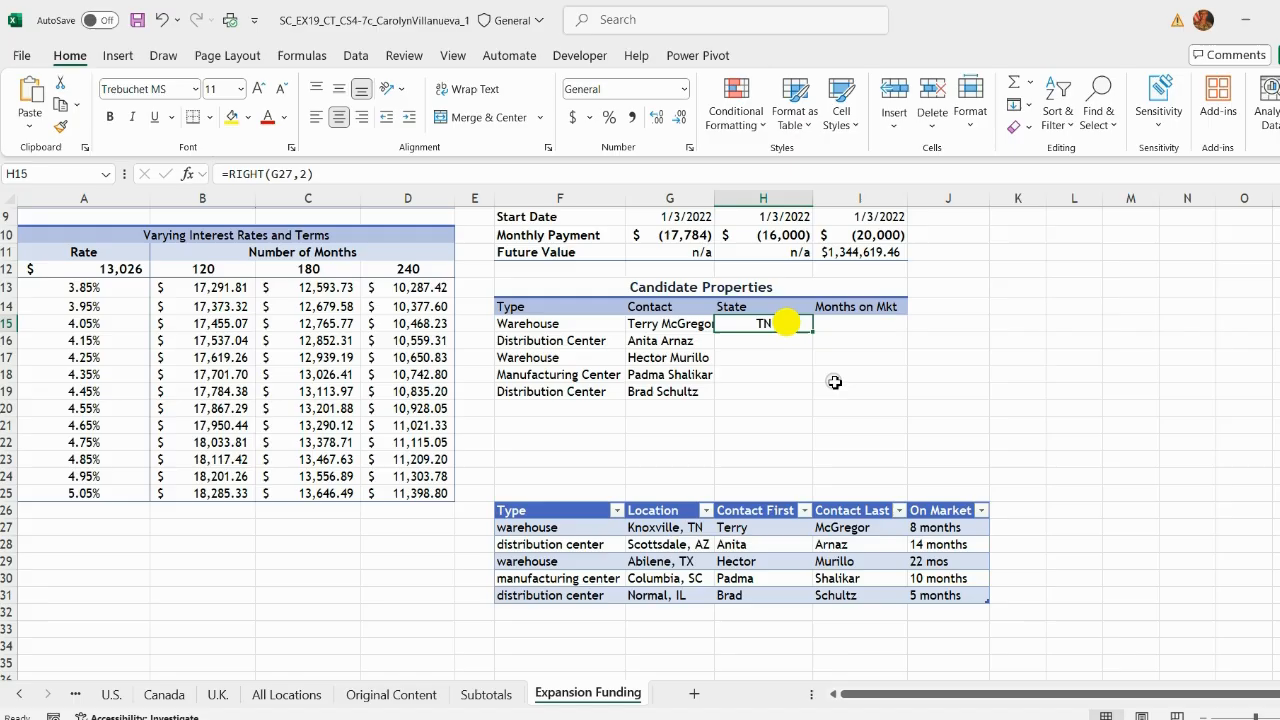
{"action": "double_click", "coordinate": [813, 331]}
Step: Copy =LEFT(J27,2) from the reference workbook into the first Months on Mkt cell and fill it down
{"action": "left_click", "coordinate": [855, 323]}
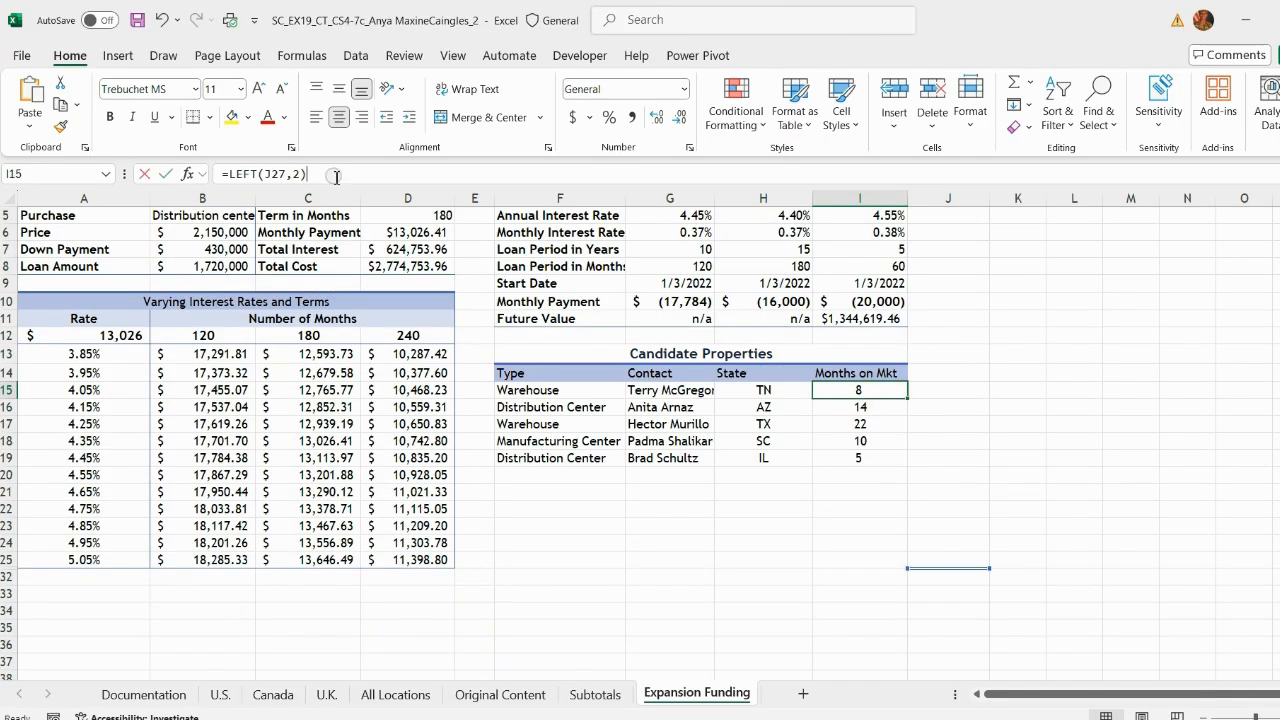
{"action": "left_click", "coordinate": [336, 176]}
{"action": "left_click_drag", "start_coordinate": [336, 176], "coordinate": [224, 186]}
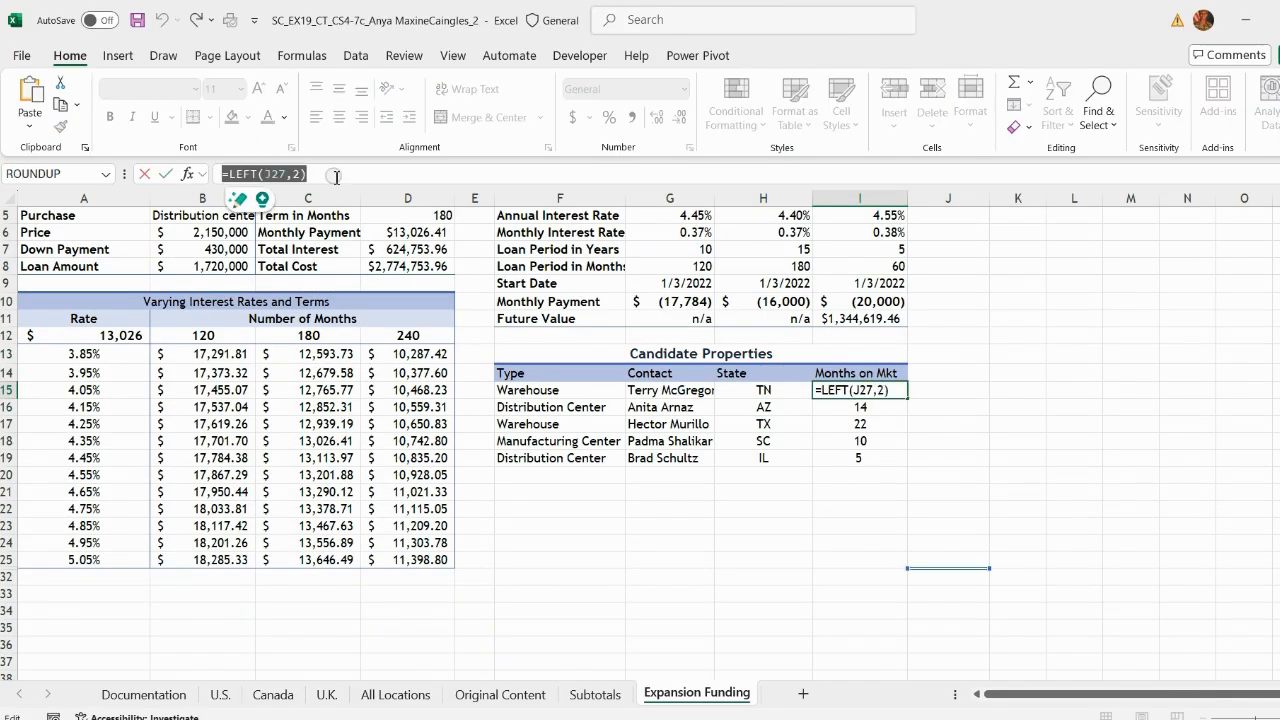
{"action": "key", "text": "ctrl+c"}
{"action": "key", "text": "Return"}
{"action": "left_click", "coordinate": [1003, 718]}
{"action": "left_click", "coordinate": [963, 686]}
{"action": "left_click", "coordinate": [310, 175]}
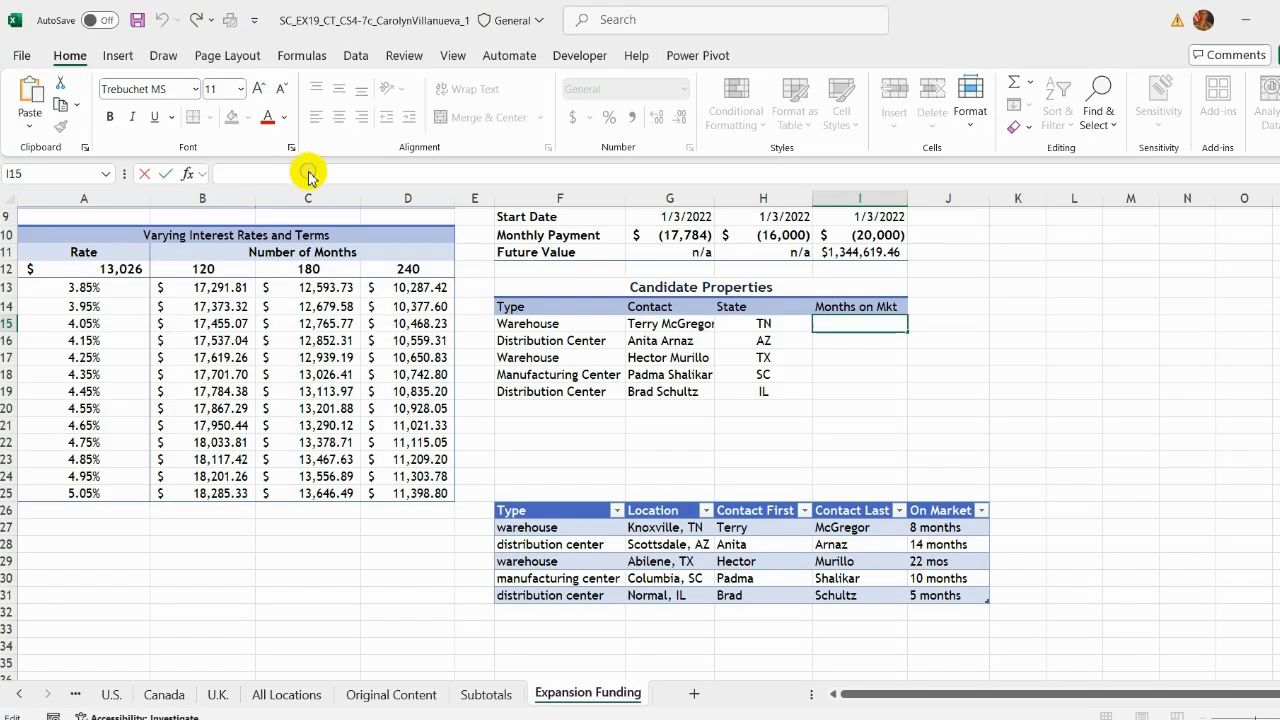
{"action": "key", "text": "ctrl+v"}
{"action": "left_click", "coordinate": [843, 325]}
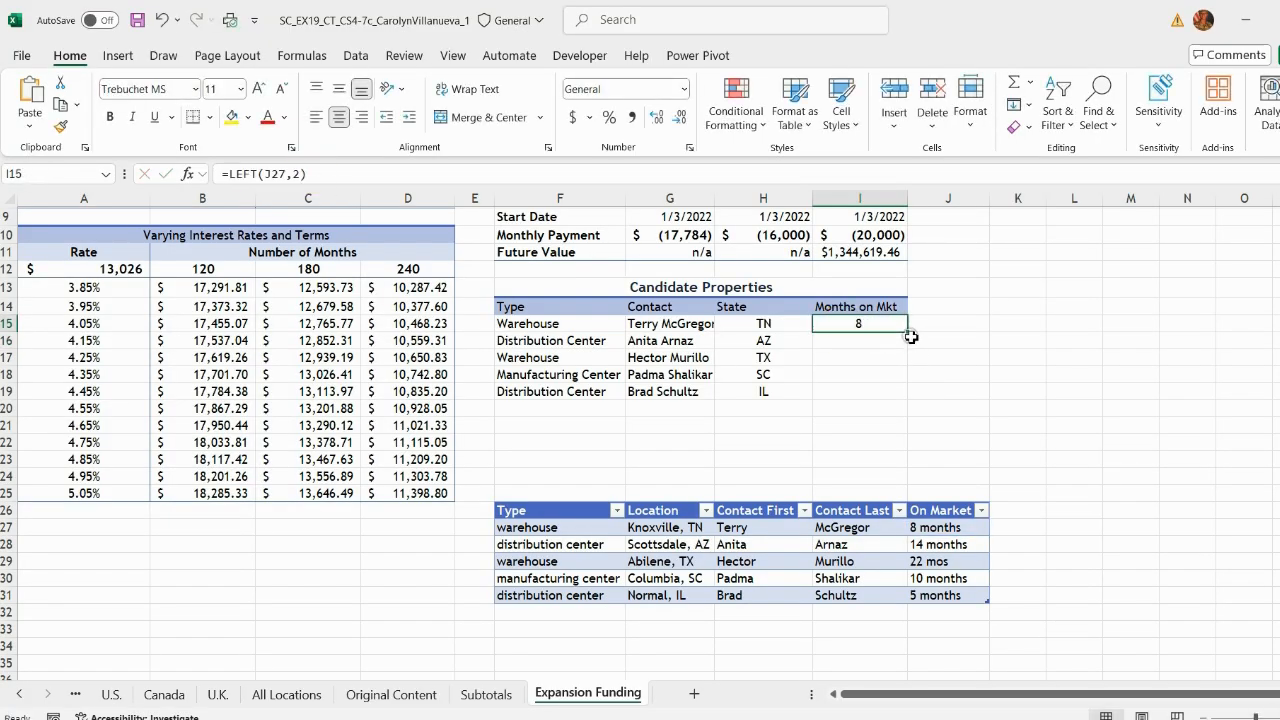
{"action": "double_click", "coordinate": [907, 332]}
{"action": "left_click", "coordinate": [1018, 374]}
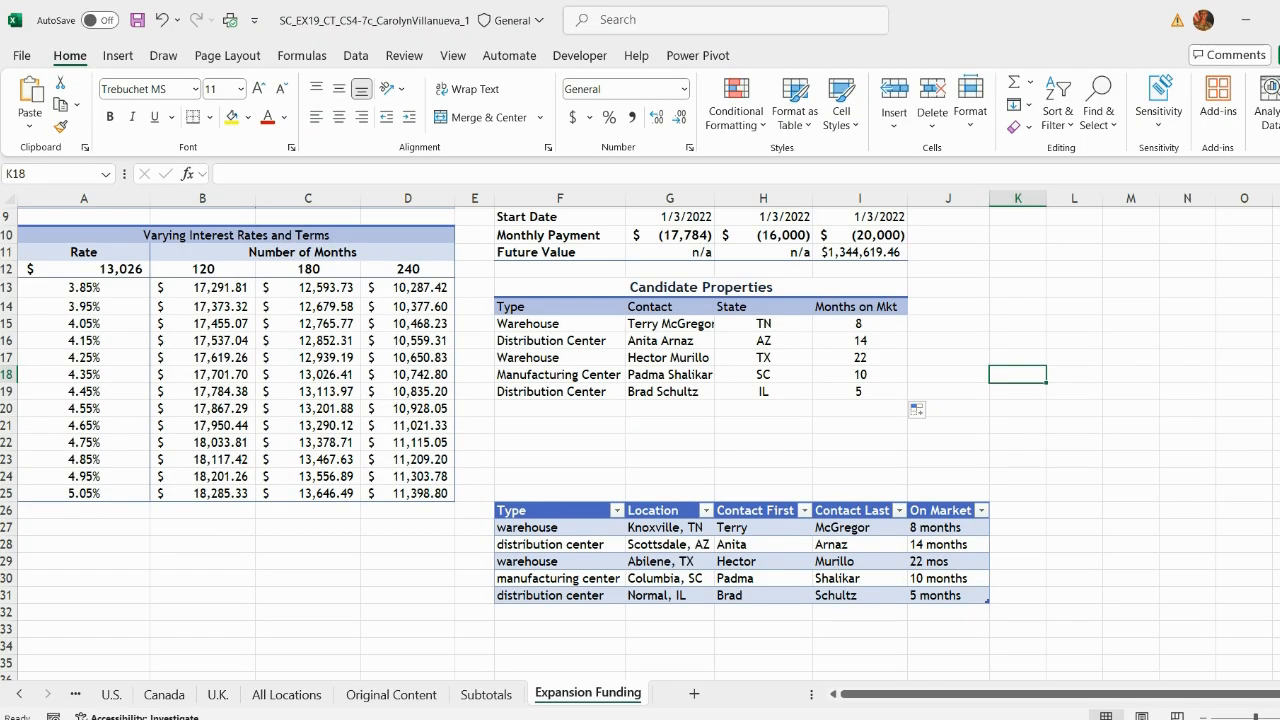
Step: Highlight sub-step d of instruction 32 in the instructions document
{"action": "key", "text": "alt+Tab"}
{"action": "scroll", "coordinate": [571, 494], "scroll_direction": "down", "scroll_amount": 1}
{"action": "left_click_drag", "start_coordinate": [374, 474], "coordinate": [470, 519]}
{"action": "scroll", "coordinate": [848, 416], "scroll_direction": "down", "scroll_amount": 1}
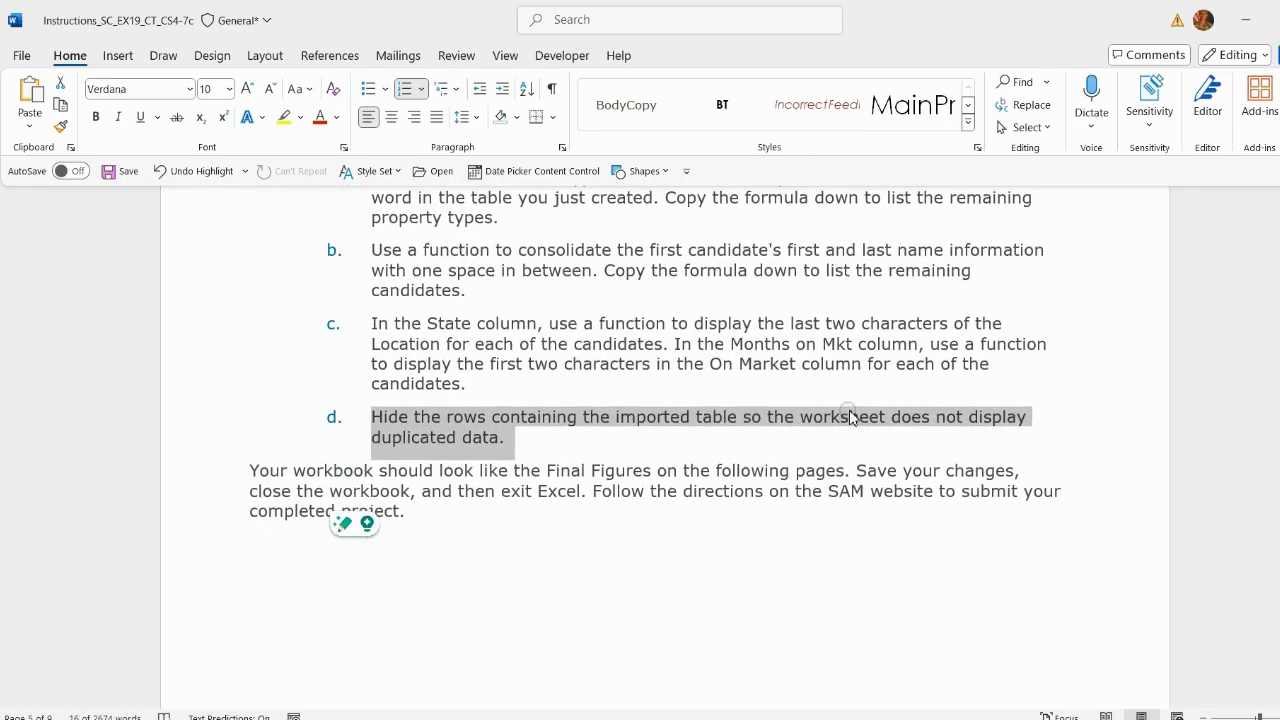
Step: Hide rows 26 through 31 containing the imported properties table and save the workbook
{"action": "left_click", "coordinate": [1003, 718]}
{"action": "left_click", "coordinate": [940, 672]}
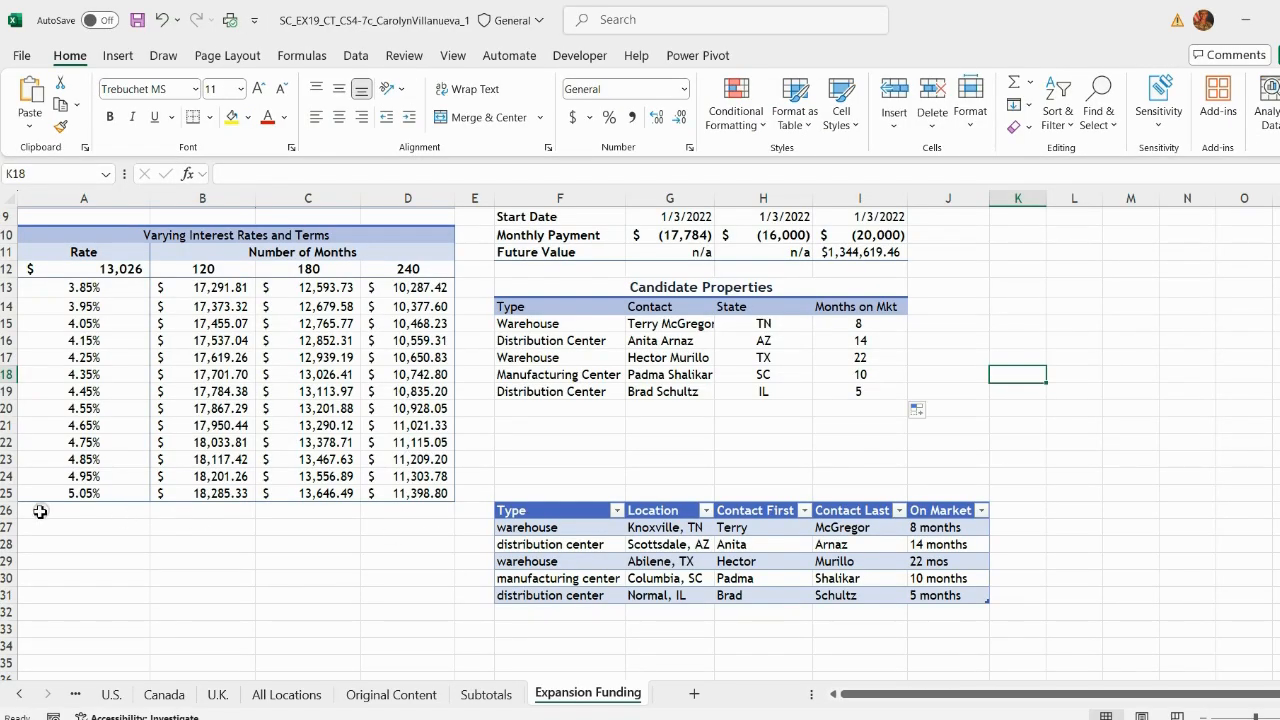
{"action": "left_click_drag", "start_coordinate": [8, 510], "coordinate": [8, 595]}
{"action": "right_click", "coordinate": [8, 510]}
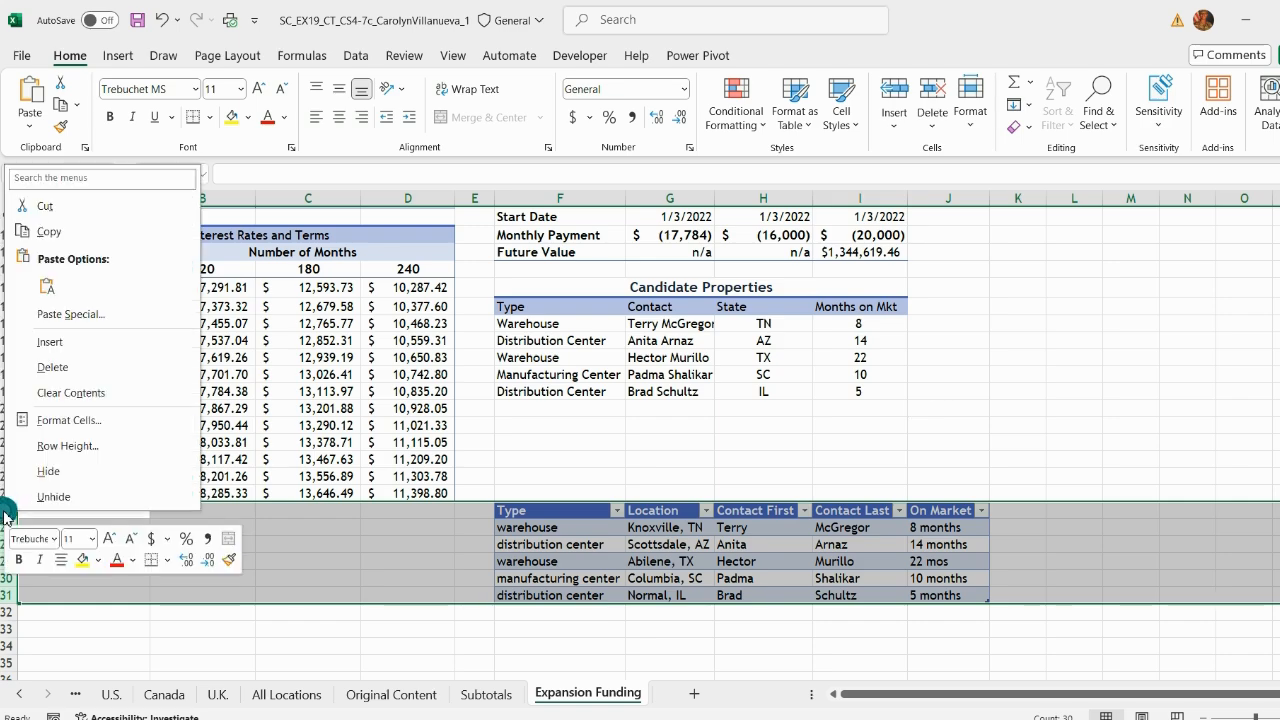
{"action": "left_click", "coordinate": [62, 468]}
{"action": "left_click", "coordinate": [925, 542]}
{"action": "left_click", "coordinate": [137, 20]}
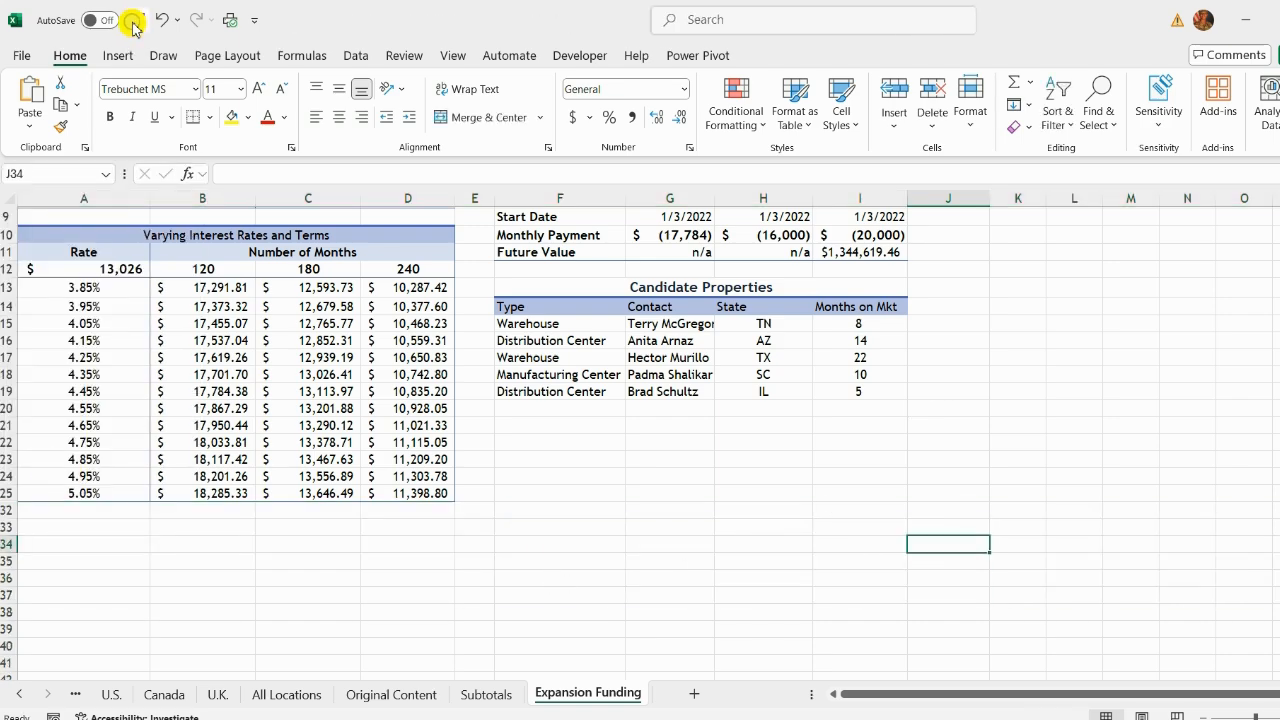
Step: Scroll the instructions document back to the top and close it
{"action": "left_click", "coordinate": [1017, 341]}
{"action": "scroll", "coordinate": [1017, 341], "scroll_direction": "up", "scroll_amount": 3}
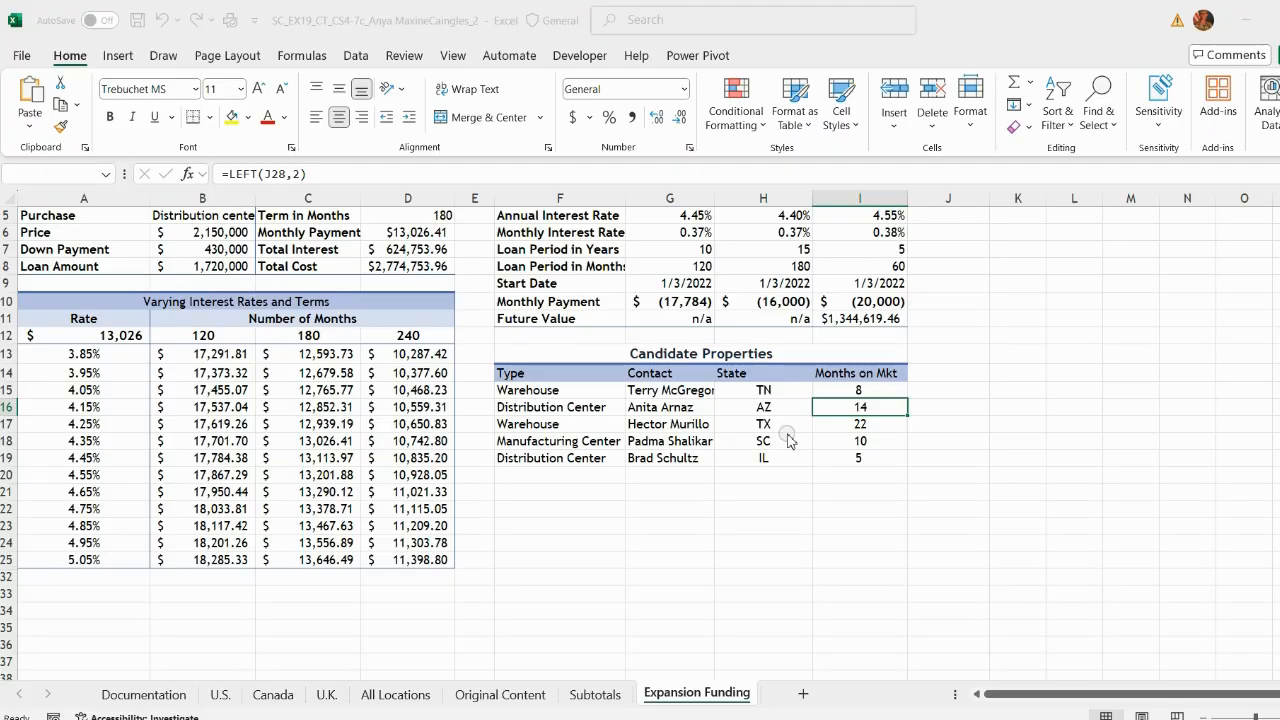
{"action": "left_click", "coordinate": [765, 669]}
{"action": "left_click_drag", "start_coordinate": [1279, 440], "coordinate": [1279, 205]}
{"action": "left_click", "coordinate": [1242, 513]}
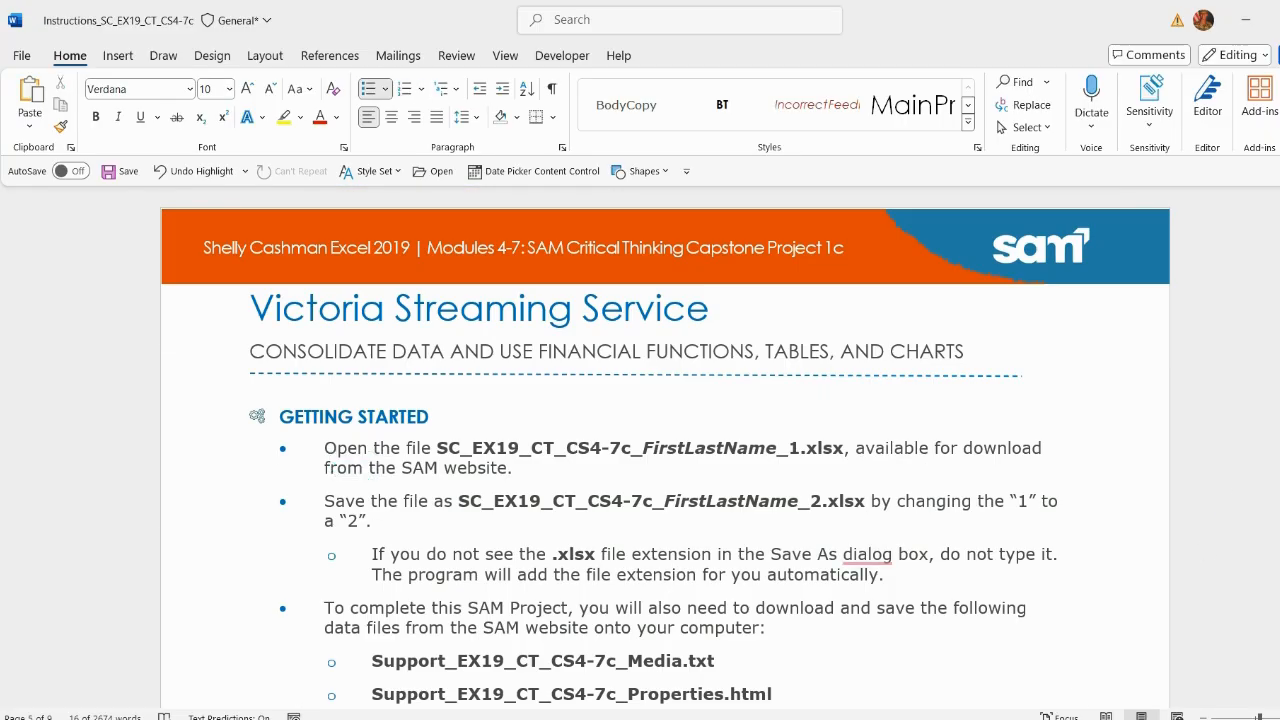
{"action": "key", "text": "alt+F4"}
Step: Close the Candidate Properties web page tab in the browser
{"action": "left_click", "coordinate": [740, 665]}
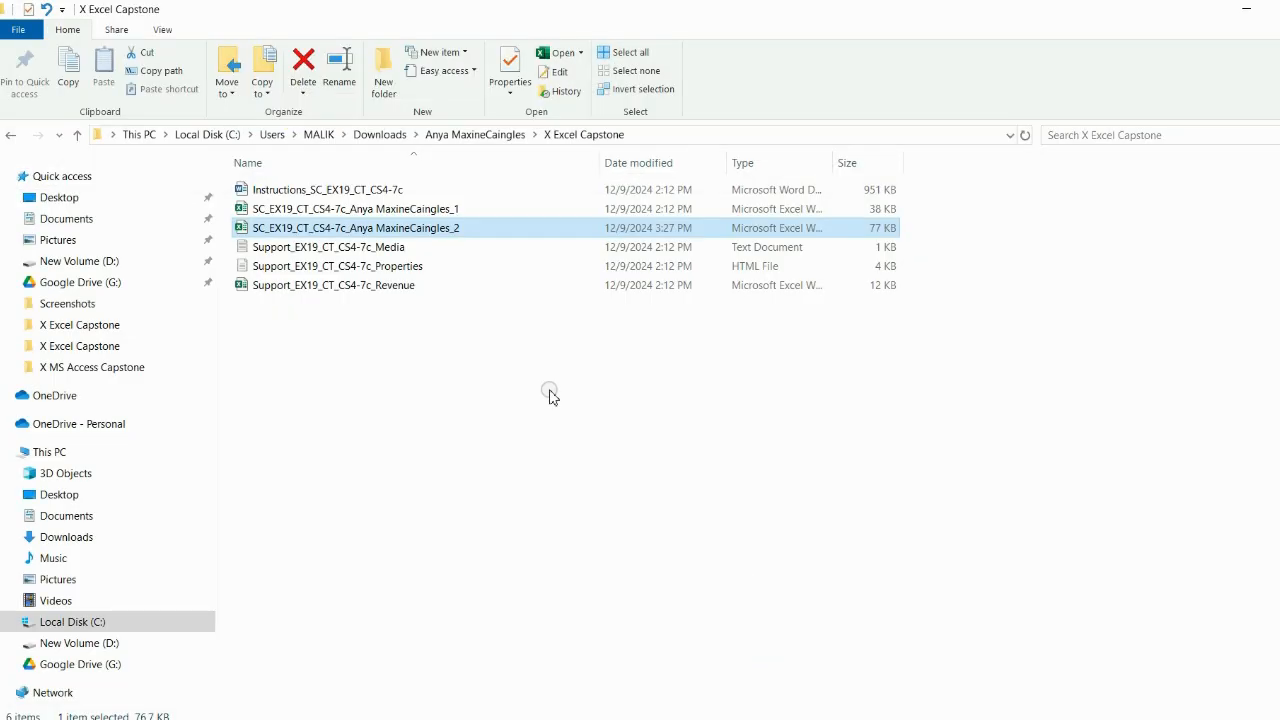
{"action": "left_click", "coordinate": [880, 719]}
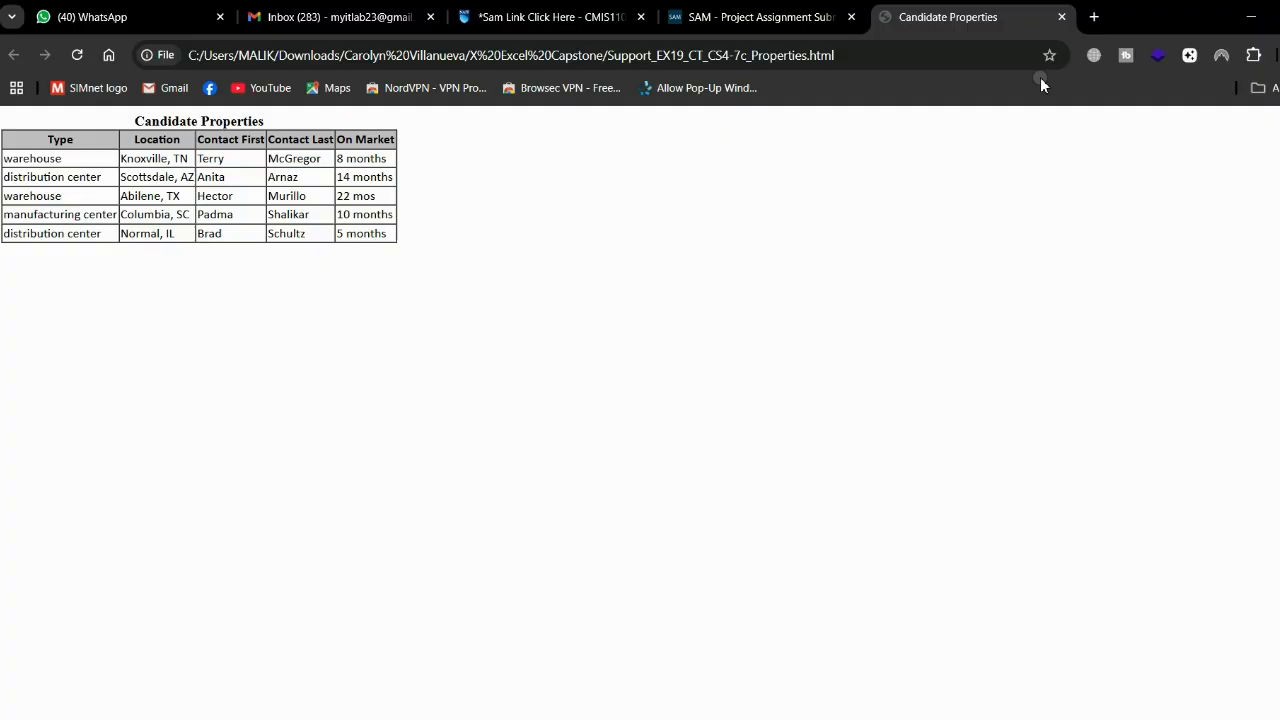
{"action": "left_click", "coordinate": [1063, 17]}
{"action": "scroll", "coordinate": [829, 271], "scroll_direction": "up", "scroll_amount": 2}
{"action": "left_click", "coordinate": [893, 719]}
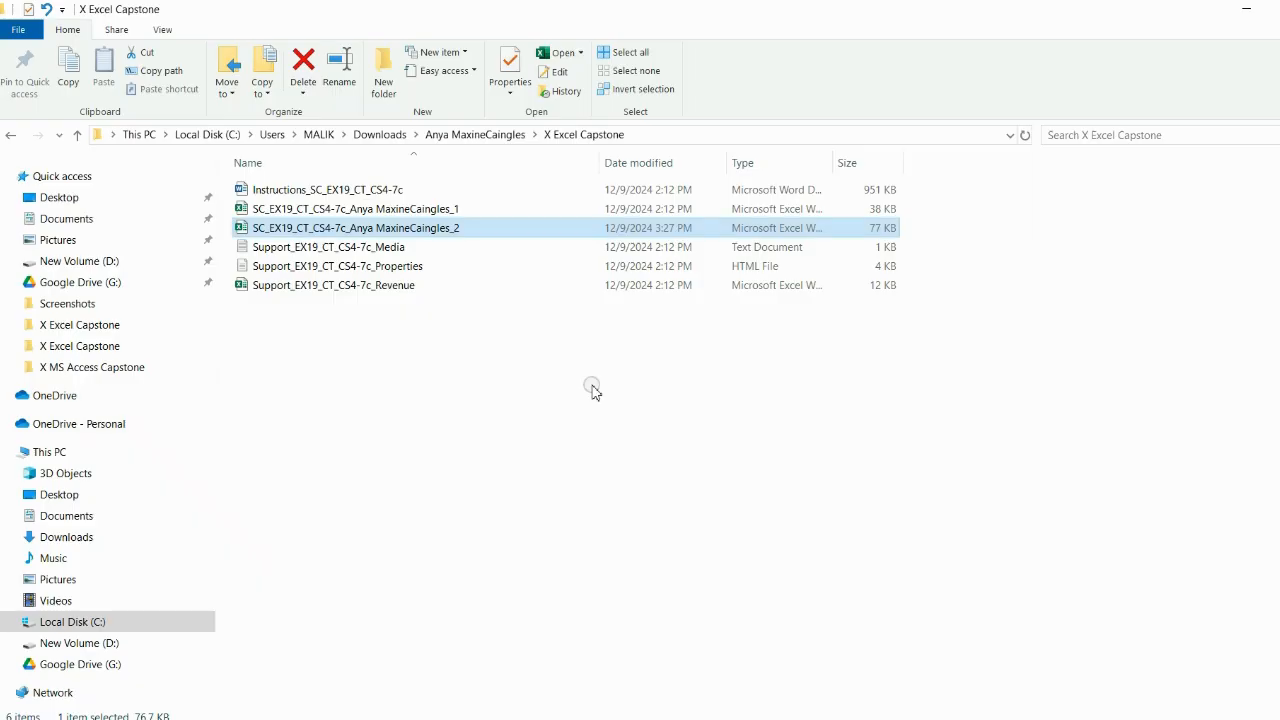
Step: In the student's X Excel Capstone folder, rename the workbook so its file name ends in _2 instead of _1
{"action": "left_click", "coordinate": [72, 135]}
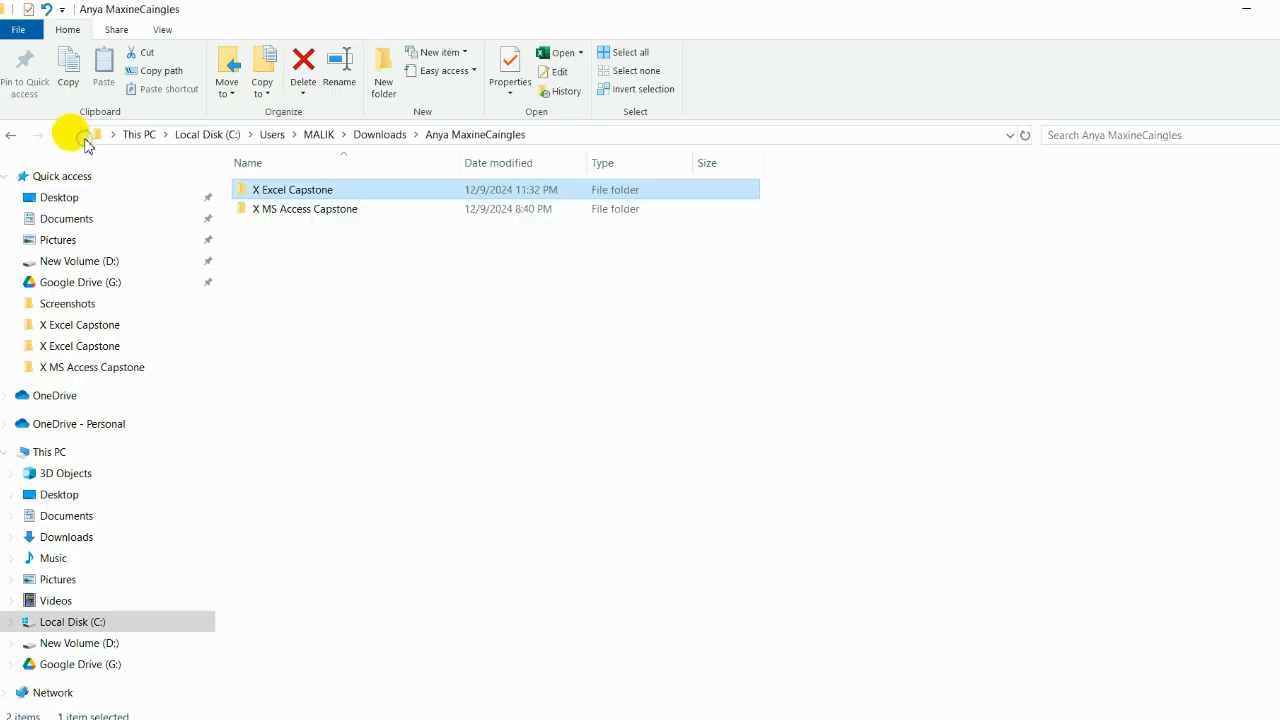
{"action": "left_click", "coordinate": [77, 137]}
{"action": "double_click", "coordinate": [366, 279]}
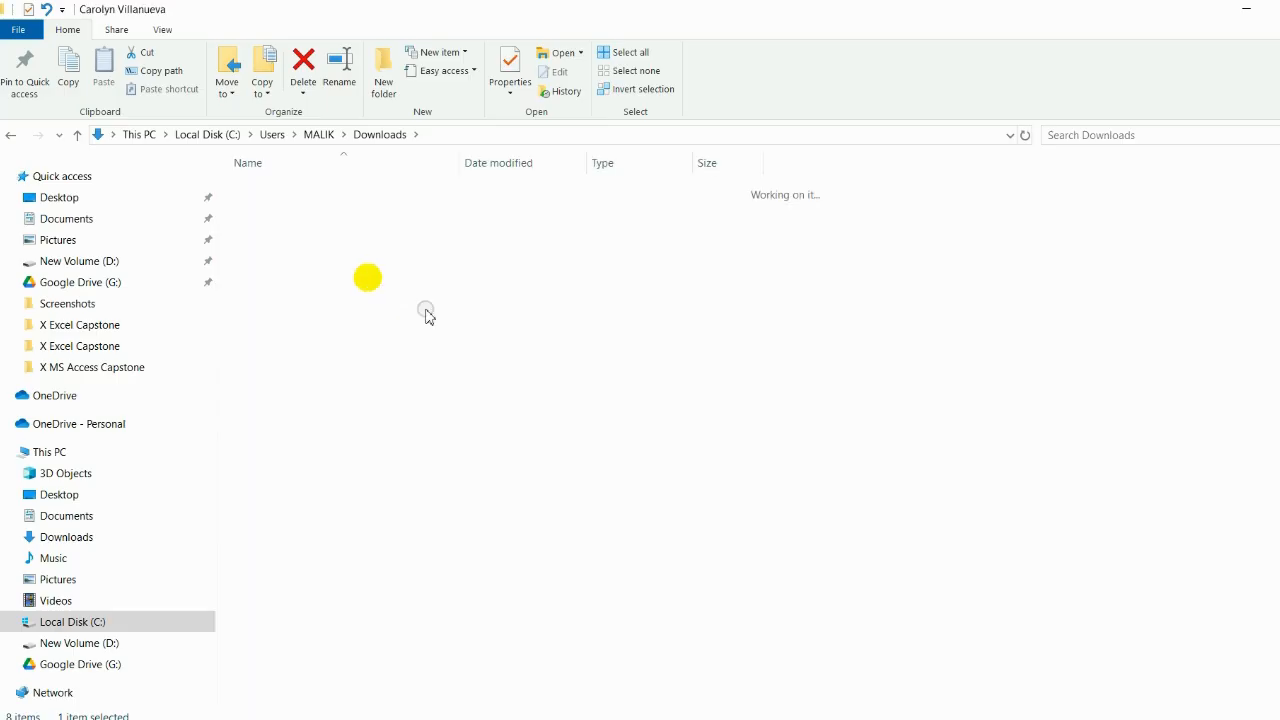
{"action": "left_click", "coordinate": [334, 192]}
{"action": "double_click", "coordinate": [335, 193]}
{"action": "left_click", "coordinate": [434, 211]}
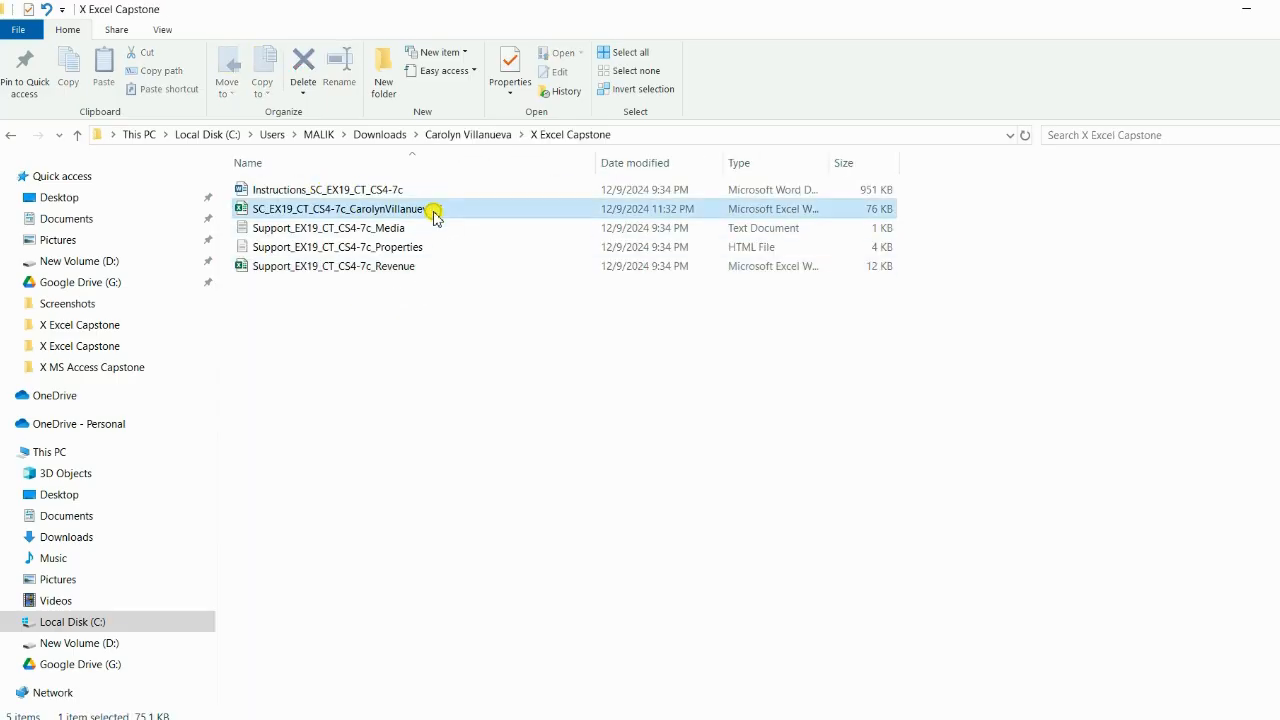
{"action": "right_click", "coordinate": [436, 211]}
{"action": "left_click", "coordinate": [494, 614]}
{"action": "key", "text": "End"}
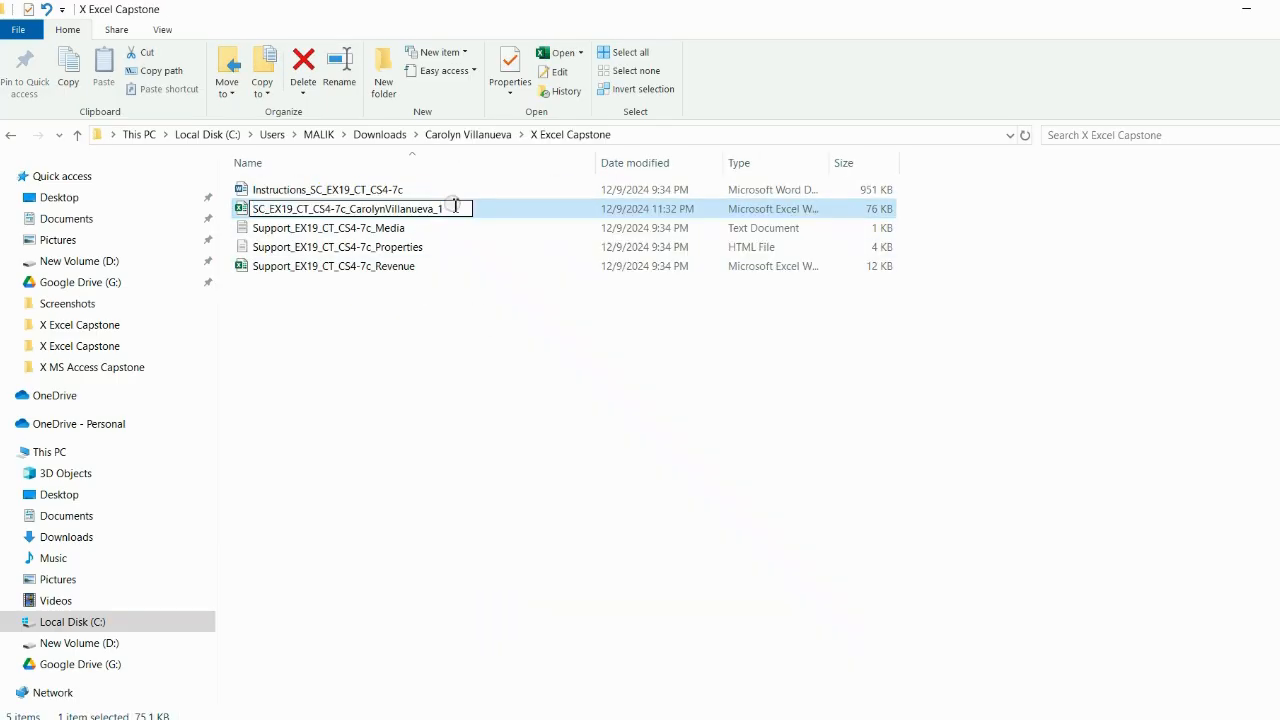
{"action": "key", "text": "BackSpace"}
{"action": "type", "text": "2"}
{"action": "key", "text": "Return"}
{"action": "left_click", "coordinate": [478, 380]}
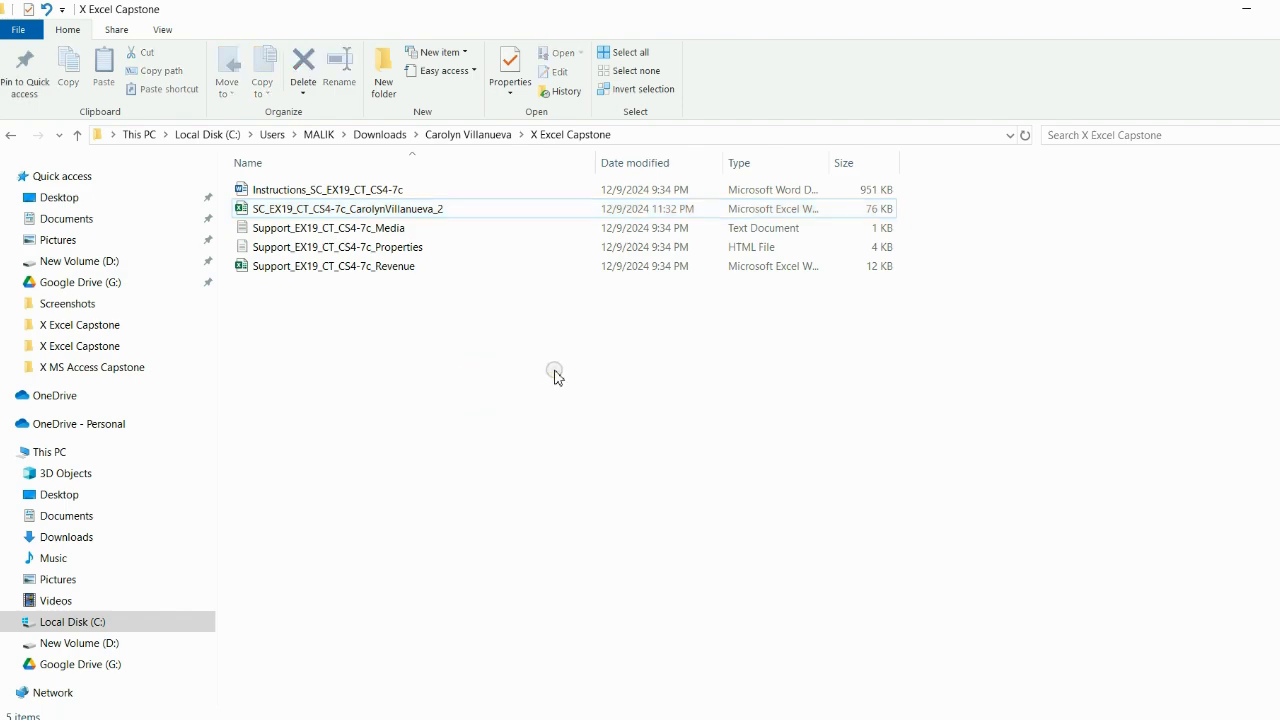
Step: Drag the renamed workbook to the SAM submission page, close the SAM login tab, and return to the course Content
{"action": "left_click_drag", "start_coordinate": [460, 209], "coordinate": [782, 466]}
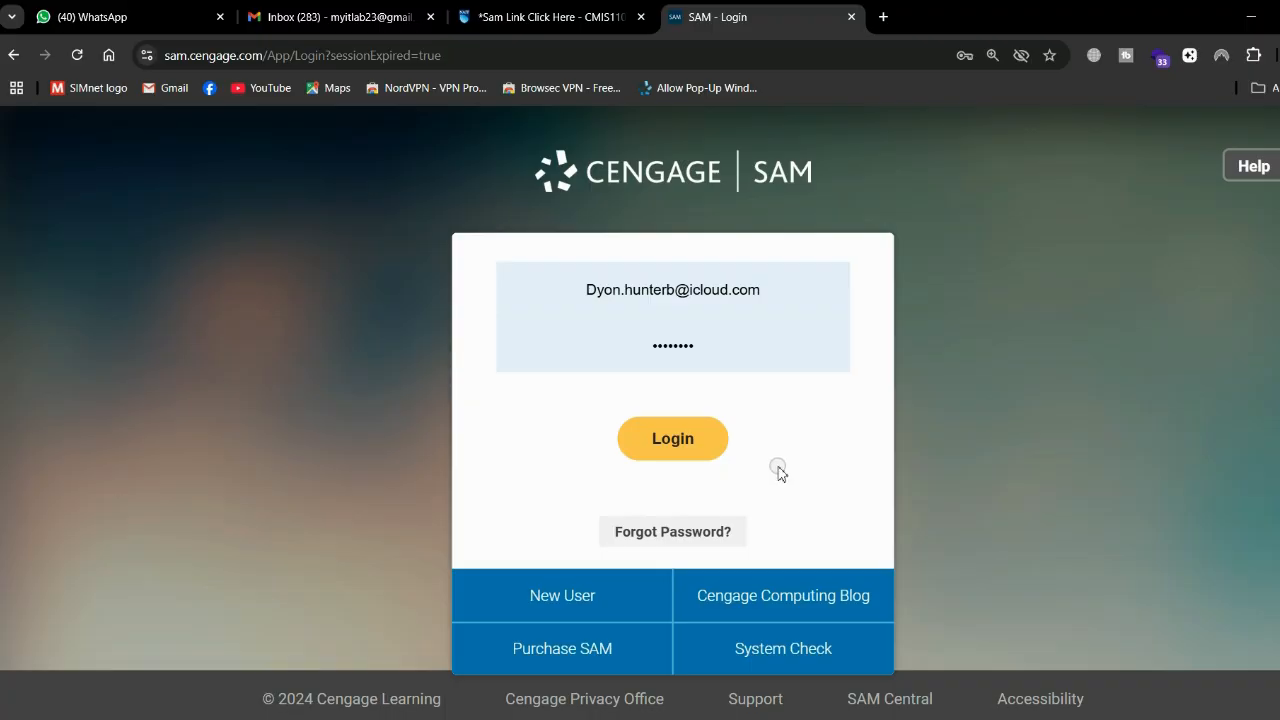
{"action": "left_click", "coordinate": [851, 17]}
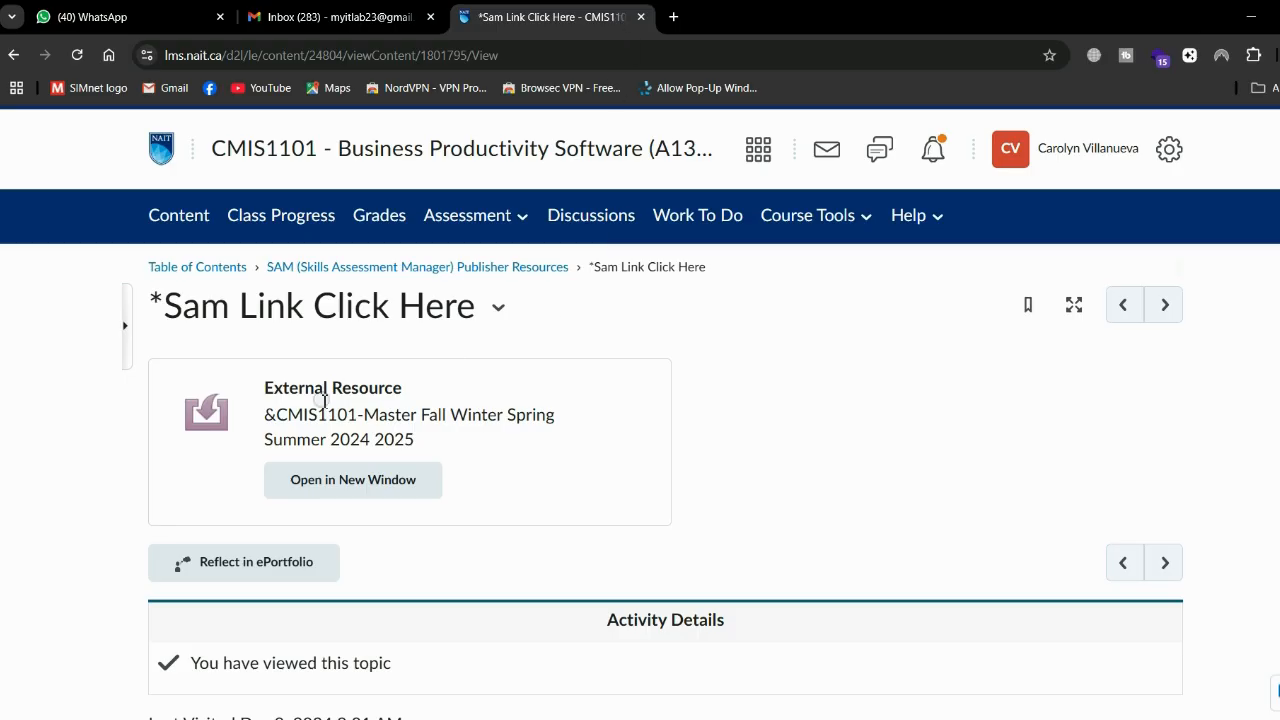
{"action": "left_click", "coordinate": [198, 216]}
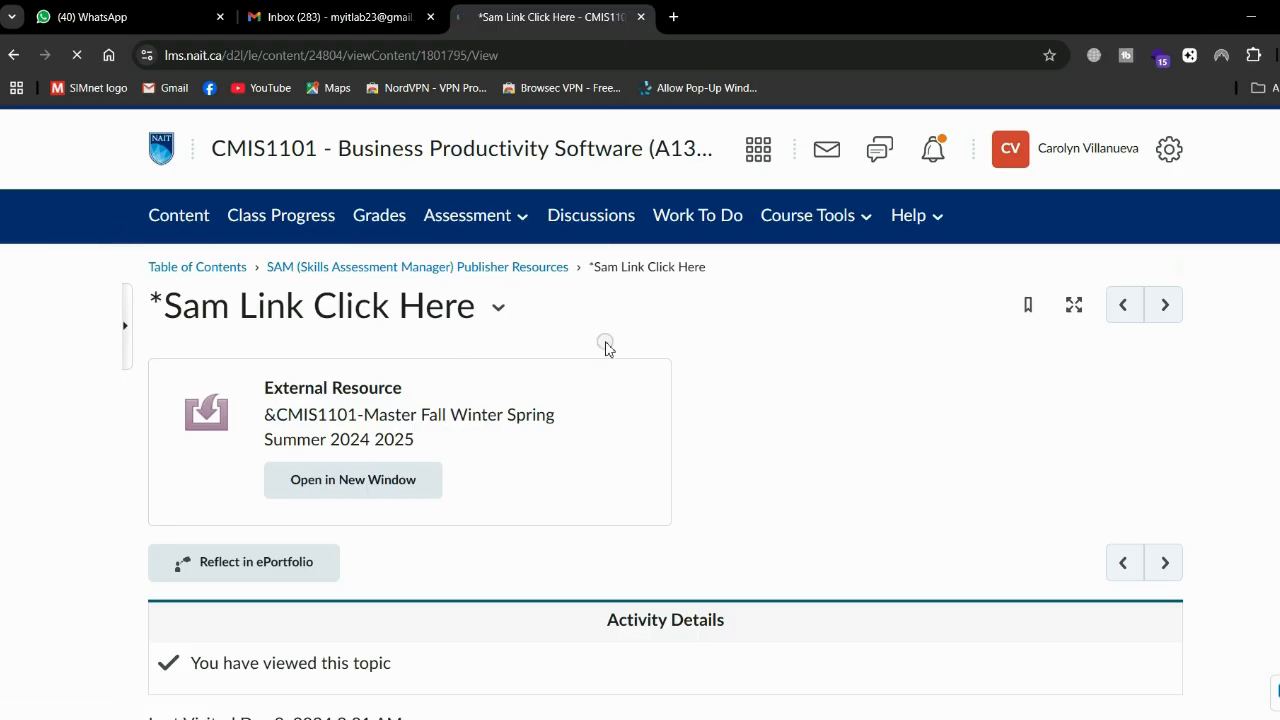